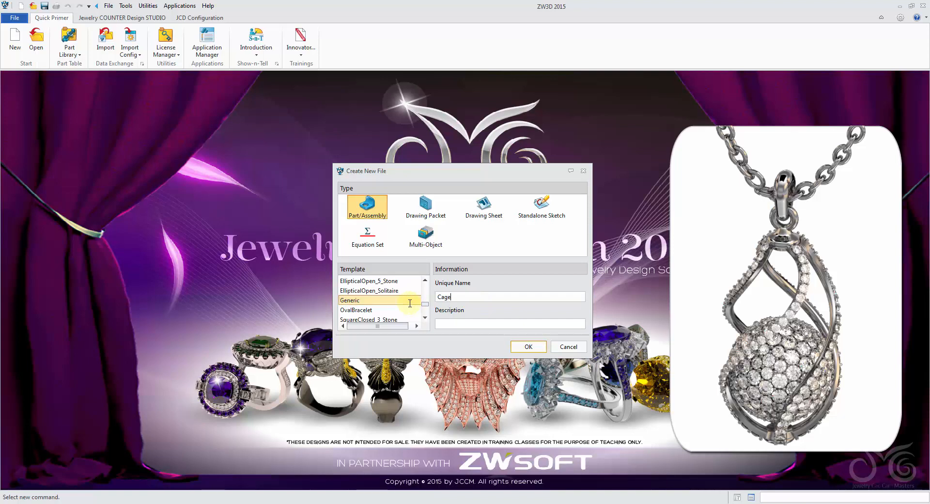
# Create a new part/assembly file named Cage_Pendant from the Generic template
pyautogui.write('Pendant')
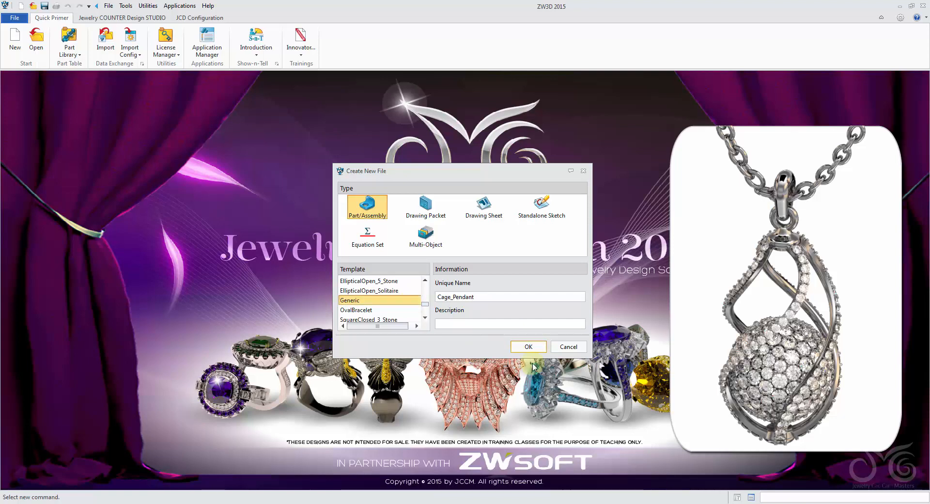
pyautogui.click(528, 346)
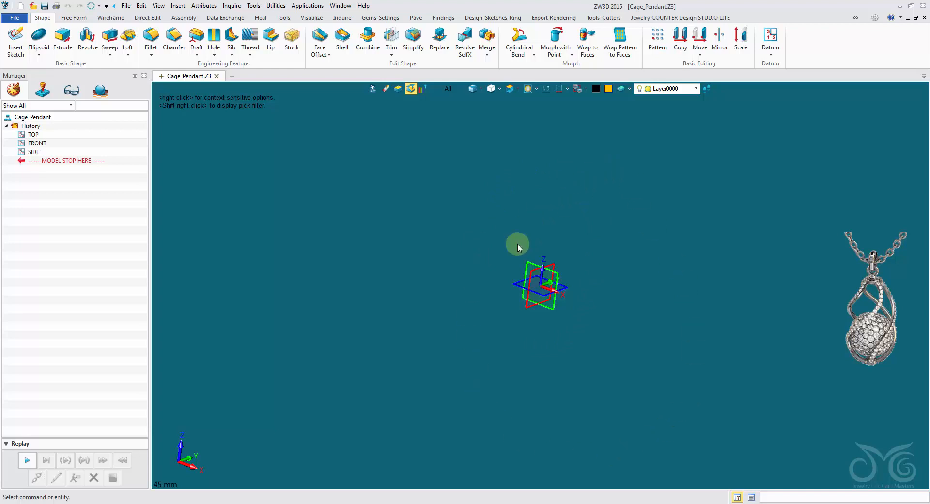
# Create an ellipsoid centred at the origin with an X length of 10, Y length of 10 and Z length of 15 mm
pyautogui.click(39, 54)
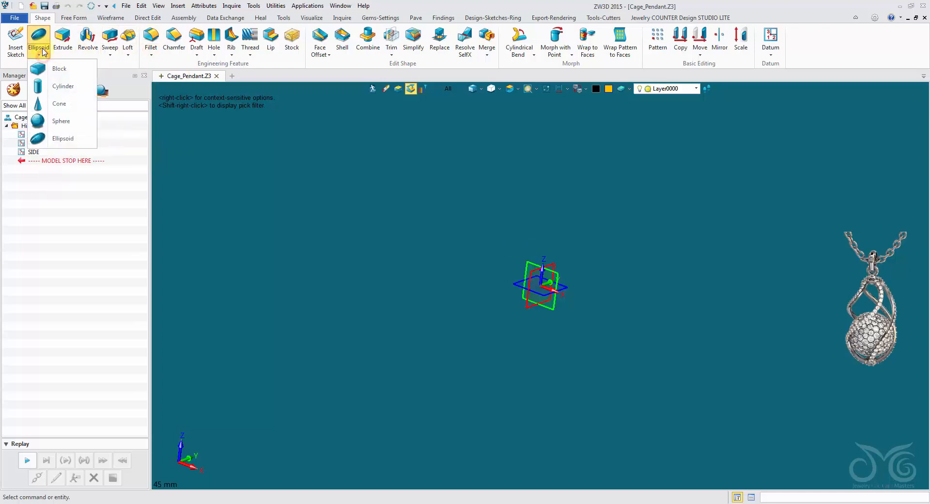
pyautogui.click(59, 138)
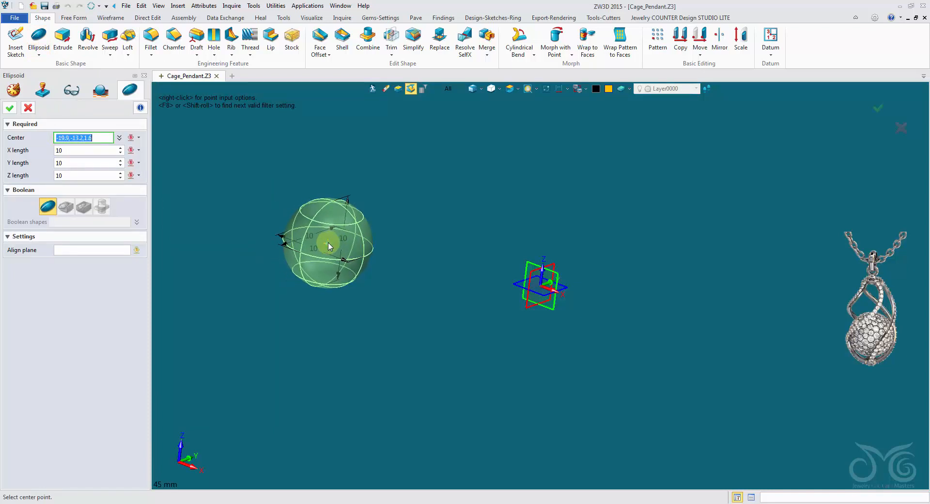
pyautogui.click(537, 285)
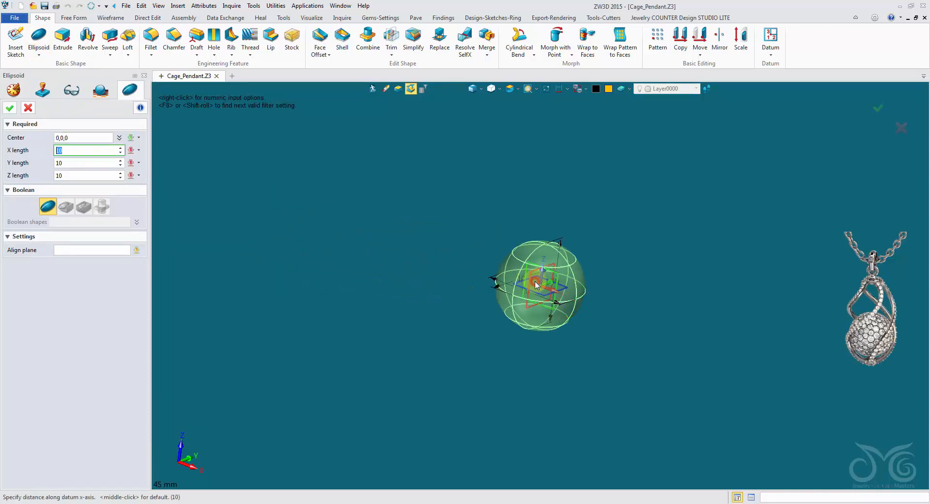
pyautogui.middleClick(523, 243)
pyautogui.middleClick(473, 231)
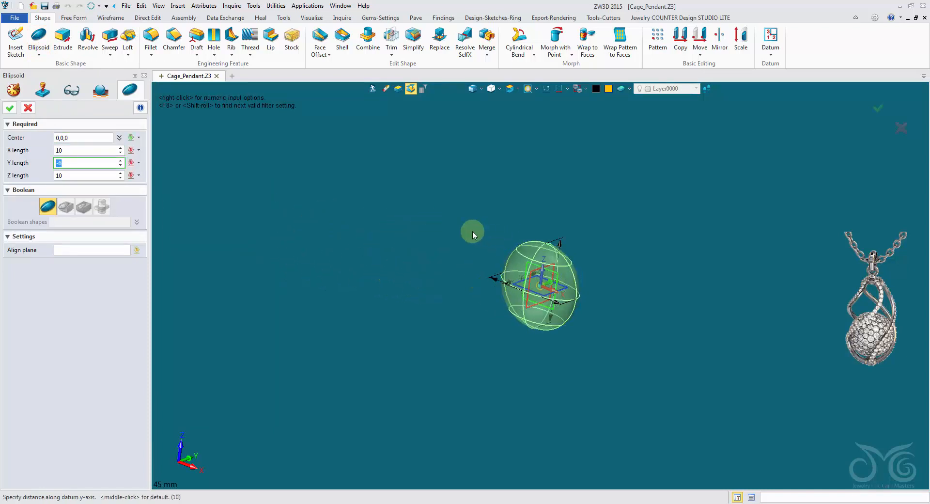
pyautogui.middleClick(473, 231)
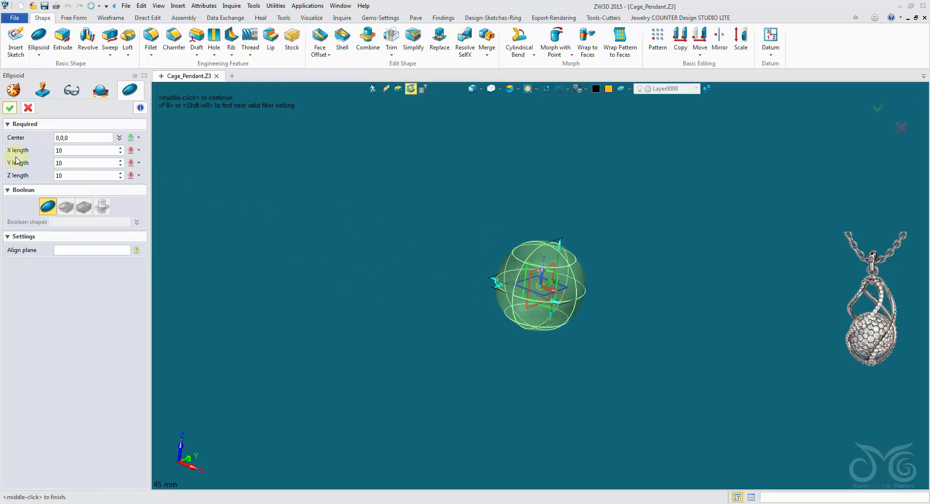
pyautogui.click(73, 151)
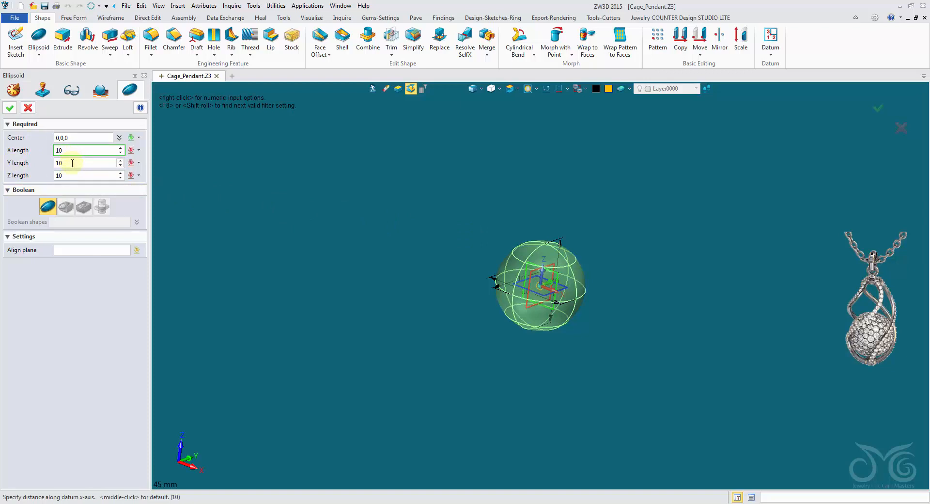
pyautogui.click(80, 178)
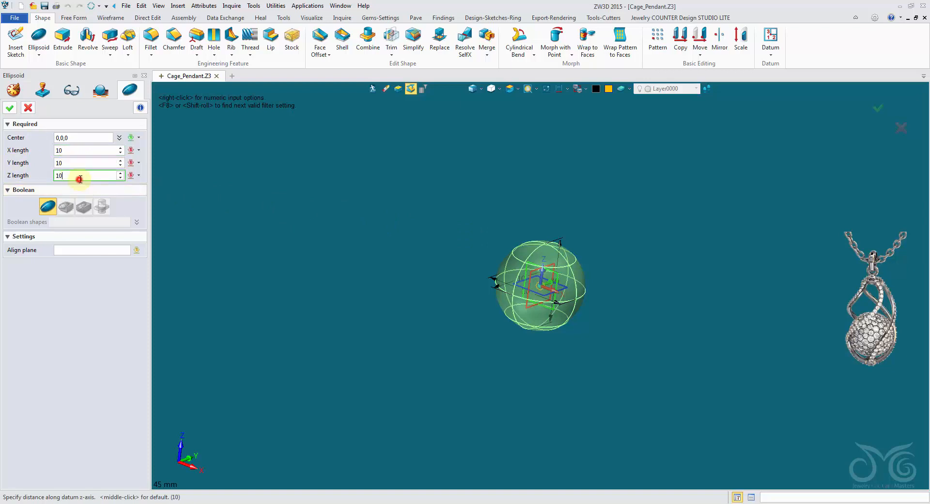
pyautogui.scroll(3, 81, 178)
pyautogui.scroll(2, 81, 178)
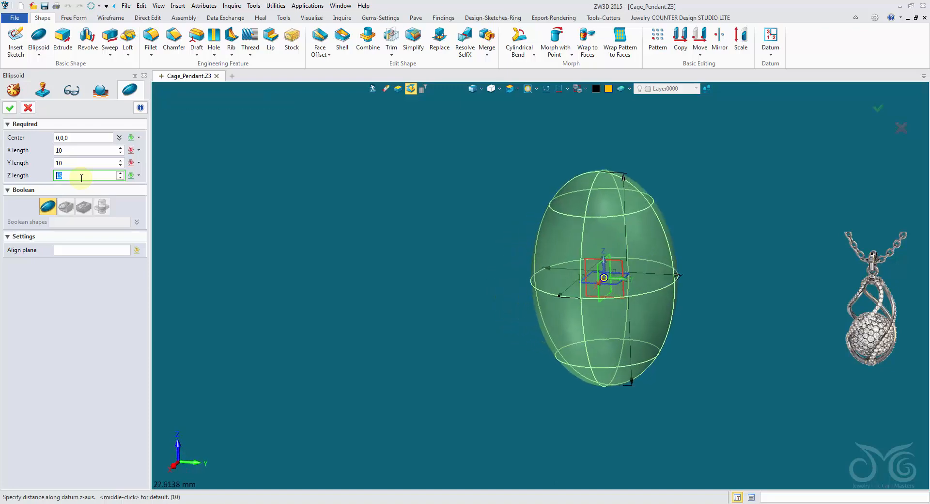
pyautogui.click(18, 110)
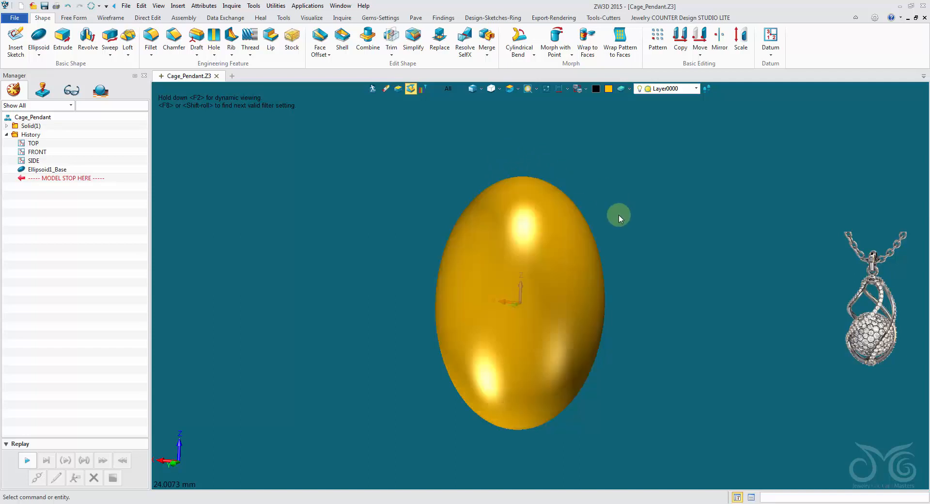
# Start a Morph with Point operation and pick the ellipsoid's face as its geometry, using the Face pick filter
pyautogui.moveTo(618, 214)
pyautogui.mouseDown(button='right')
pyautogui.moveTo(623, 182)
pyautogui.moveTo(627, 213)
pyautogui.mouseUp(button='right')
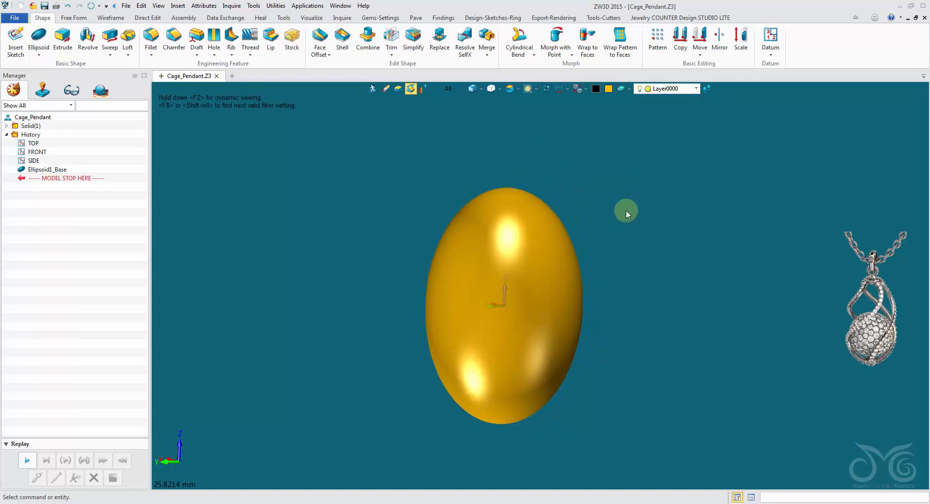
pyautogui.moveTo(680, 150); pyautogui.dragTo(662, 118, button='right')
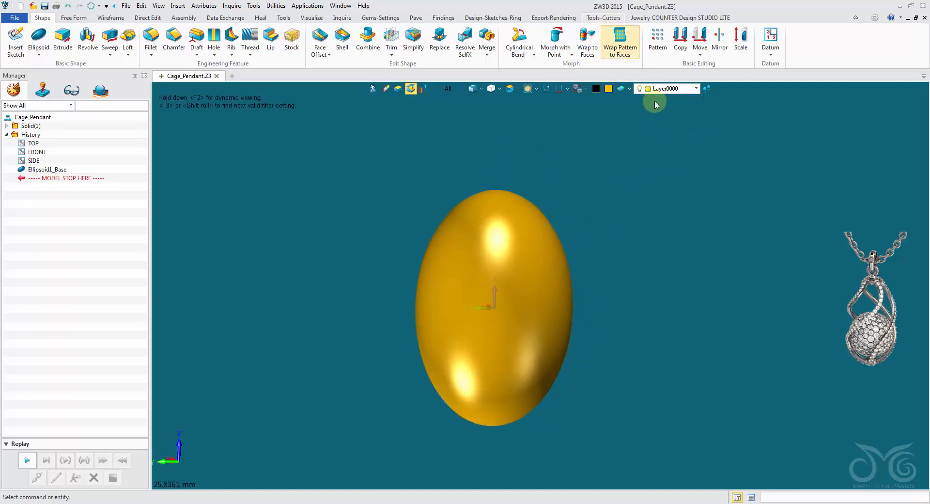
pyautogui.click(557, 39)
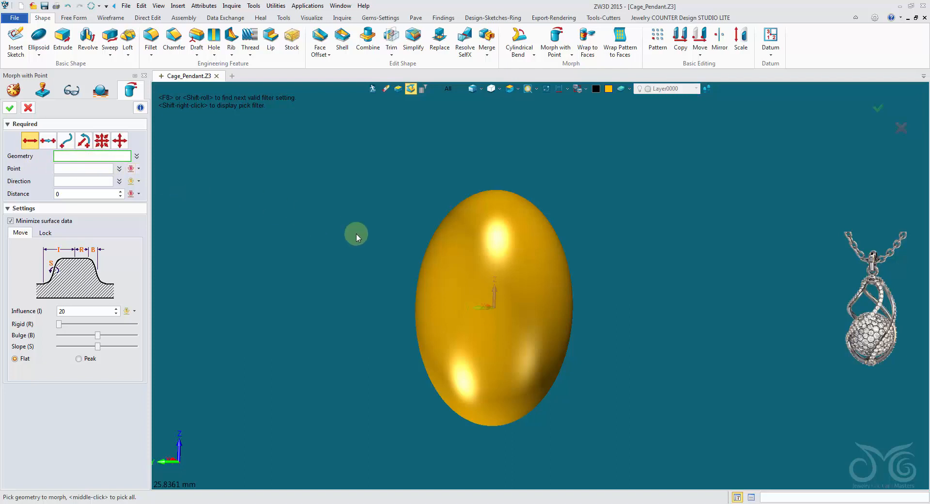
pyautogui.click(455, 89)
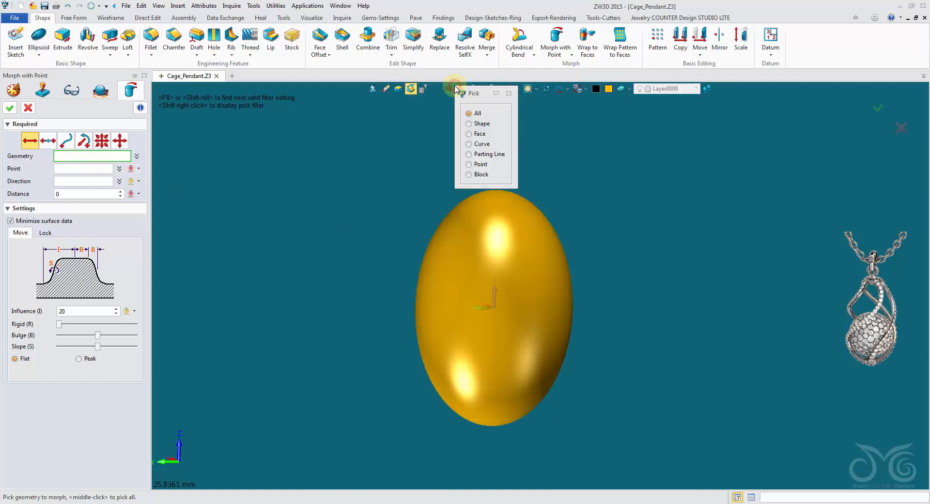
pyautogui.click(479, 135)
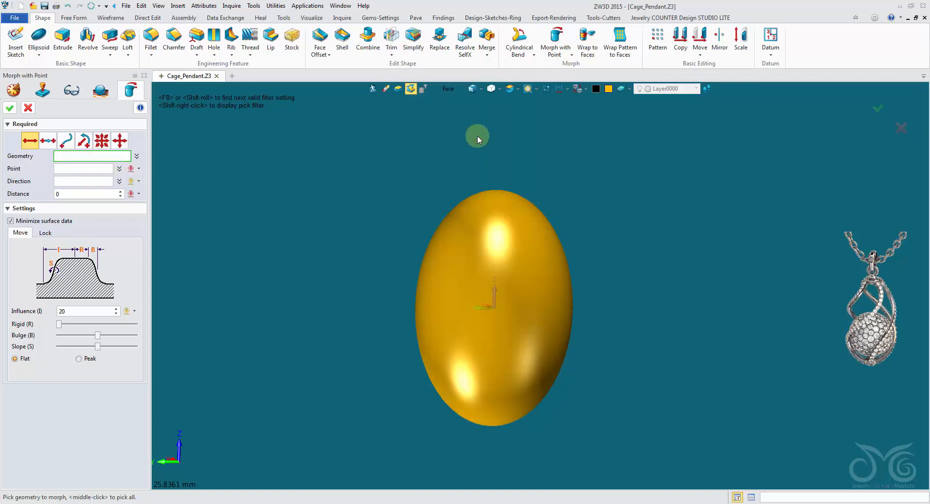
pyautogui.moveTo(388, 225); pyautogui.dragTo(377, 230, button='middle')
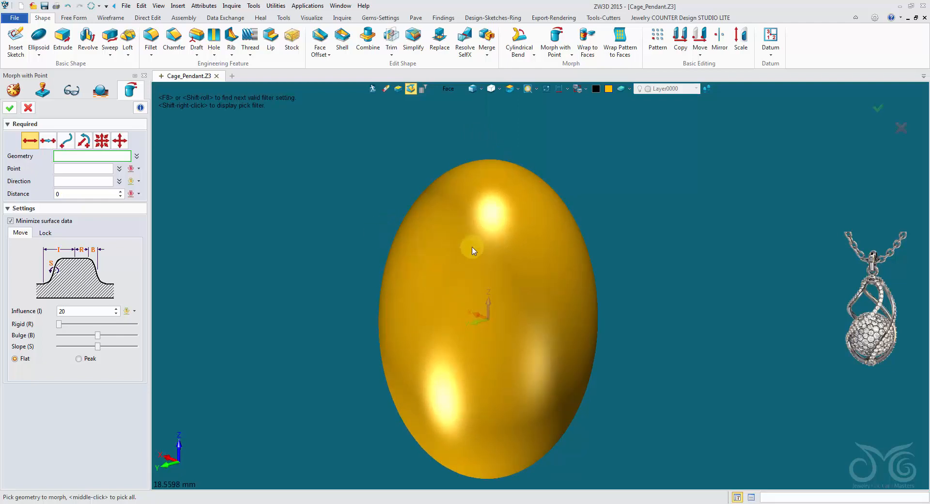
pyautogui.click(480, 236)
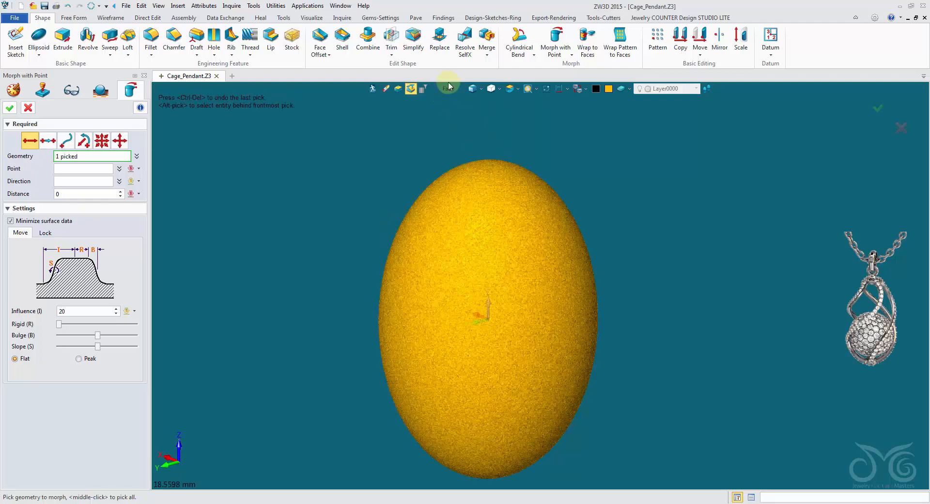
# Set the pick filter to All and pick the ellipsoid's top point at 0,0,7.5 as the morph point
pyautogui.click(88, 171)
pyautogui.moveTo(174, 161); pyautogui.dragTo(191, 173, button='right')
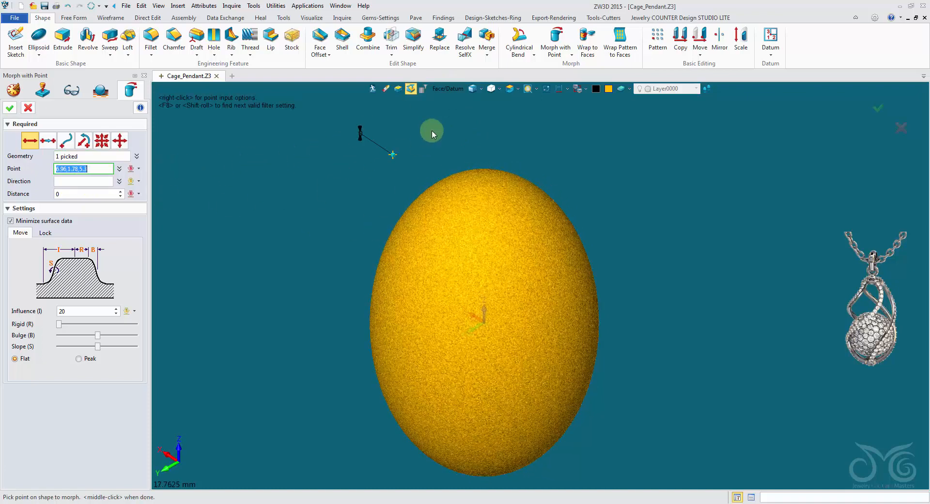
pyautogui.click(445, 91)
pyautogui.click(459, 119)
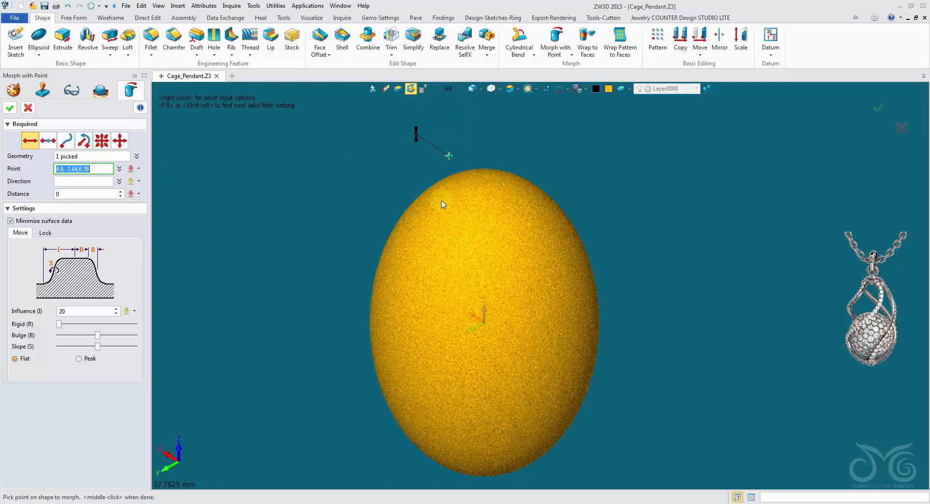
pyautogui.click(484, 200)
pyautogui.click(485, 187)
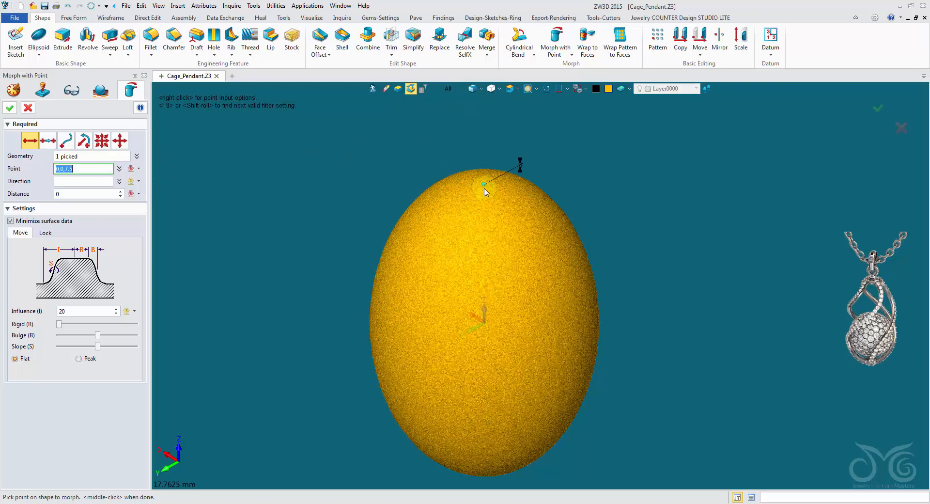
pyautogui.moveTo(510, 194); pyautogui.dragTo(502, 170, button='right')
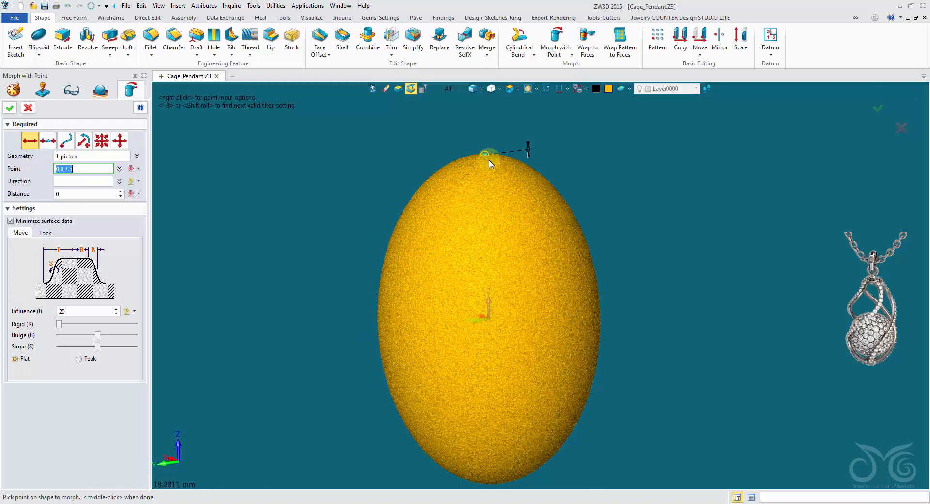
pyautogui.click(489, 162)
pyautogui.scroll(5, 489, 160)
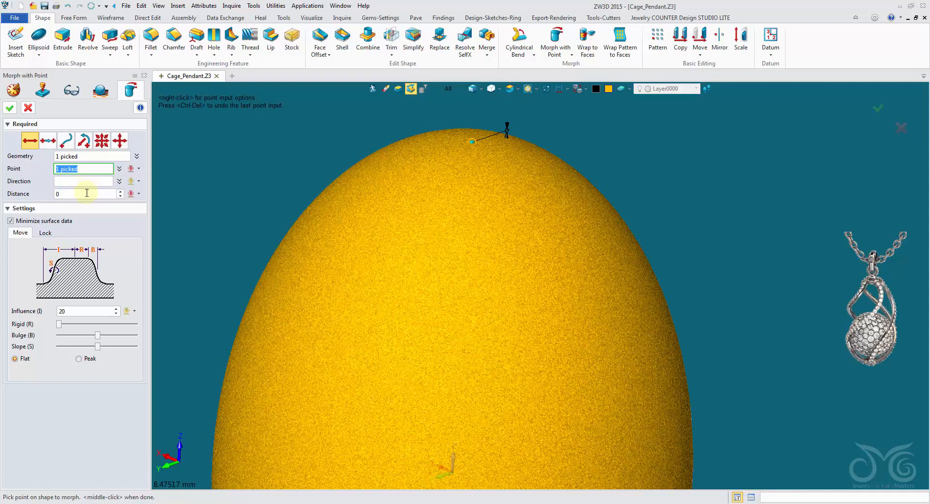
# Set the morph distance to 7 mm to stretch the ellipsoid's top upward
pyautogui.click(87, 194)
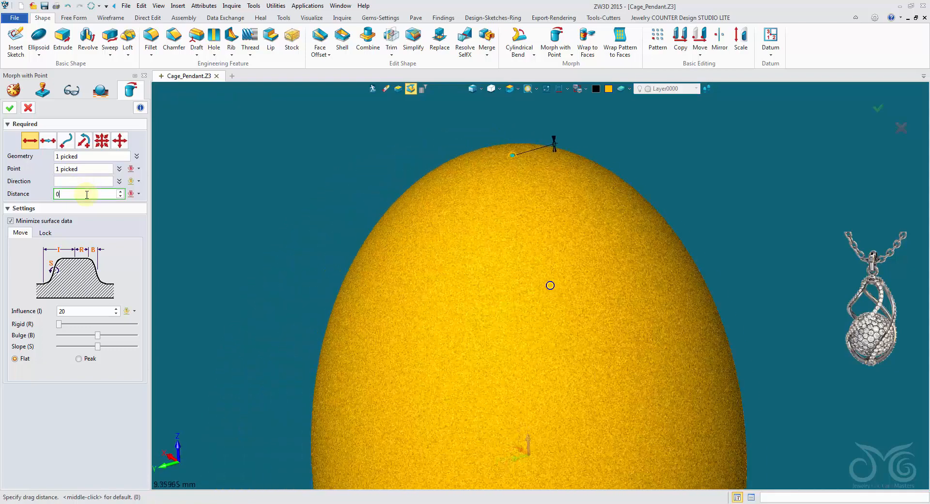
pyautogui.scroll(3, 87, 194)
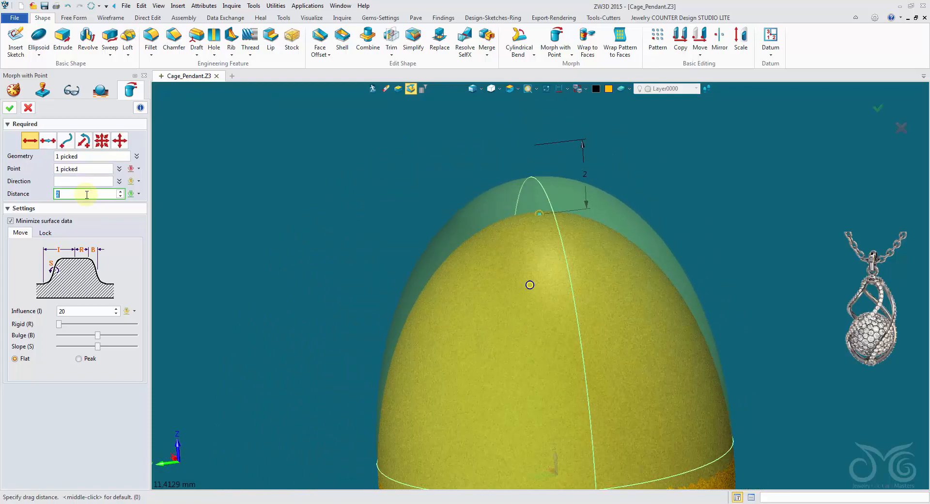
pyautogui.scroll(3, 87, 194)
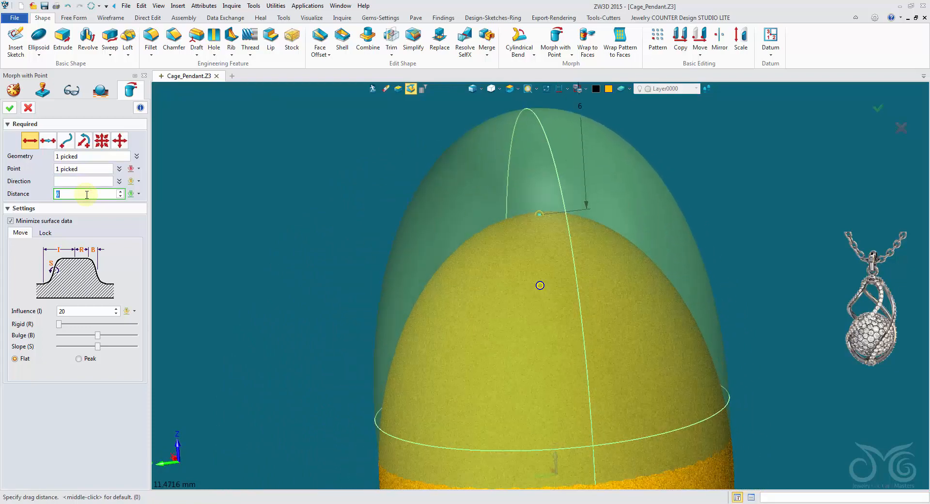
pyautogui.scroll(1, 87, 194)
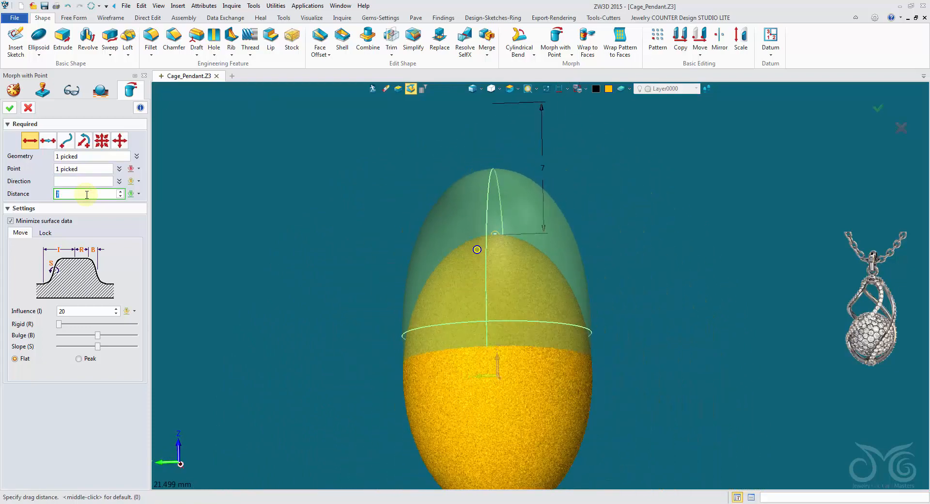
pyautogui.scroll(1, 88, 195)
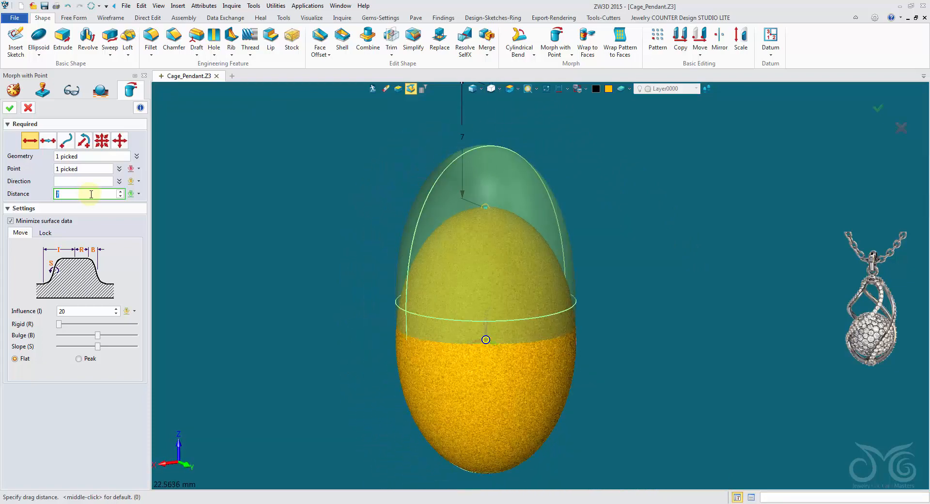
pyautogui.scroll(-1, 91, 194)
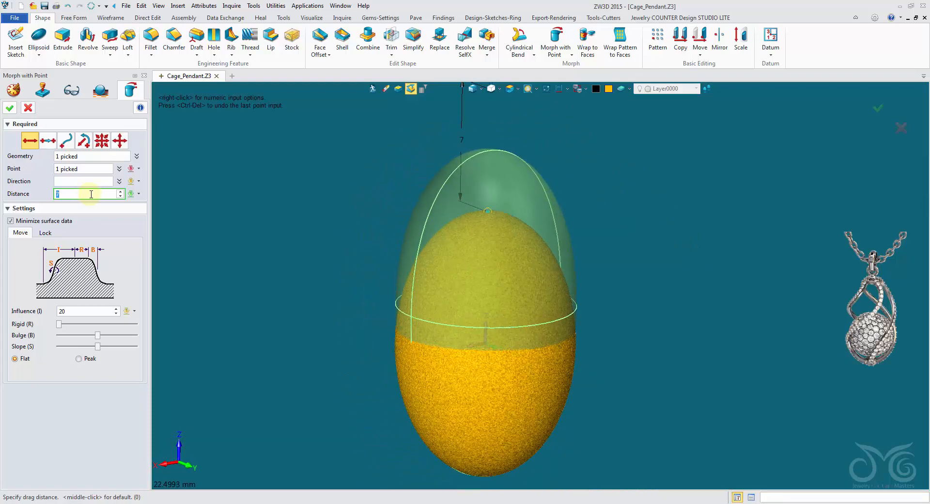
# Set the morph's influence radius to 10 and apply the morph to the ellipsoid
pyautogui.click(87, 313)
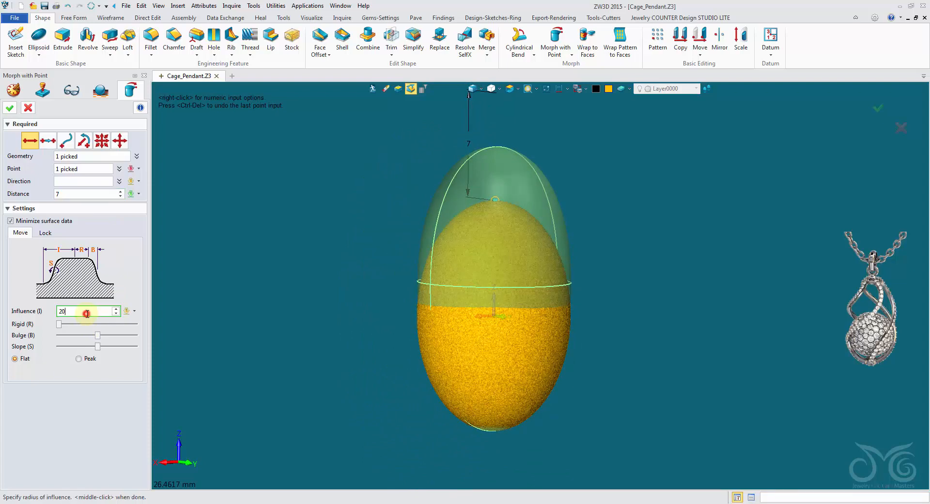
pyautogui.scroll(3, 88, 313)
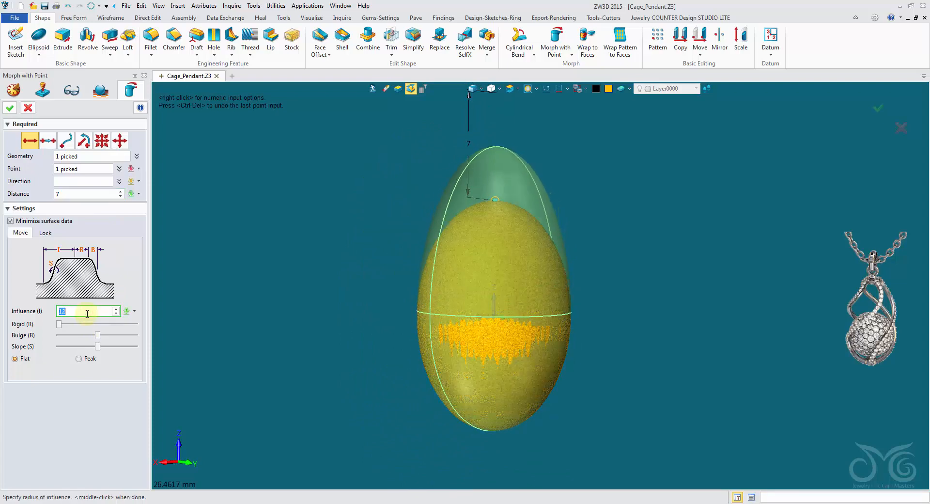
pyautogui.scroll(-1, 87, 313)
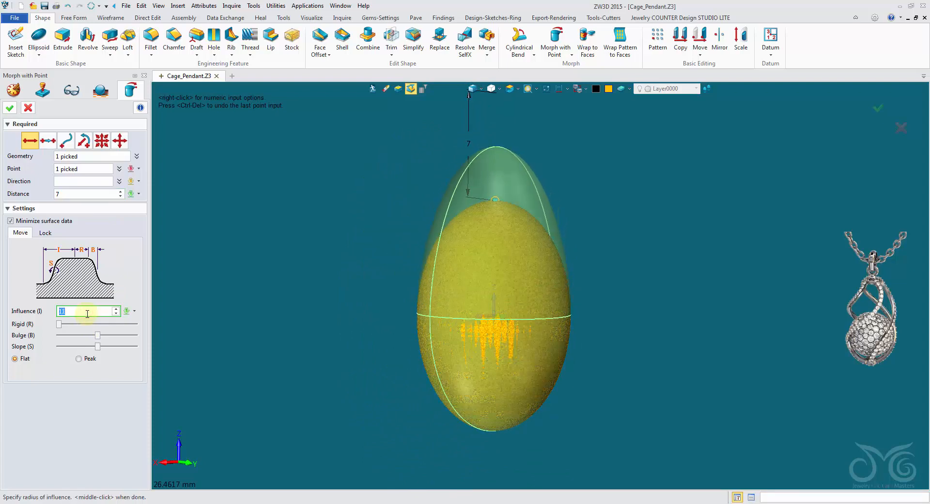
pyautogui.scroll(-1, 88, 314)
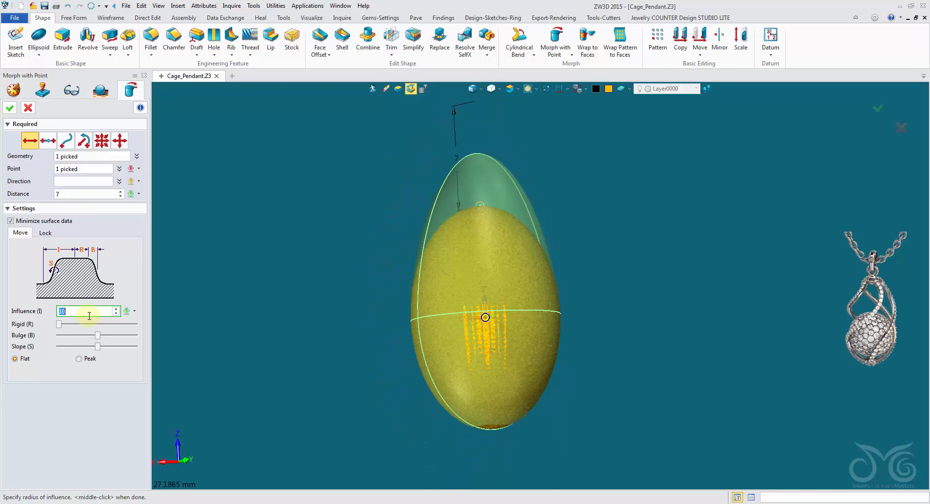
pyautogui.middleClick(276, 200)
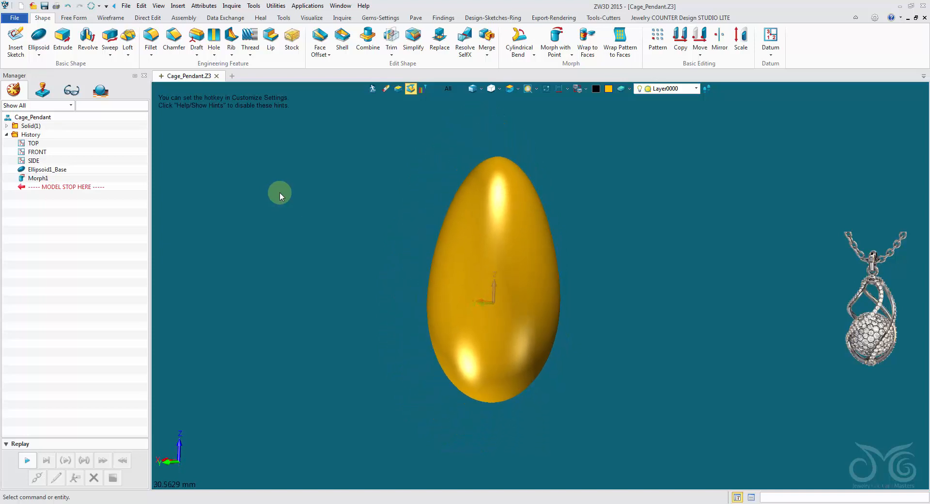
# Insert a new sketch on the FRONT plane, using the centroid defined by the plane
pyautogui.rightClick(280, 183)
pyautogui.click(323, 239)
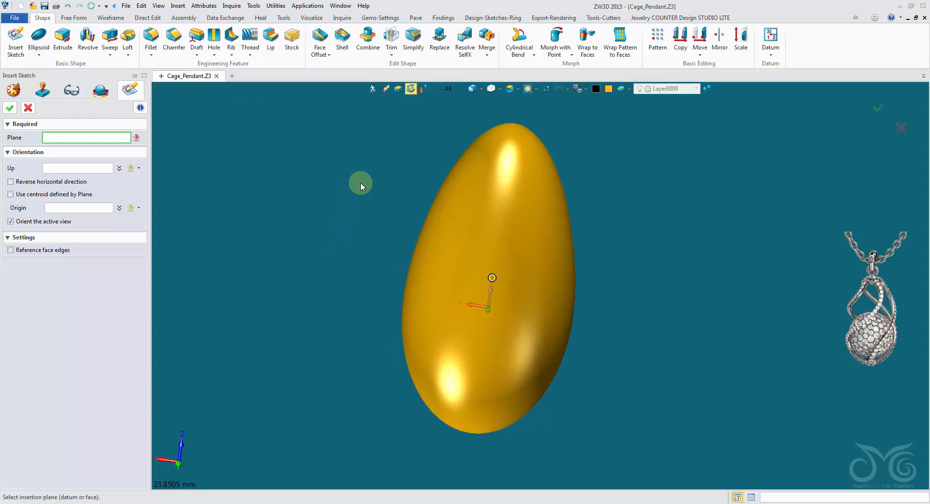
pyautogui.click(13, 90)
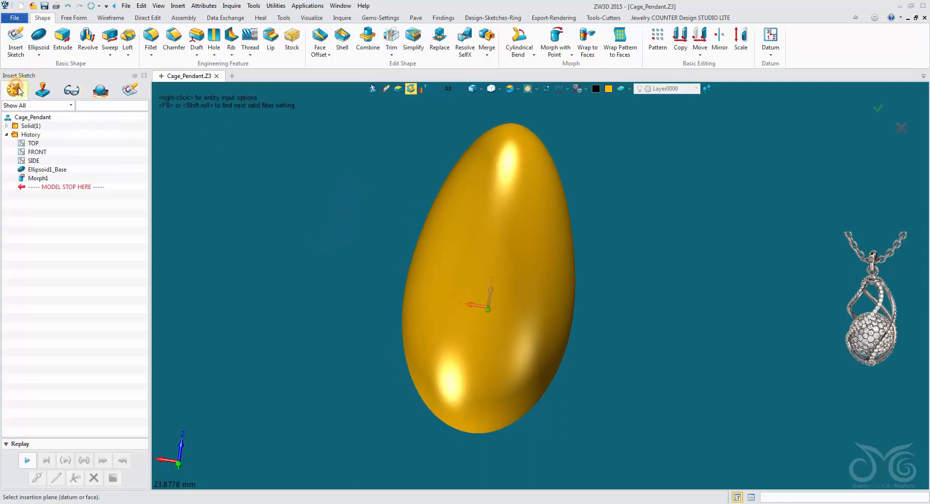
pyautogui.click(38, 152)
pyautogui.click(129, 92)
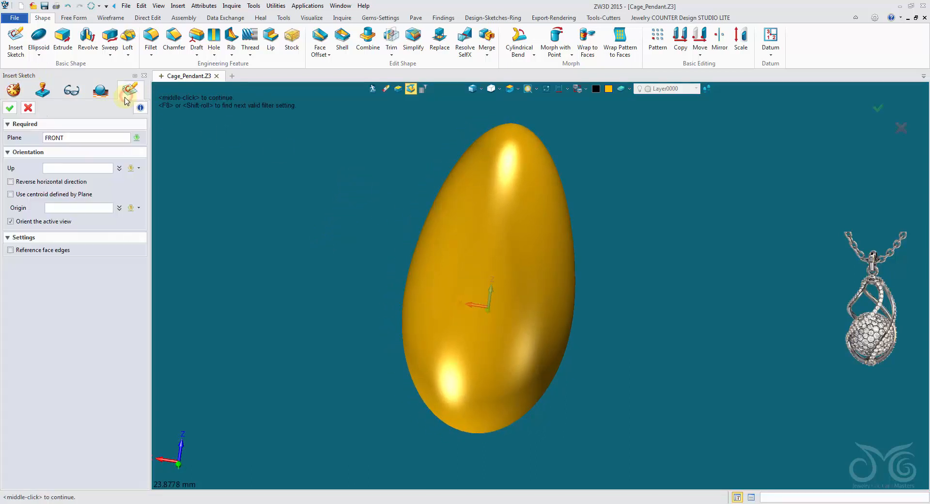
pyautogui.click(31, 195)
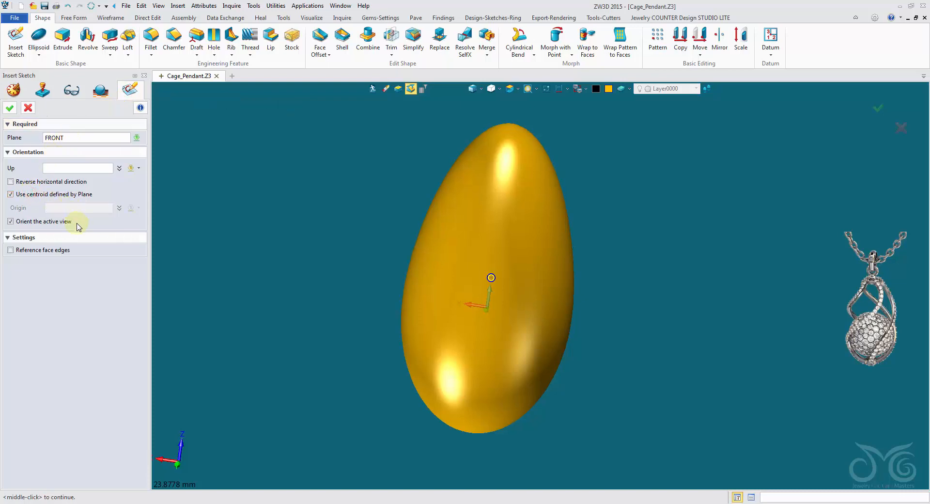
pyautogui.middleClick(189, 227)
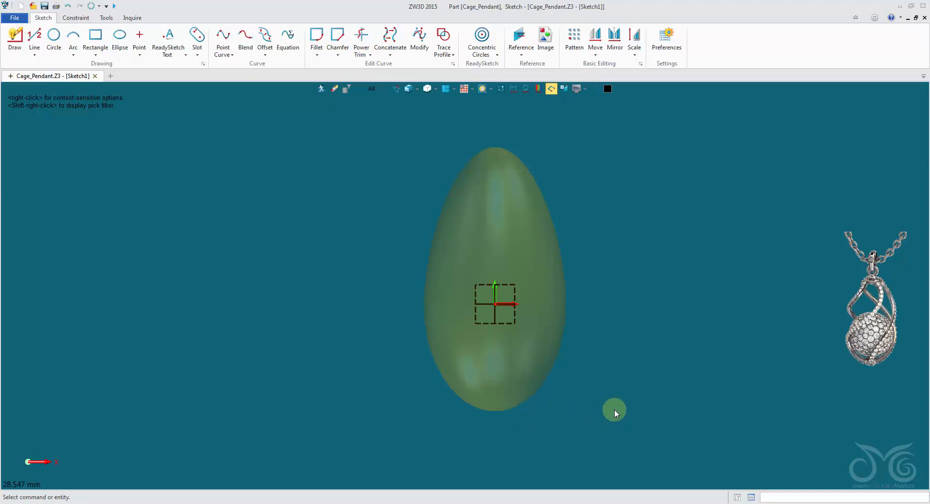
# Reference the egg face's intersection with the sketch plane as construction geometry, and hide the egg solid
pyautogui.rightClick(615, 165)
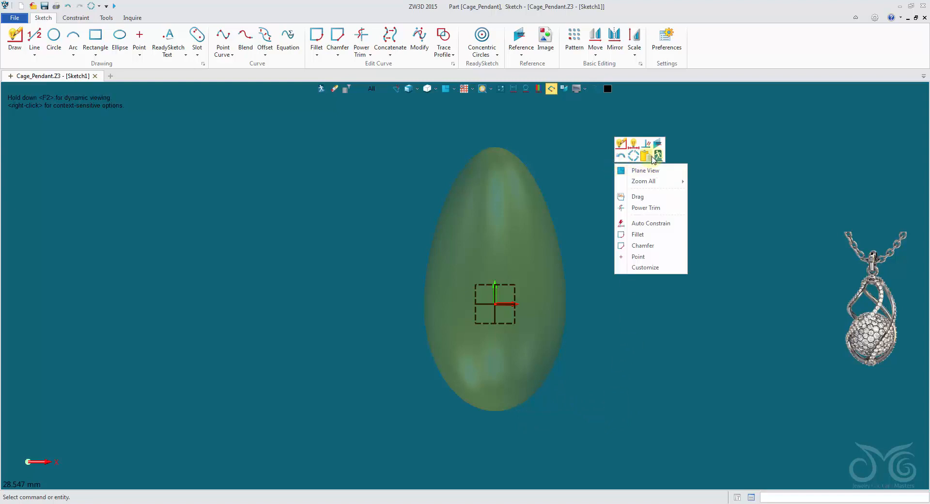
pyautogui.click(659, 144)
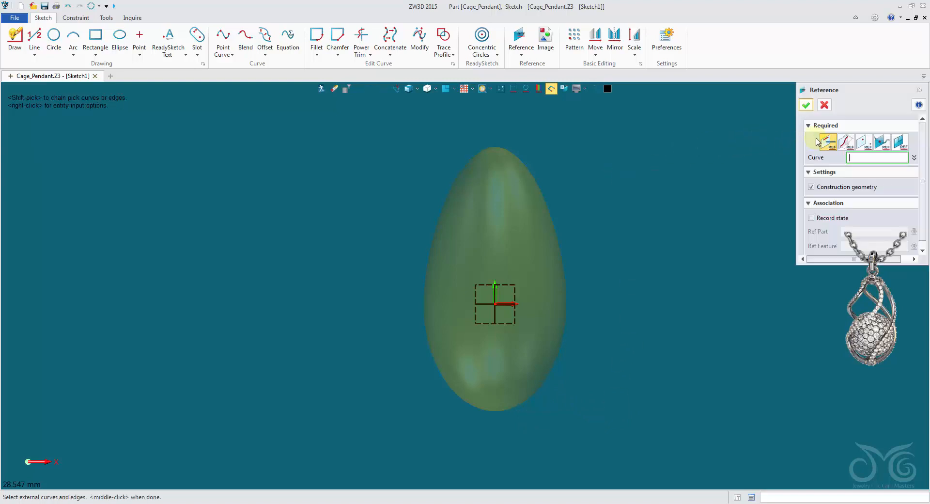
pyautogui.click(844, 144)
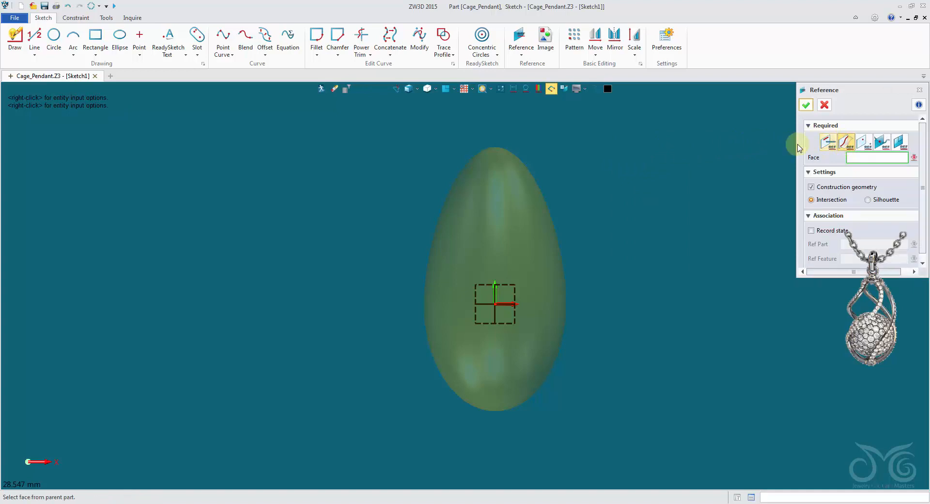
pyautogui.click(505, 204)
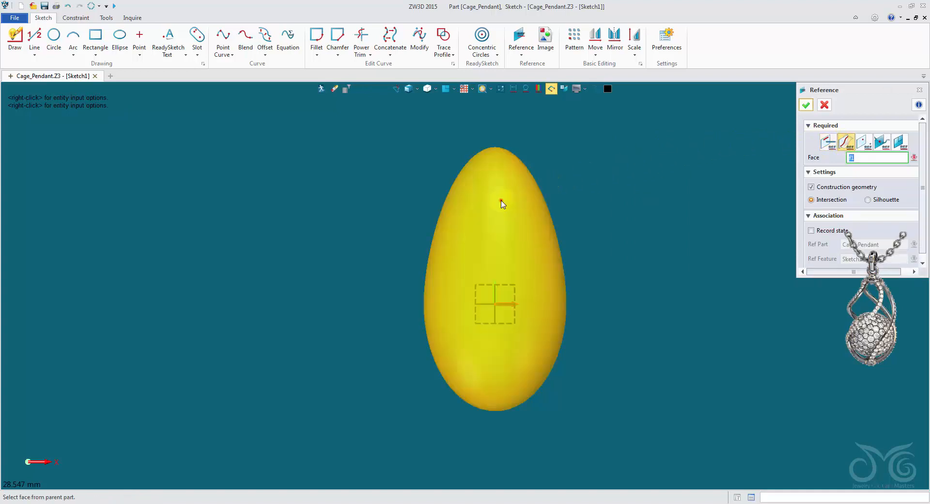
pyautogui.middleClick(630, 247)
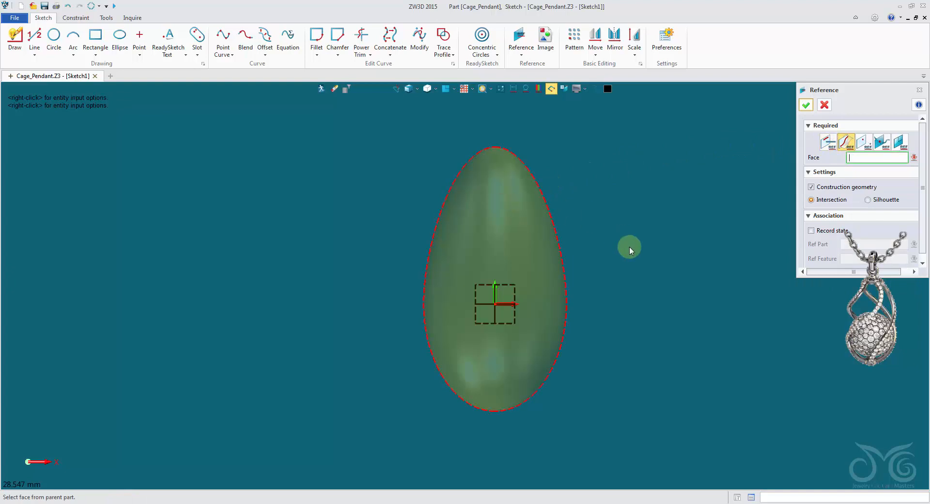
pyautogui.click(807, 105)
pyautogui.click(638, 195)
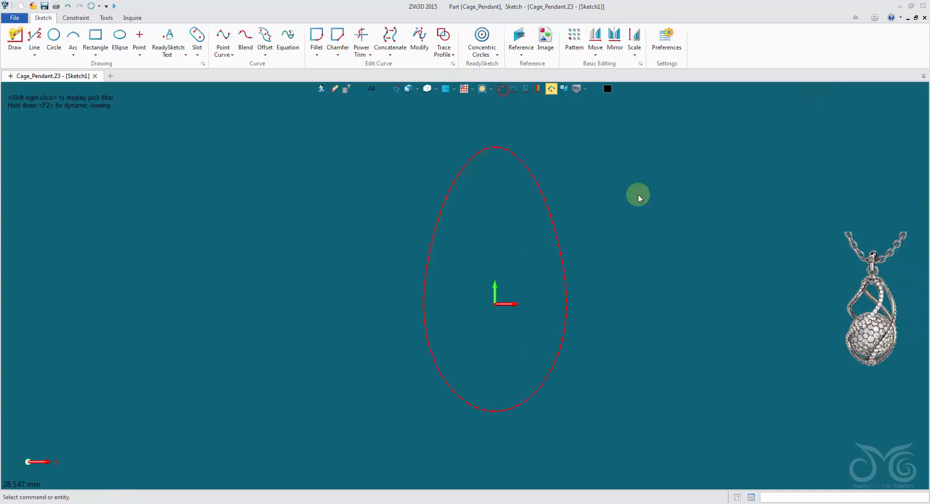
# Start a degree 3 Point Curve at the outline's top point and place four more points curving down the left side and across the centre axis
pyautogui.moveTo(636, 194); pyautogui.dragTo(597, 193, button='middle')
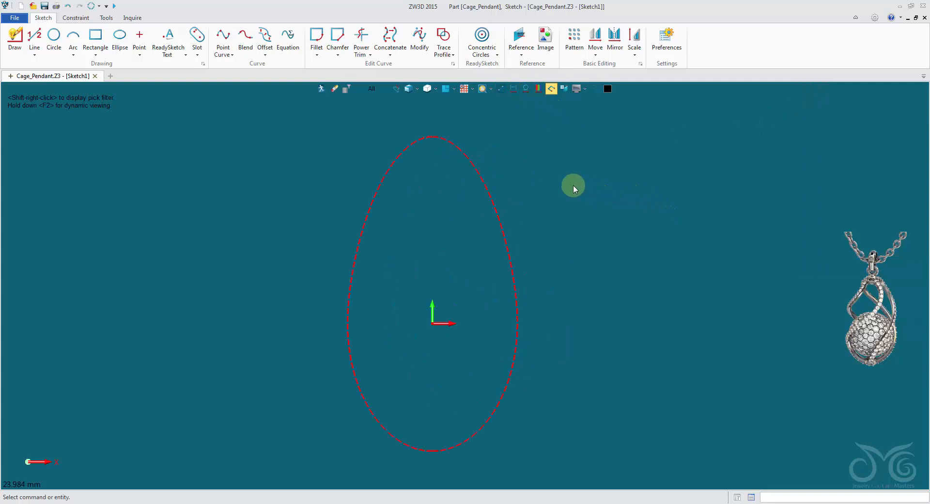
pyautogui.click(223, 36)
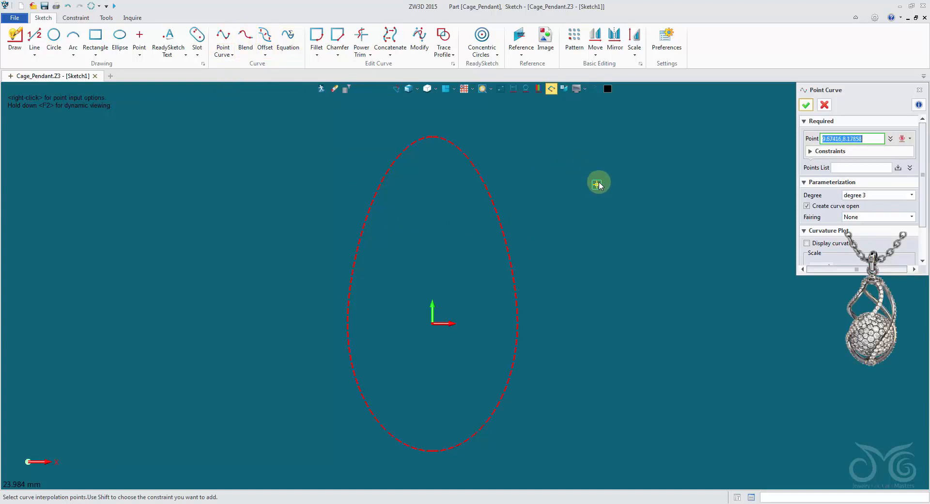
pyautogui.scroll(1, 433, 142)
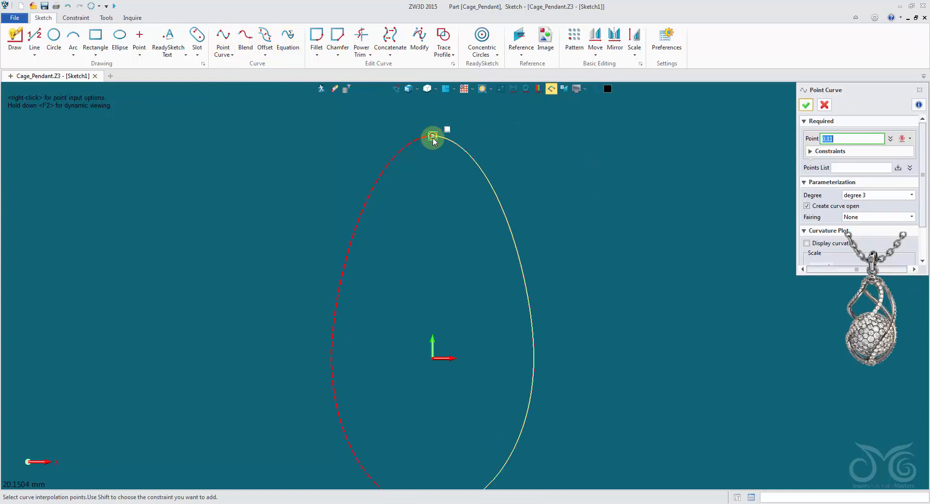
pyautogui.click(432, 137)
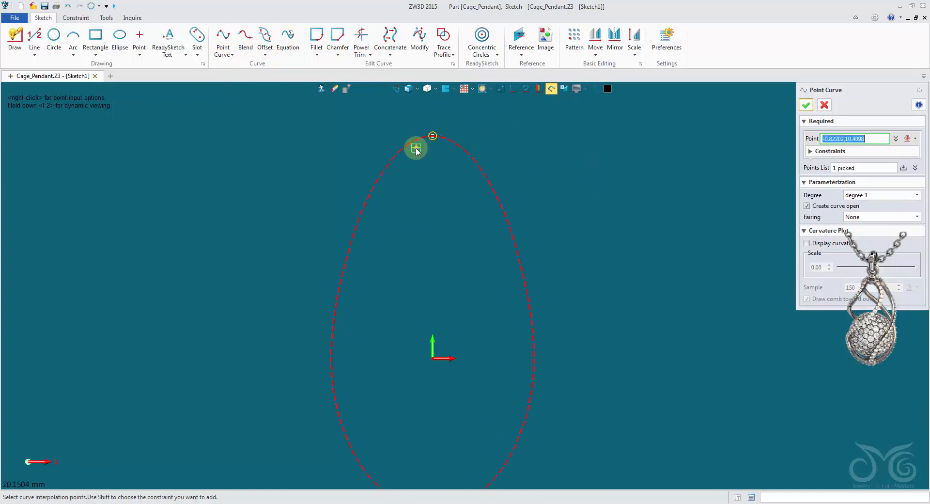
pyautogui.scroll(3, 416, 150)
pyautogui.click(411, 146)
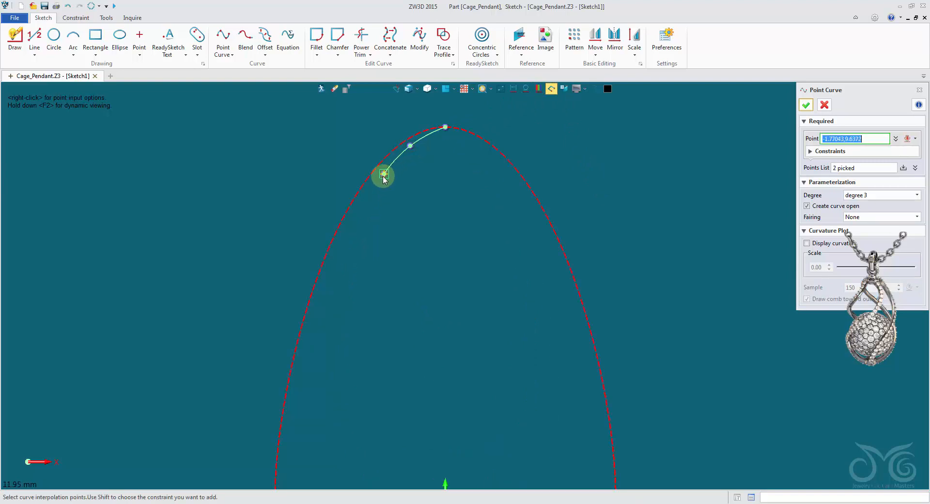
pyautogui.click(368, 194)
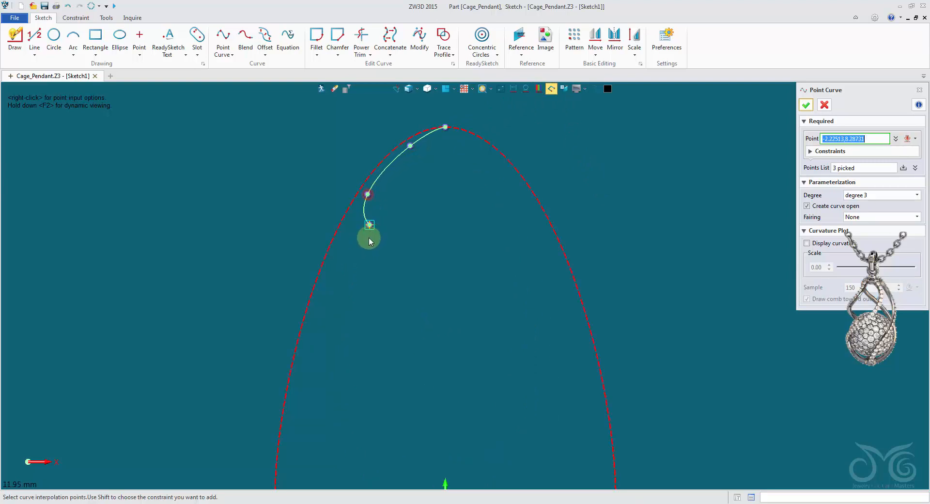
pyautogui.click(371, 277)
pyautogui.click(486, 418)
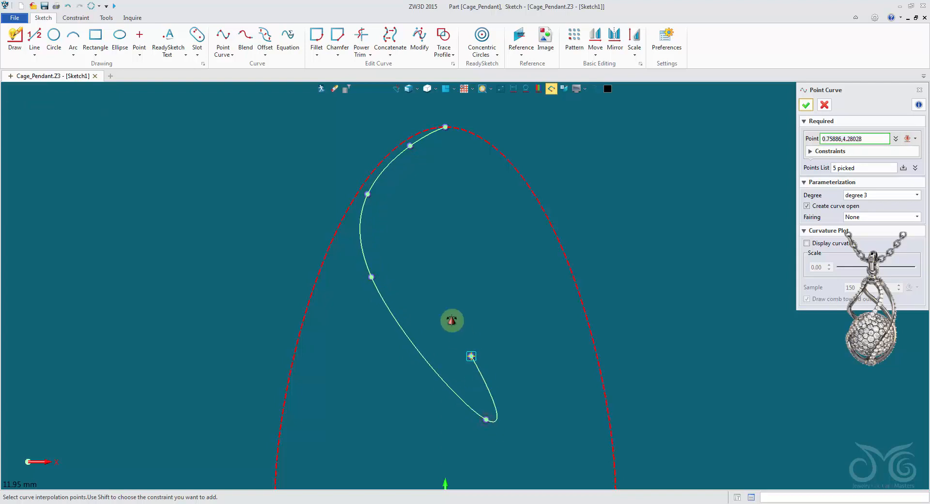
# Extend the point curve with two points down the outline's lower right side and end it at the bottom point 0,-7.5
pyautogui.scroll(-2, 451, 319)
pyautogui.moveTo(450, 319); pyautogui.dragTo(363, 151, button='middle')
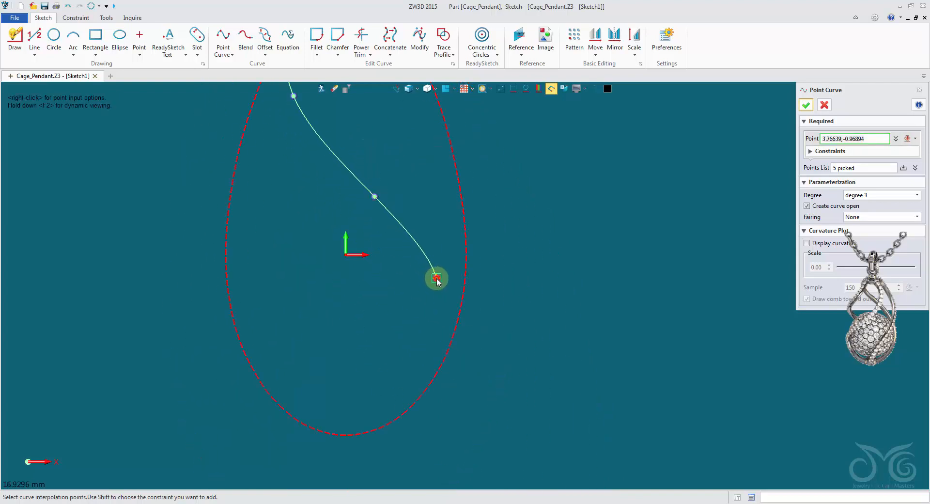
pyautogui.click(436, 278)
pyautogui.scroll(-1, 441, 298)
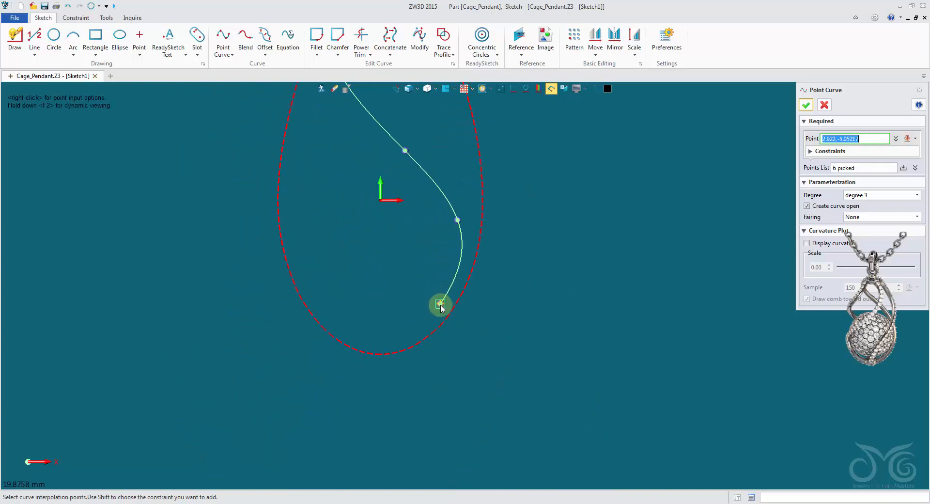
pyautogui.click(440, 305)
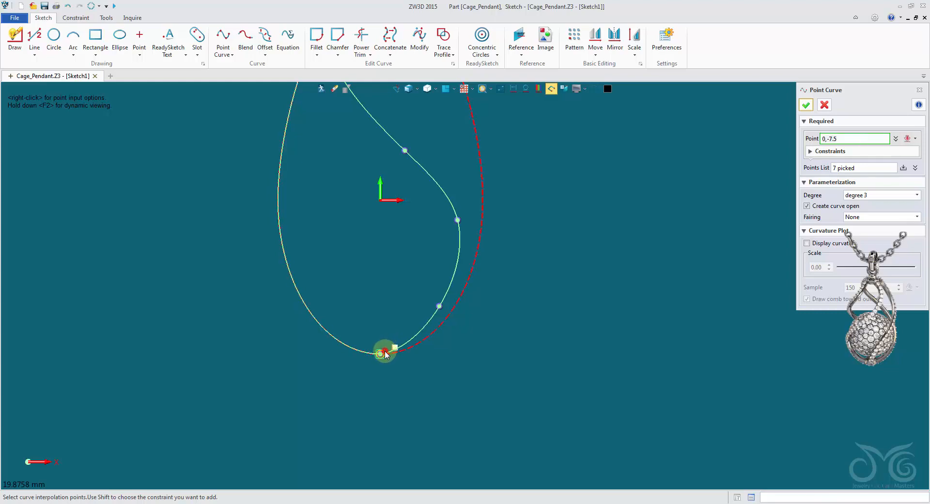
pyautogui.click(385, 353)
pyautogui.scroll(1, 441, 321)
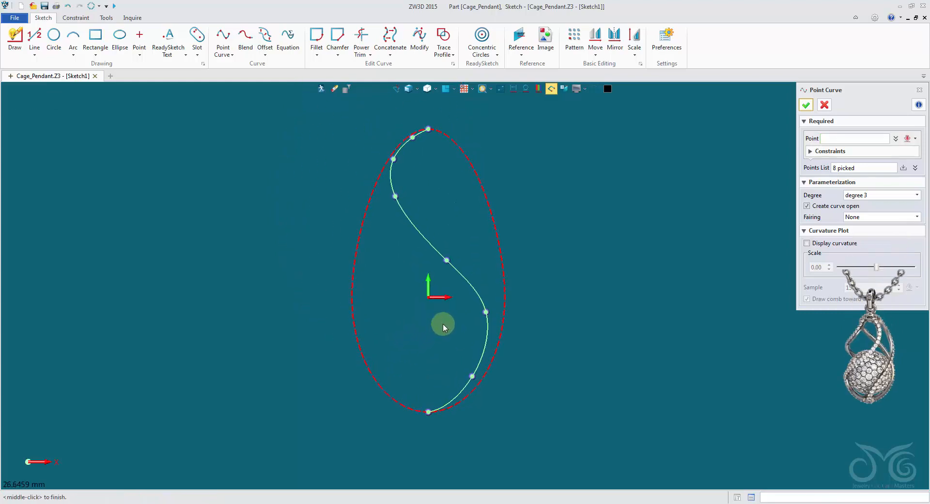
# With the curvature plot displayed, level the tangent at the curve's bottom end and move the adjacent point to about 3.06,-5.40
pyautogui.click(835, 245)
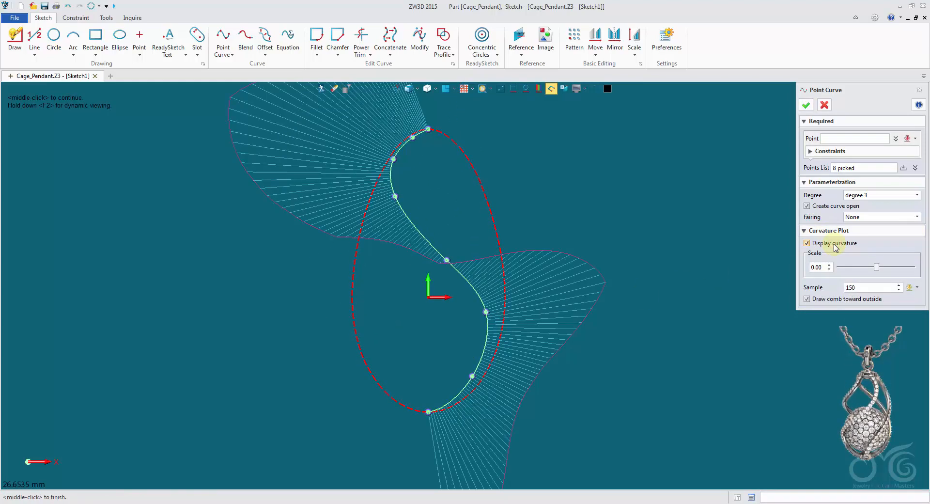
pyautogui.scroll(2, 442, 432)
pyautogui.click(418, 455)
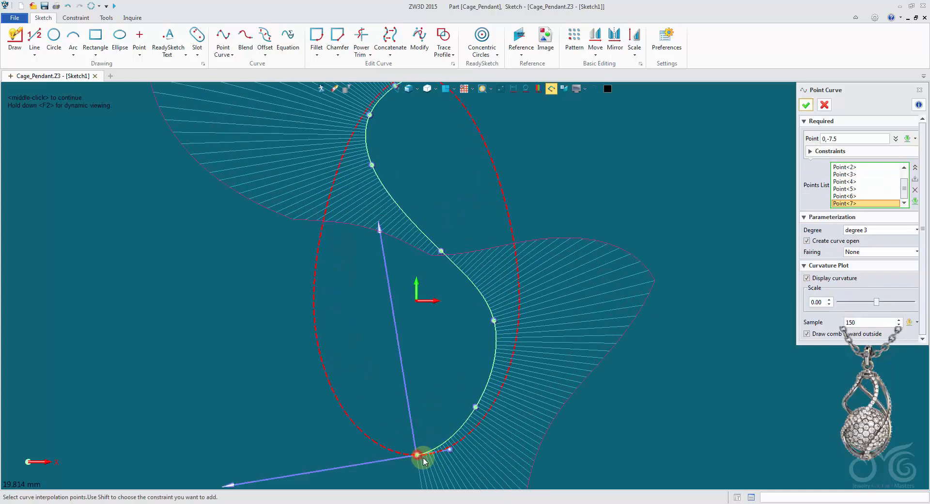
pyautogui.moveTo(452, 453); pyautogui.dragTo(451, 454)
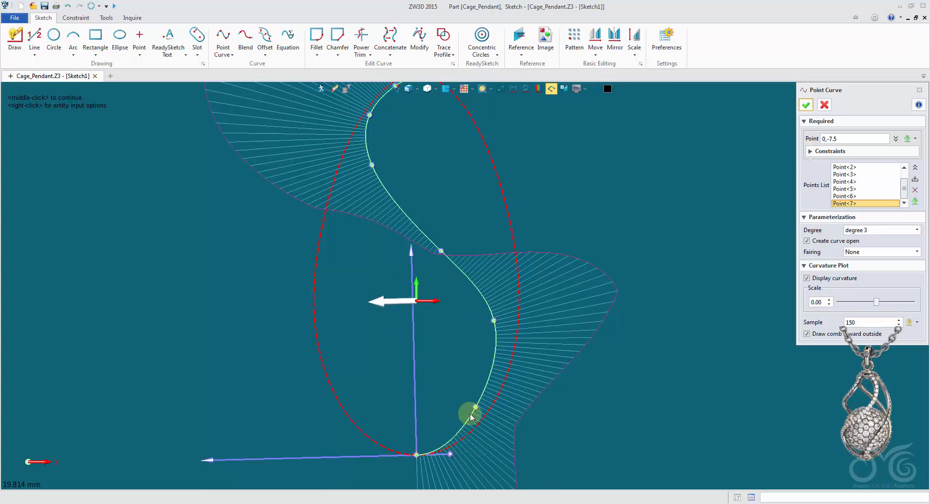
pyautogui.moveTo(474, 410); pyautogui.dragTo(482, 416)
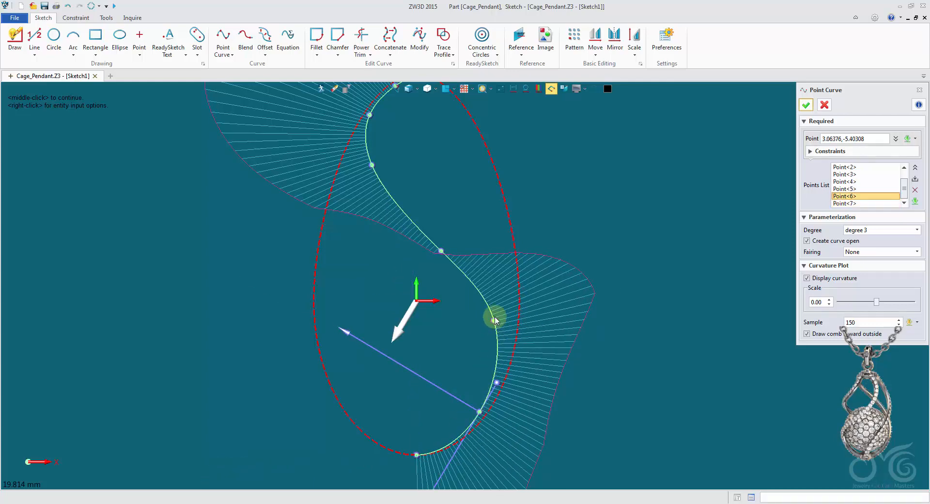
# Set the point curve's fairing to Tension and turn off its curvature display
pyautogui.scroll(-2, 478, 252)
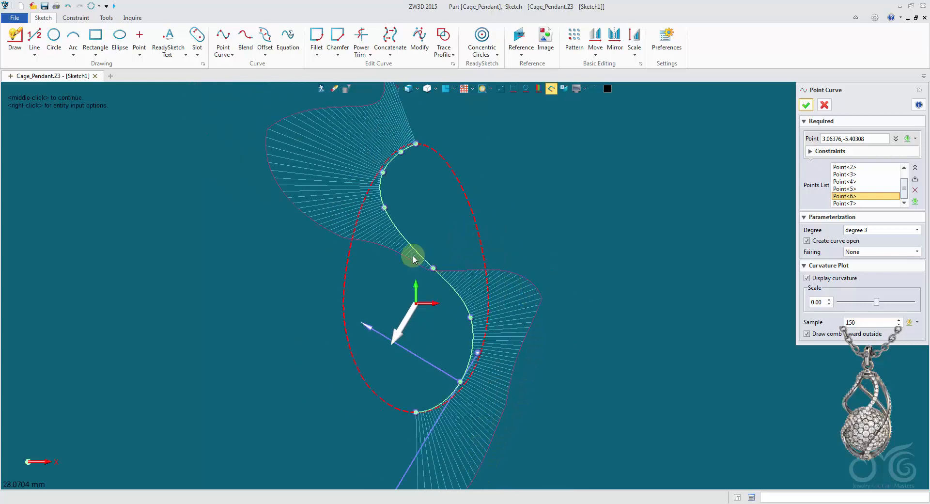
pyautogui.moveTo(414, 207); pyautogui.dragTo(382, 278, button='middle')
pyautogui.scroll(2, 379, 277)
pyautogui.scroll(-2, 379, 277)
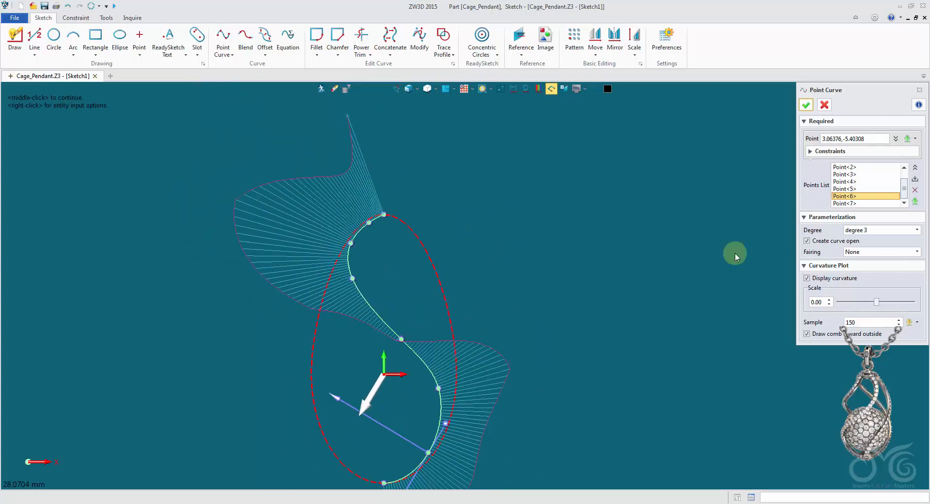
pyautogui.click(871, 253)
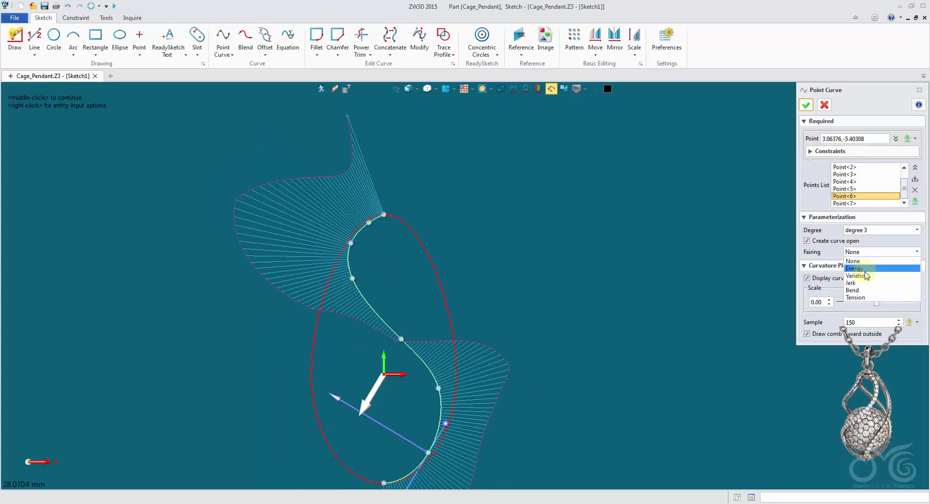
pyautogui.click(865, 297)
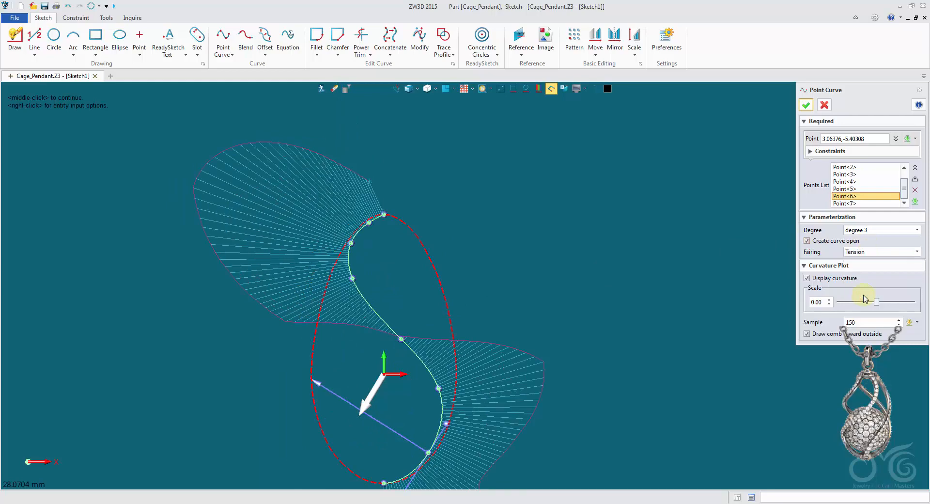
pyautogui.moveTo(702, 301)
pyautogui.mouseDown(button='middle')
pyautogui.moveTo(682, 289)
pyautogui.moveTo(670, 297)
pyautogui.moveTo(721, 293)
pyautogui.moveTo(716, 314)
pyautogui.mouseUp(button='middle')
pyautogui.scroll(2, 678, 293)
pyautogui.click(807, 278)
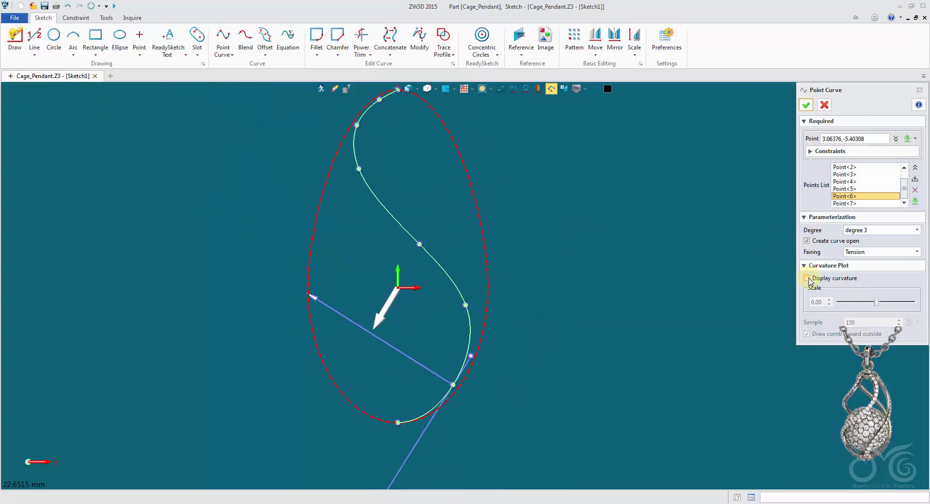
# Reposition the curve's lower right point to about 3.22,-5.52 and its third point from the top to about -2.06,9.19
pyautogui.scroll(4, 504, 376)
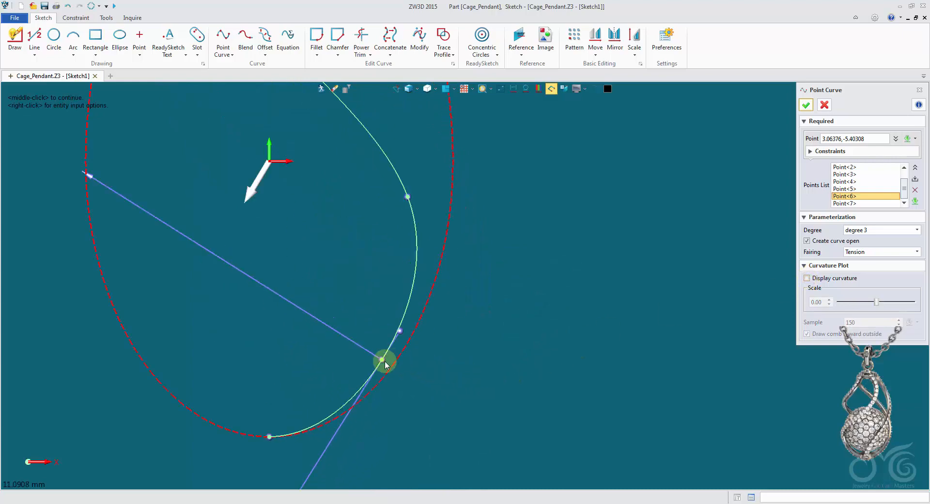
pyautogui.scroll(-4, 371, 334)
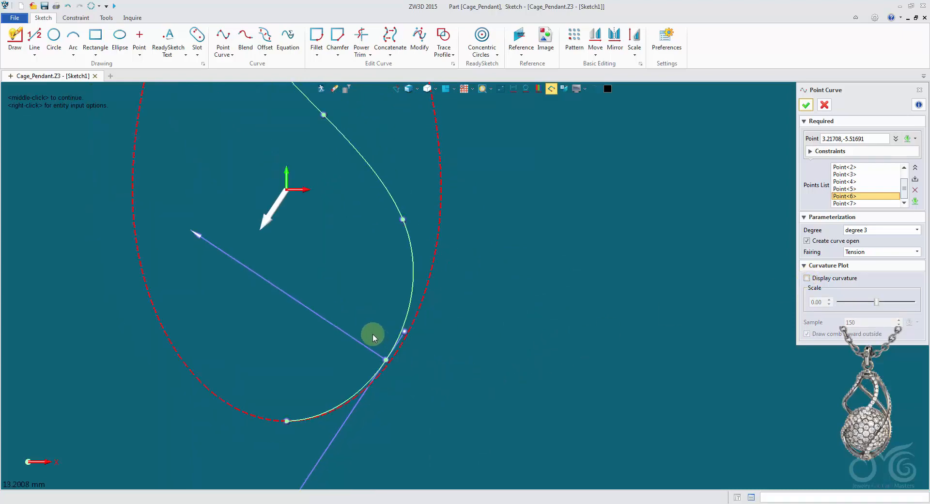
pyautogui.moveTo(303, 217); pyautogui.dragTo(314, 245, button='middle')
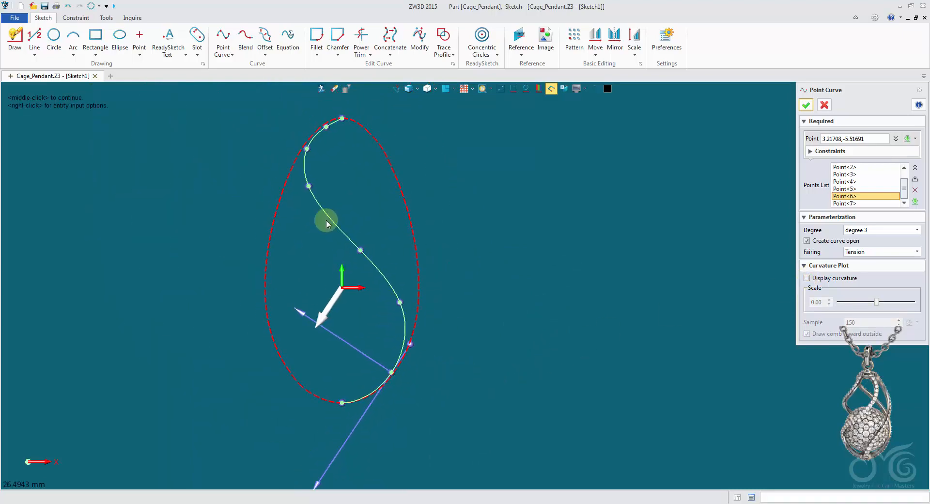
pyautogui.scroll(4, 303, 131)
pyautogui.moveTo(311, 172); pyautogui.dragTo(317, 167)
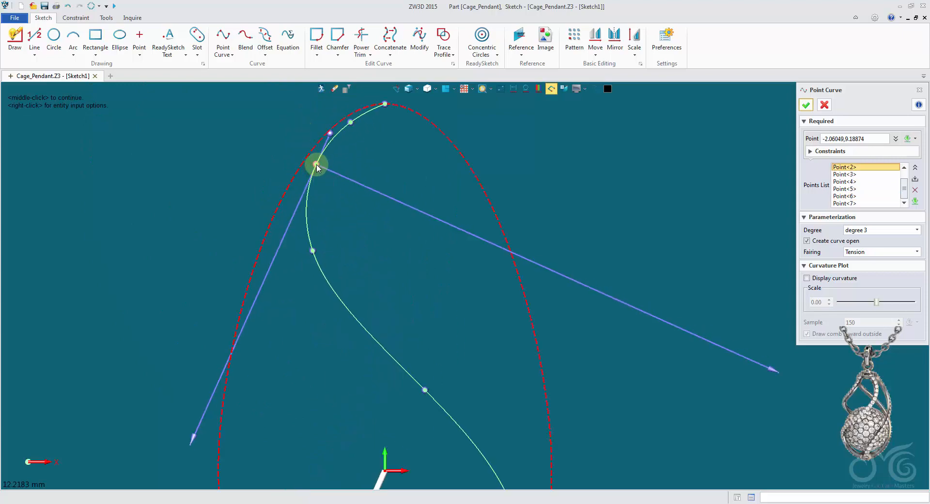
# Accept the S-shaped point curve, exit the sketch and inspect it against the egg in wireframe and shaded display
pyautogui.scroll(-4, 398, 237)
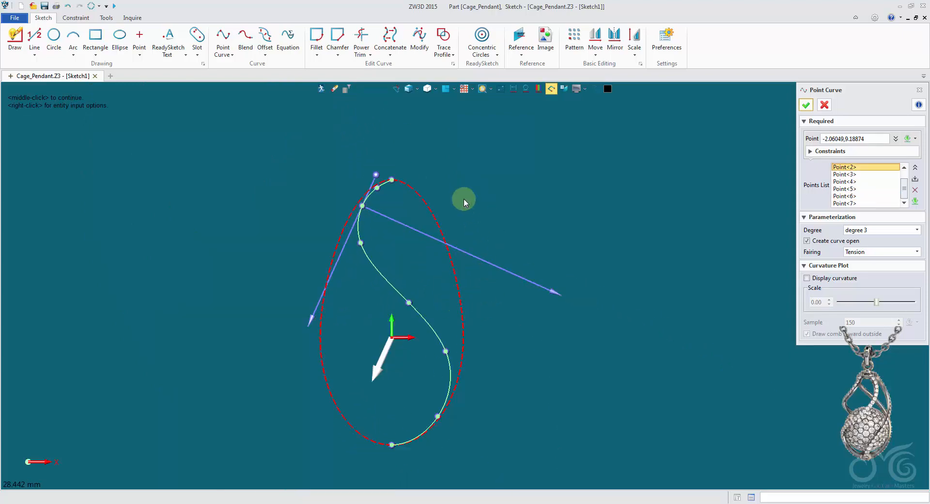
pyautogui.click(807, 105)
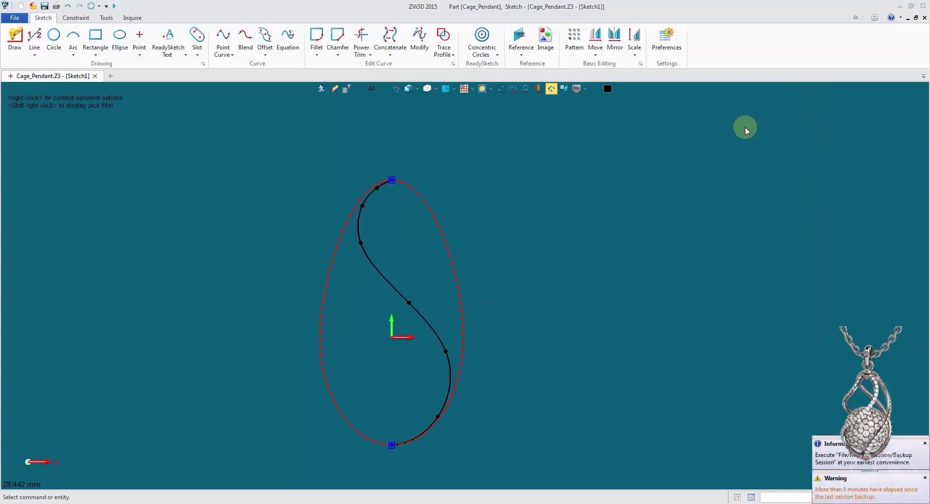
pyautogui.click(320, 90)
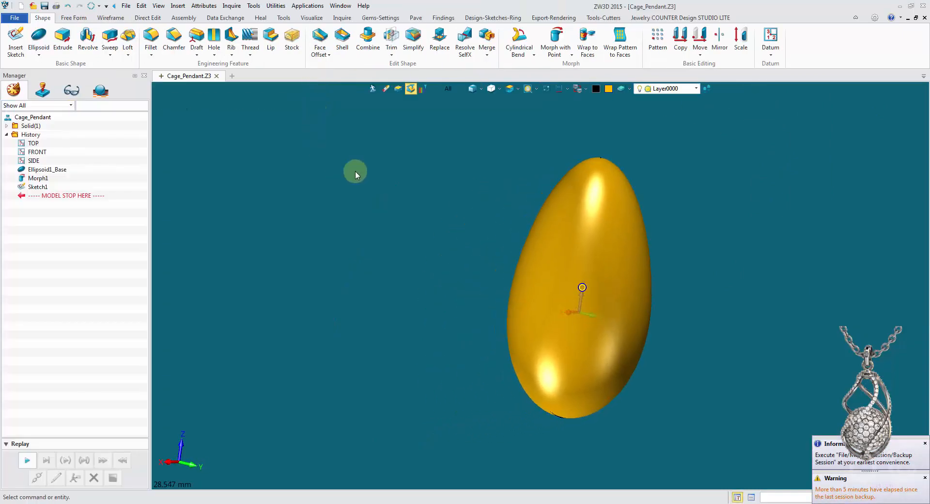
pyautogui.click(473, 89)
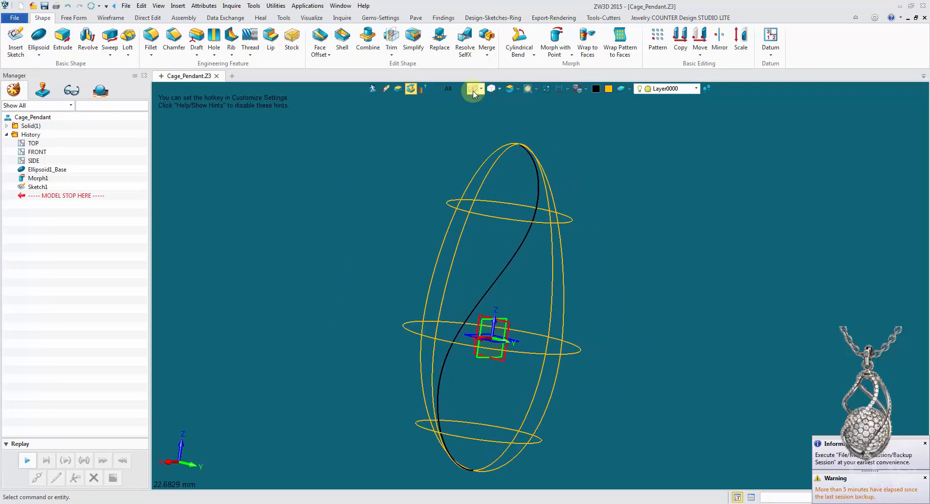
pyautogui.click(474, 90)
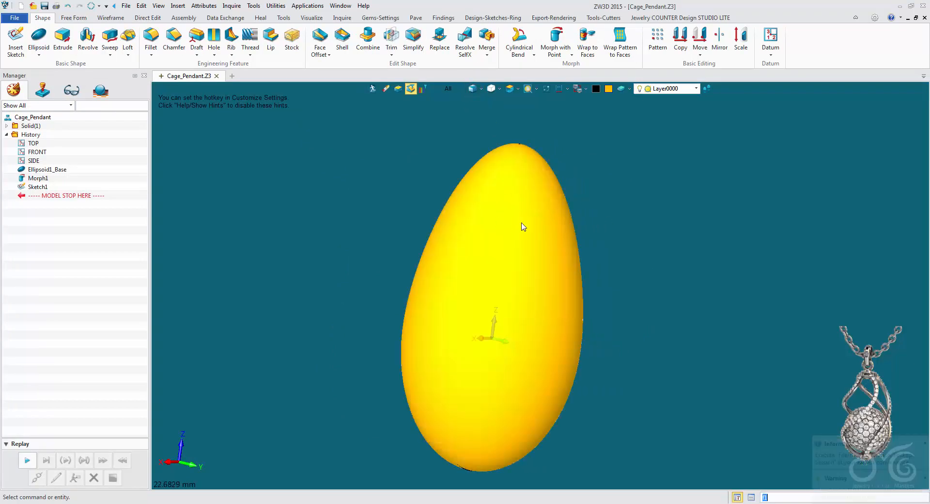
pyautogui.moveTo(370, 224); pyautogui.dragTo(372, 219, button='right')
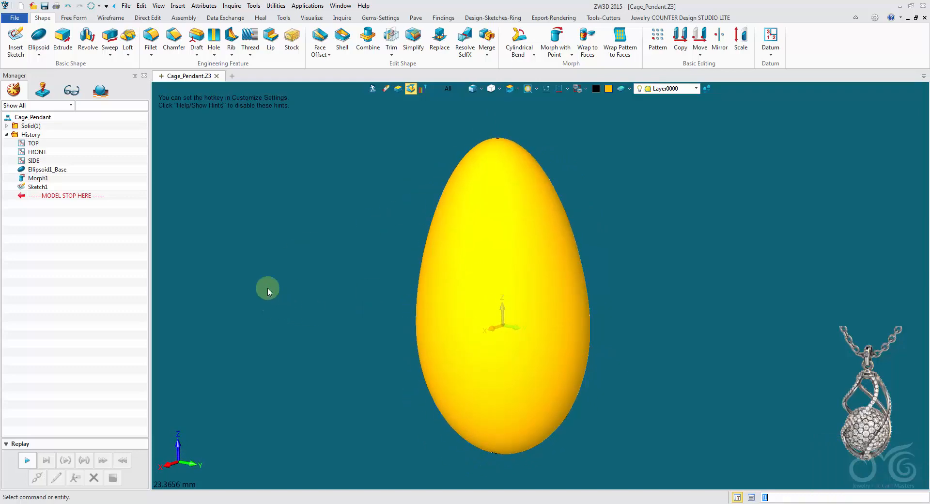
pyautogui.moveTo(268, 287); pyautogui.dragTo(272, 278, button='right')
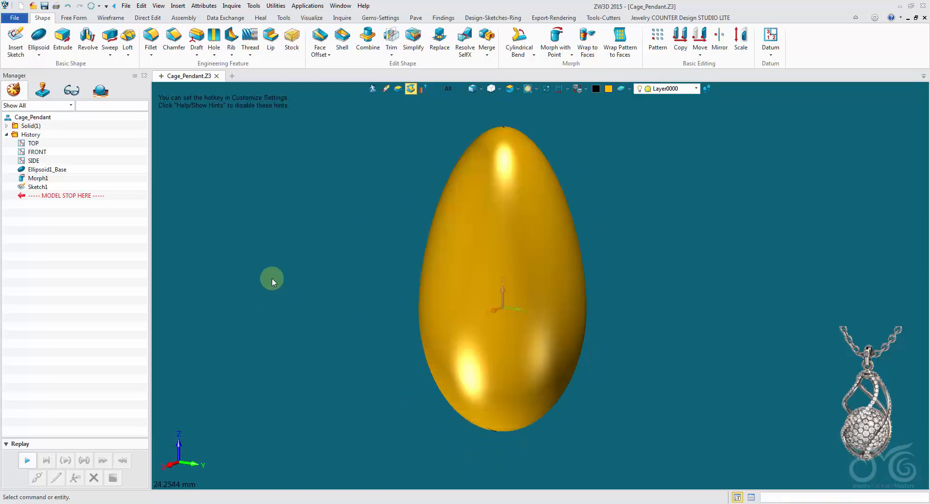
# Start a Project to Face operation and, with picking filtered to sketches, choose the S-curve sketch as the curve to project
pyautogui.click(112, 19)
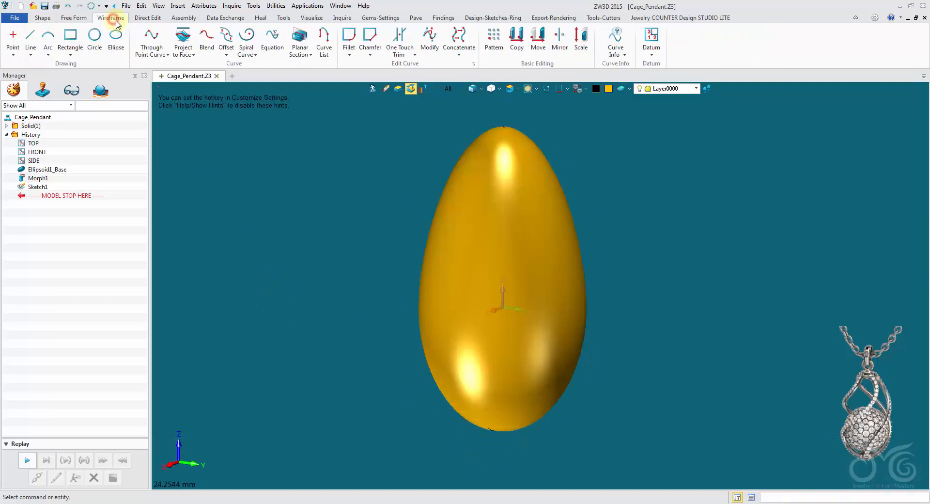
pyautogui.click(187, 53)
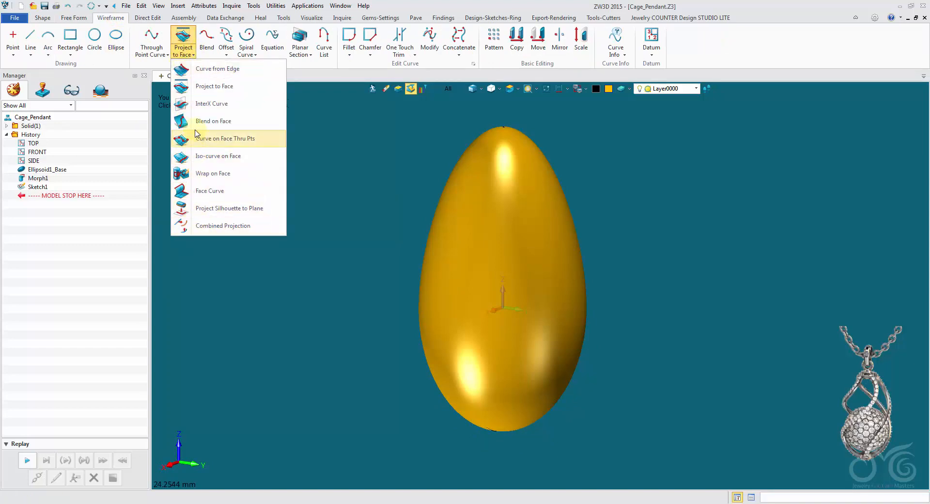
pyautogui.click(201, 87)
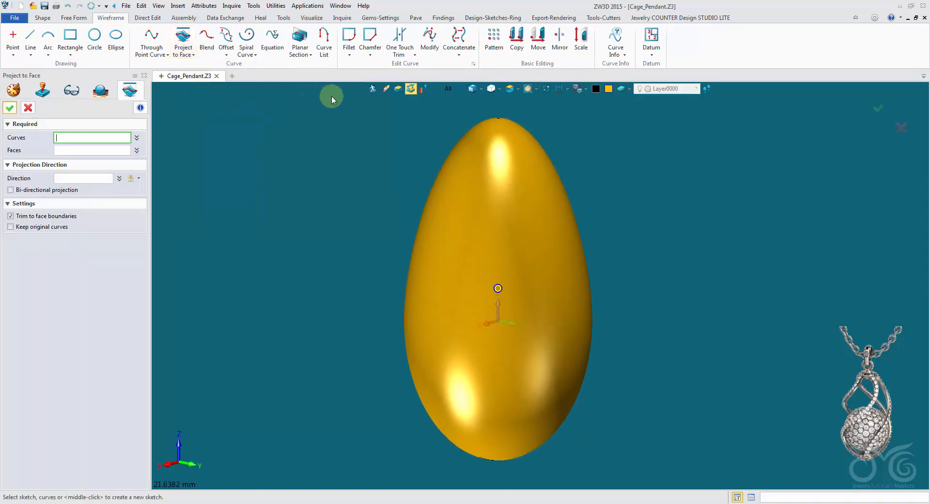
pyautogui.click(444, 90)
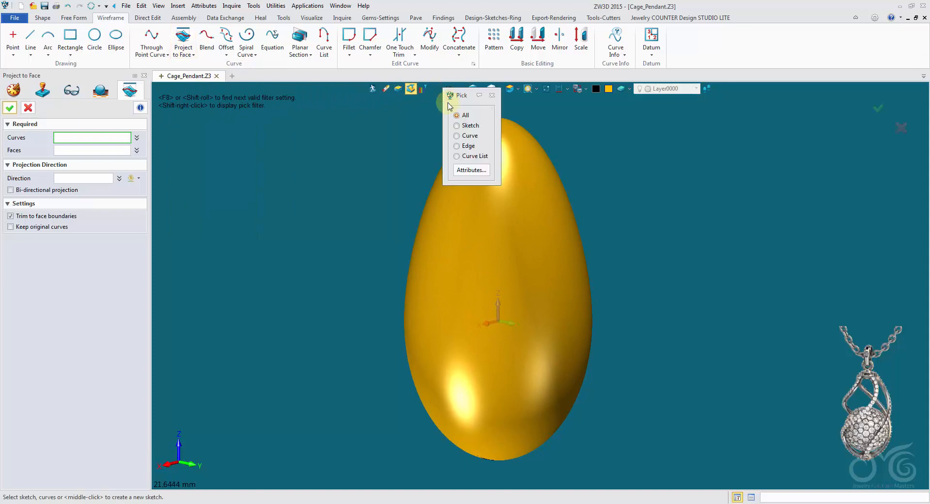
pyautogui.click(457, 126)
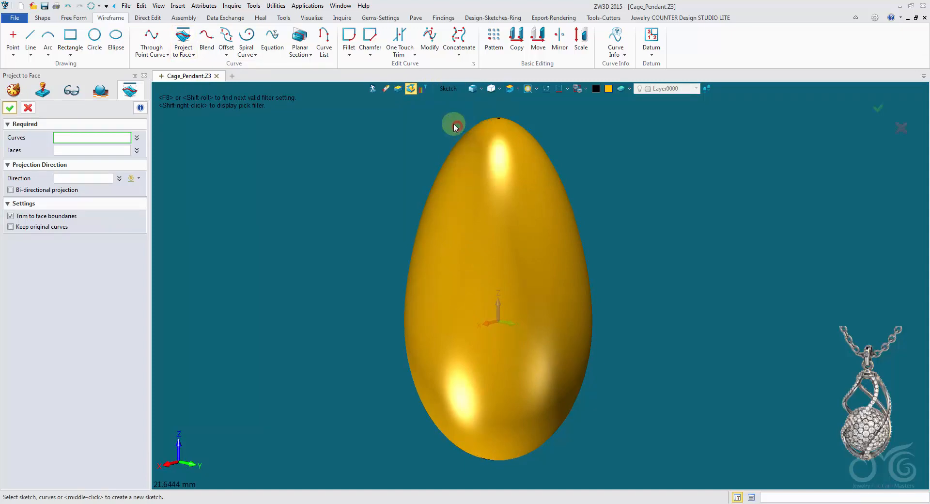
pyautogui.click(469, 89)
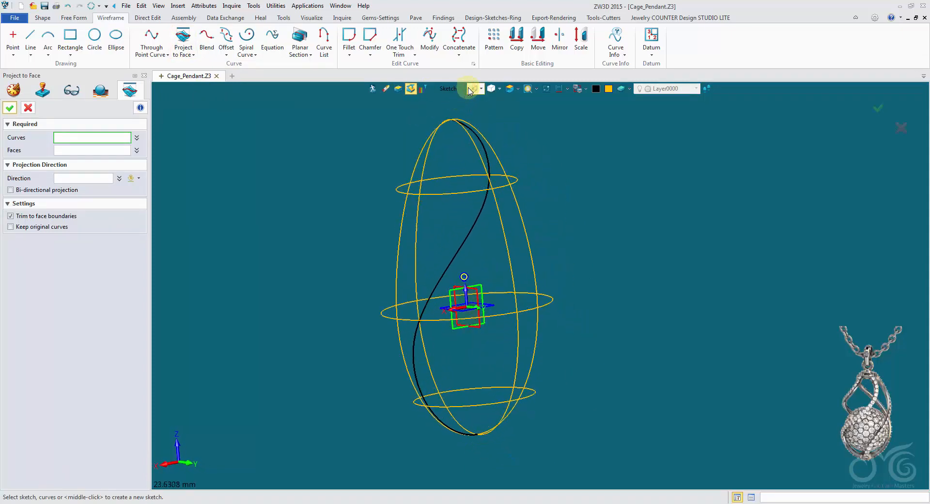
pyautogui.click(483, 226)
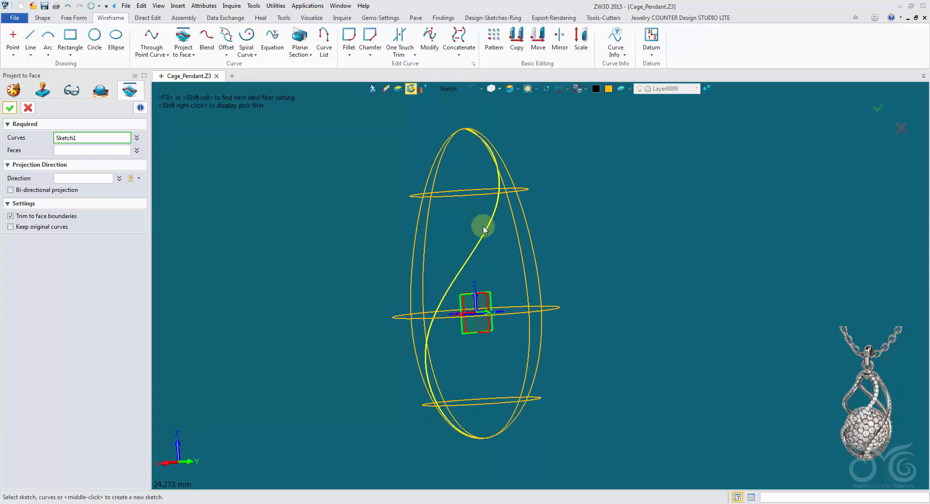
pyautogui.click(484, 227)
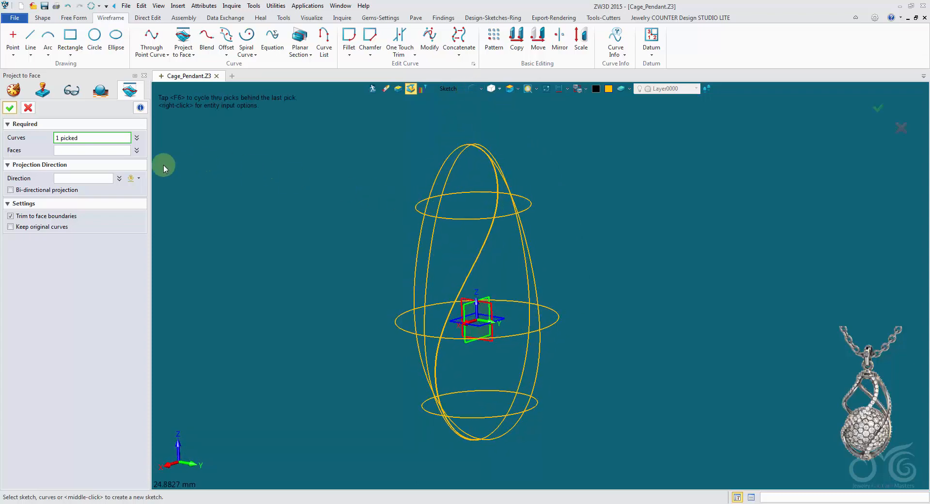
# Choose the egg's outer surface as the target face for the projection
pyautogui.click(111, 150)
pyautogui.click(474, 89)
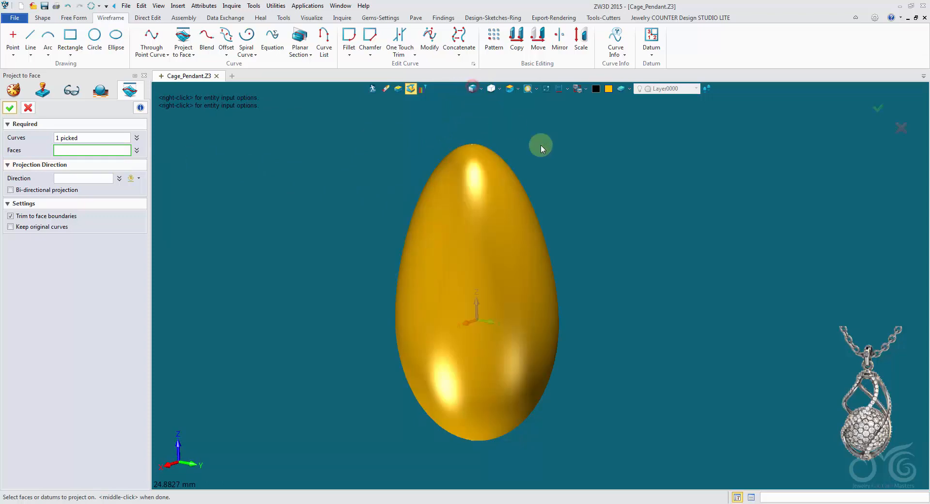
pyautogui.click(528, 211)
pyautogui.moveTo(635, 193); pyautogui.dragTo(473, 99, button='right')
pyautogui.click(472, 89)
pyautogui.moveTo(483, 162)
pyautogui.mouseDown(button='right')
pyautogui.moveTo(480, 270)
pyautogui.moveTo(429, 298)
pyautogui.moveTo(519, 303)
pyautogui.mouseUp(button='right')
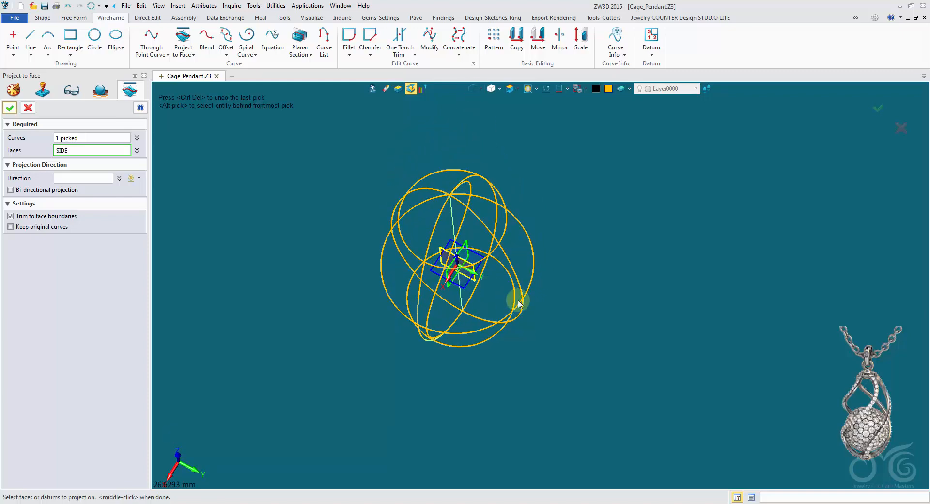
# Set the projection direction to 0,1,0 along the Y axis and complete the projection onto the egg
pyautogui.click(87, 181)
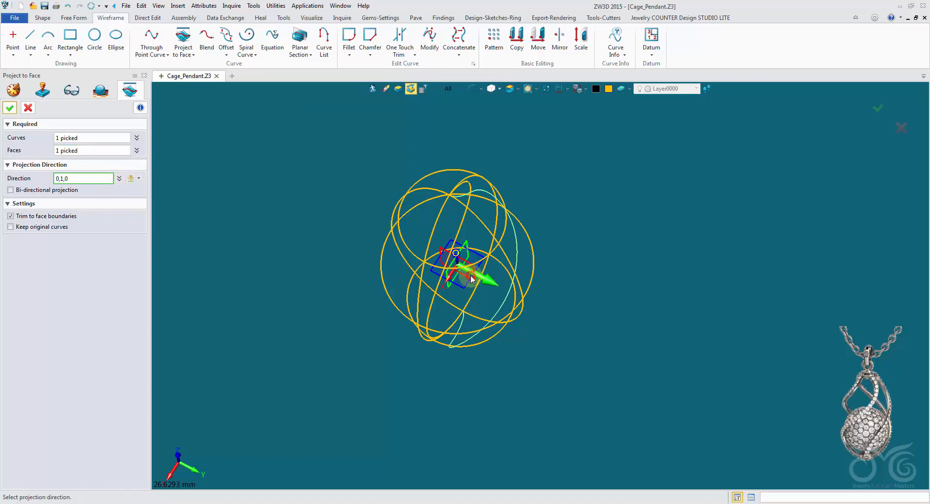
pyautogui.click(472, 88)
pyautogui.moveTo(477, 123); pyautogui.dragTo(472, 146, button='right')
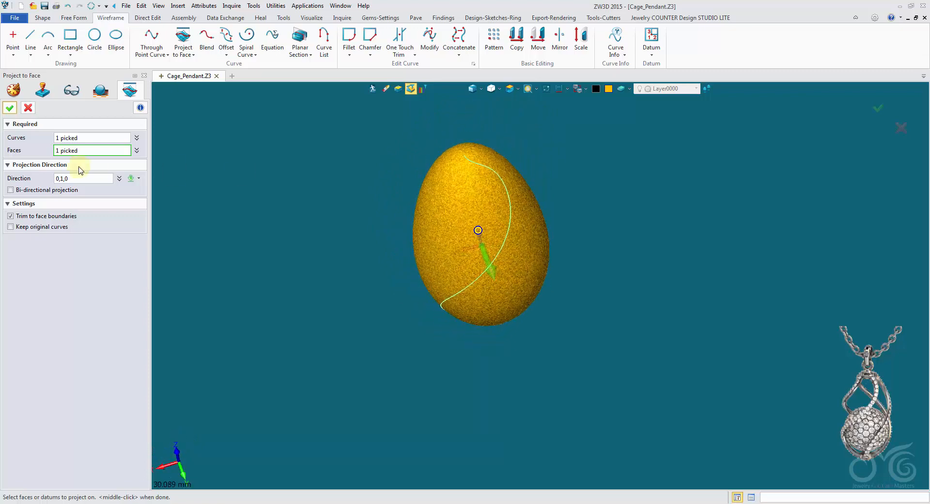
pyautogui.click(14, 110)
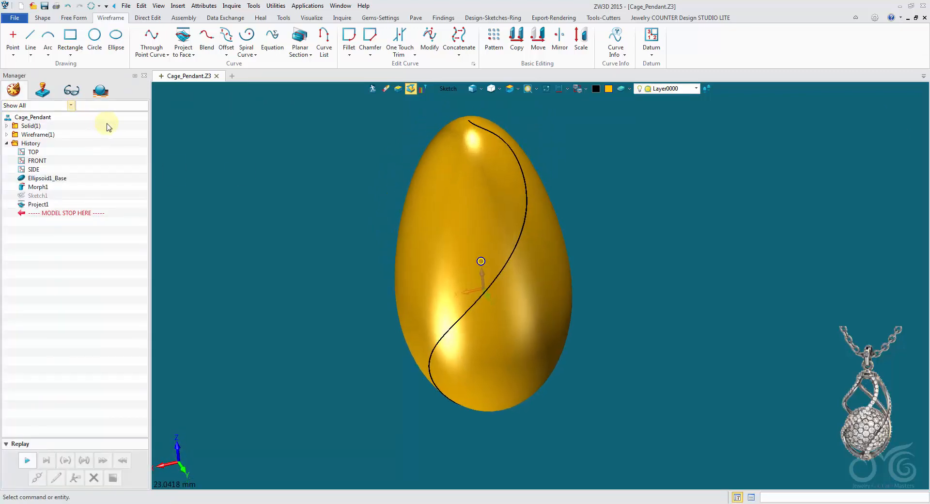
# Create an XY datum plane offset to the upper endpoint of the projected curve
pyautogui.scroll(4, 380, 177)
pyautogui.moveTo(379, 177); pyautogui.dragTo(503, 230, button='right')
pyautogui.scroll(-3, 369, 149)
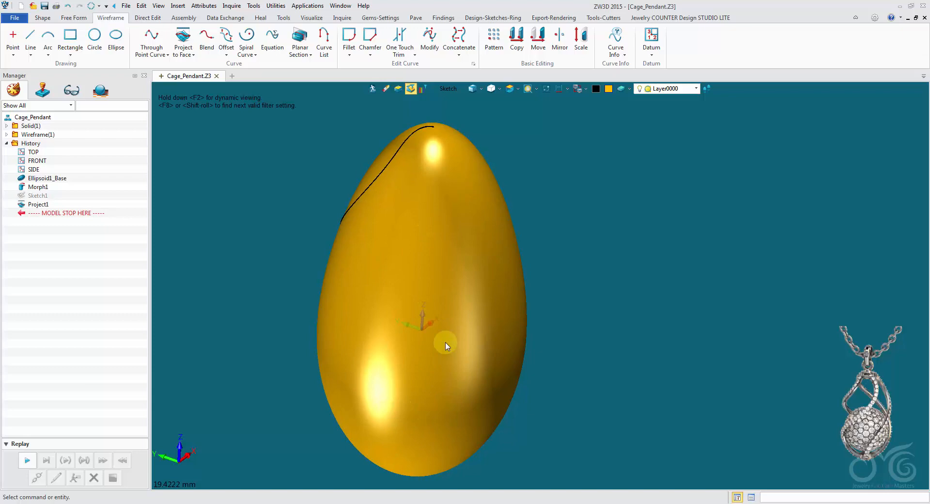
pyautogui.moveTo(445, 342); pyautogui.dragTo(543, 204, button='right')
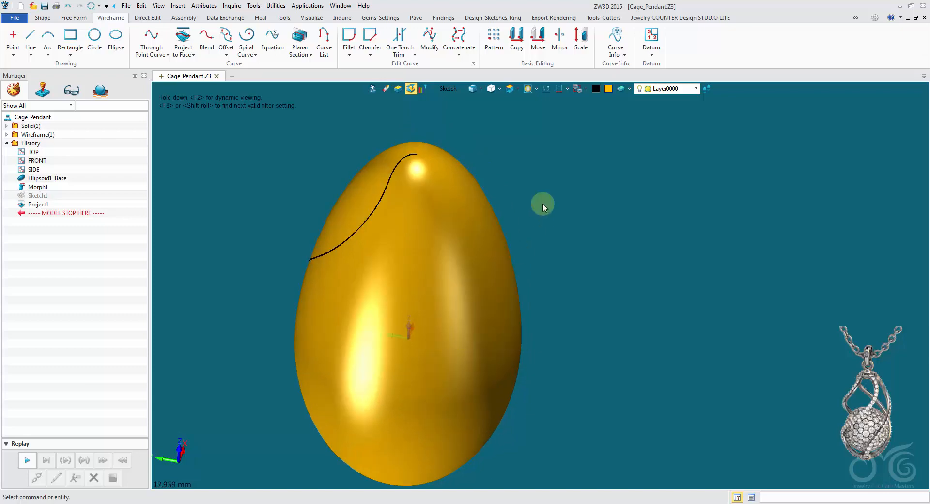
pyautogui.rightClick(523, 141)
pyautogui.click(558, 183)
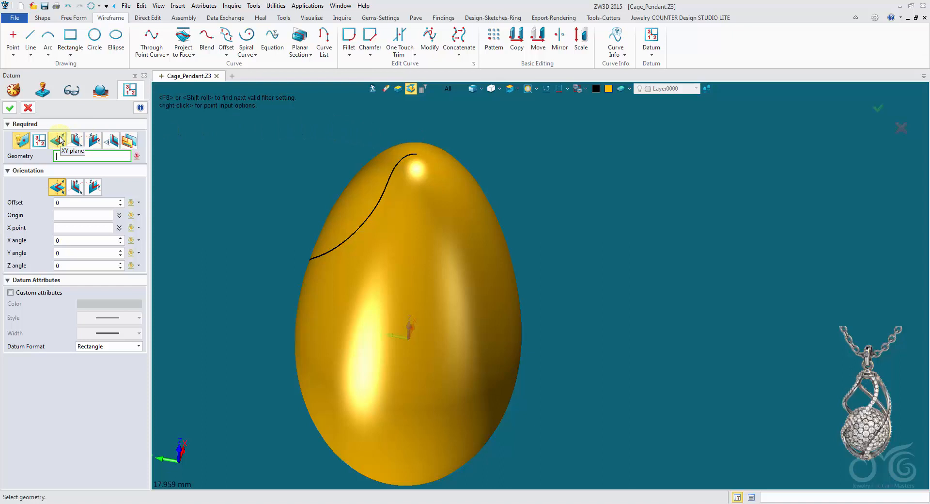
pyautogui.click(58, 140)
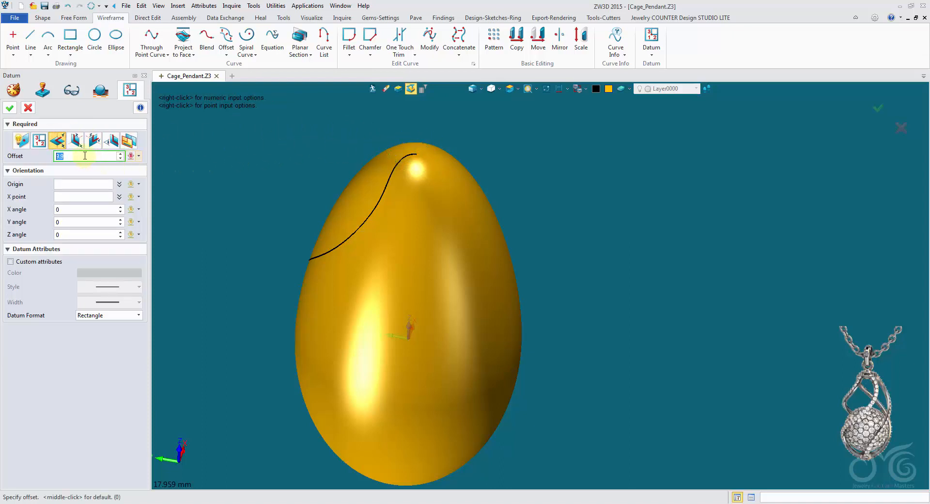
pyautogui.rightClick(477, 137)
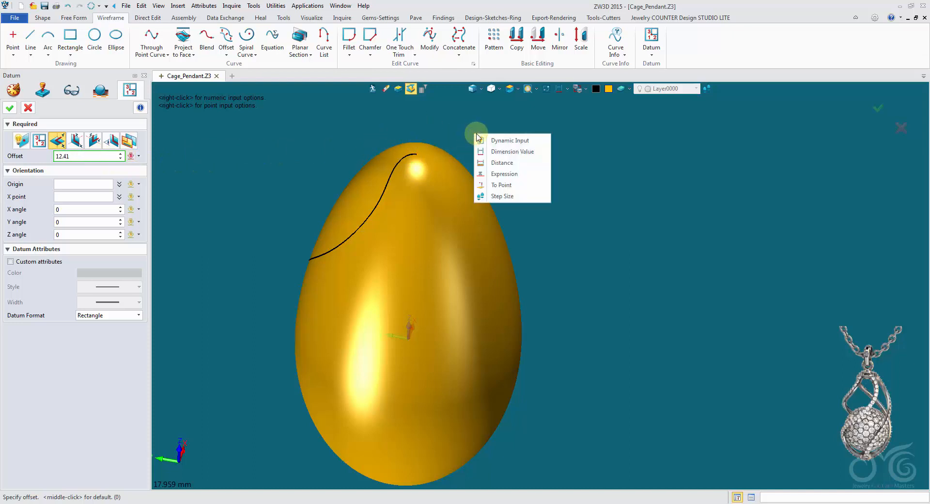
pyautogui.click(509, 184)
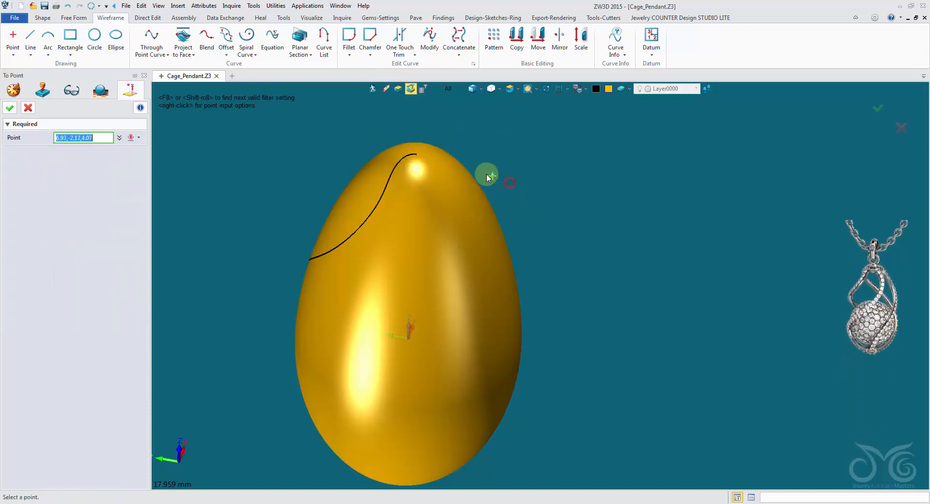
pyautogui.click(417, 157)
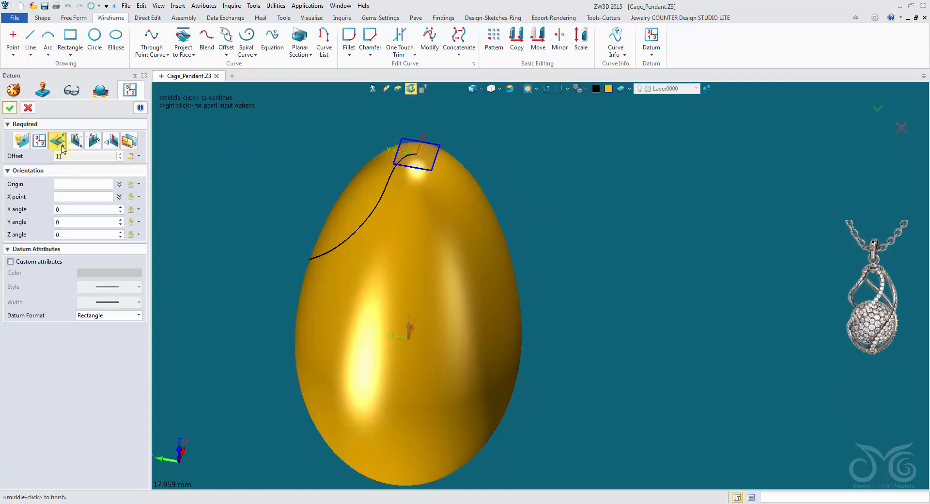
pyautogui.click(10, 110)
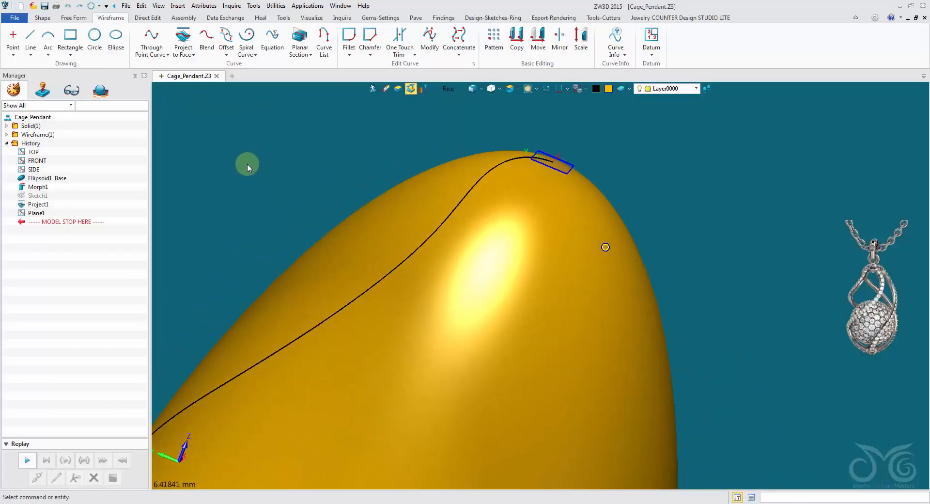
# Draw a circle of radius 1.25 aligned to the new datum plane and centred on the projected curve's upper endpoint
pyautogui.click(93, 39)
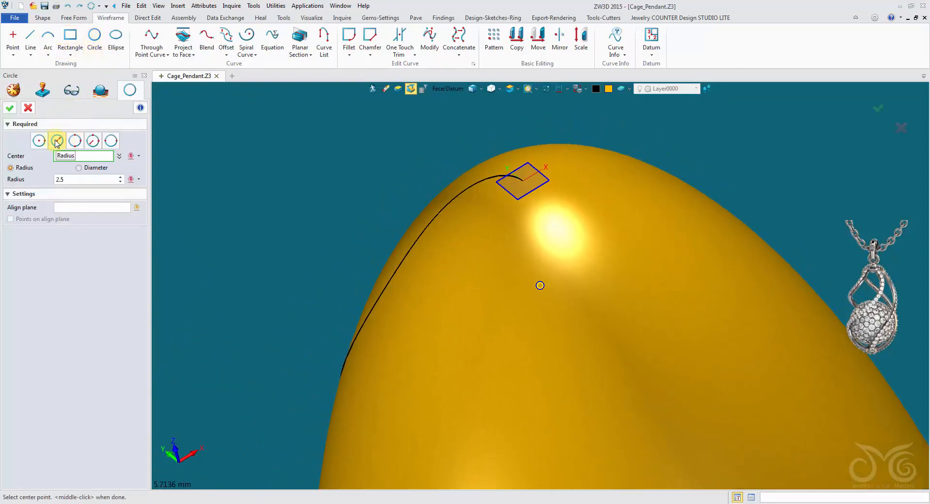
pyautogui.click(76, 208)
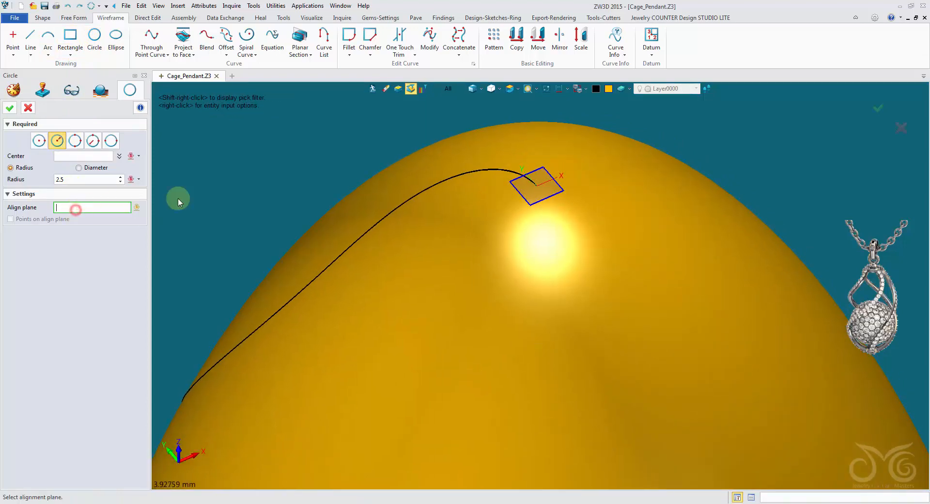
pyautogui.click(532, 199)
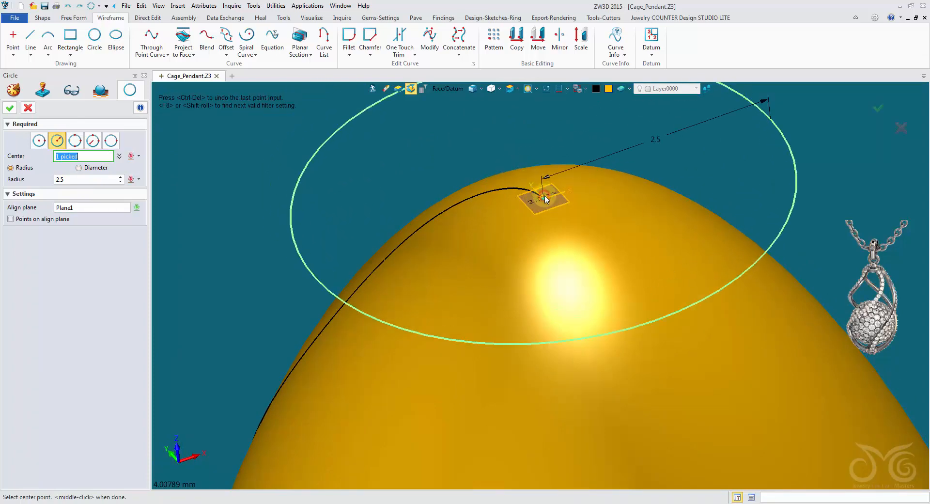
pyautogui.click(550, 198)
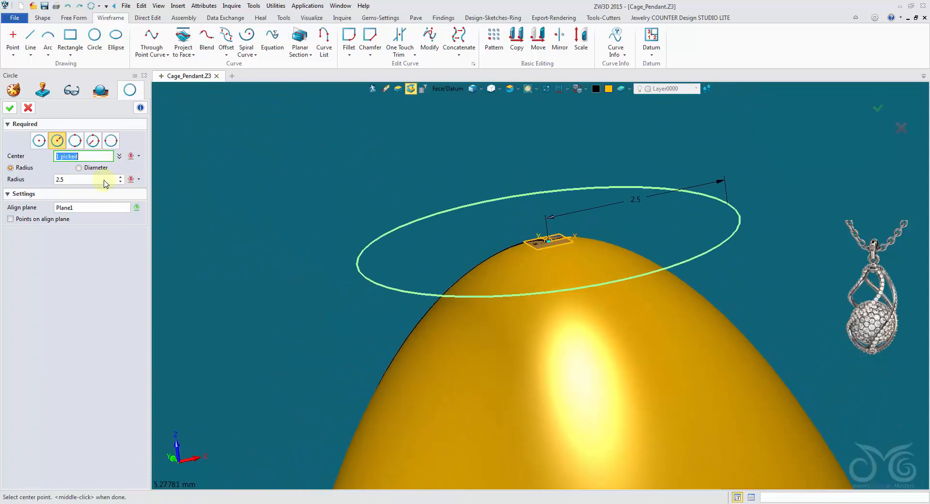
pyautogui.click(96, 179)
pyautogui.scroll(-1, 96, 179)
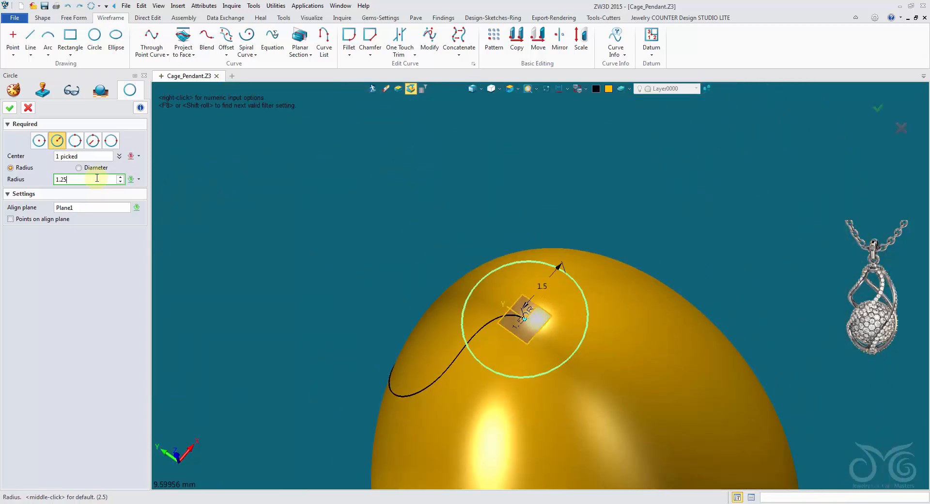
pyautogui.middleClick(519, 176)
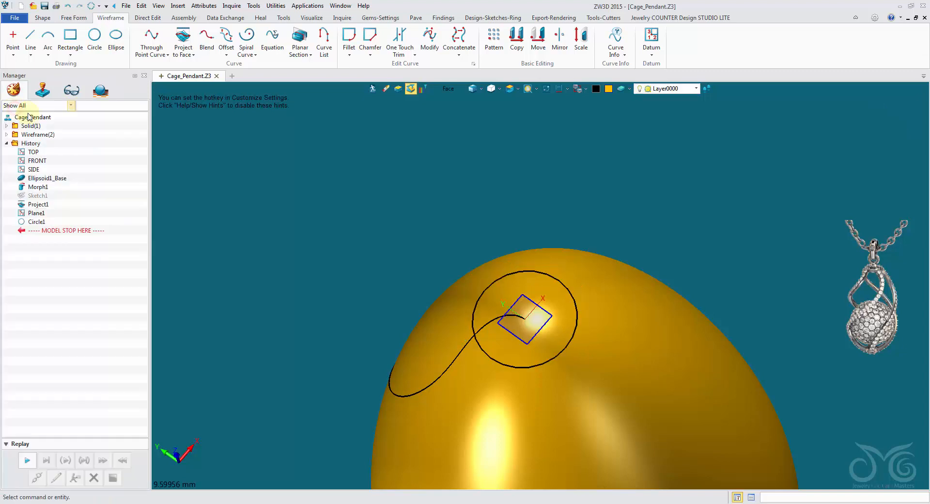
pyautogui.moveTo(519, 175); pyautogui.dragTo(536, 103, button='middle')
pyautogui.hotkey('ctrl', 'Down')
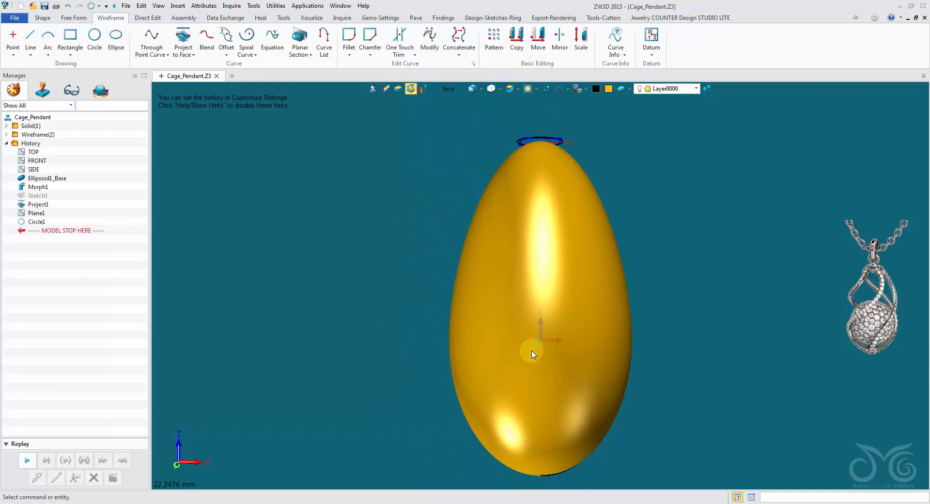
# Pick the circle above the egg's tip as the curve and the egg's outer face as the target of a Project to Face
pyautogui.moveTo(533, 354); pyautogui.dragTo(565, 236, button='middle')
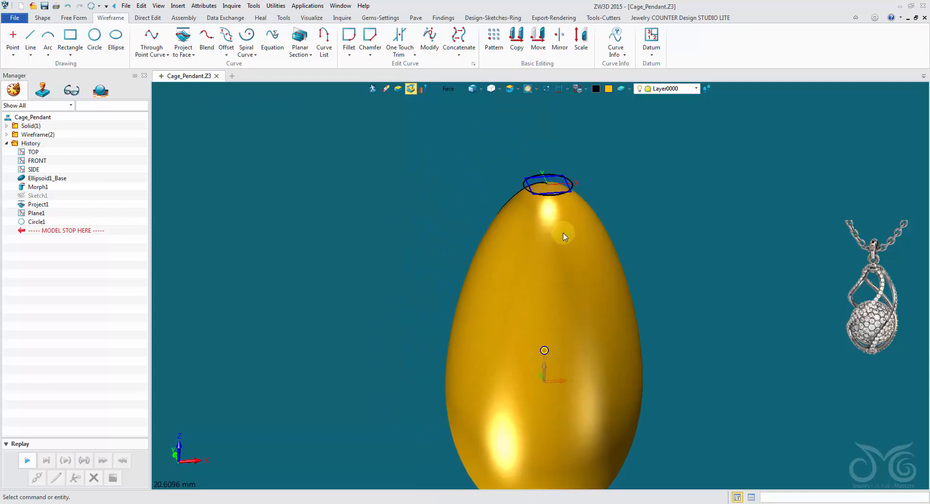
pyautogui.scroll(7, 572, 207)
pyautogui.moveTo(565, 236); pyautogui.dragTo(538, 226, button='right')
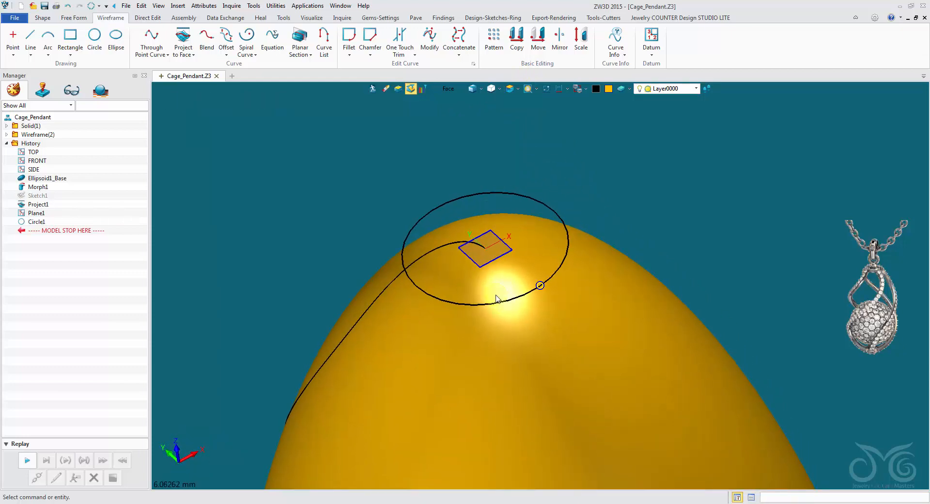
pyautogui.moveTo(497, 298); pyautogui.dragTo(580, 359, button='middle')
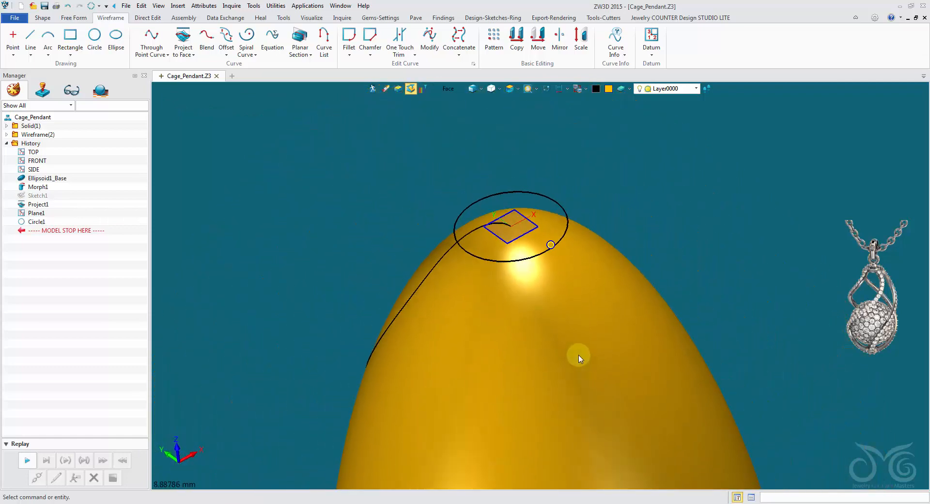
pyautogui.moveTo(580, 359); pyautogui.dragTo(577, 345, button='right')
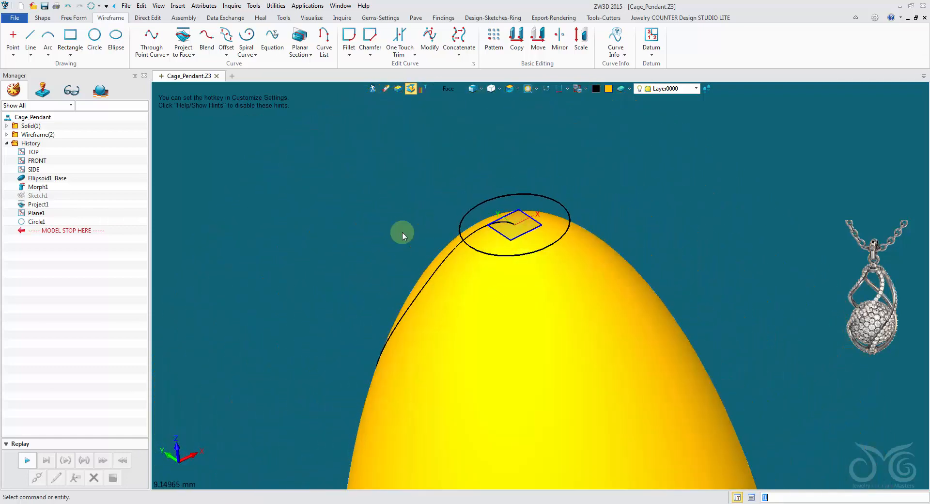
pyautogui.click(183, 39)
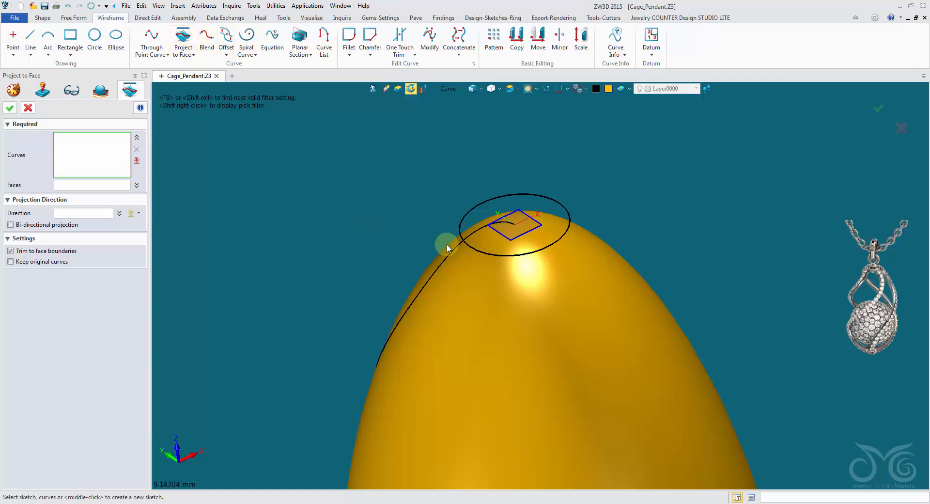
pyautogui.click(96, 186)
pyautogui.click(558, 295)
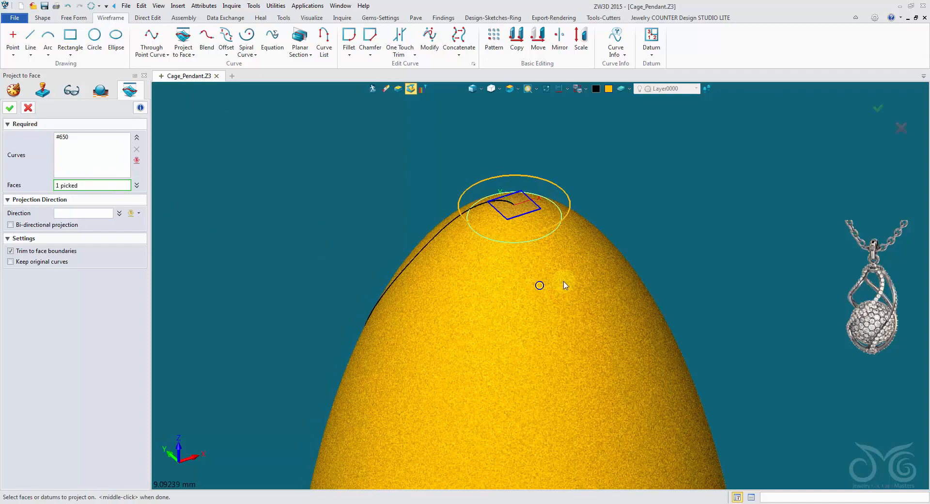
# Set the projection direction to 0,0,-1 along the -Z axis and complete the circle's projection onto the egg
pyautogui.moveTo(565, 286); pyautogui.dragTo(356, 201, button='right')
pyautogui.scroll(-2, 351, 199)
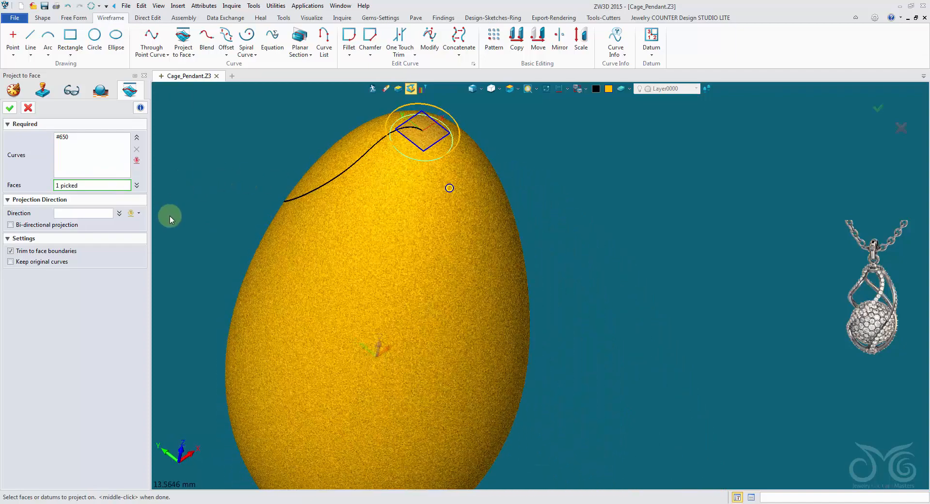
pyautogui.click(139, 214)
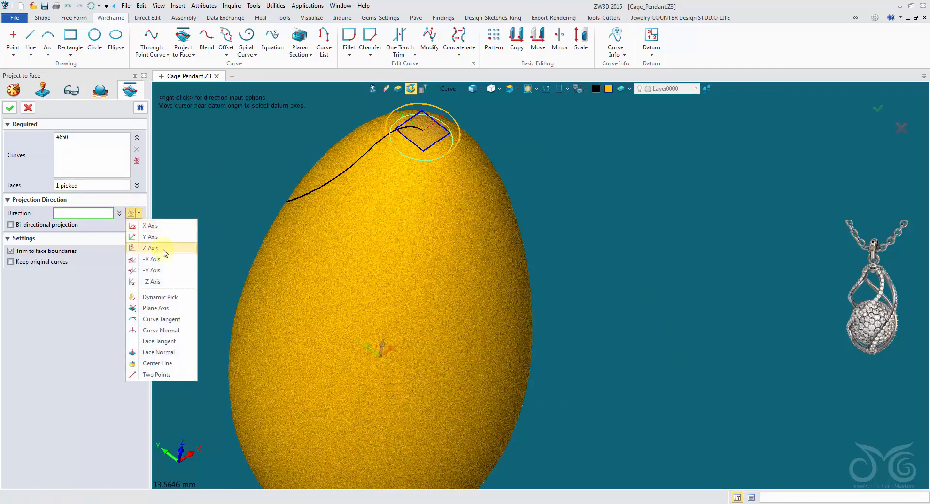
pyautogui.click(173, 283)
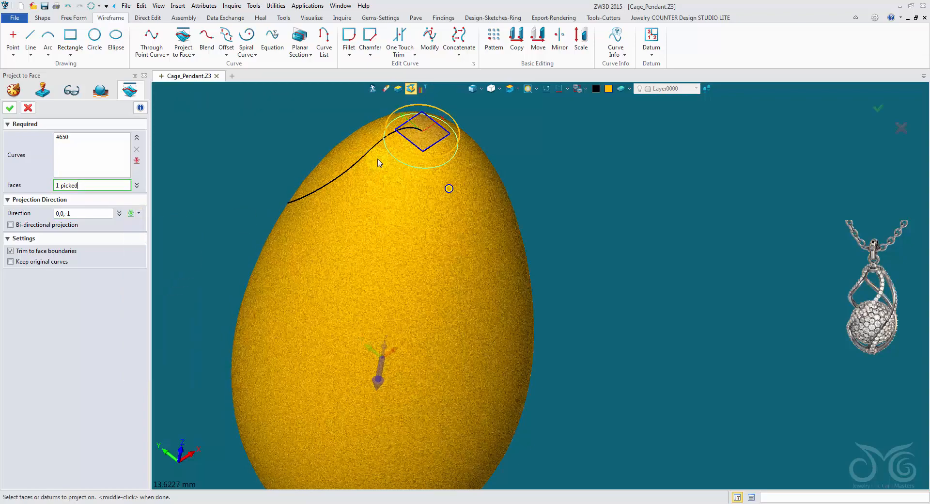
pyautogui.moveTo(379, 161)
pyautogui.mouseDown(button='right')
pyautogui.moveTo(468, 155)
pyautogui.moveTo(434, 152)
pyautogui.mouseUp(button='right')
pyautogui.scroll(5, 451, 152)
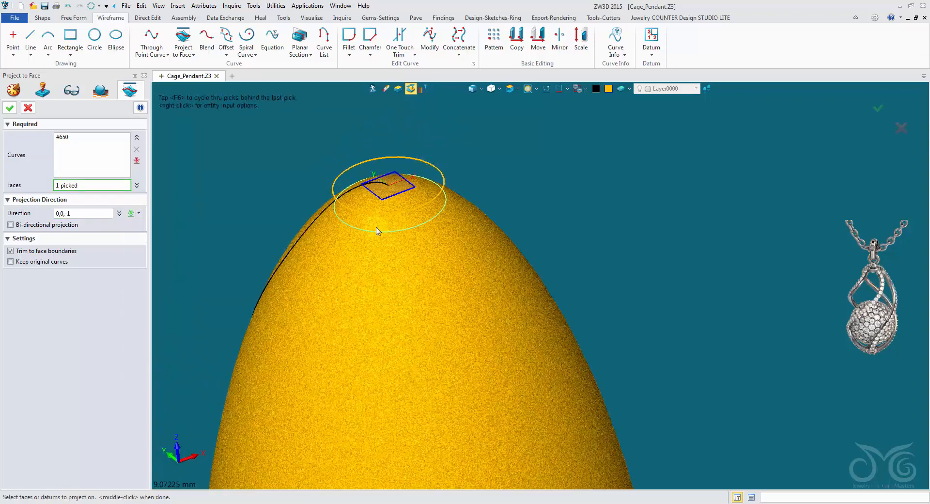
pyautogui.scroll(-8, 392, 231)
pyautogui.moveTo(390, 242); pyautogui.dragTo(412, 203, button='right')
pyautogui.scroll(4, 417, 205)
pyautogui.scroll(-3, 346, 145)
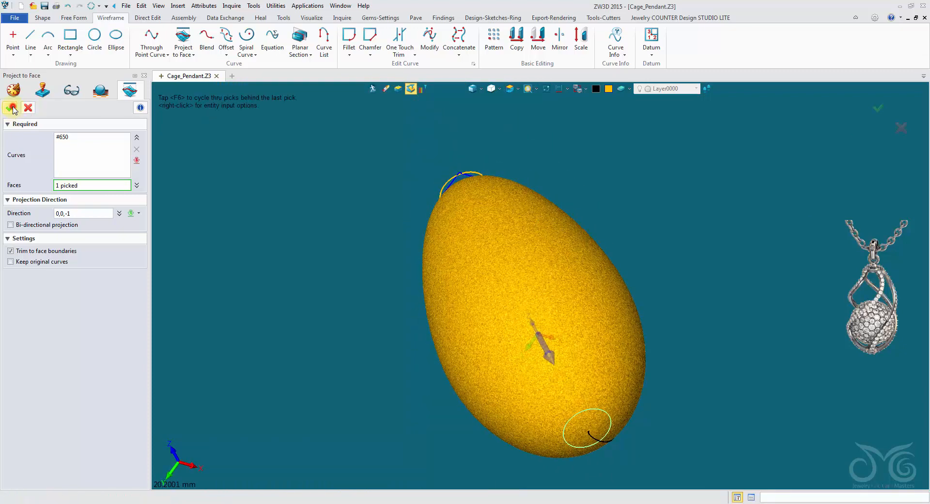
pyautogui.click(14, 108)
# Erase the datum plane at the egg's upper tip, with picking limited to datum planes
pyautogui.scroll(3, 170, 132)
pyautogui.moveTo(169, 132); pyautogui.dragTo(179, 132, button='right')
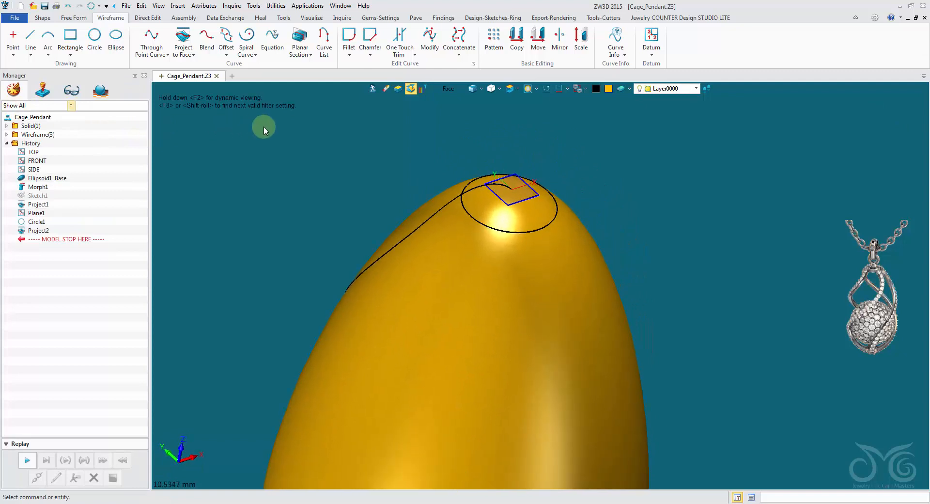
pyautogui.click(454, 90)
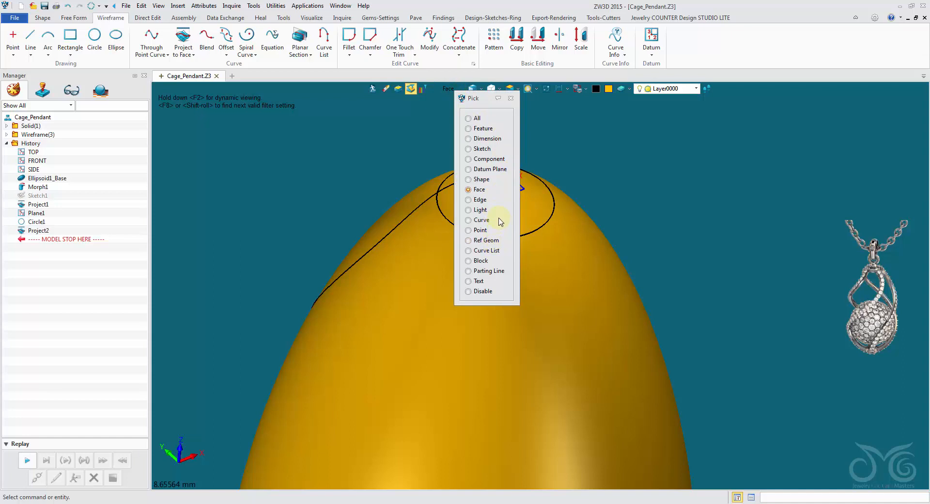
pyautogui.click(491, 169)
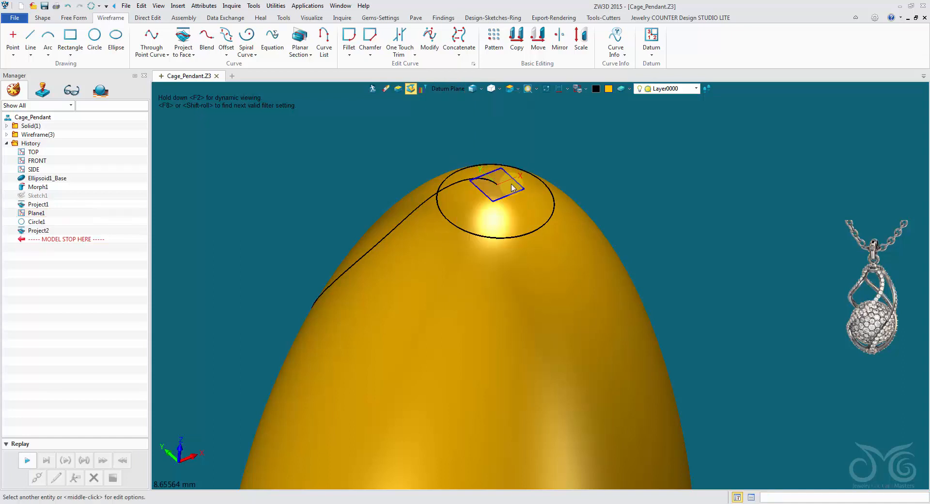
pyautogui.click(474, 159)
pyautogui.click(386, 89)
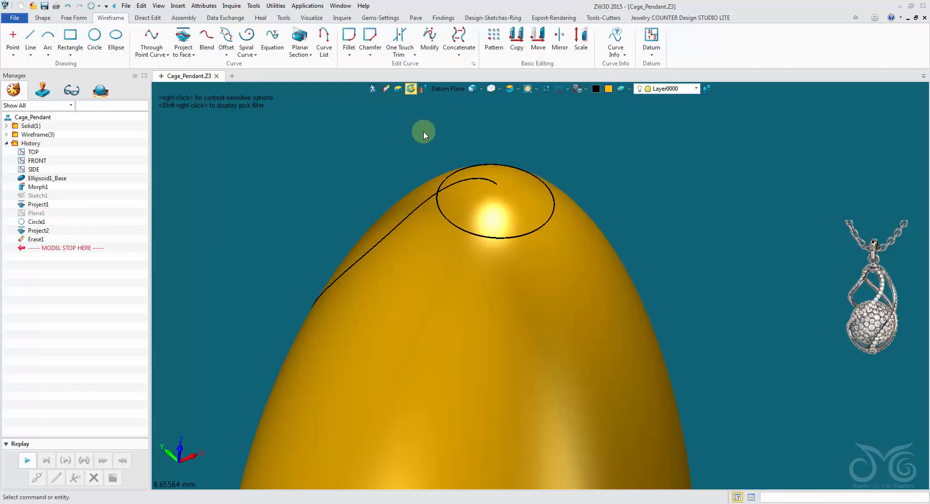
# Choose the egg's outer face as the face to trim with Trim to Curves, with picking limited to faces
pyautogui.click(82, 18)
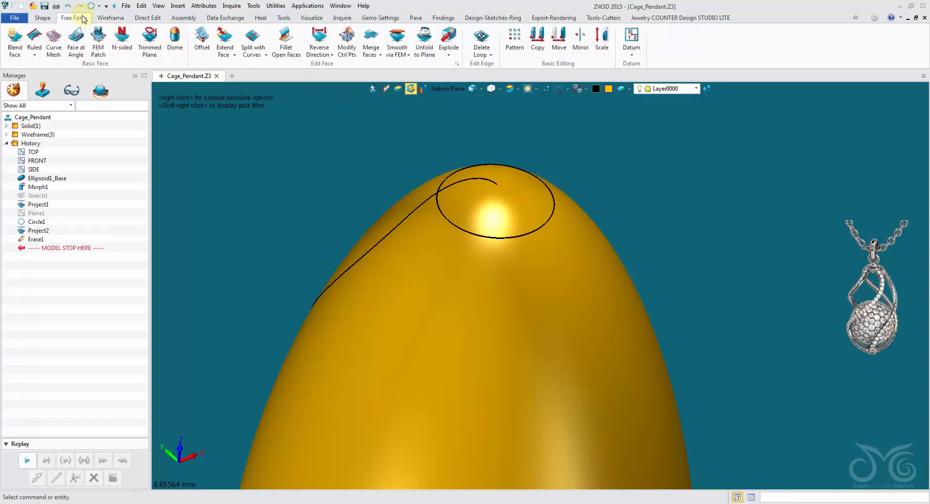
pyautogui.click(259, 56)
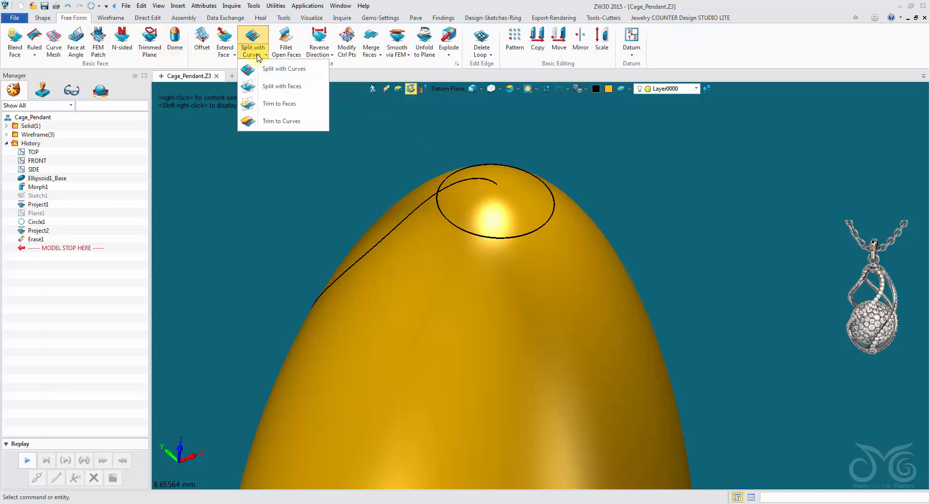
pyautogui.click(274, 122)
pyautogui.click(437, 287)
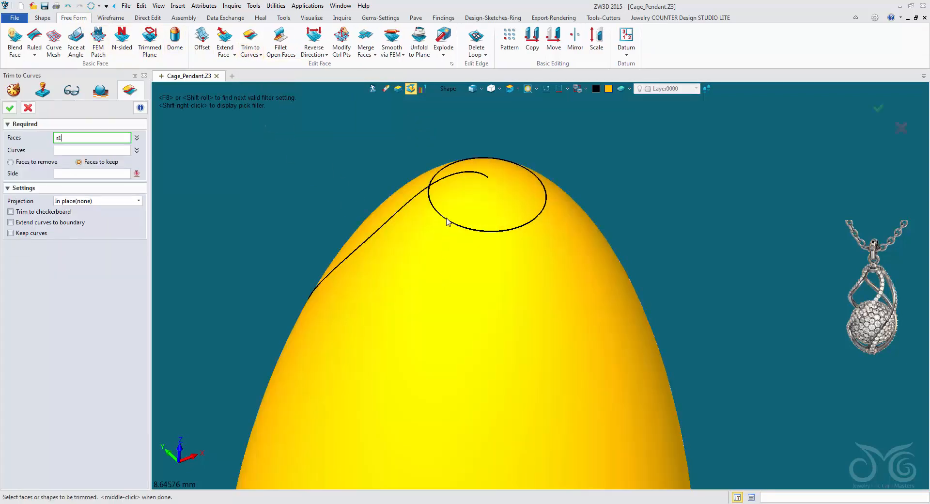
pyautogui.click(445, 90)
pyautogui.click(457, 128)
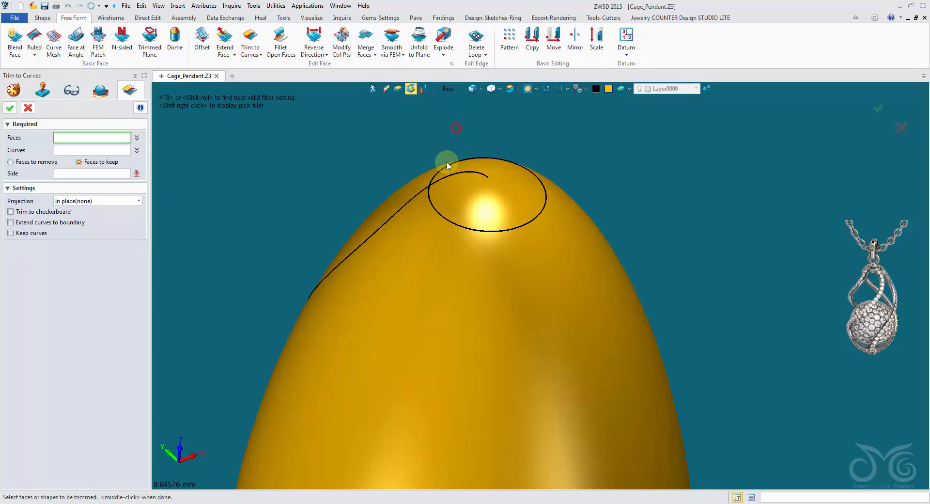
pyautogui.click(437, 272)
# Select the projected circles at the egg's upper and lower ends as the trimming curves
pyautogui.click(80, 148)
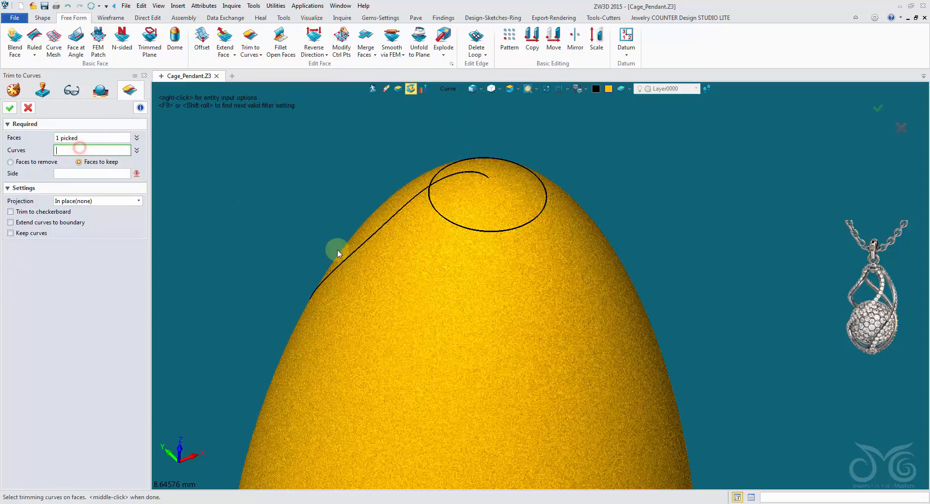
pyautogui.click(485, 233)
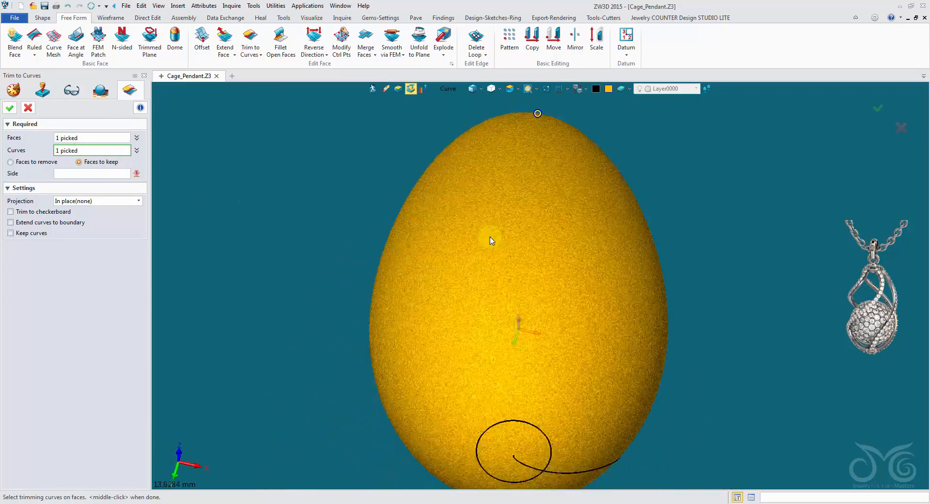
pyautogui.middleClick(167, 197)
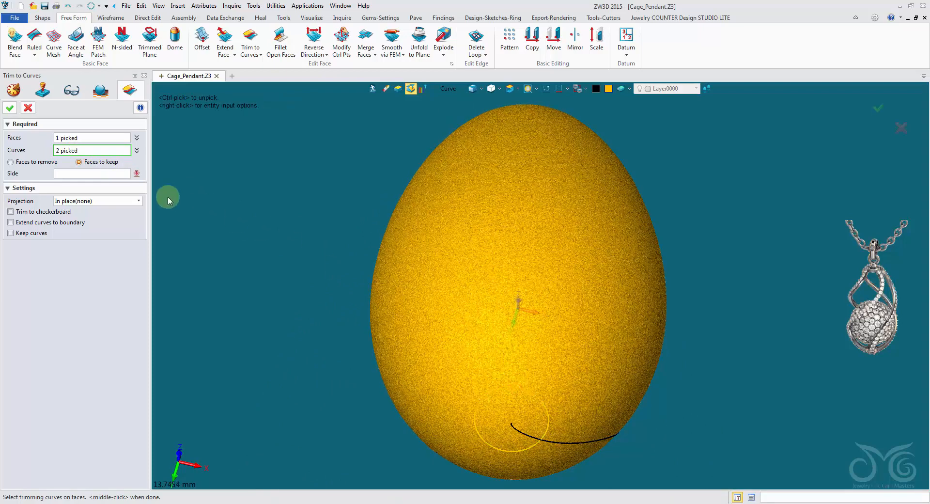
# Mark the areas inside both circles as the faces to keep and complete the trim
pyautogui.click(91, 175)
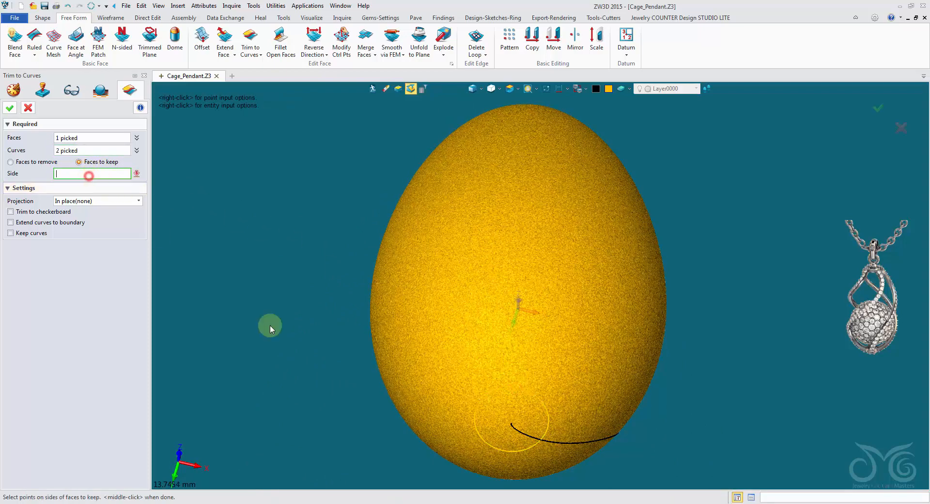
pyautogui.click(493, 417)
pyautogui.scroll(2, 502, 306)
pyautogui.moveTo(494, 418); pyautogui.dragTo(473, 339, button='right')
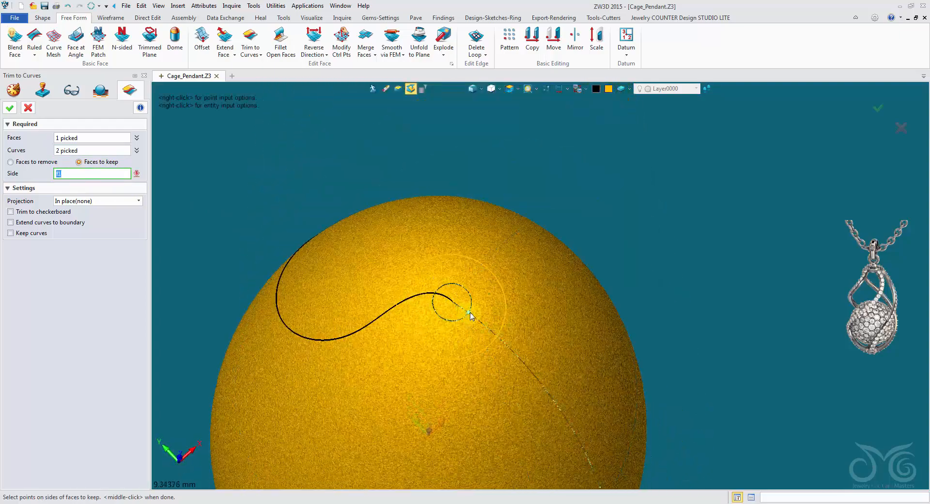
pyautogui.click(10, 108)
# Save the model as Cage_Pendant in the JCDLITE_Designs folder
pyautogui.moveTo(460, 283); pyautogui.dragTo(492, 275, button='right')
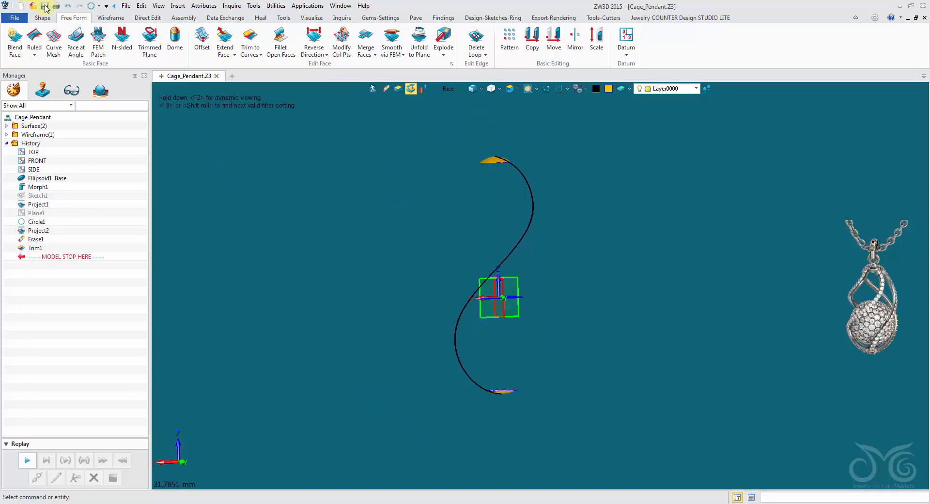
pyautogui.click(44, 6)
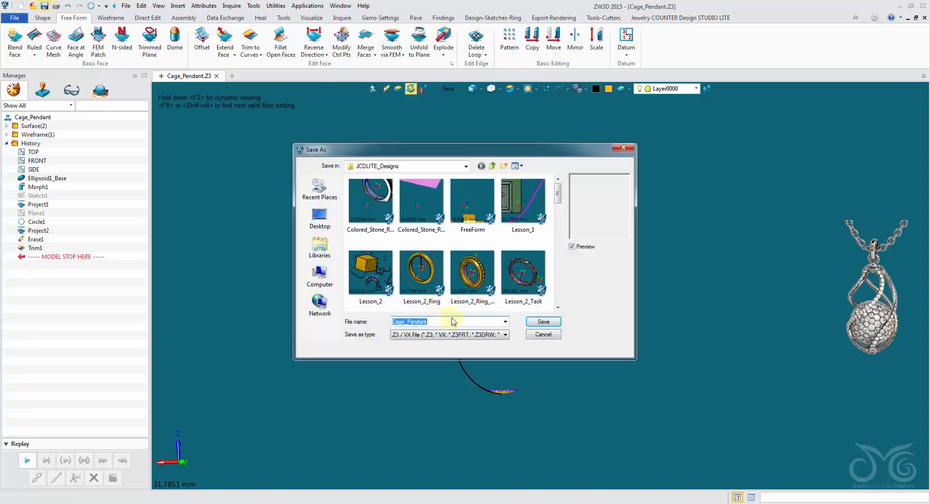
pyautogui.click(537, 322)
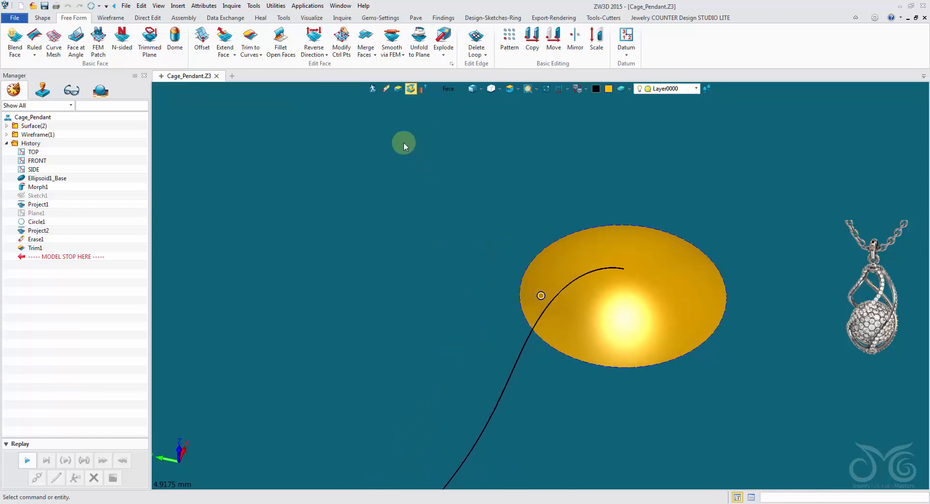
# Choose the S-shaped curve for Trim/Split at Point and mark its crossing with the upper cap's edge, with picking limited to edges
pyautogui.click(111, 18)
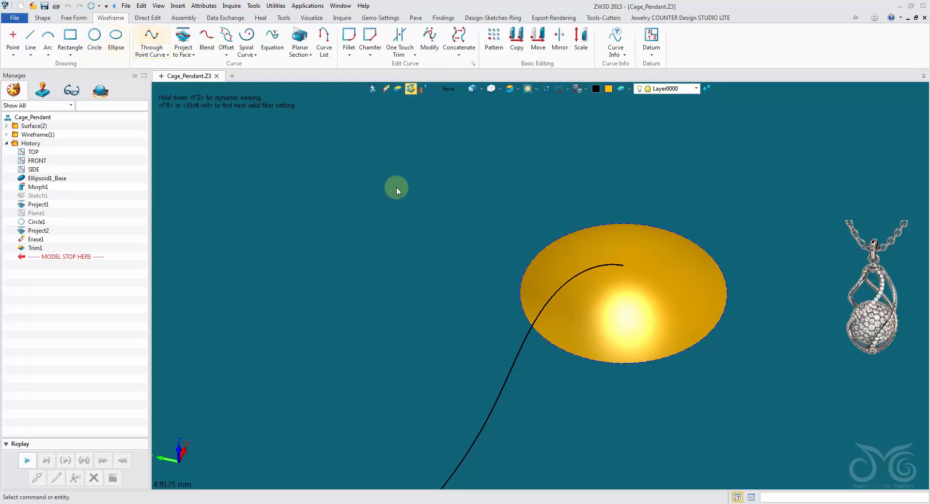
pyautogui.click(407, 57)
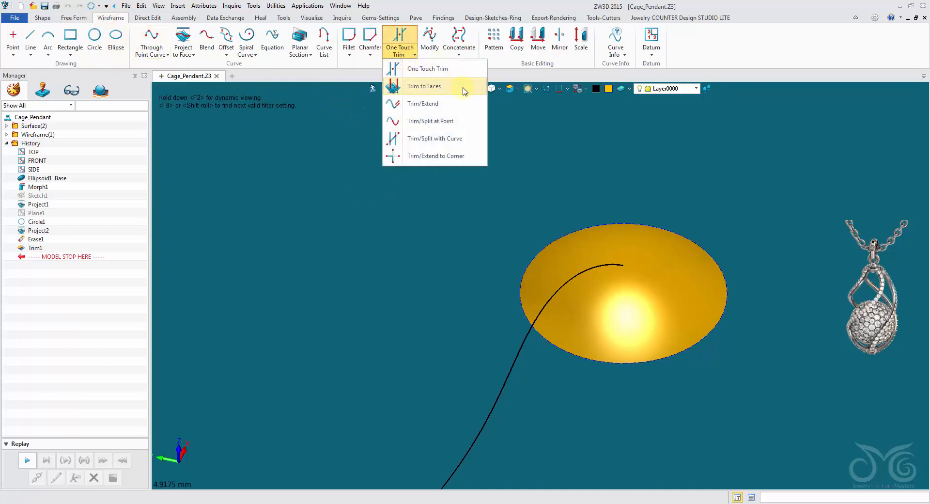
pyautogui.click(469, 128)
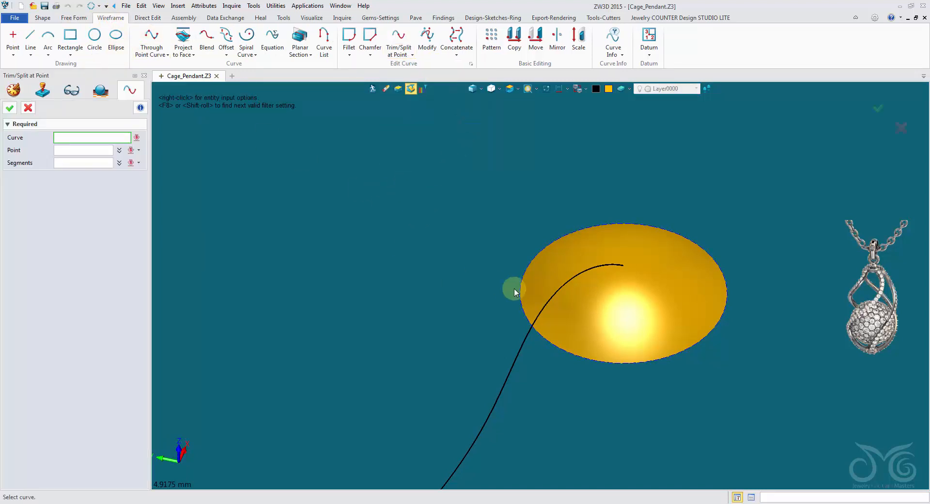
pyautogui.click(526, 345)
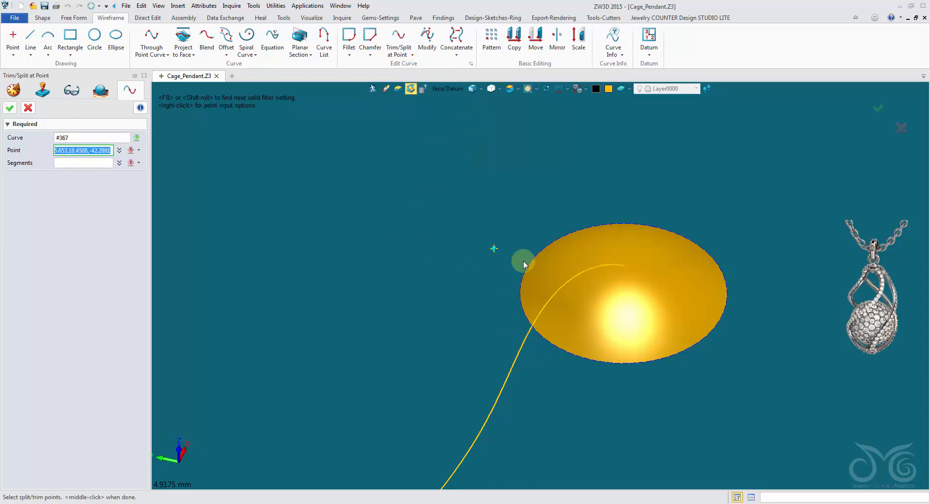
pyautogui.scroll(3, 532, 322)
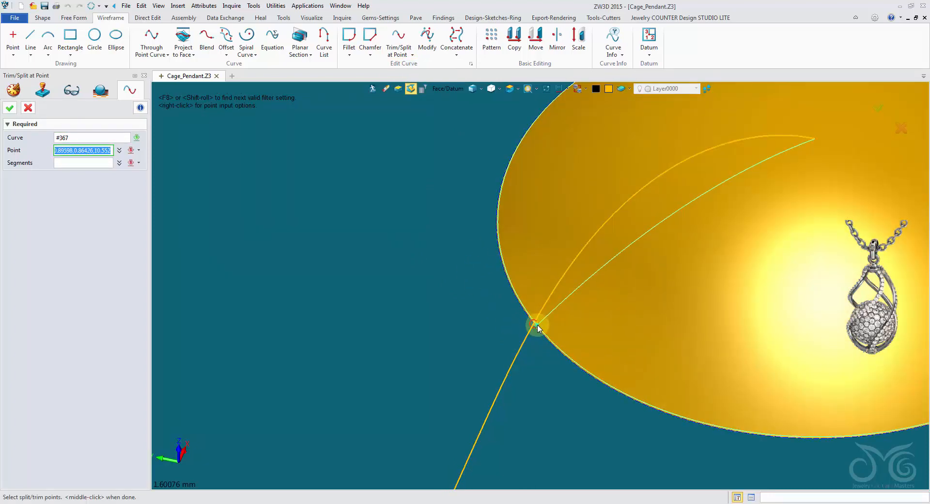
pyautogui.click(440, 88)
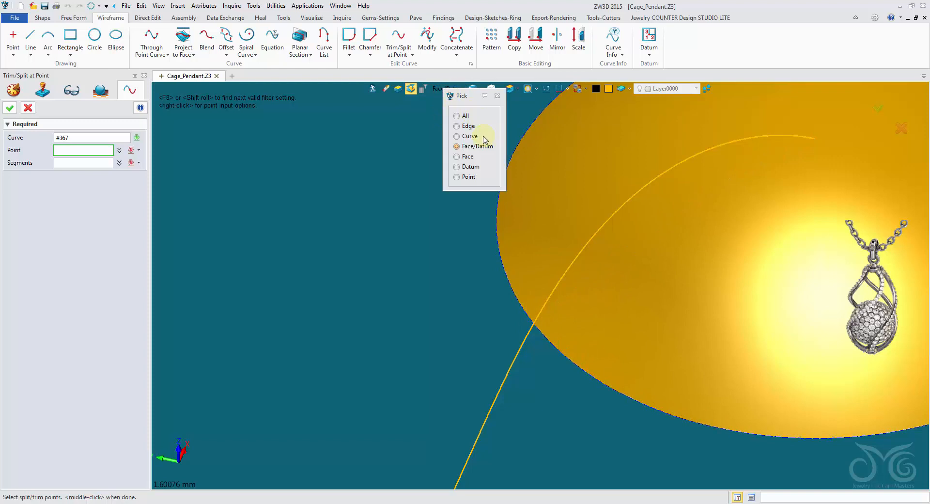
pyautogui.click(468, 126)
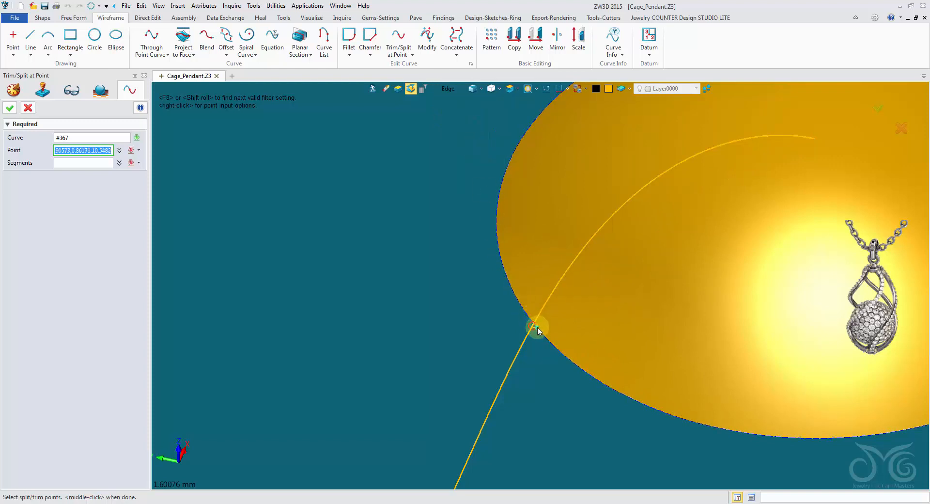
pyautogui.scroll(4, 535, 326)
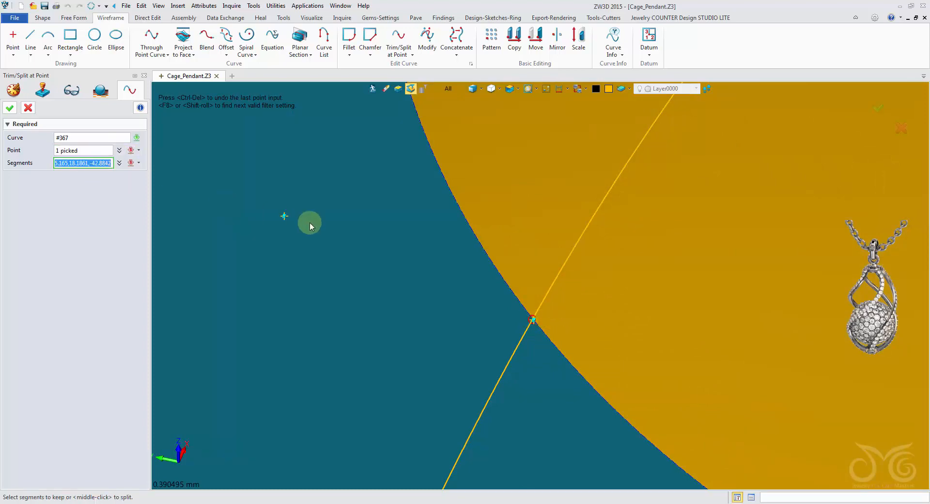
# Mark the curve segment outside the upper cap as the one to keep and complete the trim
pyautogui.scroll(-5, 309, 224)
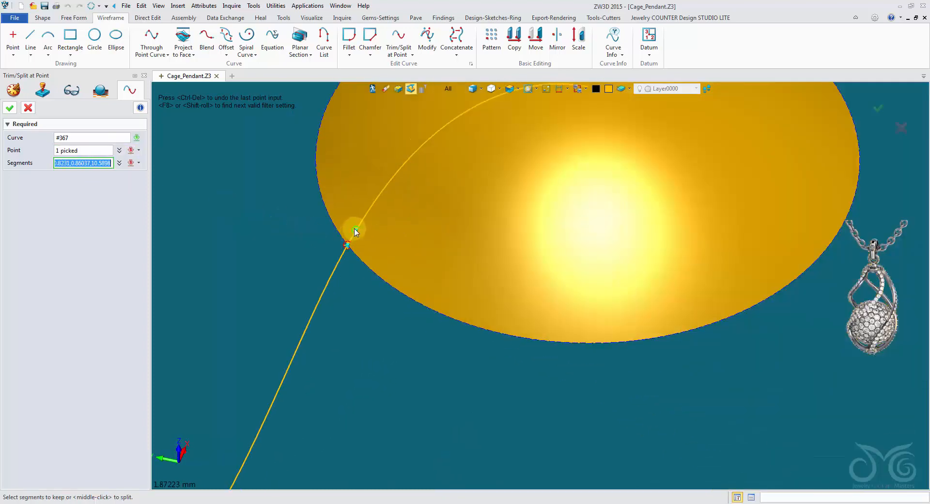
pyautogui.click(336, 266)
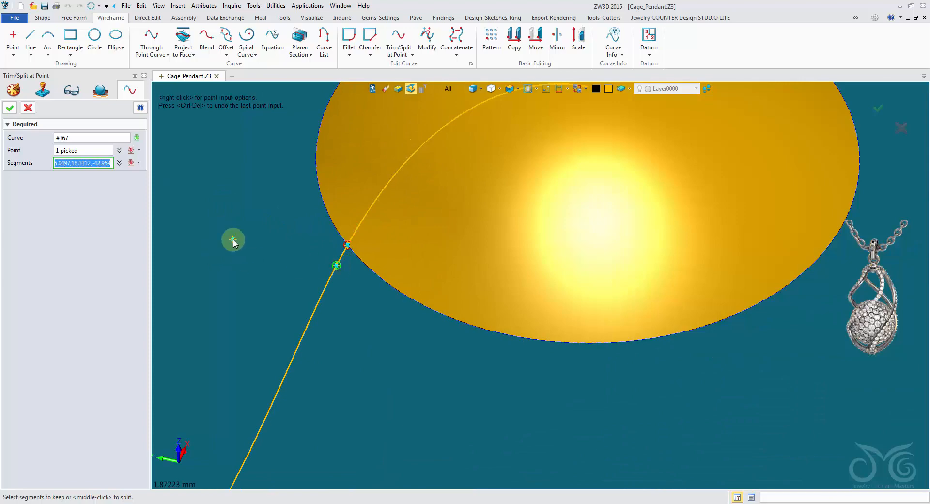
pyautogui.click(9, 111)
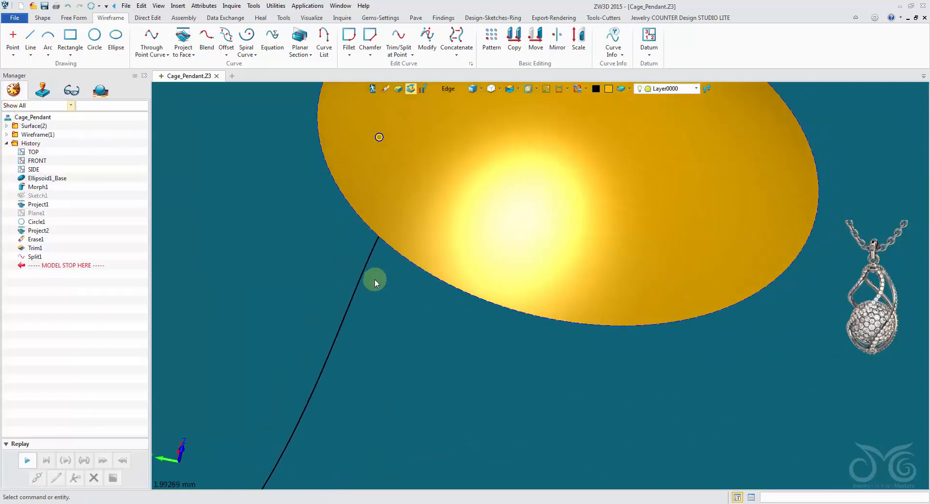
# Trim the S-shaped curve's other end at the lower cap's edge, keeping the segment outside the cap
pyautogui.moveTo(375, 281); pyautogui.dragTo(372, 225, button='right')
pyautogui.middleClick(366, 208)
pyautogui.moveTo(349, 314); pyautogui.dragTo(364, 316, button='right')
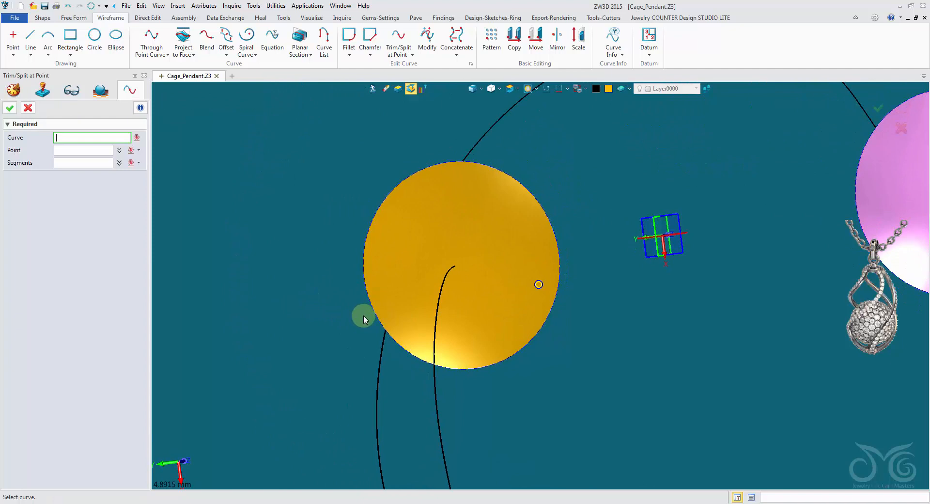
pyautogui.click(434, 389)
pyautogui.moveTo(434, 389); pyautogui.dragTo(348, 347, button='right')
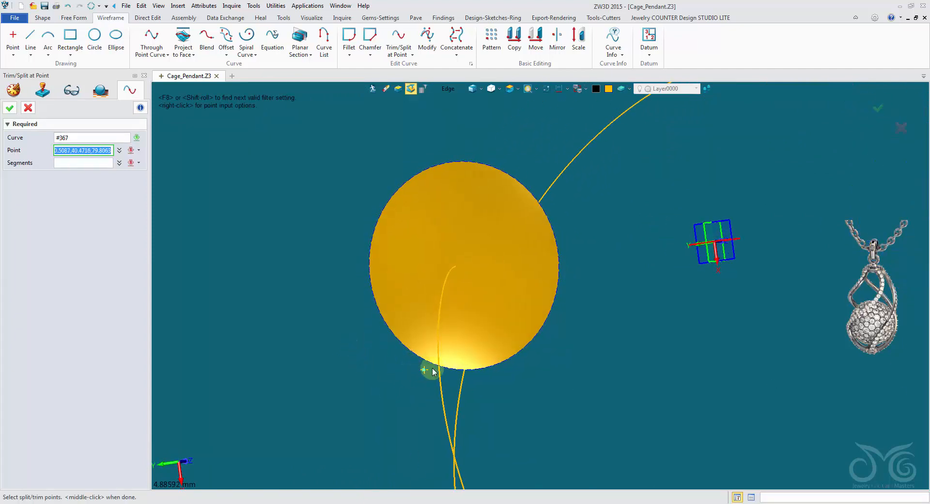
pyautogui.scroll(4, 436, 372)
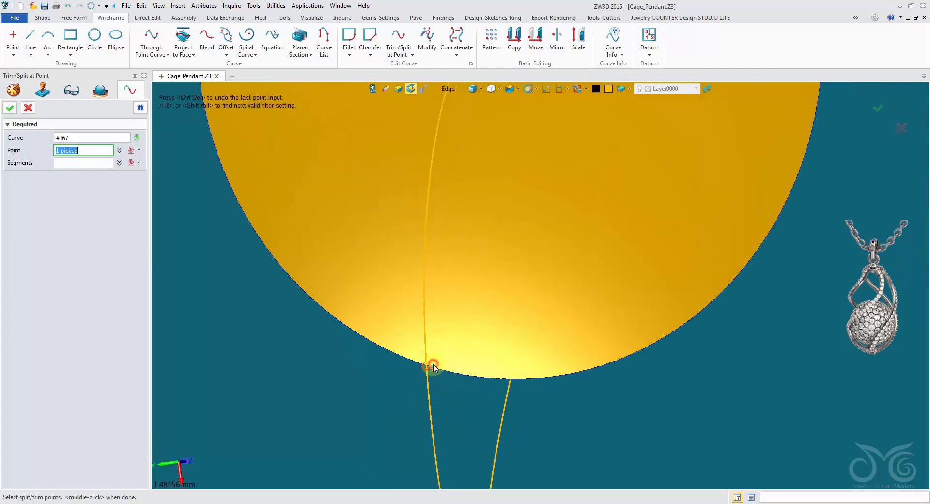
pyautogui.middleClick(295, 333)
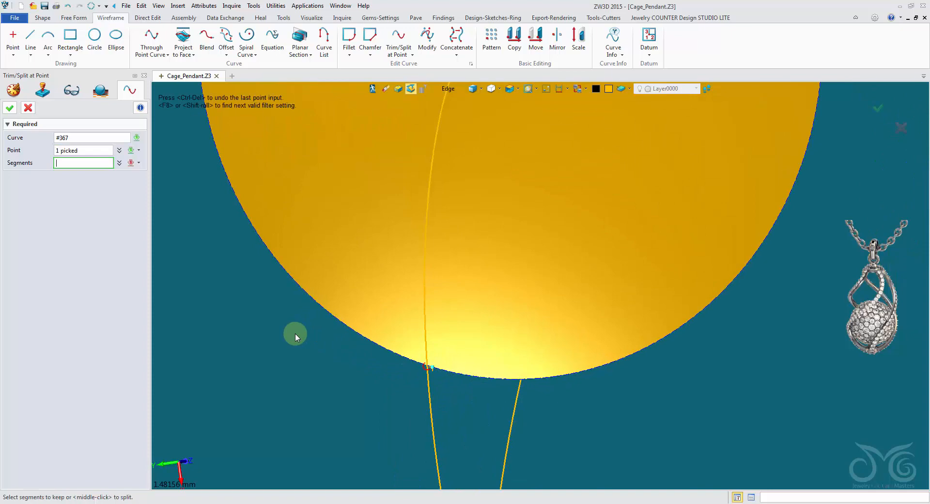
pyautogui.click(431, 394)
pyautogui.click(12, 109)
pyautogui.scroll(-7, 170, 181)
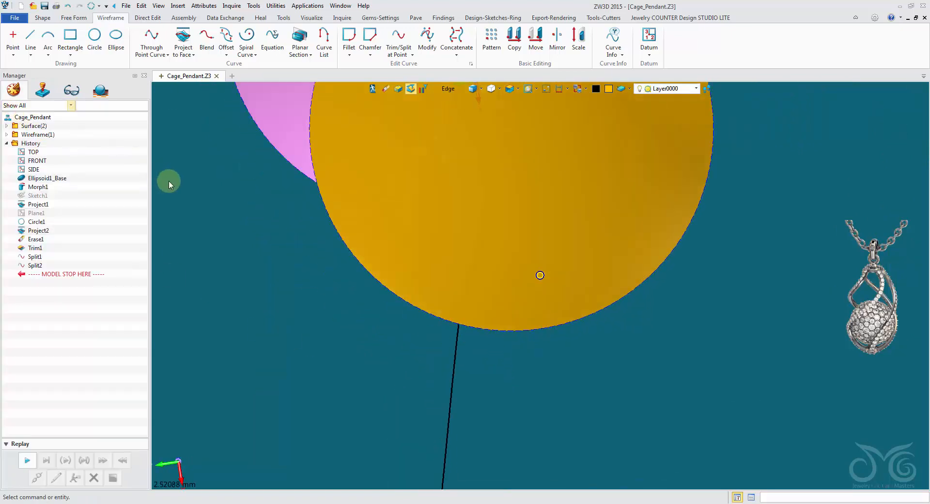
# Insert a datum plane at the S-shaped curve's upper end, with picking limited to curves and Critical point picking switched on
pyautogui.moveTo(184, 189); pyautogui.dragTo(508, 163, button='middle')
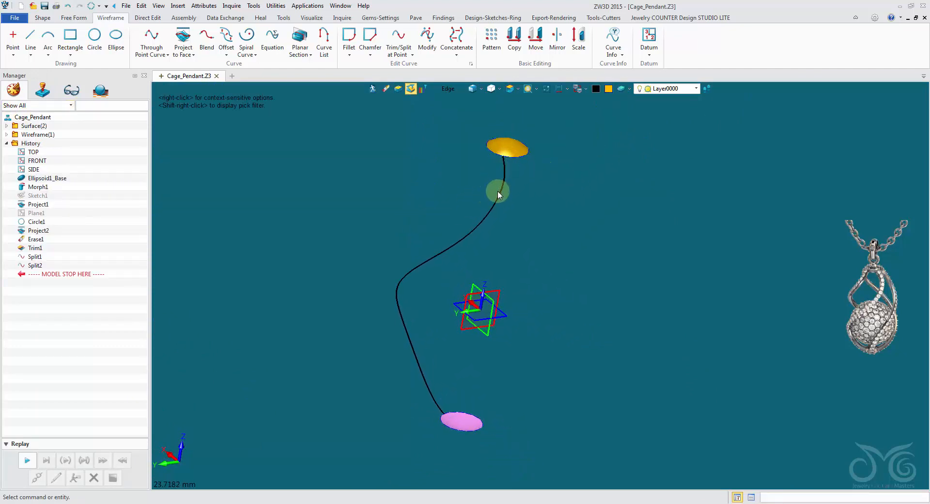
pyautogui.scroll(5, 429, 179)
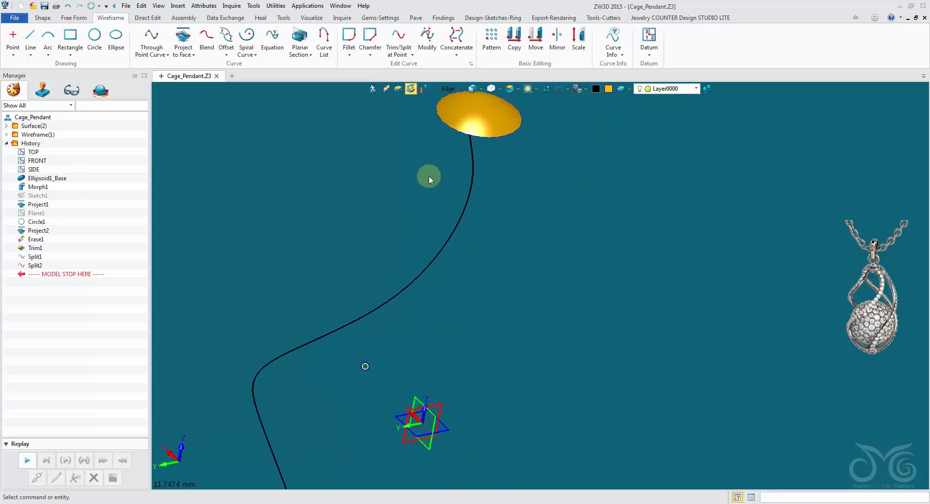
pyautogui.rightClick(373, 166)
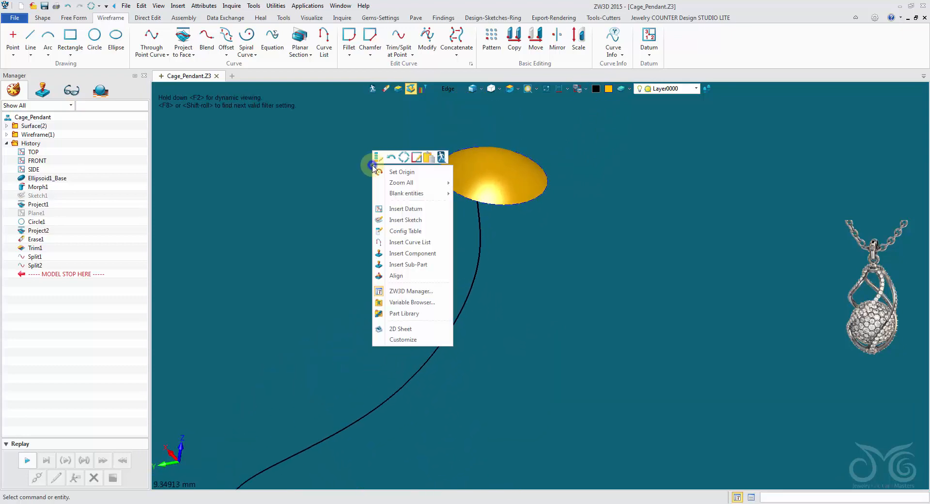
pyautogui.click(404, 209)
pyautogui.click(445, 93)
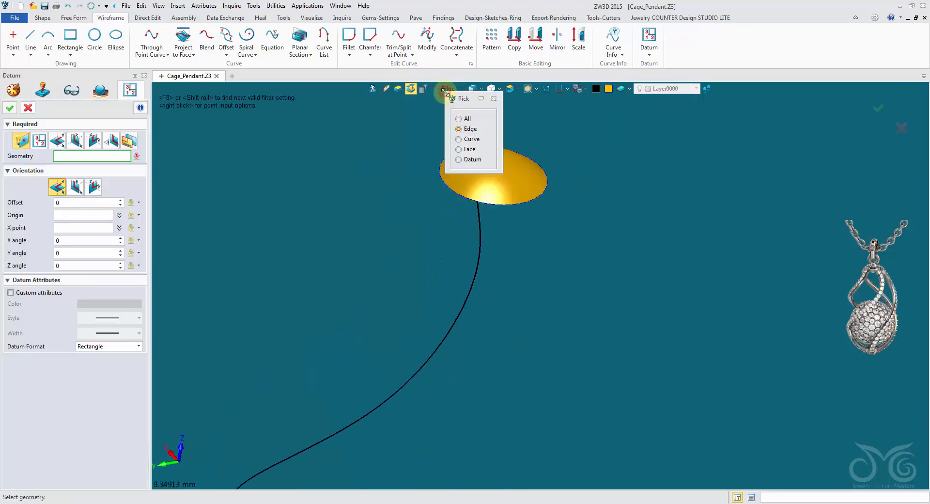
pyautogui.click(458, 139)
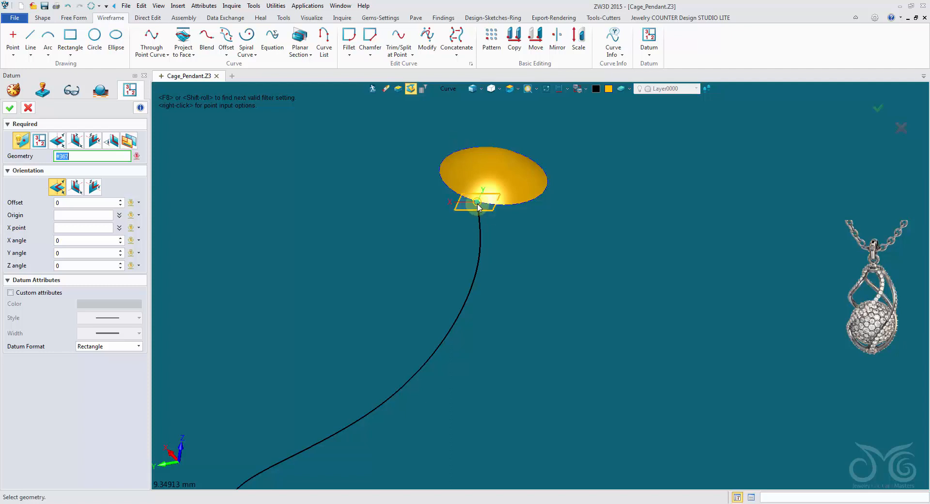
pyautogui.scroll(3, 470, 209)
pyautogui.rightClick(498, 203)
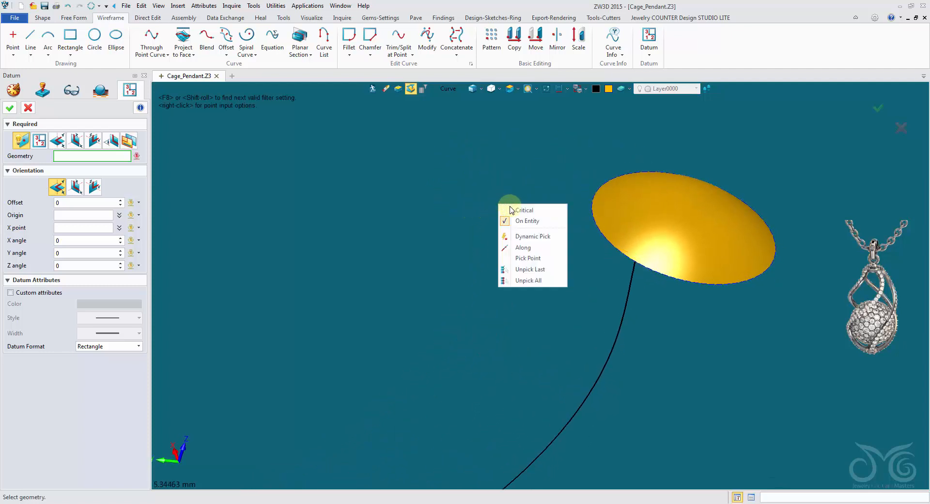
pyautogui.click(512, 209)
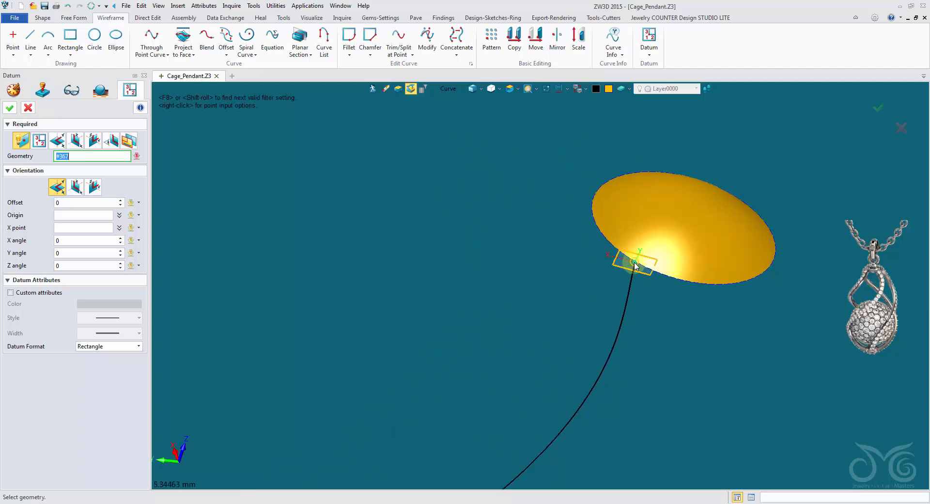
pyautogui.moveTo(637, 263); pyautogui.dragTo(644, 216, button='middle')
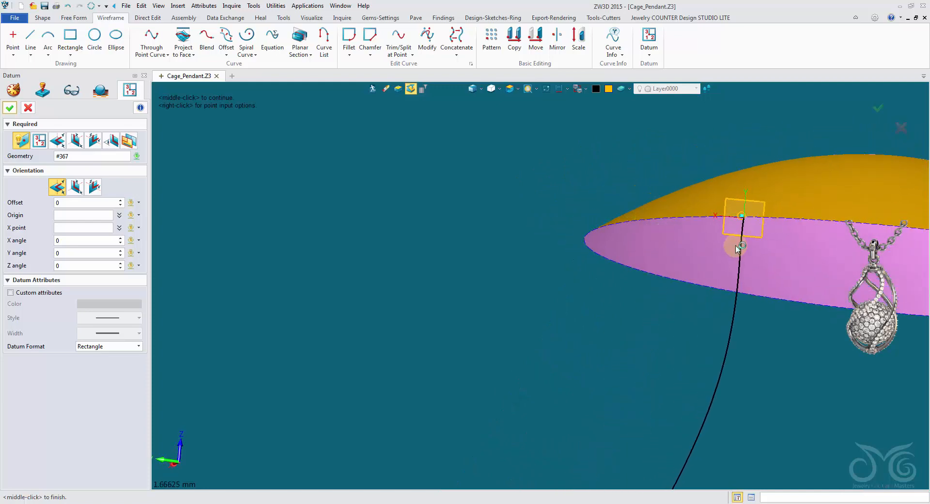
# Pick the datum's geometry again exactly at the curve's upper endpoint on the cap edge
pyautogui.scroll(6, 768, 238)
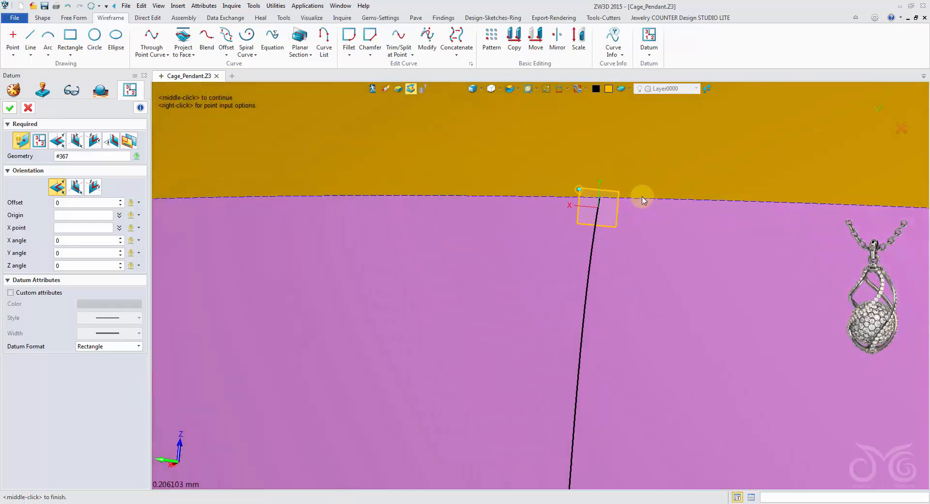
pyautogui.scroll(3, 610, 204)
pyautogui.moveTo(599, 205); pyautogui.dragTo(577, 204, button='right')
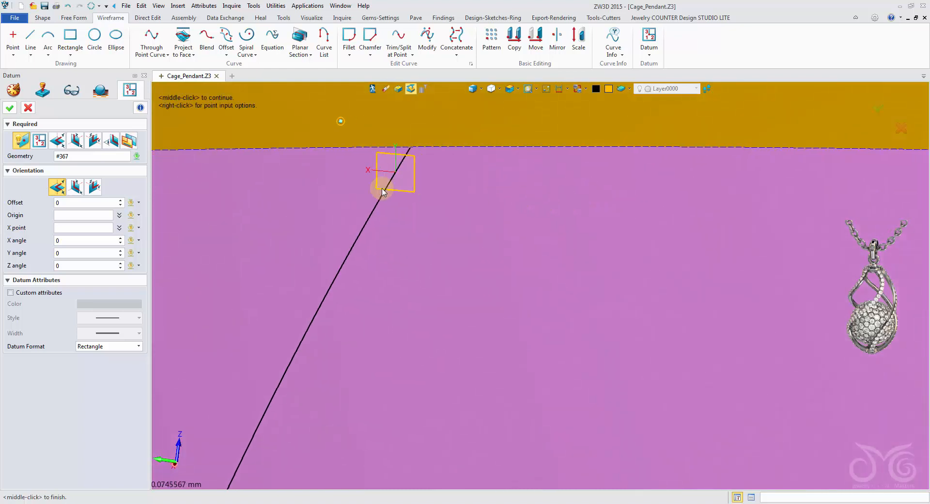
pyautogui.click(108, 157)
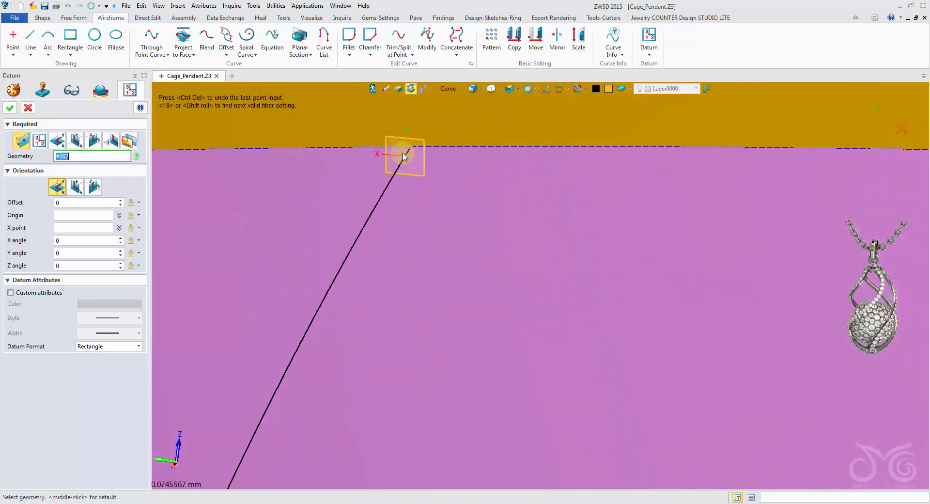
pyautogui.scroll(-9, 410, 153)
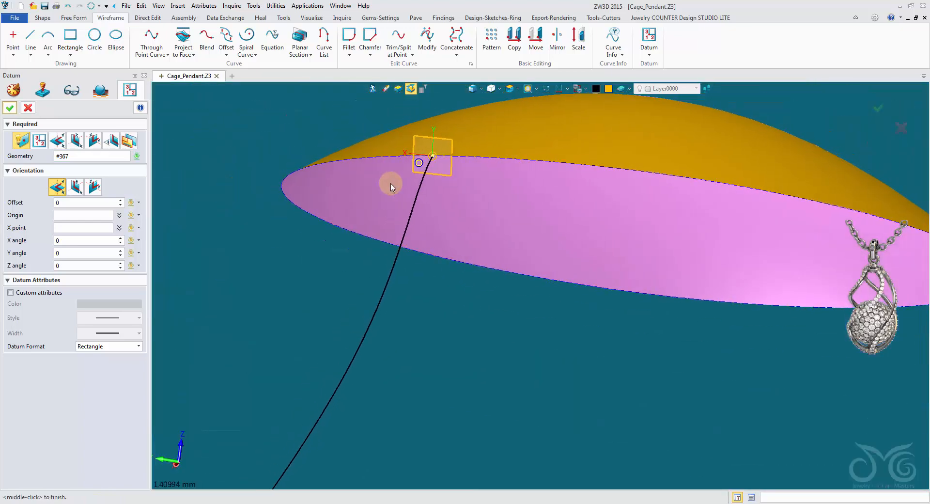
# Rotate the datum plane with a Y angle of -180 and a Z angle of 10, and complete it
pyautogui.moveTo(390, 183); pyautogui.dragTo(353, 185, button='right')
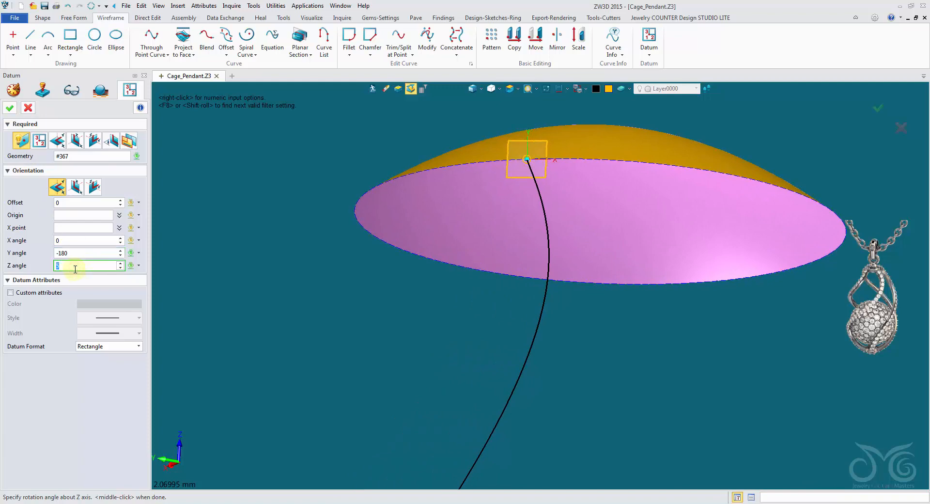
pyautogui.scroll(2, 75, 269)
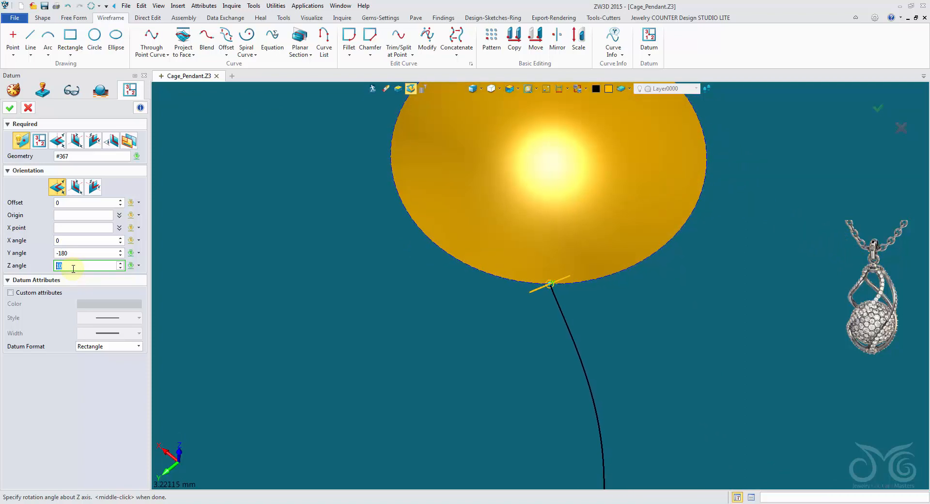
pyautogui.click(71, 241)
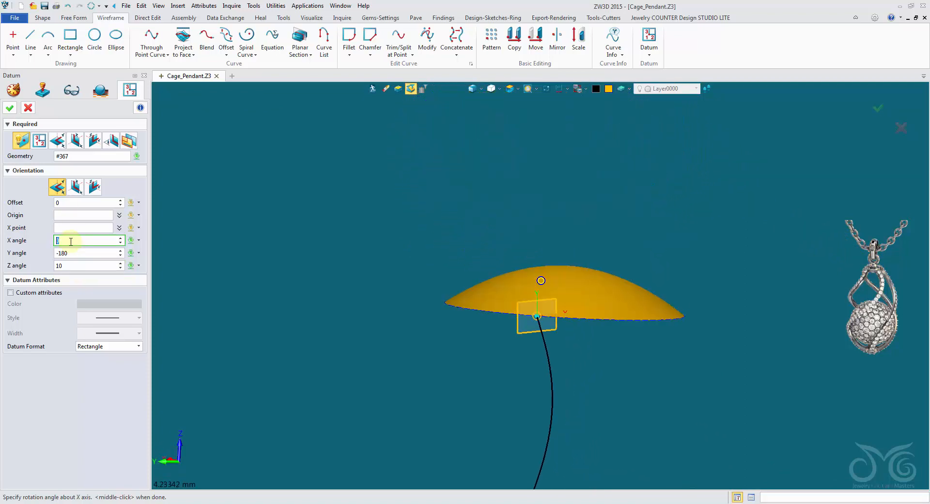
pyautogui.click(9, 107)
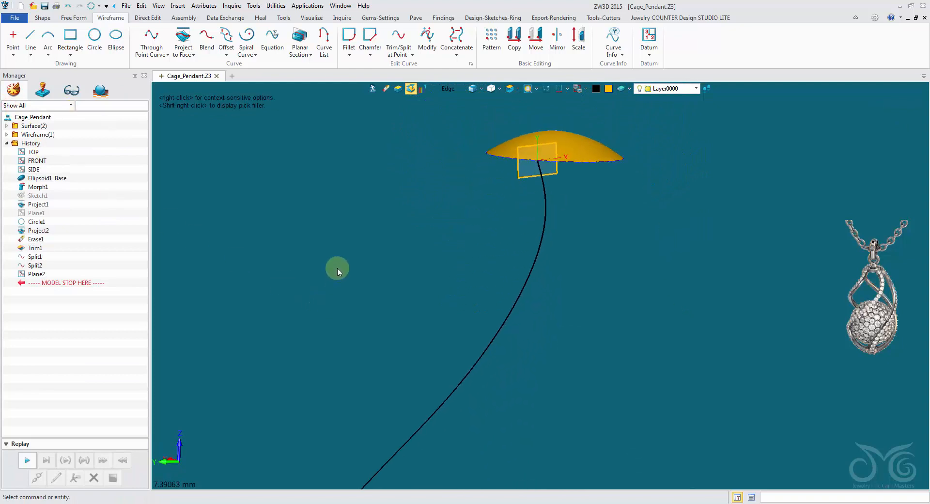
# Insert a datum plane at the S-shaped curve's lower endpoint on the cap edge and rotate it about X
pyautogui.middleClick(337, 267)
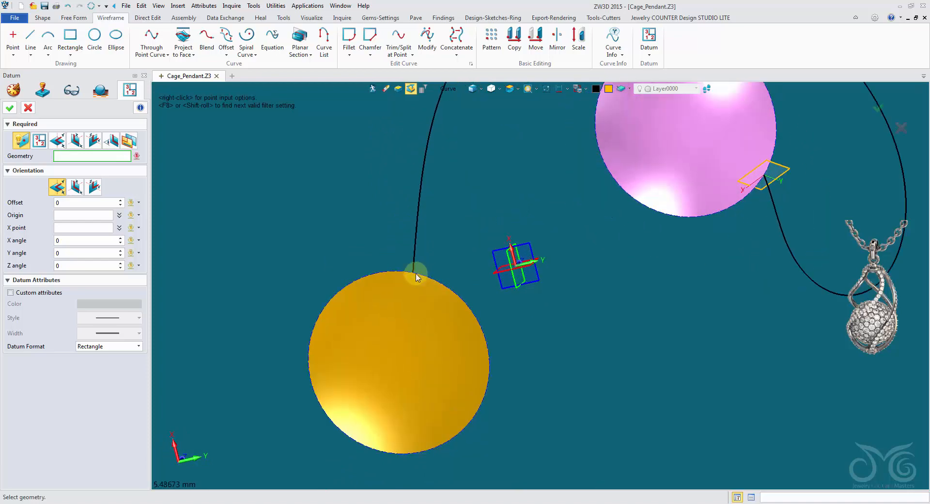
pyautogui.scroll(5, 417, 277)
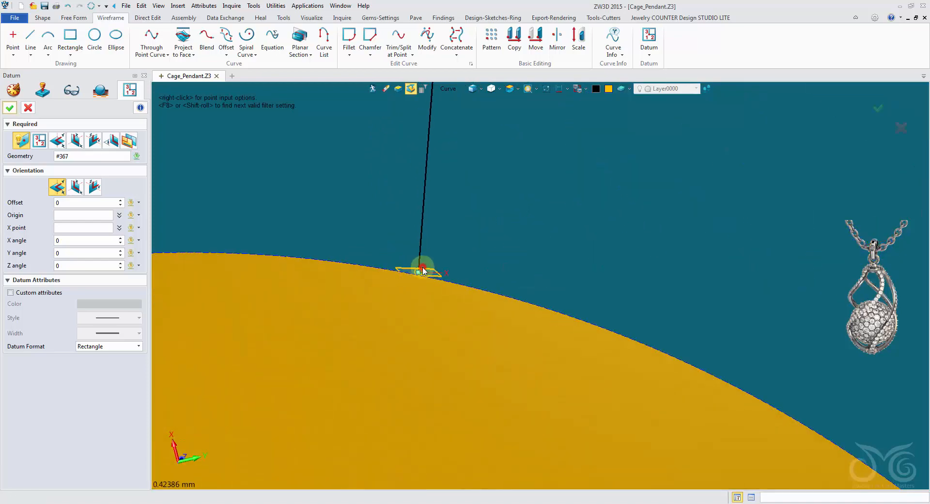
pyautogui.scroll(-5, 422, 270)
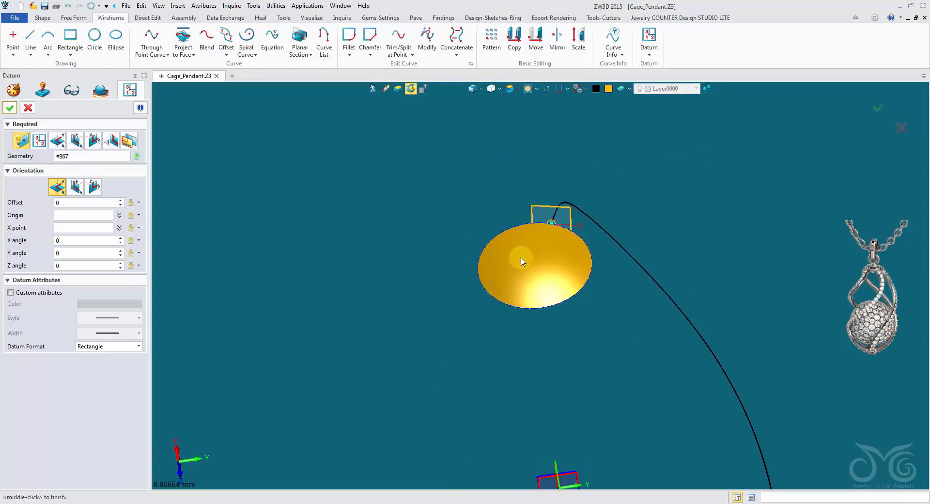
pyautogui.click(75, 237)
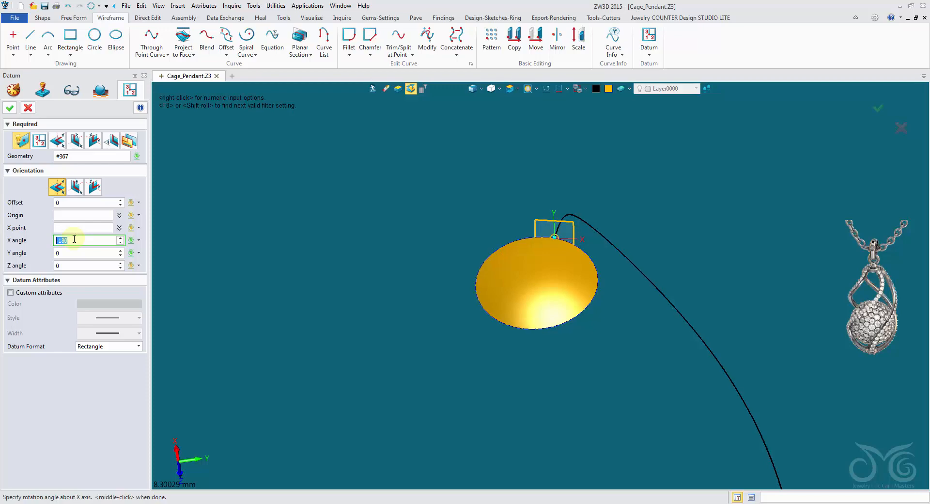
pyautogui.moveTo(546, 208); pyautogui.dragTo(521, 193, button='right')
pyautogui.click(9, 108)
pyautogui.scroll(2, 521, 193)
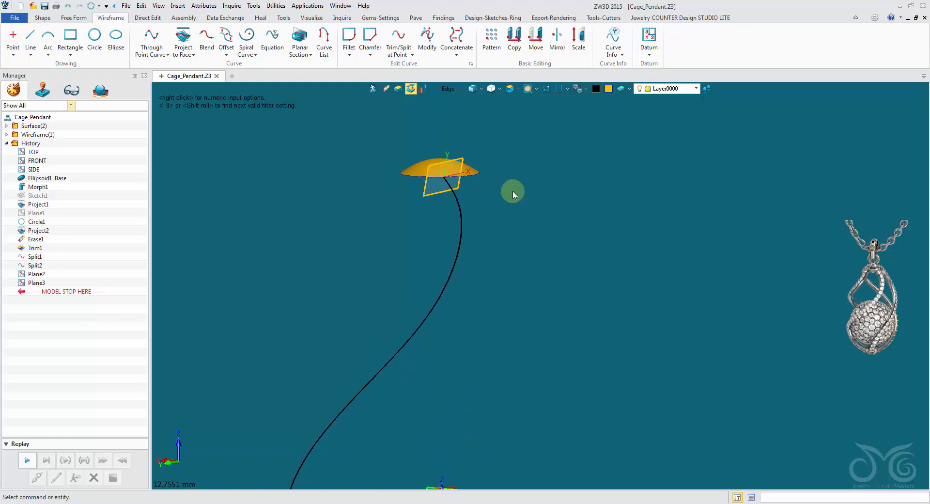
# Start the Ring Shanks tool and choose the rectangular shank profile from its library
pyautogui.click(497, 18)
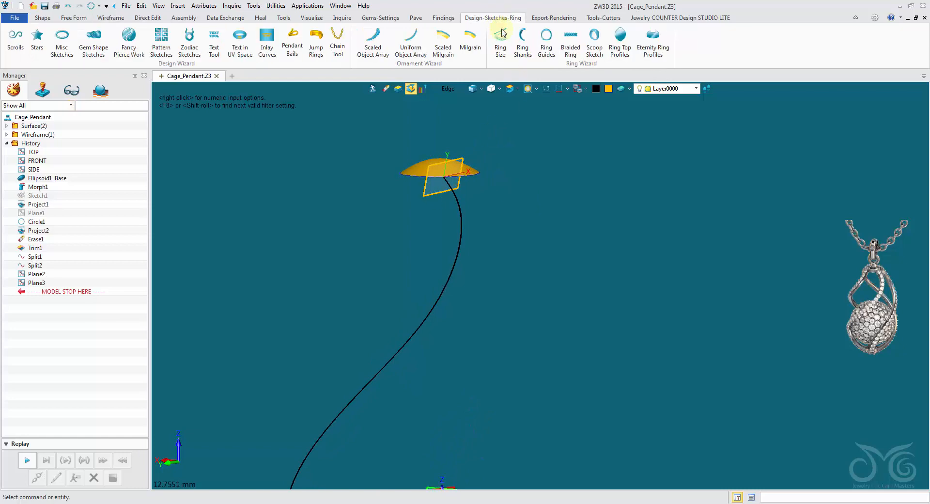
pyautogui.click(522, 55)
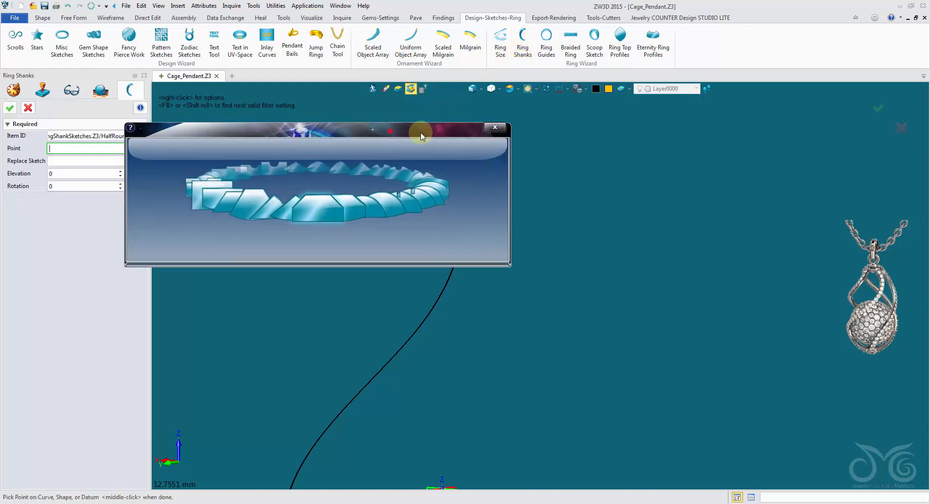
pyautogui.moveTo(422, 136); pyautogui.dragTo(795, 114)
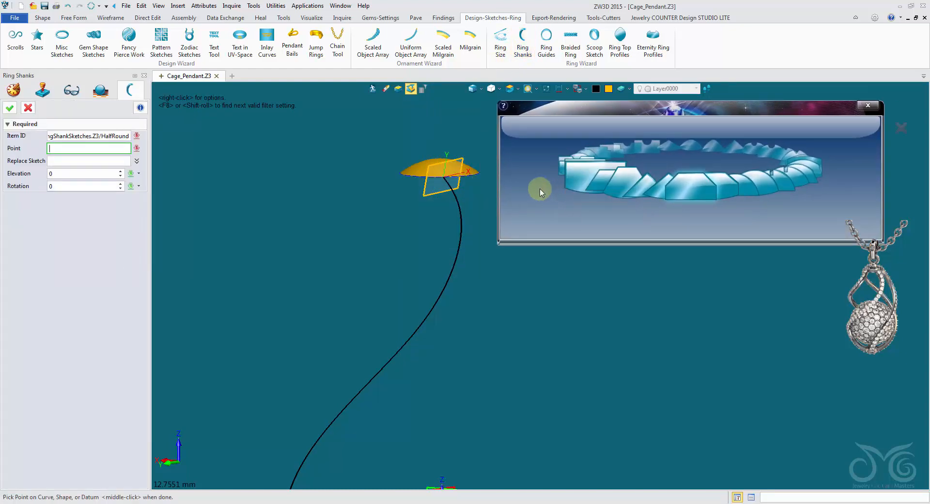
pyautogui.click(565, 186)
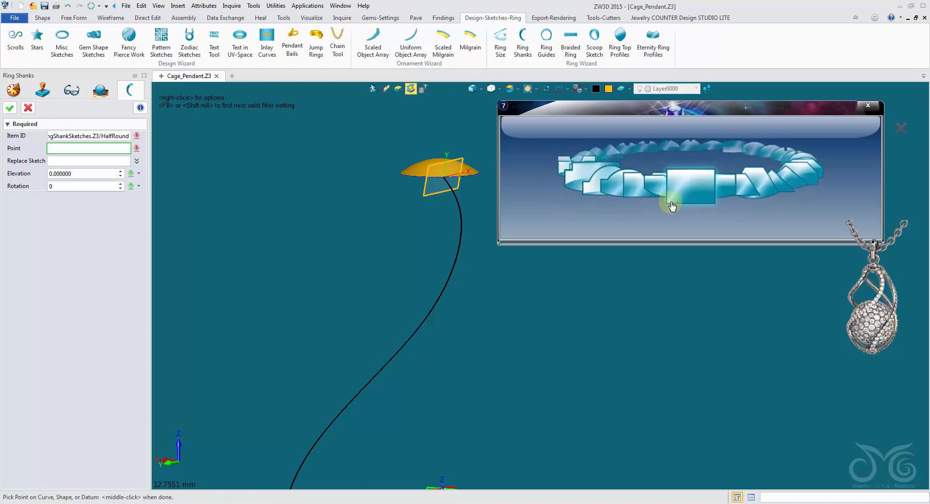
# Place the rectangular shank sketch on the datum planes at both ends of the S-shaped curve
pyautogui.moveTo(480, 191); pyautogui.dragTo(430, 193, button='right')
pyautogui.scroll(5, 428, 184)
pyautogui.click(394, 226)
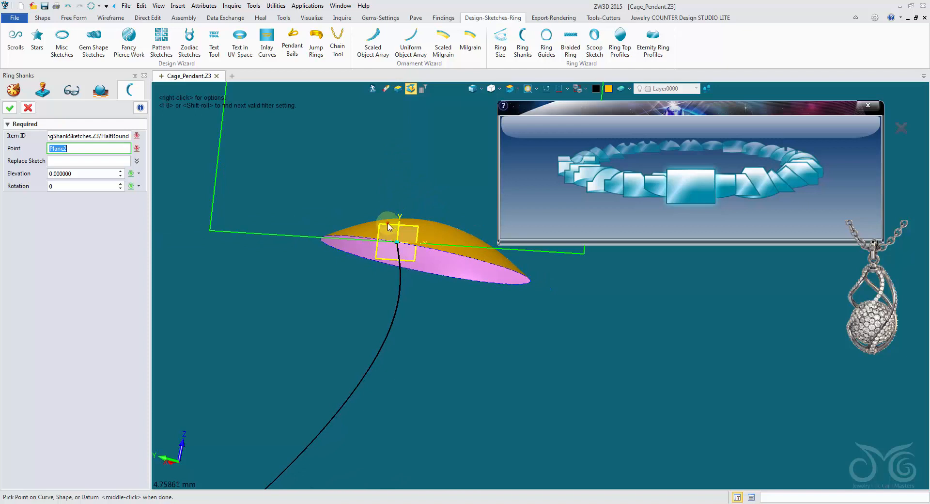
pyautogui.click(389, 227)
pyautogui.moveTo(389, 225); pyautogui.dragTo(364, 296, button='right')
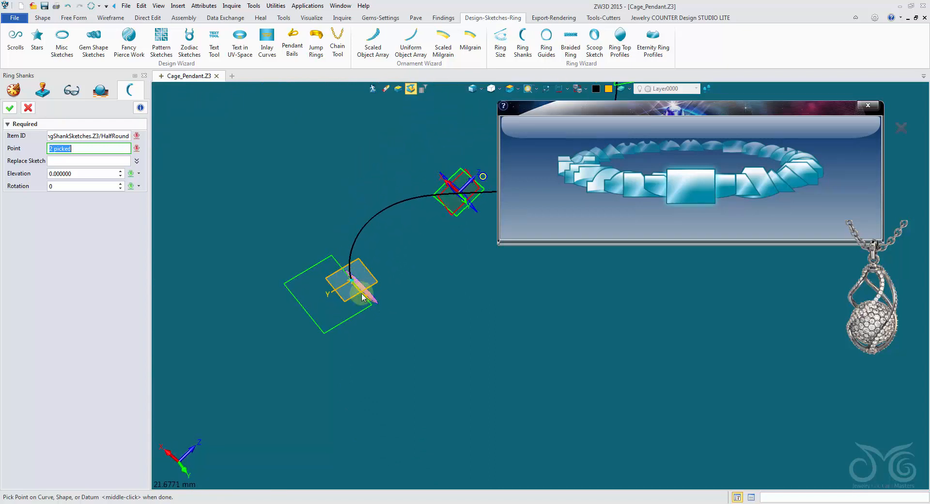
pyautogui.click(10, 107)
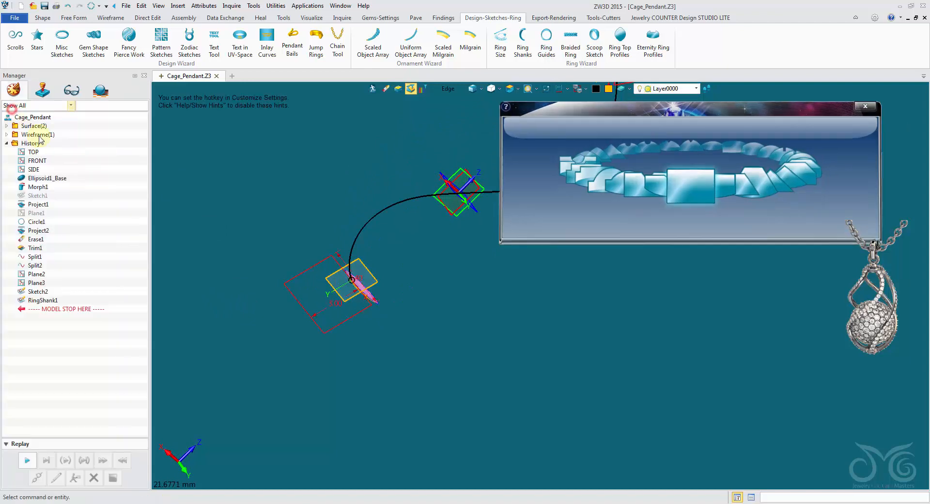
# Limit picking to dimensions and set the width of the rectangle at the curve's upper end to 1 mm
pyautogui.scroll(3, 448, 302)
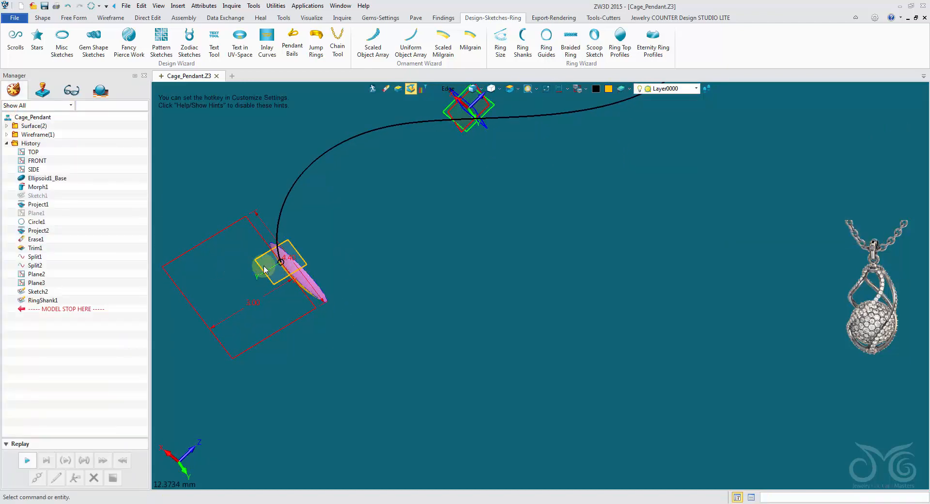
pyautogui.scroll(-3, 436, 248)
pyautogui.moveTo(441, 247)
pyautogui.mouseDown(button='right')
pyautogui.moveTo(508, 237)
pyautogui.moveTo(519, 187)
pyautogui.moveTo(565, 246)
pyautogui.moveTo(541, 231)
pyautogui.mouseUp(button='right')
pyautogui.scroll(3, 528, 194)
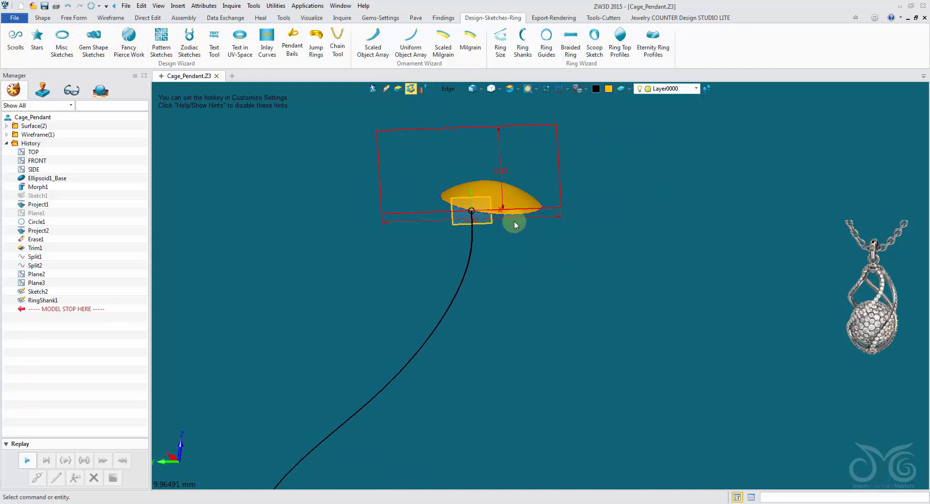
pyautogui.click(454, 90)
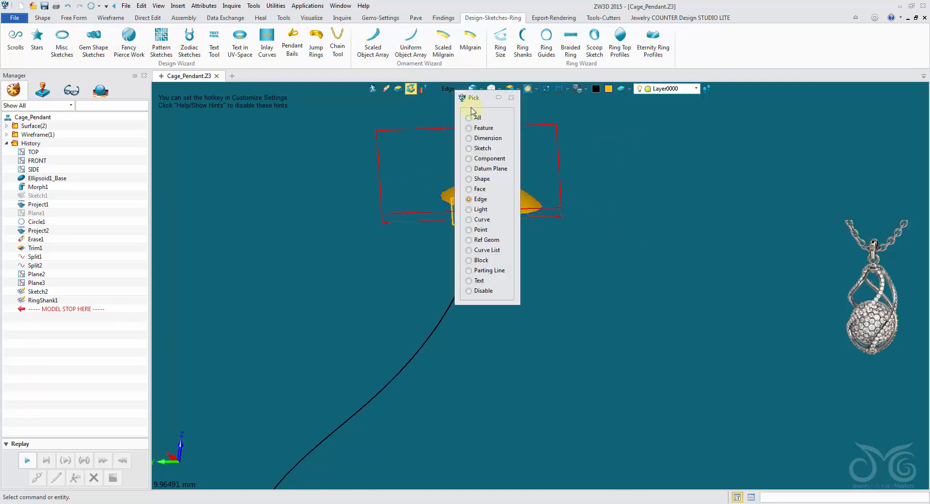
pyautogui.click(489, 138)
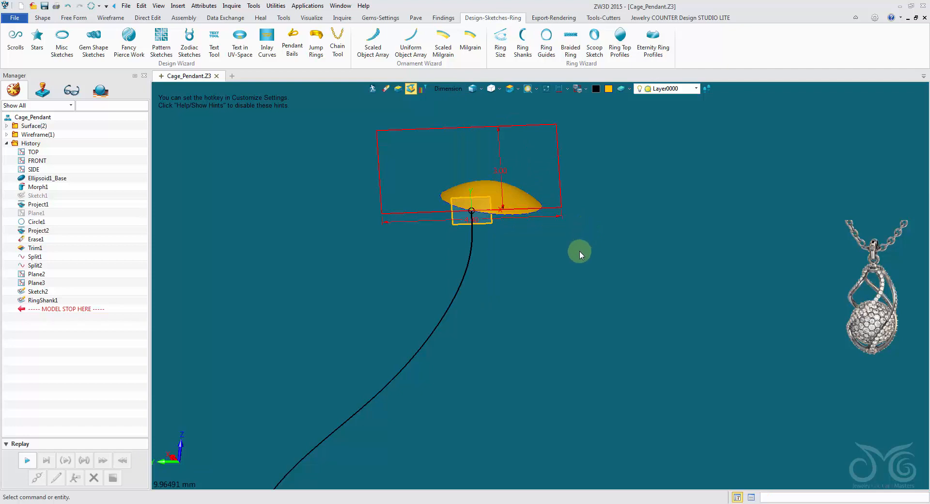
pyautogui.doubleClick(548, 217)
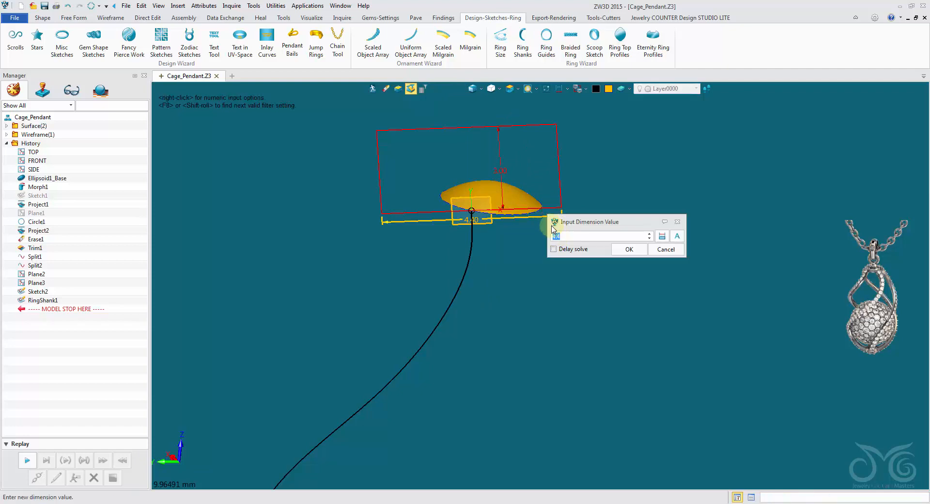
pyautogui.click(629, 250)
# Set the height of the rectangle at the curve's upper end to 0.75 mm
pyautogui.scroll(3, 505, 181)
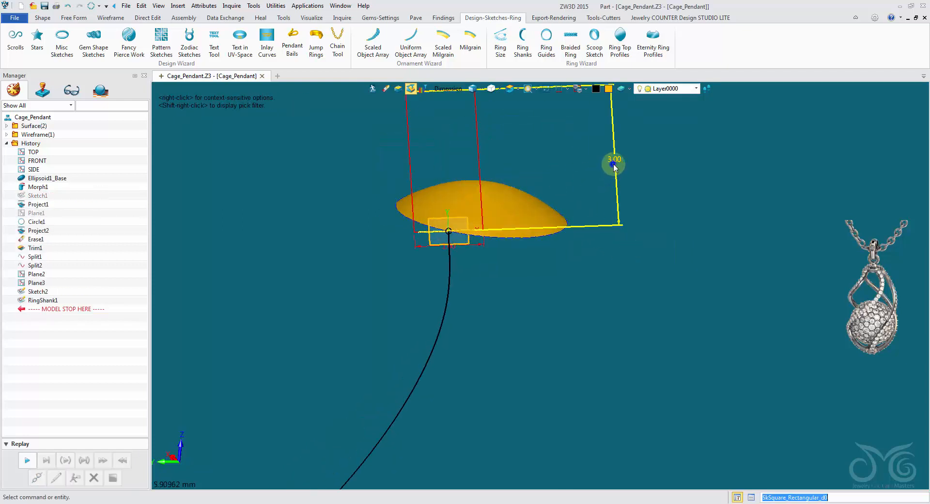
pyautogui.rightClick(613, 164)
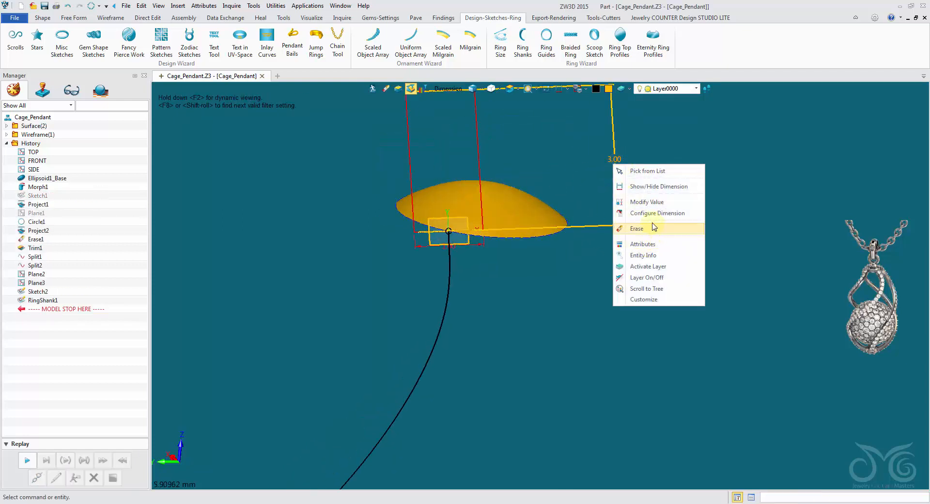
pyautogui.click(649, 201)
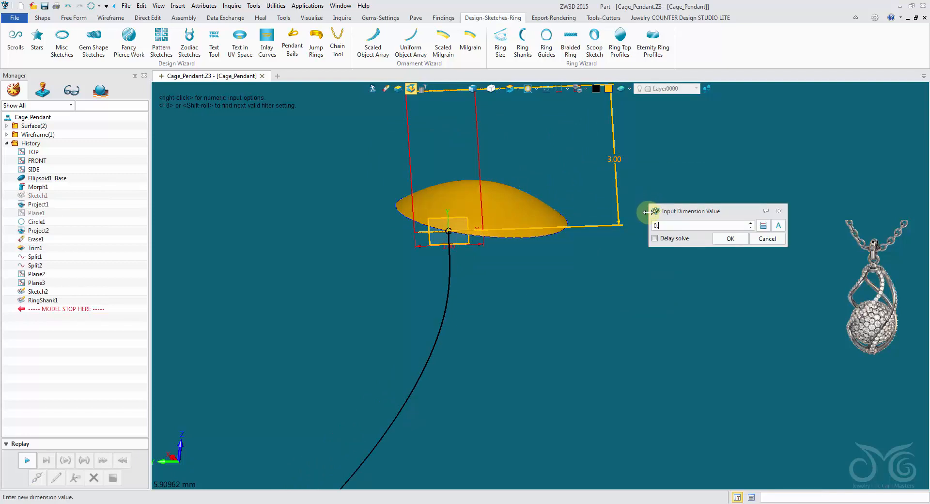
pyautogui.click(729, 239)
# Reduce the width of the rectangle at the curve's lower end and set its height to 0.75 mm
pyautogui.moveTo(725, 238)
pyautogui.mouseDown(button='right')
pyautogui.moveTo(639, 256)
pyautogui.moveTo(651, 271)
pyautogui.moveTo(703, 281)
pyautogui.moveTo(489, 270)
pyautogui.mouseUp(button='right')
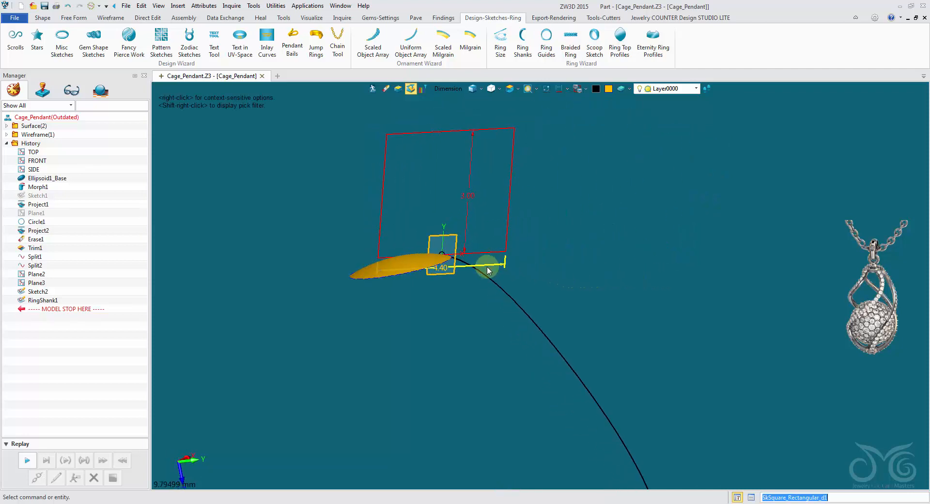
pyautogui.doubleClick(489, 266)
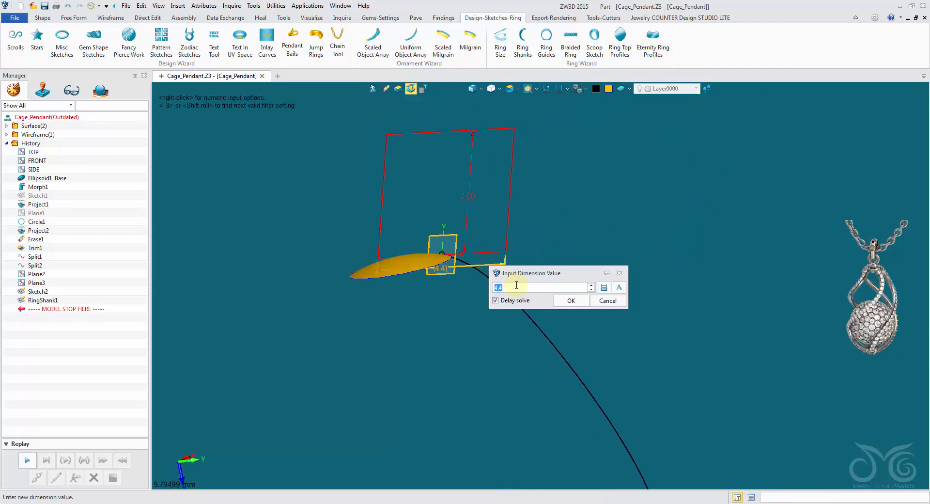
pyautogui.click(571, 301)
pyautogui.doubleClick(474, 196)
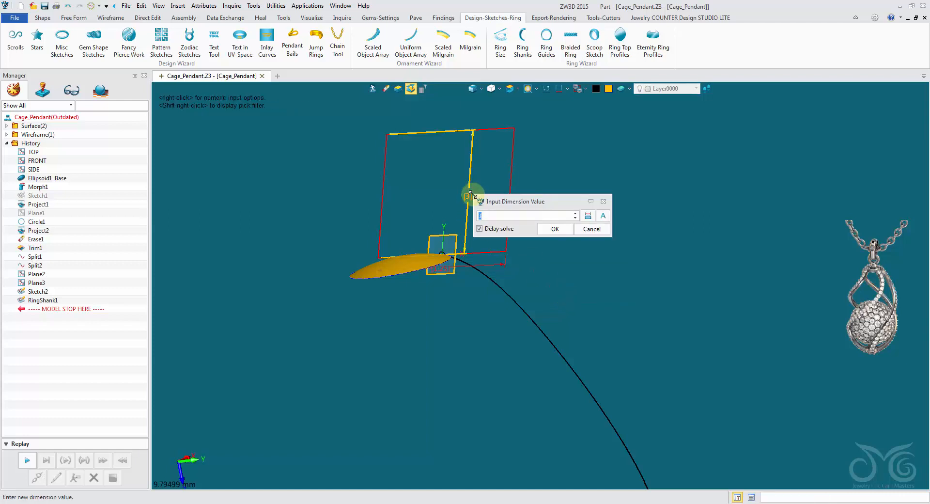
pyautogui.write('0.75')
pyautogui.click(556, 229)
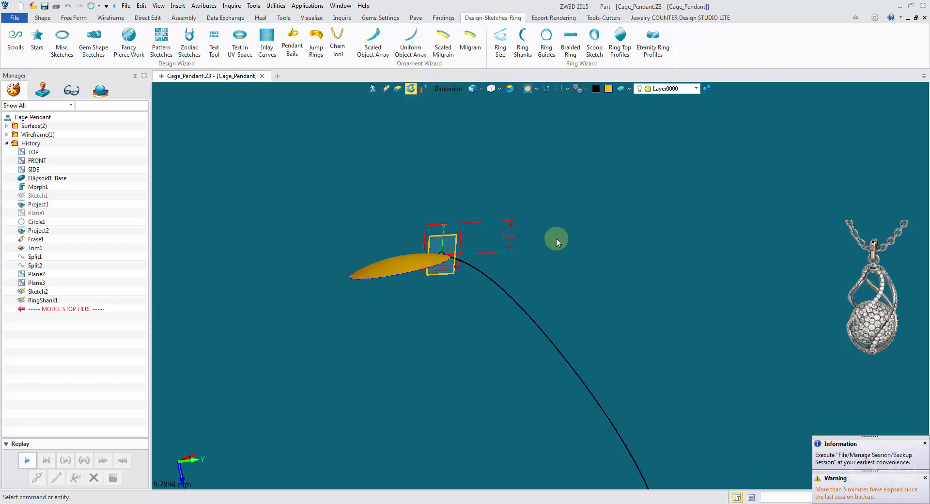
pyautogui.moveTo(556, 239)
pyautogui.mouseDown(button='right')
pyautogui.moveTo(578, 246)
pyautogui.moveTo(735, 122)
pyautogui.moveTo(749, 123)
pyautogui.moveTo(751, 216)
pyautogui.moveTo(638, 348)
pyautogui.mouseUp(button='right')
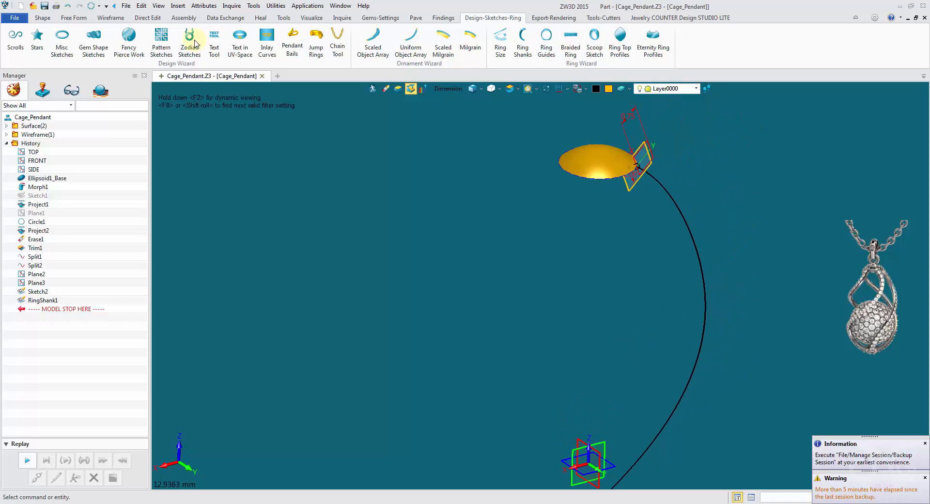
pyautogui.click(360, 182)
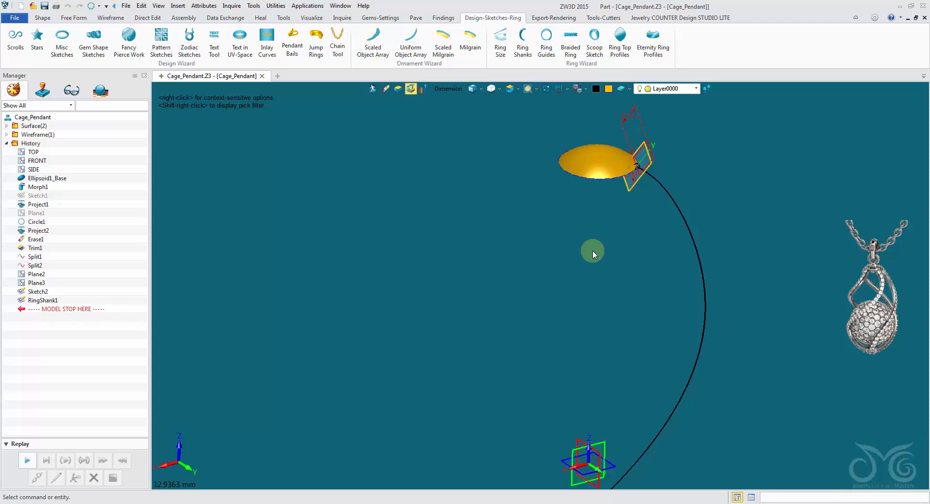
pyautogui.click(320, 95)
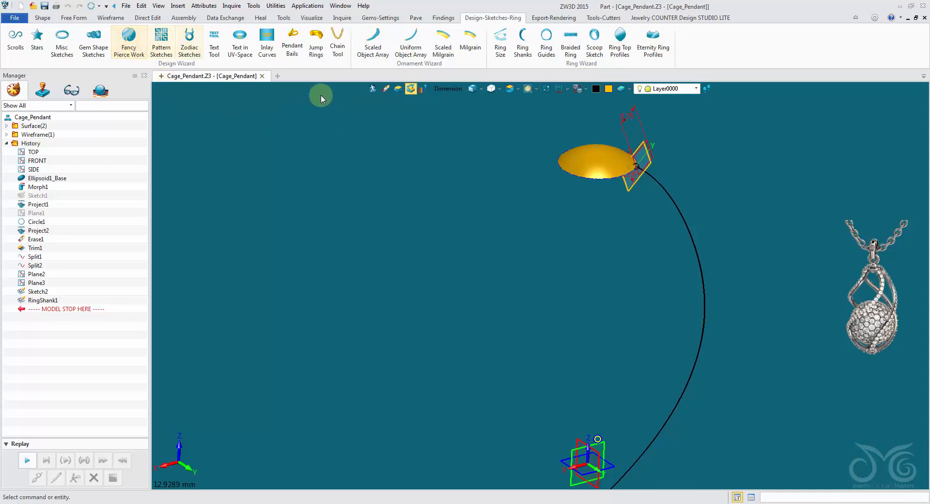
# Start a Drive Curve Loft with the S-shaped curve as the drive curve
pyautogui.click(42, 18)
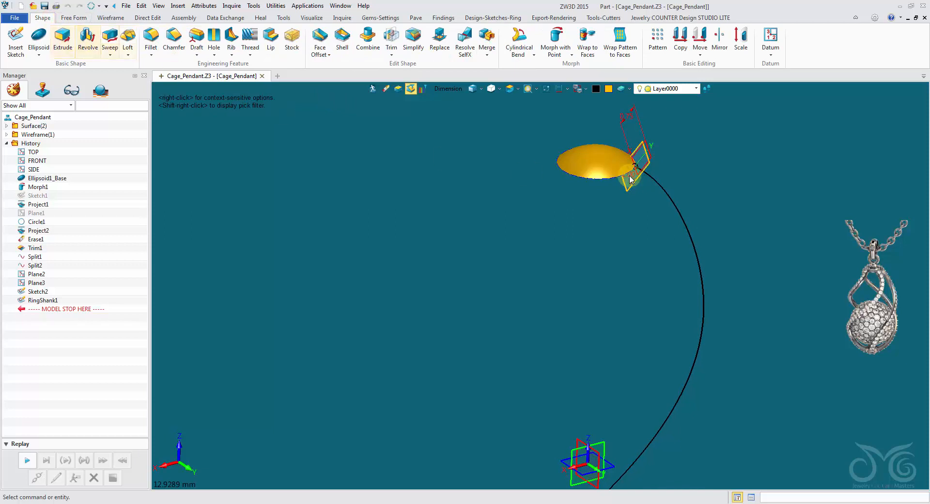
pyautogui.moveTo(714, 322); pyautogui.dragTo(673, 272, button='middle')
pyautogui.moveTo(575, 410); pyautogui.dragTo(540, 272, button='right')
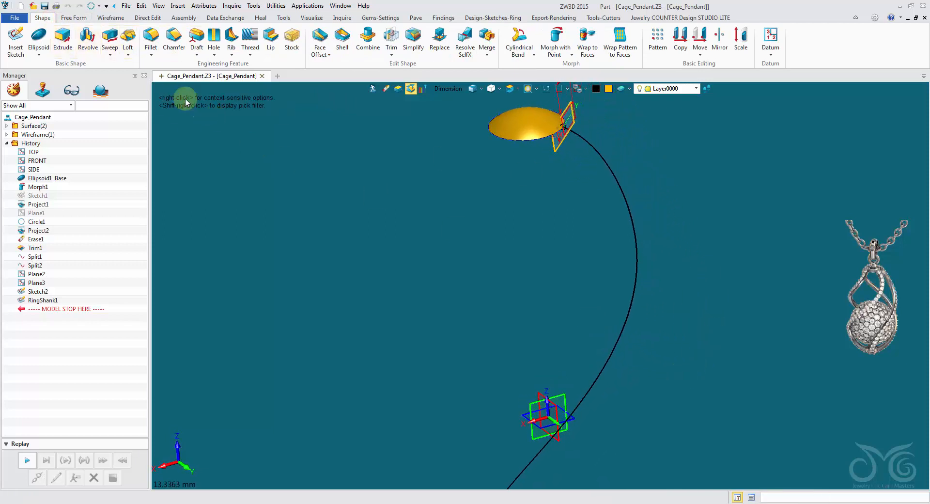
pyautogui.click(129, 55)
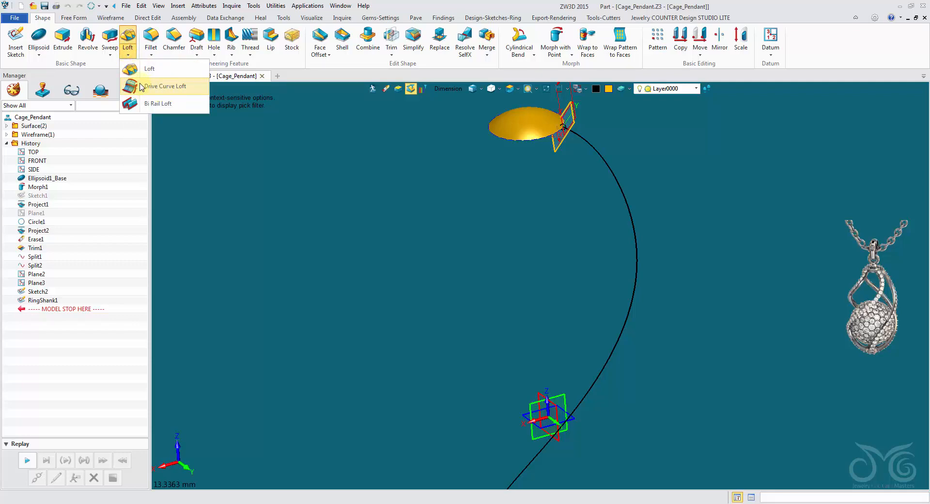
pyautogui.click(140, 87)
pyautogui.moveTo(406, 182); pyautogui.dragTo(488, 160, button='right')
pyautogui.click(492, 159)
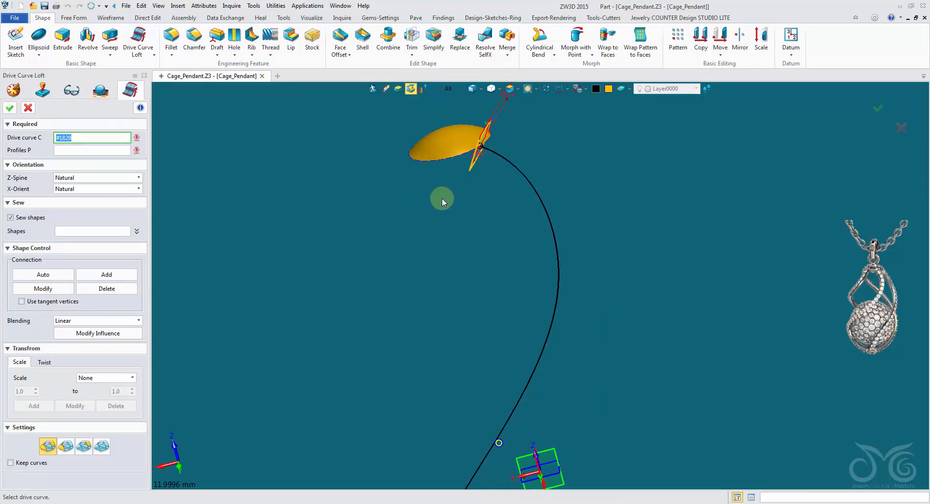
pyautogui.middleClick(498, 161)
# Limit picking to sketches and add the rectangle at the curve's upper end as the first loft profile
pyautogui.moveTo(218, 147)
pyautogui.mouseDown(button='right')
pyautogui.moveTo(400, 127)
pyautogui.moveTo(448, 90)
pyautogui.mouseUp(button='right')
pyautogui.click(448, 89)
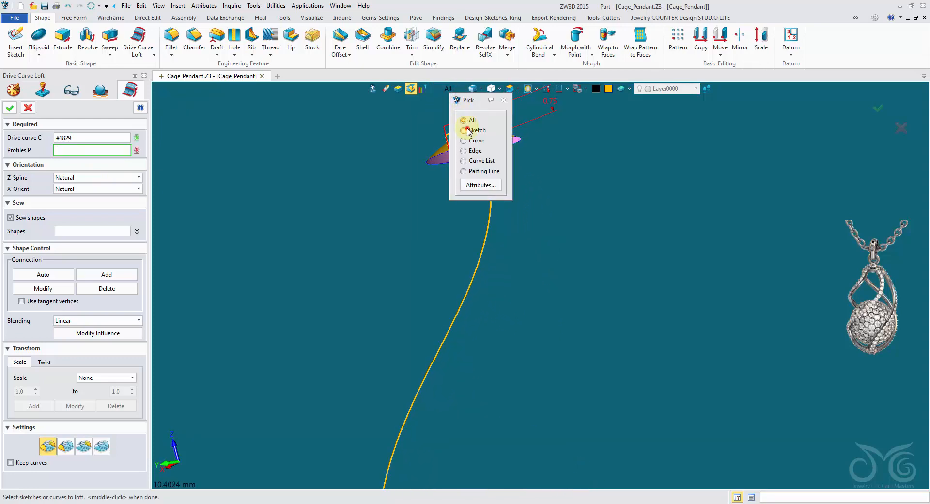
pyautogui.click(459, 129)
pyautogui.scroll(6, 434, 141)
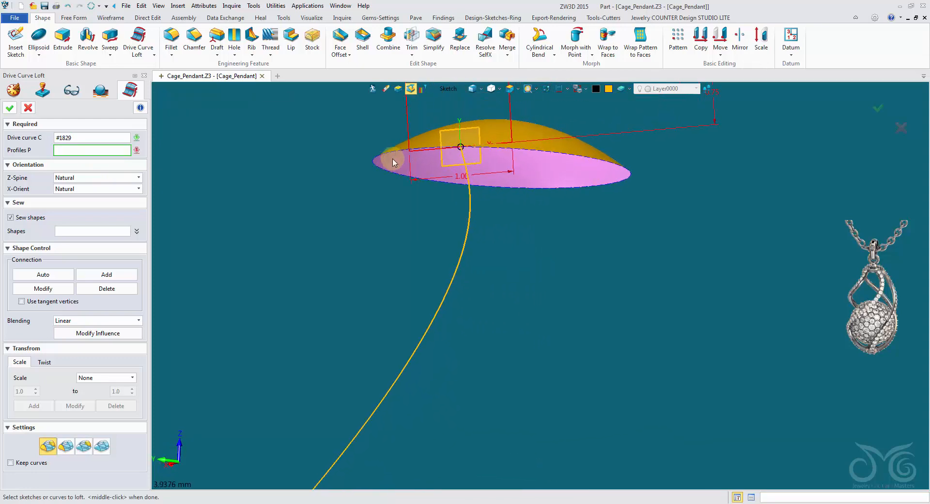
pyautogui.click(389, 177)
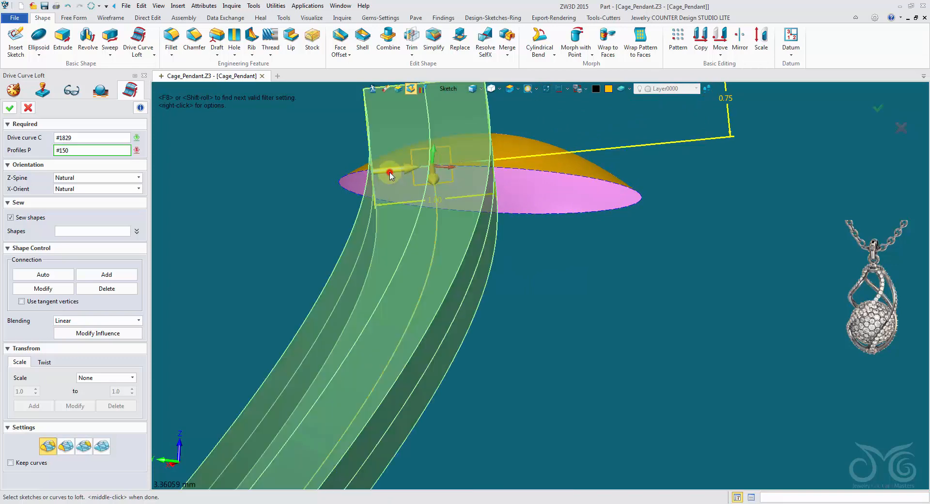
# Add the rectangle at the curve's lower end as the second profile and complete the Drive Curve Loft
pyautogui.moveTo(390, 175)
pyautogui.mouseDown(button='right')
pyautogui.moveTo(428, 200)
pyautogui.moveTo(420, 199)
pyautogui.moveTo(437, 225)
pyautogui.mouseUp(button='right')
pyautogui.scroll(-6, 419, 196)
pyautogui.scroll(4, 457, 224)
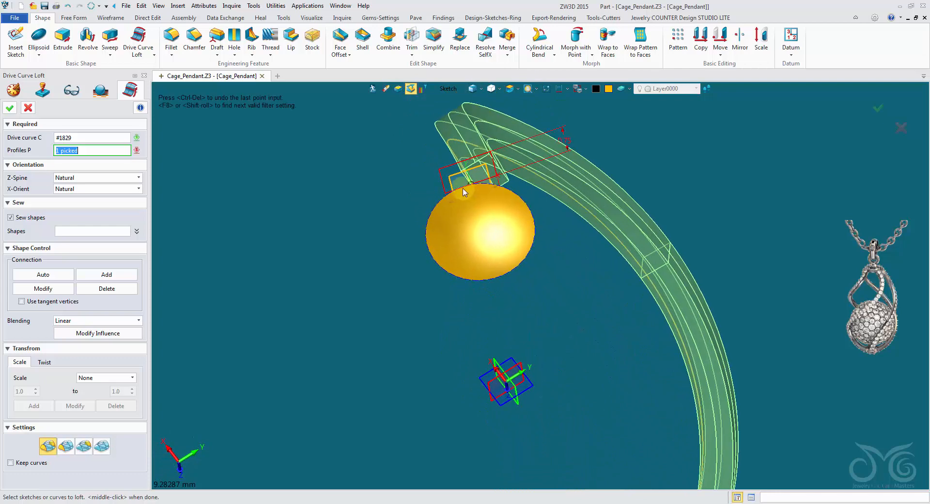
pyautogui.click(458, 190)
pyautogui.moveTo(454, 200); pyautogui.dragTo(219, 194, button='right')
pyautogui.scroll(-3, 454, 202)
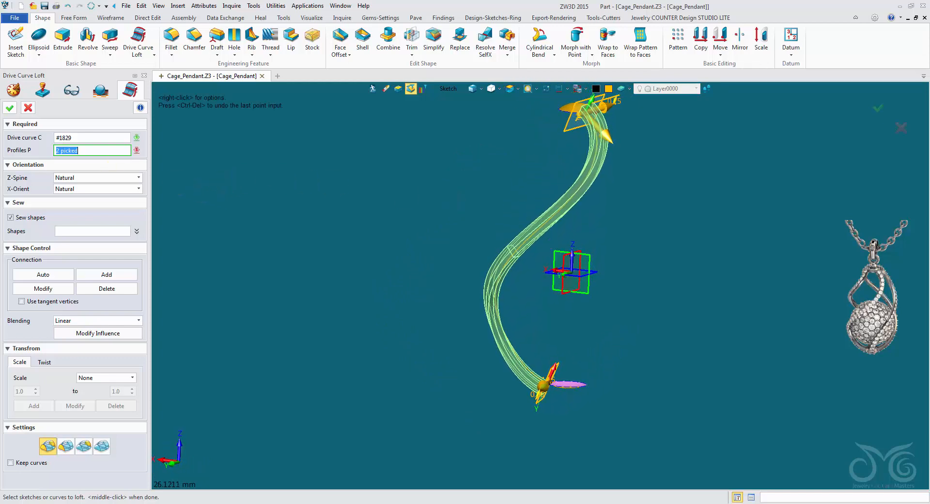
pyautogui.click(11, 108)
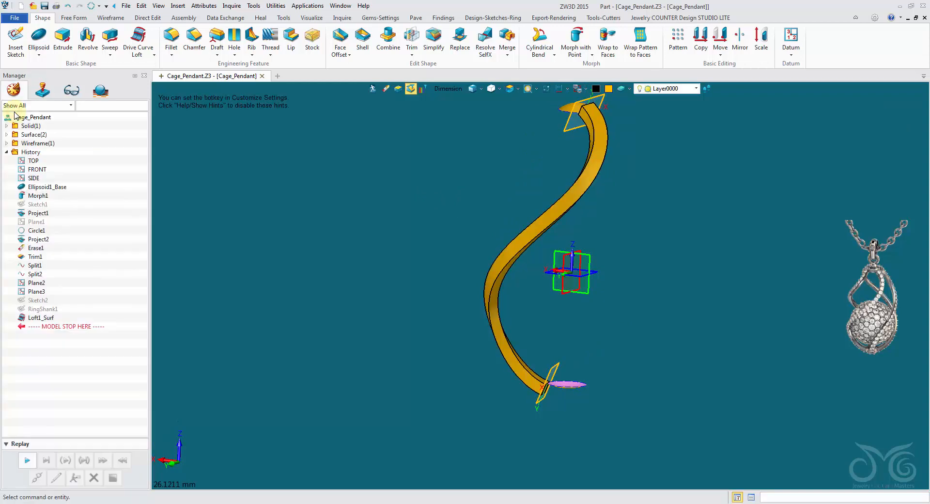
# Inspect the lofted strand from several sides, then roll the history back to before Trim1 and delete that trim
pyautogui.moveTo(412, 213)
pyautogui.mouseDown(button='right')
pyautogui.moveTo(420, 216)
pyautogui.moveTo(408, 217)
pyautogui.mouseUp(button='right')
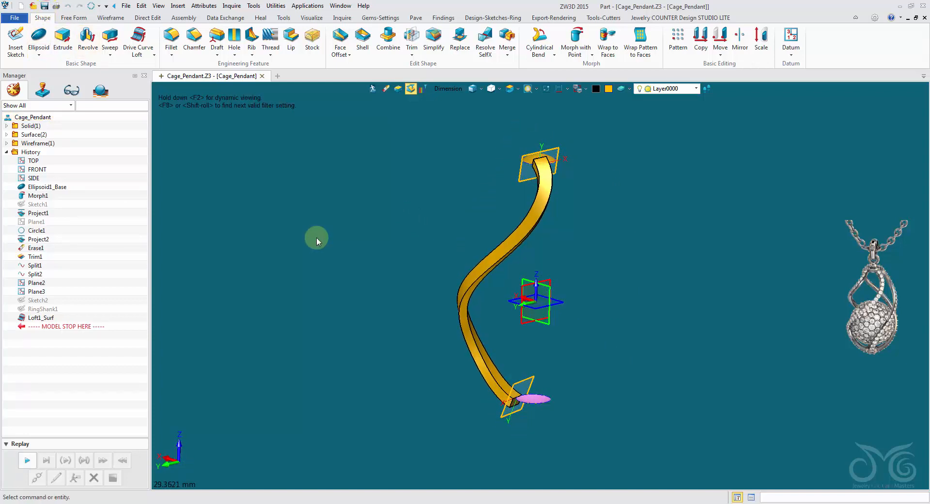
pyautogui.moveTo(316, 237); pyautogui.dragTo(532, 169, button='right')
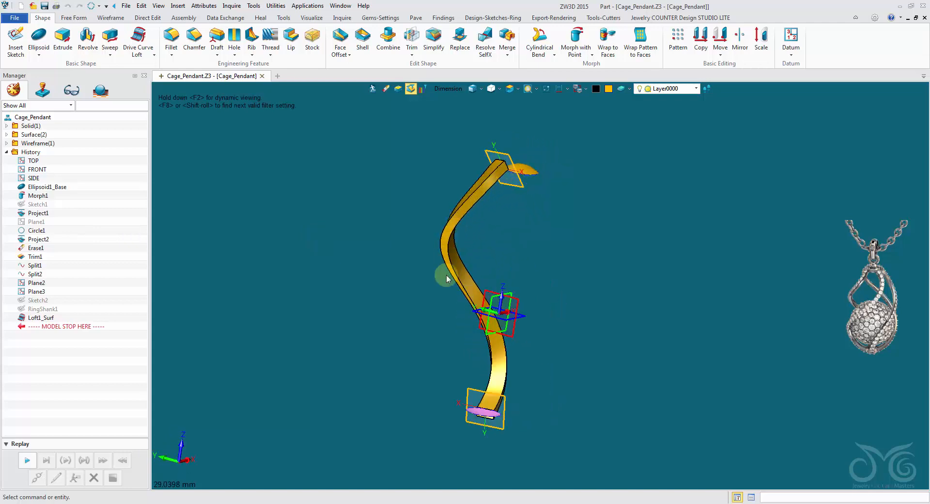
pyautogui.moveTo(499, 401); pyautogui.dragTo(434, 106, button='right')
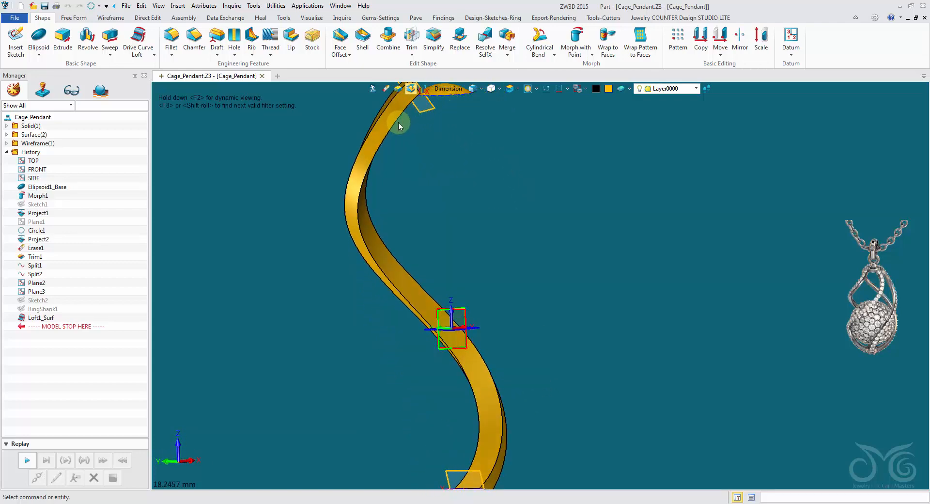
pyautogui.moveTo(442, 320); pyautogui.dragTo(142, 325, button='right')
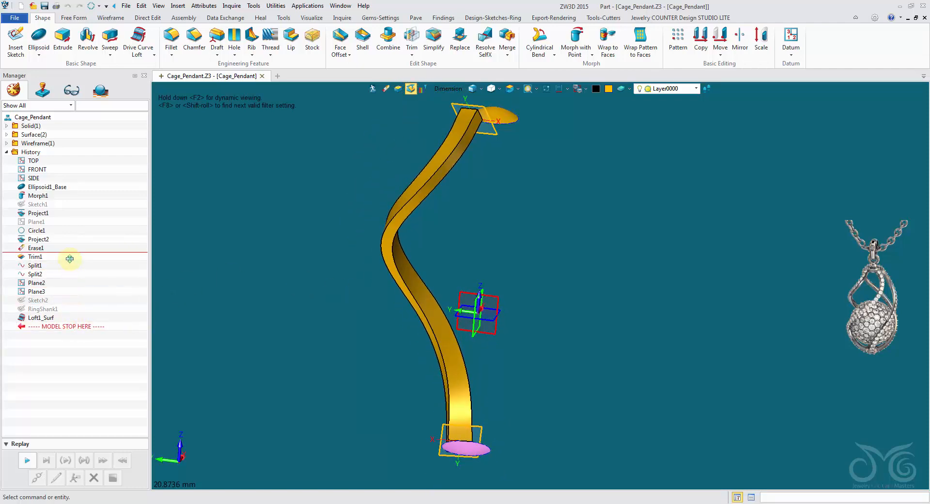
pyautogui.moveTo(68, 258); pyautogui.dragTo(69, 257)
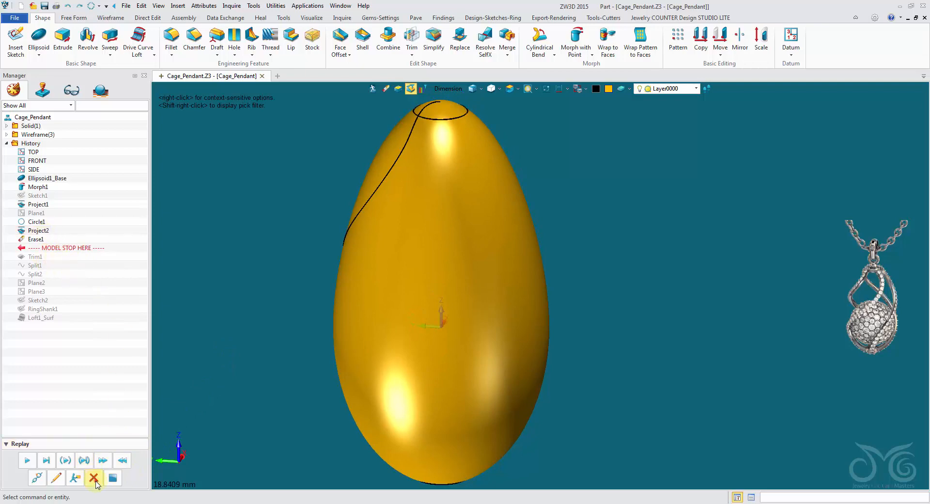
# Split the egg-shaped face with the upper and lower circles using Split with Curves
pyautogui.click(111, 18)
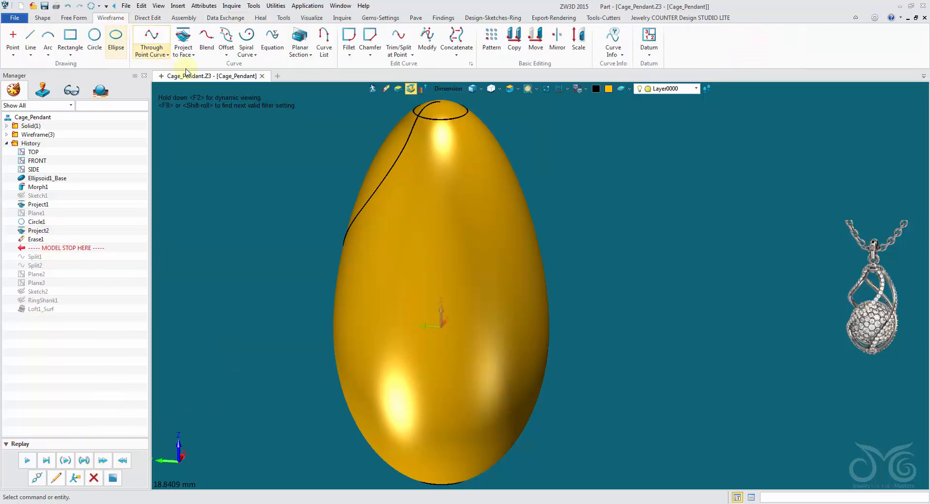
pyautogui.click(75, 18)
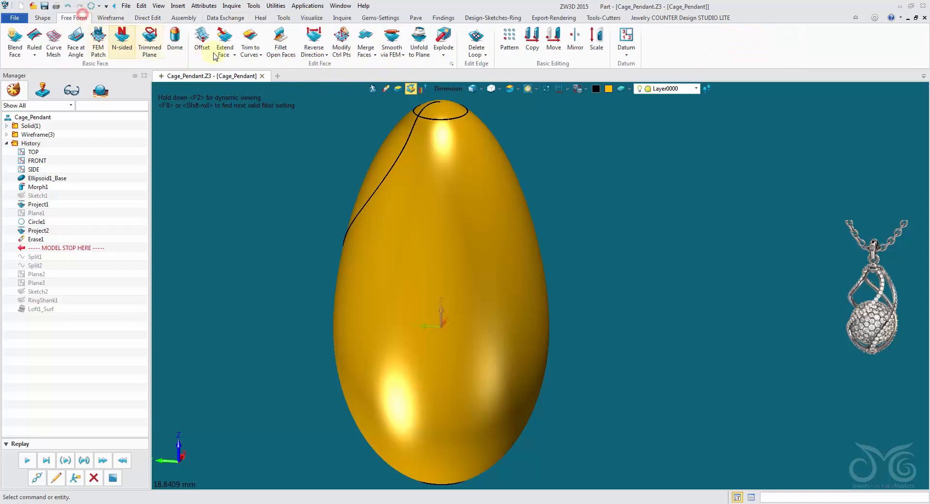
pyautogui.click(257, 56)
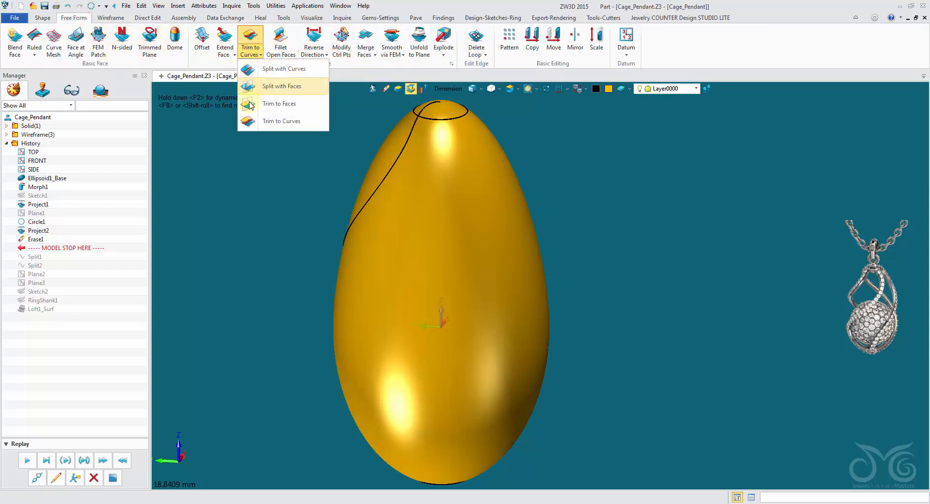
pyautogui.click(250, 69)
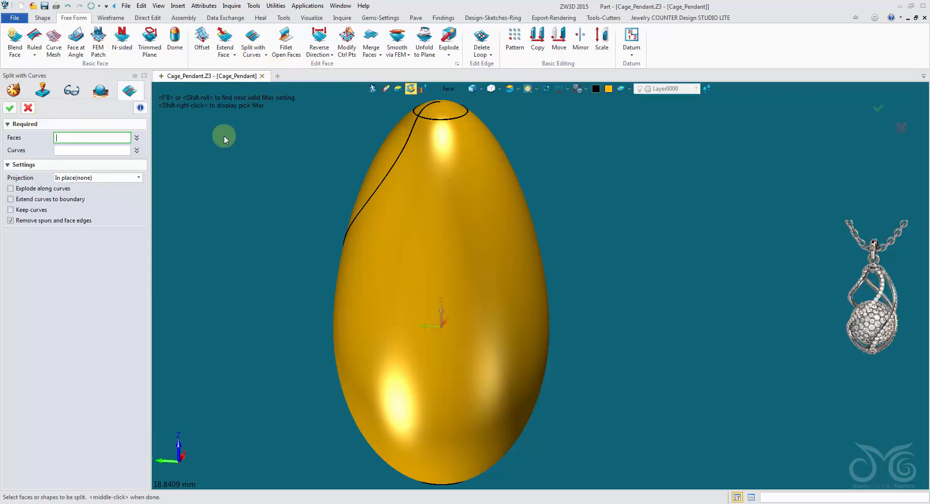
pyautogui.click(433, 171)
pyautogui.click(100, 151)
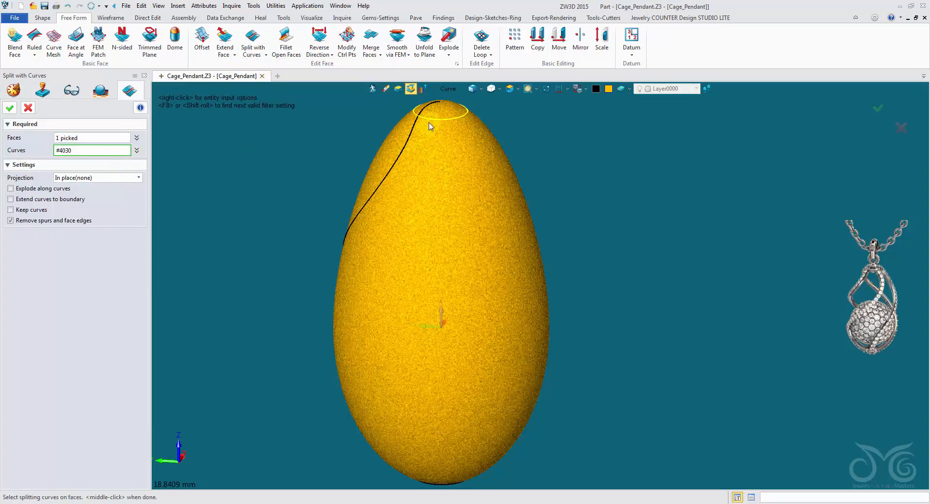
pyautogui.moveTo(431, 125); pyautogui.dragTo(437, 172, button='right')
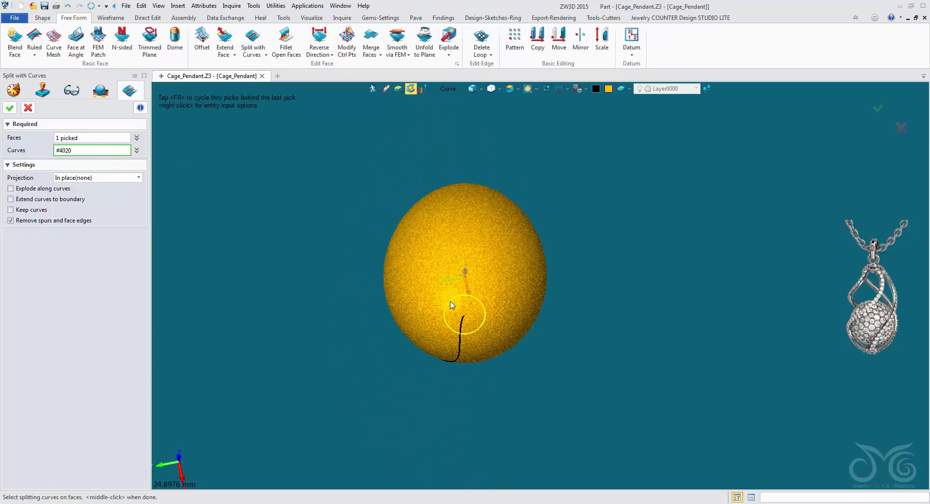
pyautogui.click(13, 111)
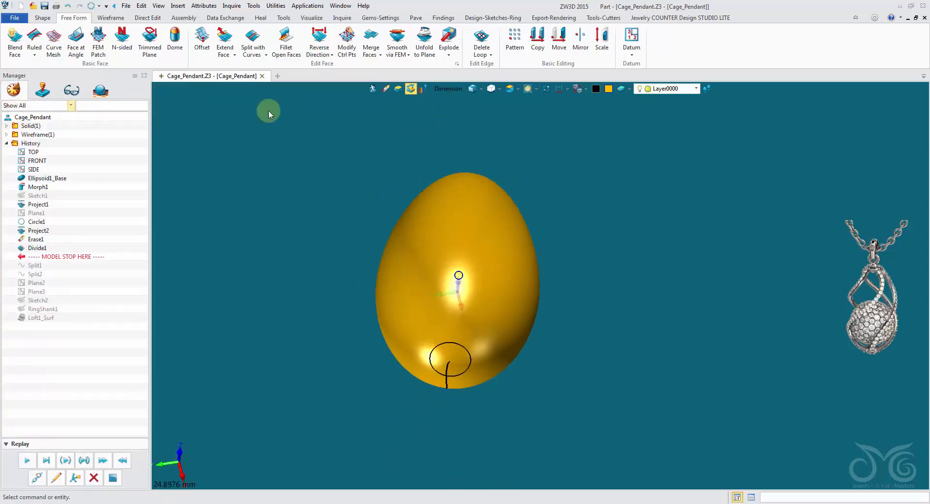
# Limit picking to faces and check the separate regions of the split egg surface
pyautogui.keyDown('shift'); pyautogui.rightClick(448, 92); pyautogui.keyUp('shift')
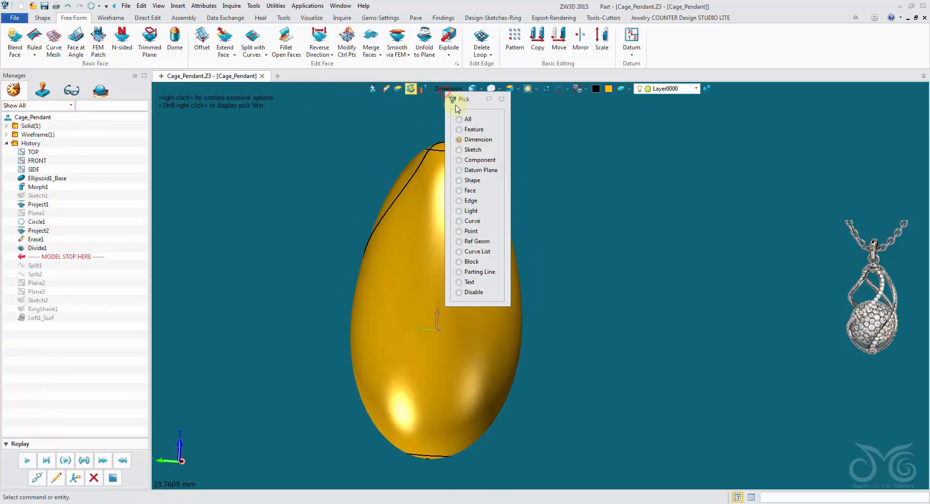
pyautogui.click(470, 191)
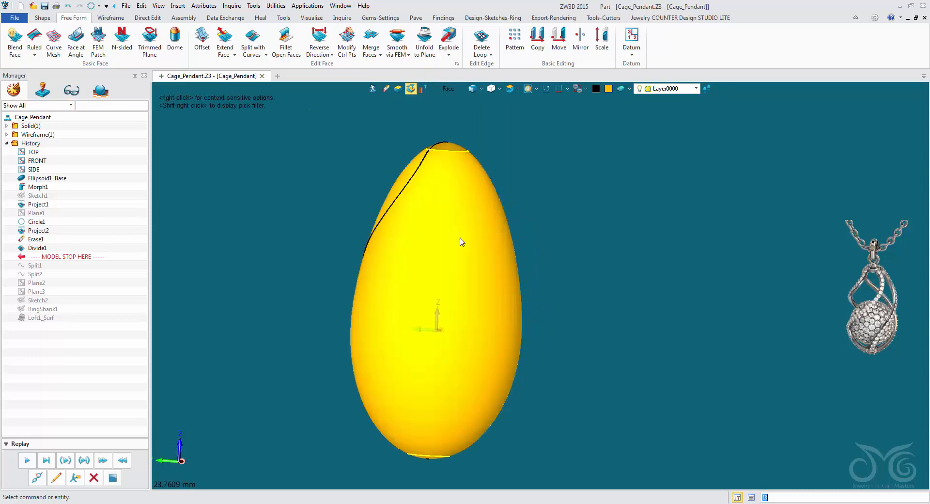
pyautogui.moveTo(215, 286); pyautogui.dragTo(208, 273, button='right')
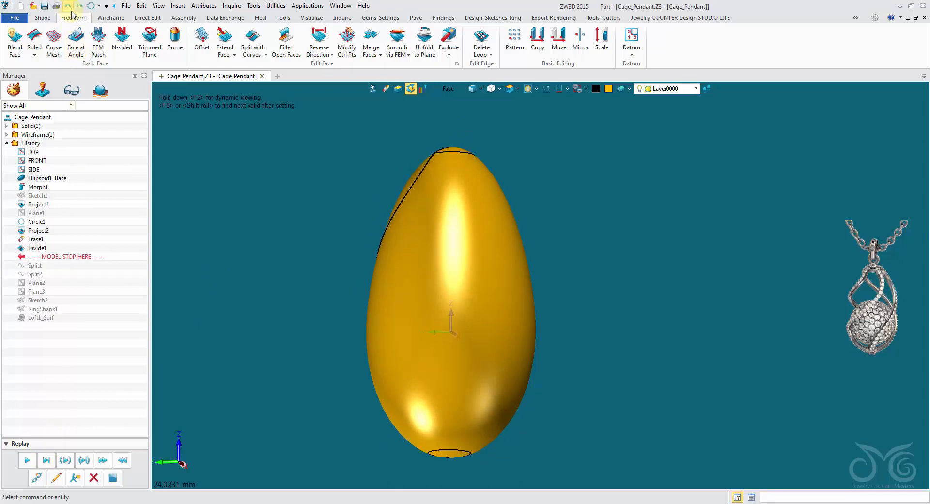
pyautogui.click(62, 480)
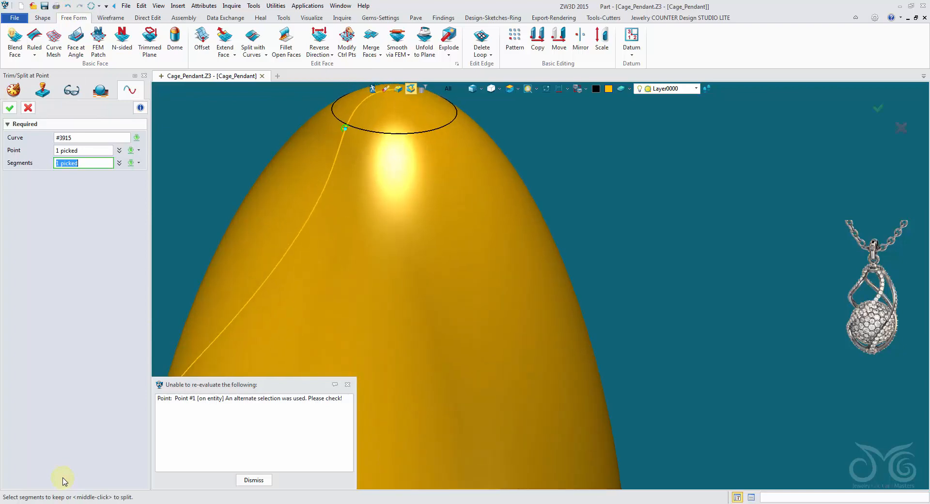
pyautogui.click(10, 107)
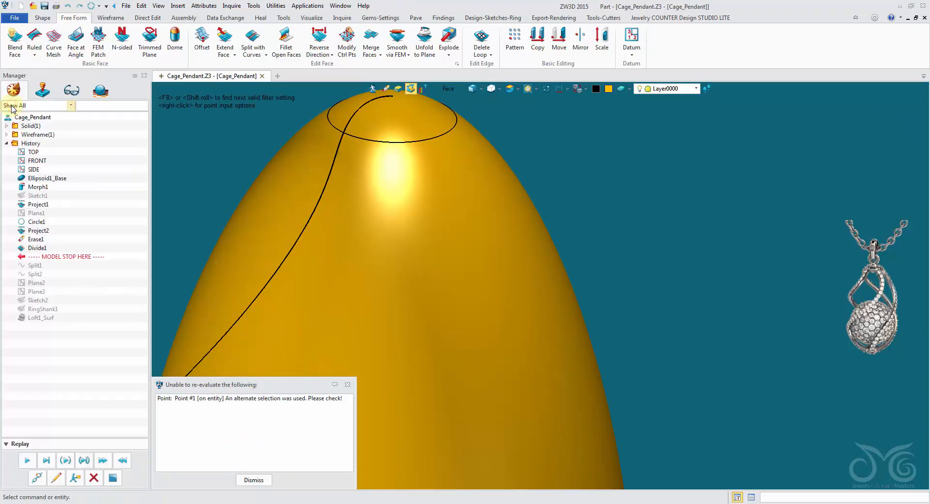
pyautogui.click(259, 479)
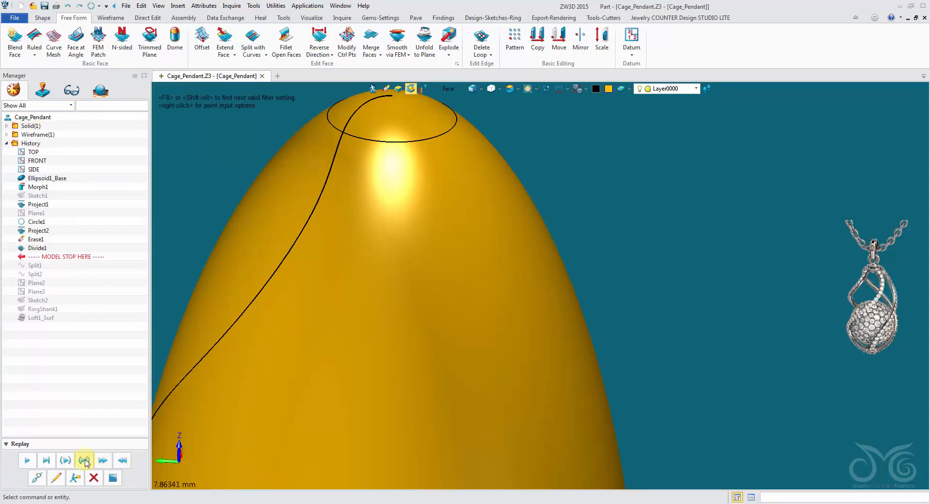
# Redefine Split1 by clearing its old point and picking the intersection of the S-shaped curve with the upper circle
pyautogui.click(54, 478)
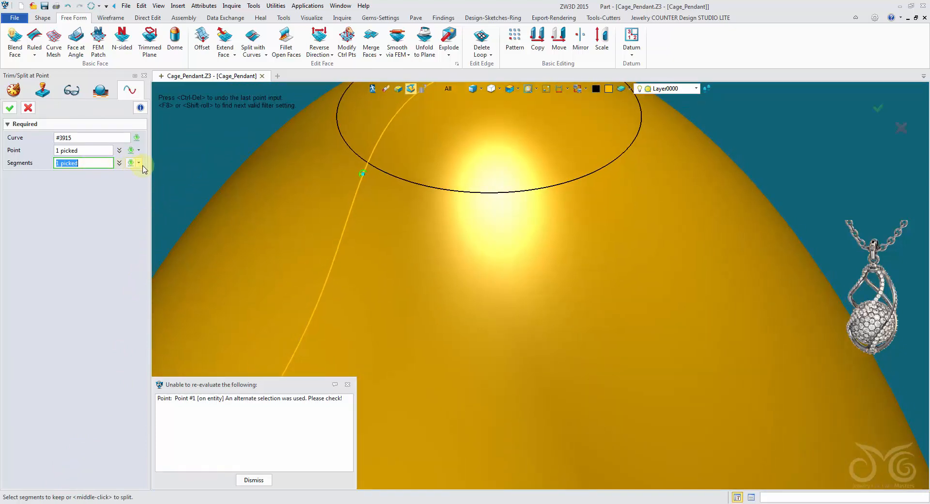
pyautogui.click(139, 164)
pyautogui.click(174, 438)
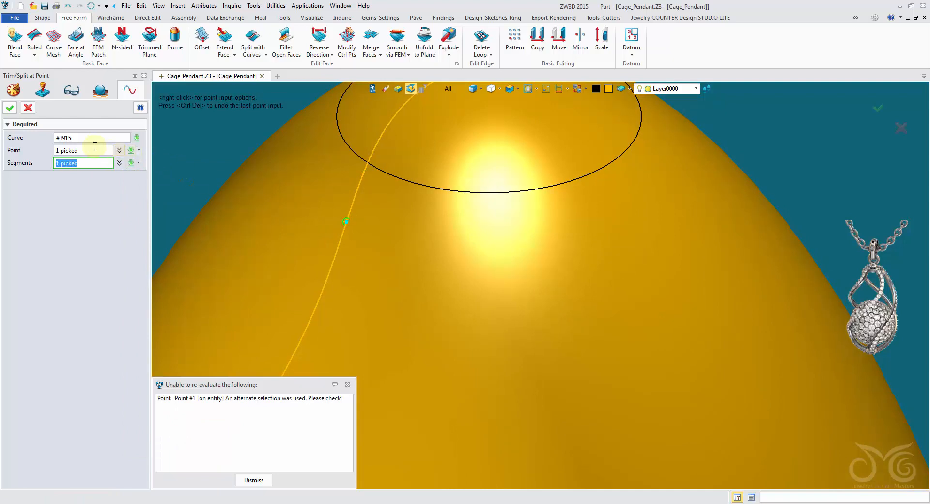
pyautogui.click(369, 164)
pyautogui.click(138, 151)
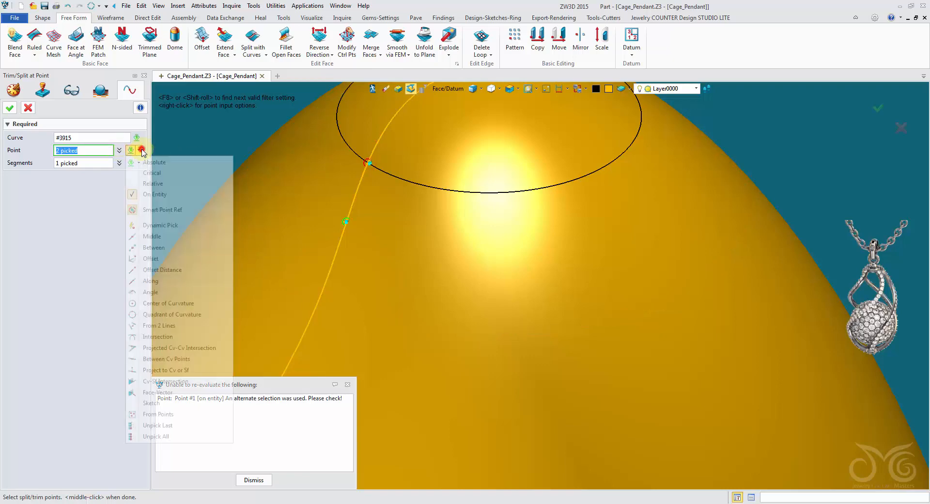
pyautogui.click(188, 436)
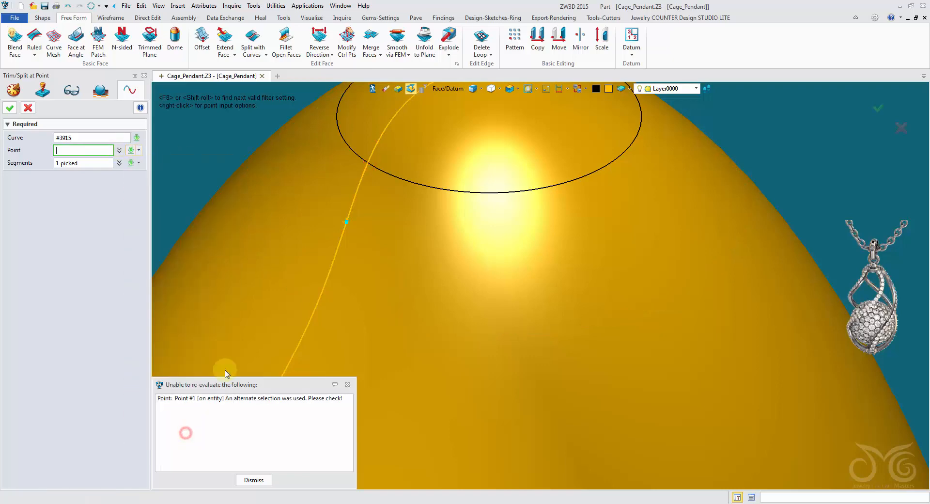
pyautogui.click(367, 164)
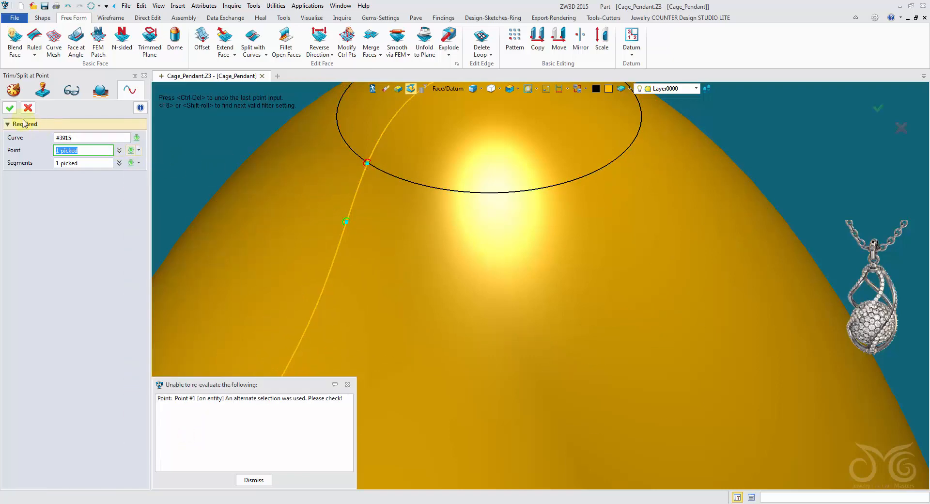
pyautogui.click(10, 108)
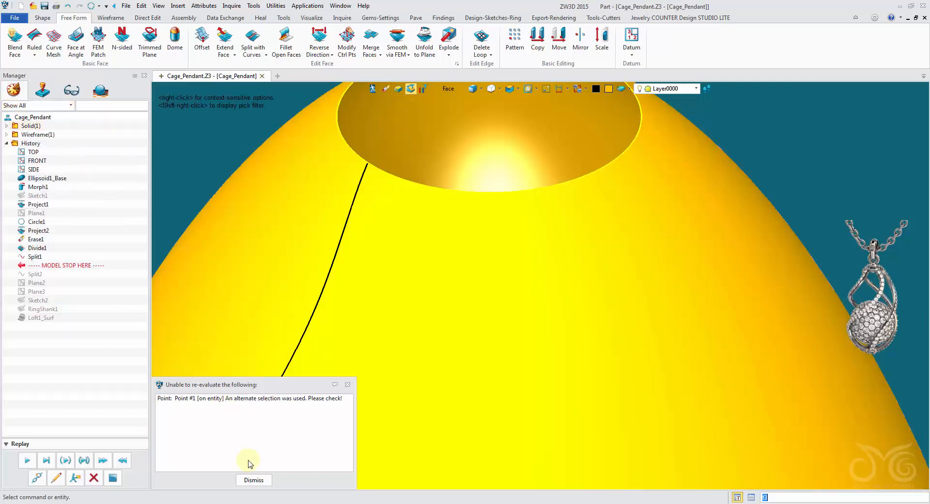
pyautogui.click(253, 479)
# Redefine Split2 by replacing its point with the intersection of the S-shaped curve and the lower circle
pyautogui.click(55, 478)
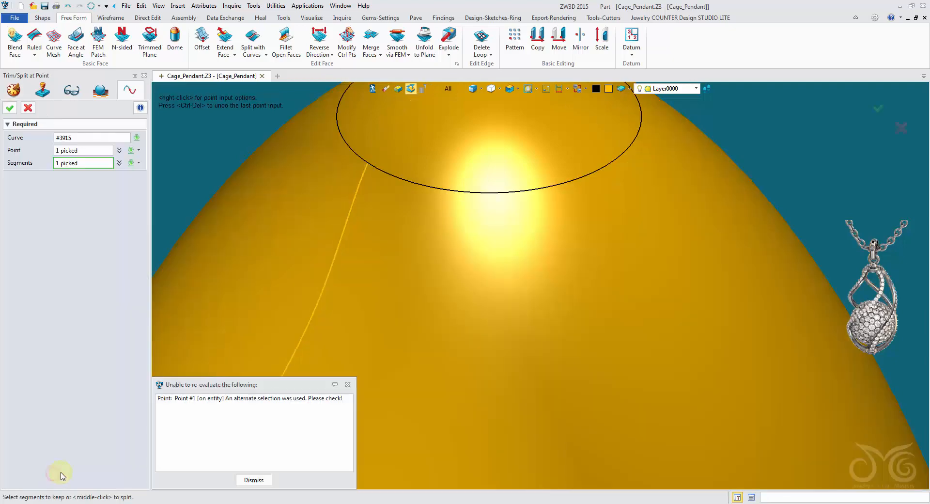
pyautogui.click(246, 481)
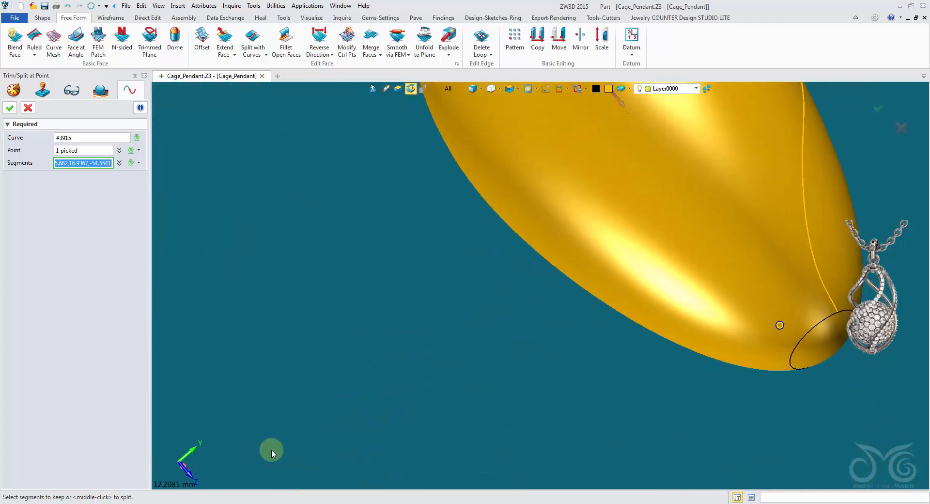
pyautogui.moveTo(271, 450); pyautogui.dragTo(369, 441, button='middle')
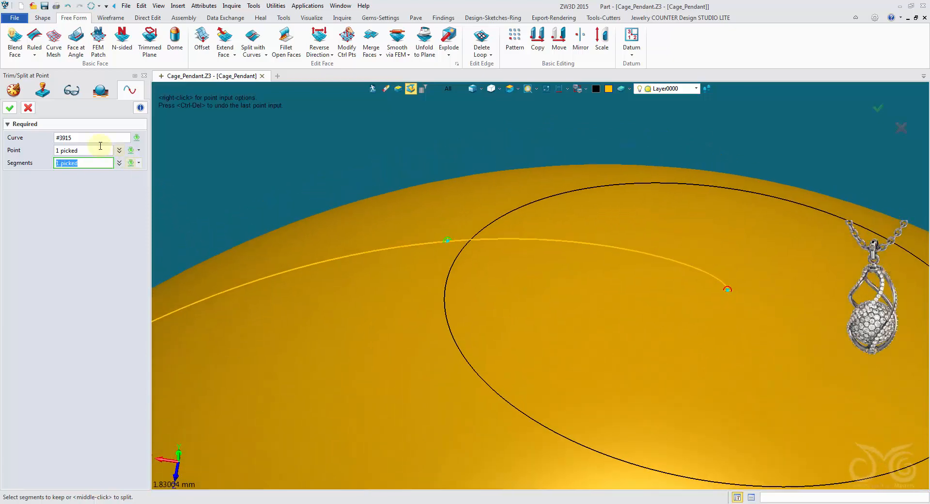
pyautogui.click(139, 149)
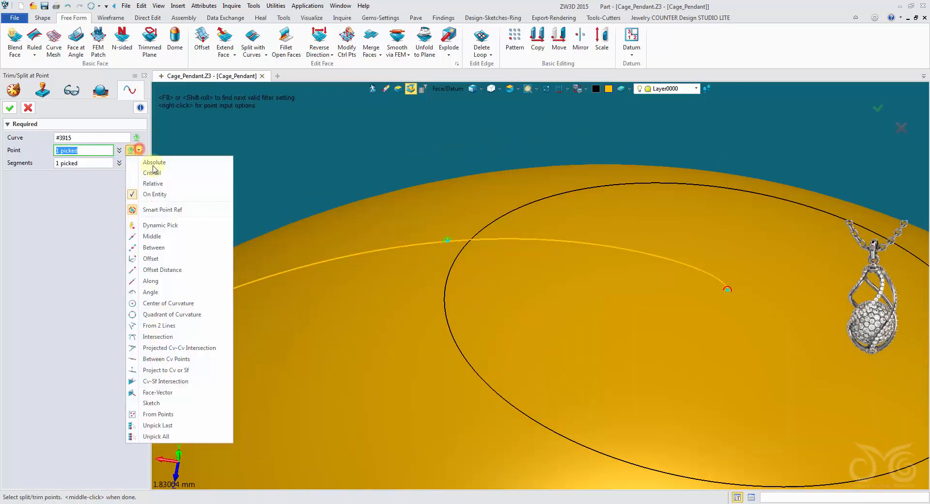
pyautogui.click(191, 425)
pyautogui.click(470, 241)
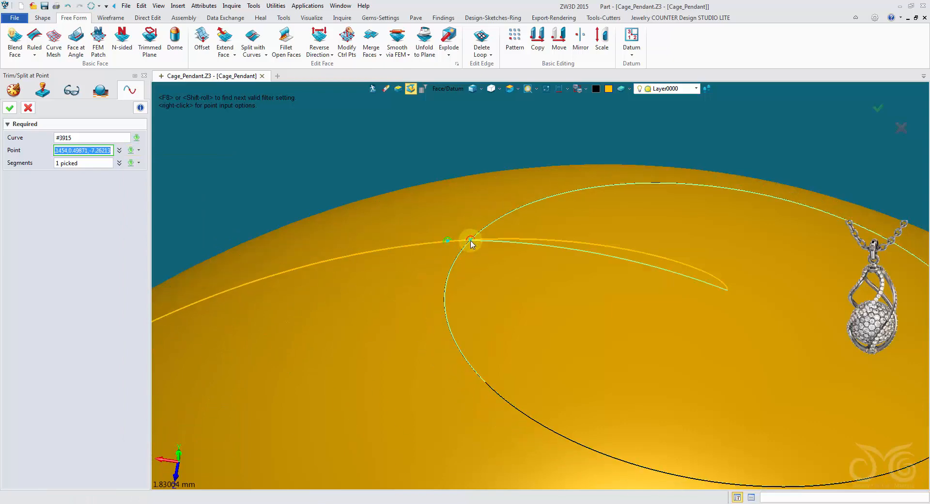
pyautogui.click(13, 109)
# Replay the history through Plane2, Plane3 and the rectangular profile sketches, stopping before the loft
pyautogui.moveTo(192, 221); pyautogui.dragTo(190, 219, button='right')
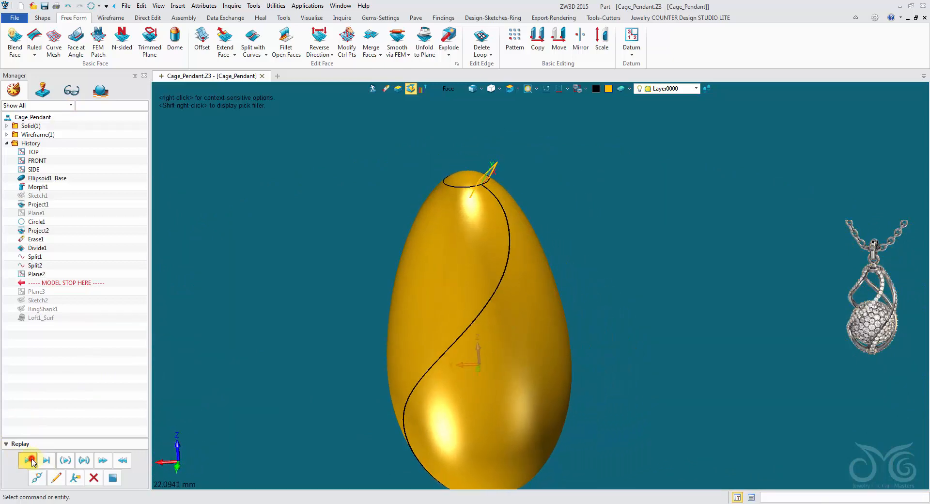
pyautogui.click(30, 459)
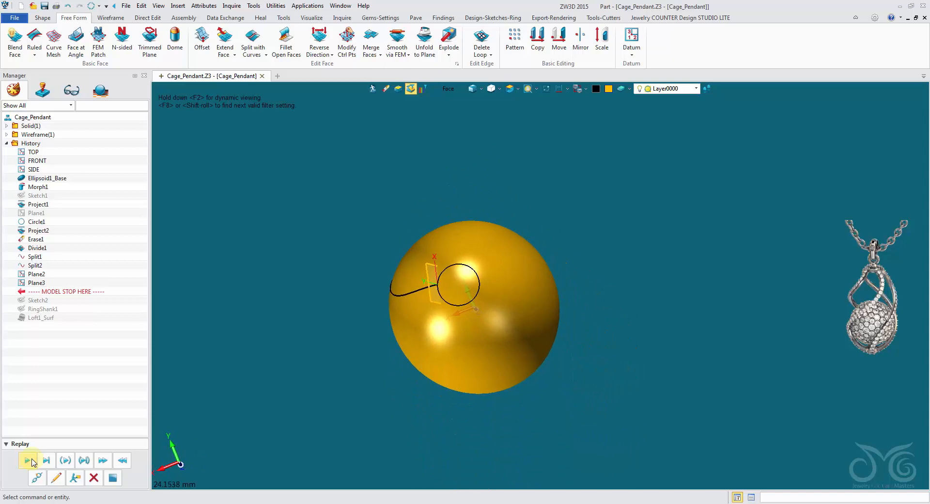
pyautogui.click(30, 460)
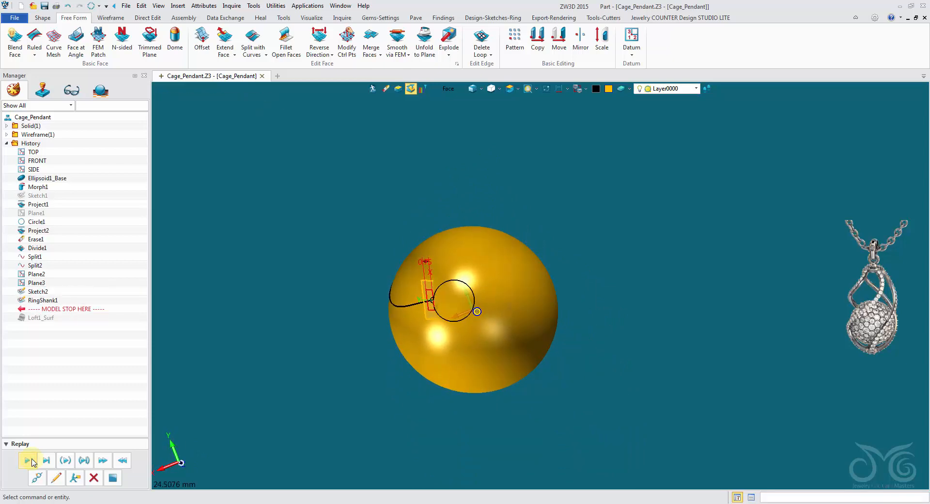
# Replay the Loft1_Surf feature and inspect the gap between the strand and the egg surface
pyautogui.click(30, 459)
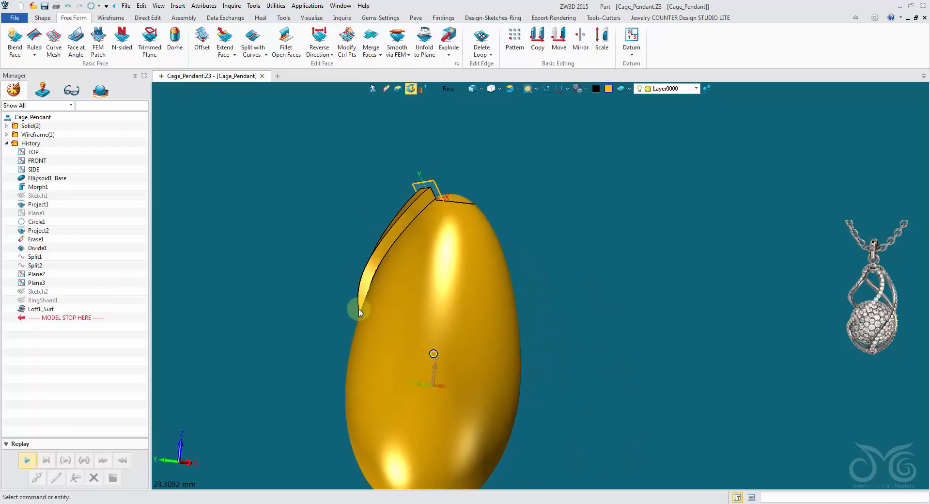
pyautogui.scroll(6, 423, 223)
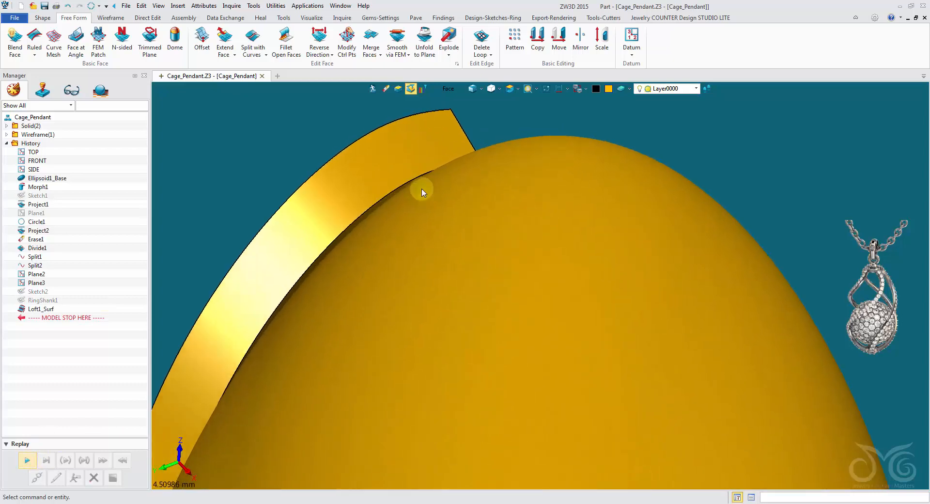
pyautogui.scroll(5, 423, 191)
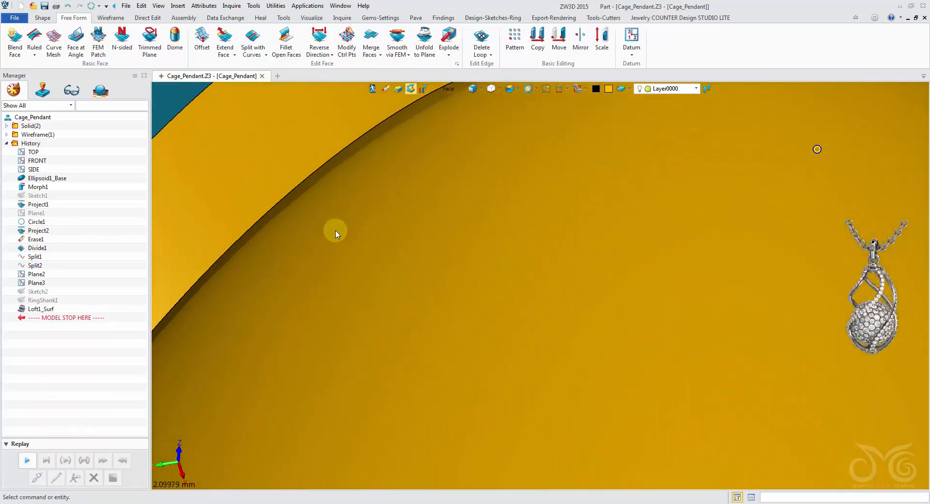
pyautogui.scroll(1, 363, 165)
pyautogui.moveTo(351, 182)
pyautogui.mouseDown(button='right')
pyautogui.moveTo(357, 189)
pyautogui.moveTo(388, 154)
pyautogui.moveTo(457, 177)
pyautogui.mouseUp(button='right')
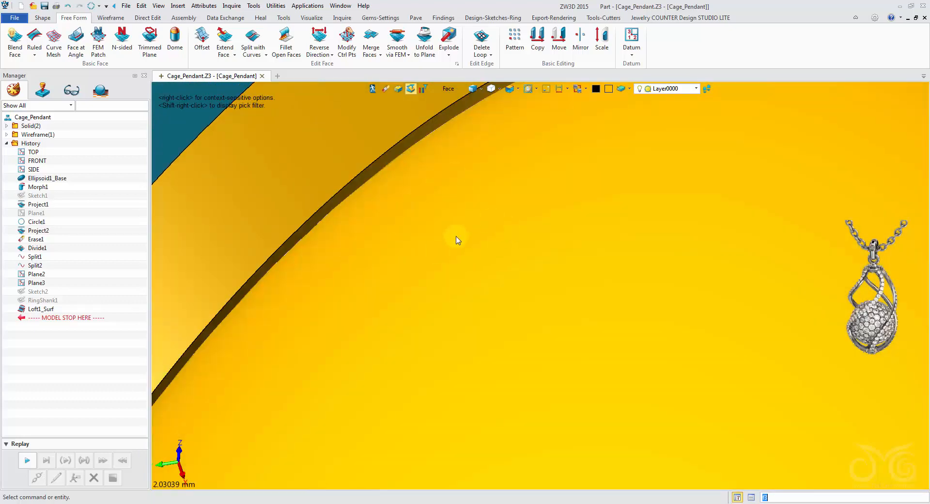
pyautogui.scroll(-3, 512, 243)
pyautogui.moveTo(516, 243)
pyautogui.mouseDown(button='right')
pyautogui.moveTo(515, 235)
pyautogui.moveTo(627, 247)
pyautogui.moveTo(604, 291)
pyautogui.moveTo(630, 365)
pyautogui.moveTo(615, 376)
pyautogui.moveTo(625, 434)
pyautogui.moveTo(648, 449)
pyautogui.moveTo(546, 284)
pyautogui.mouseUp(button='right')
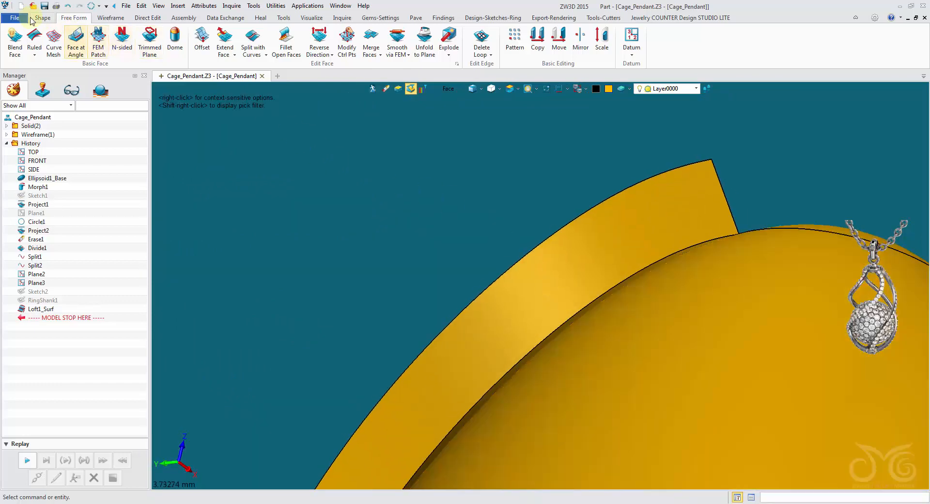
# Offset the strand's inner face by 1 mm into the egg and check the extended strand in wireframe display
pyautogui.click(41, 19)
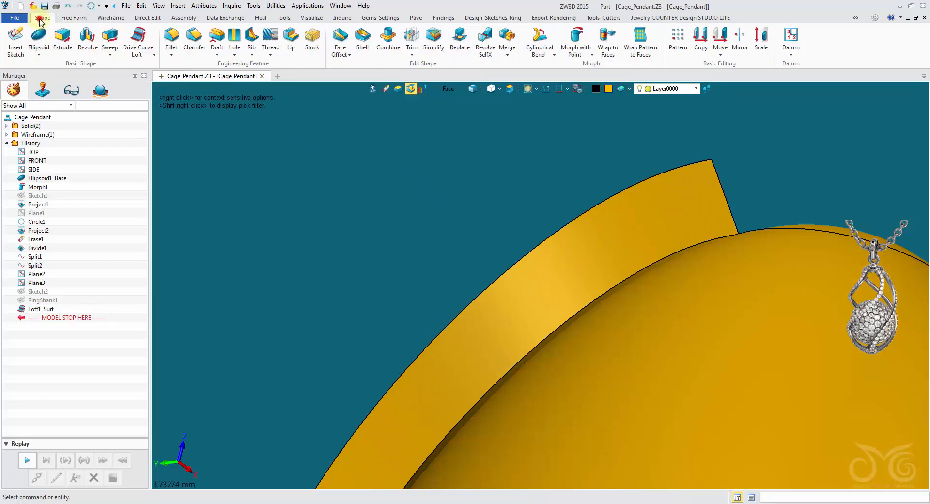
pyautogui.click(341, 35)
pyautogui.moveTo(540, 284); pyautogui.dragTo(449, 216, button='right')
pyautogui.scroll(5, 421, 201)
pyautogui.click(486, 224)
pyautogui.scroll(-8, 375, 196)
pyautogui.click(100, 163)
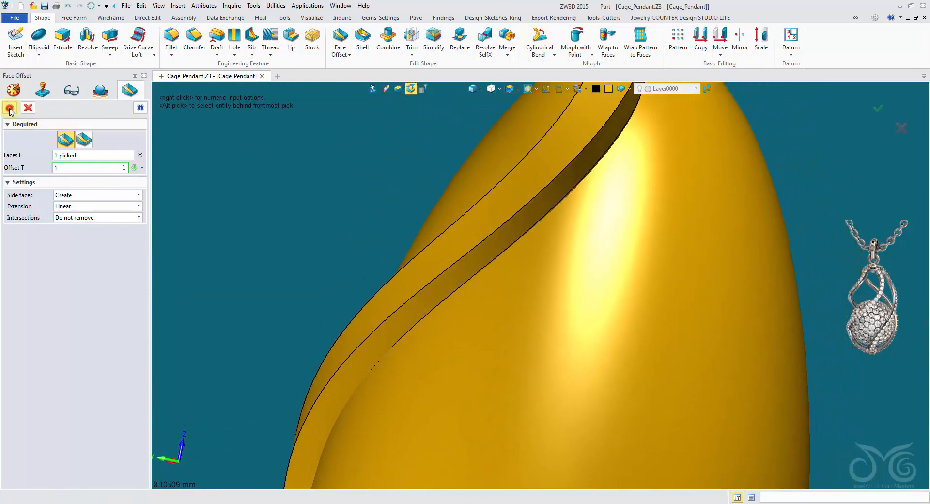
pyautogui.click(10, 108)
pyautogui.click(470, 89)
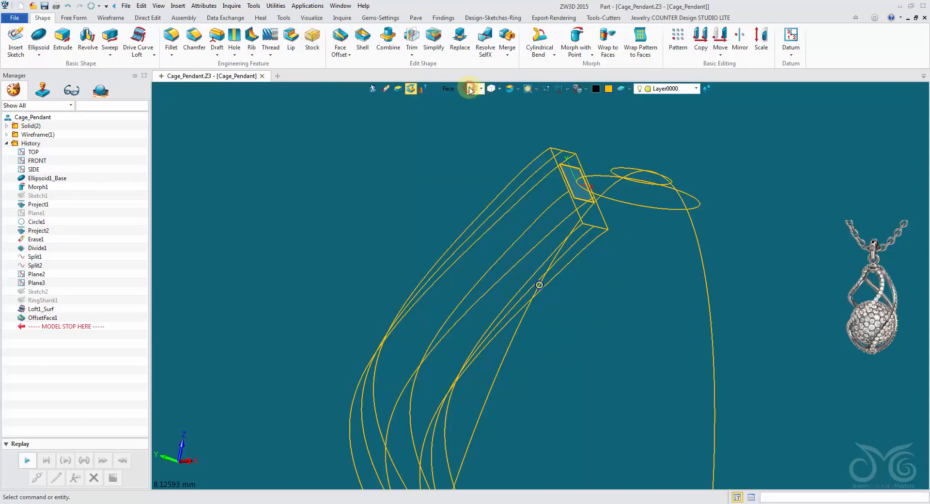
pyautogui.click(596, 249)
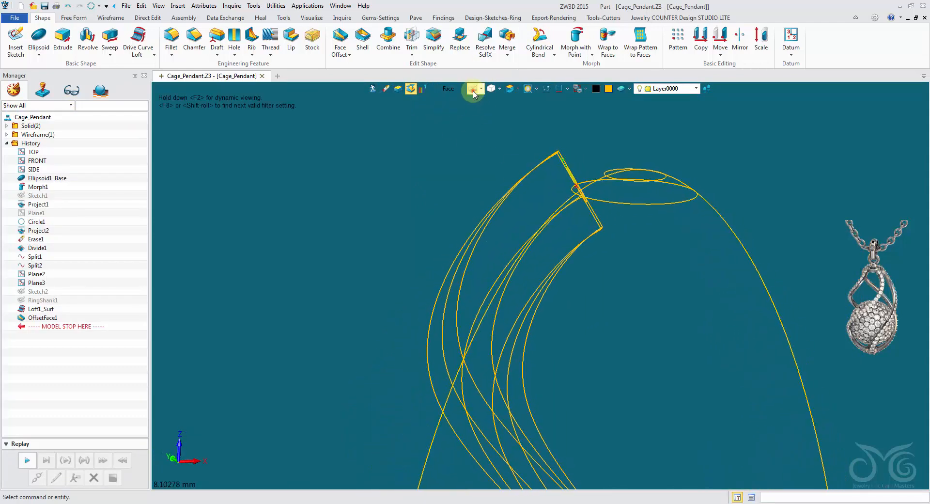
pyautogui.click(473, 91)
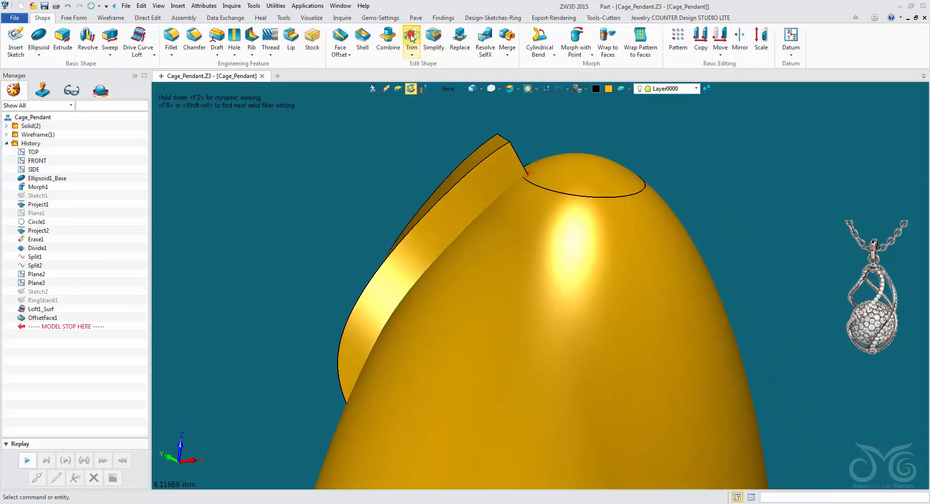
# Trim the strand solid with the egg's main, top cap and bottom cap faces, keeping the trimming shapes
pyautogui.click(411, 37)
pyautogui.click(428, 166)
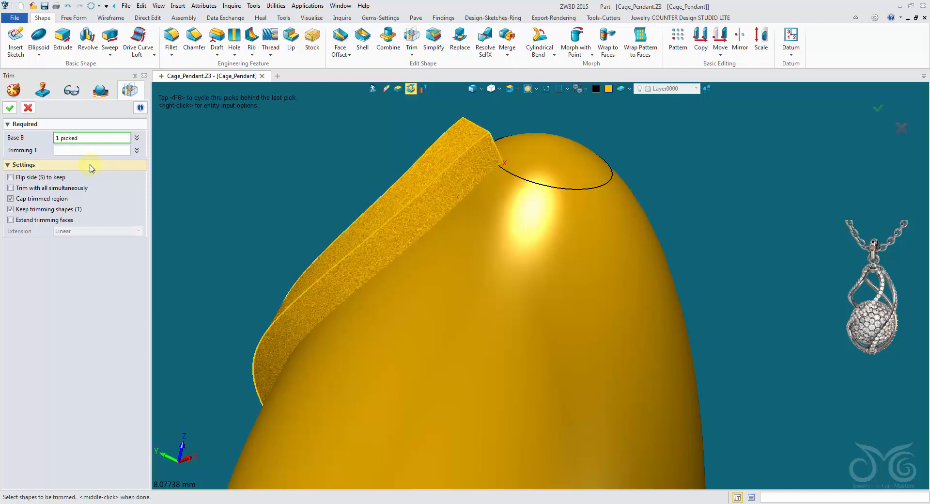
pyautogui.click(451, 351)
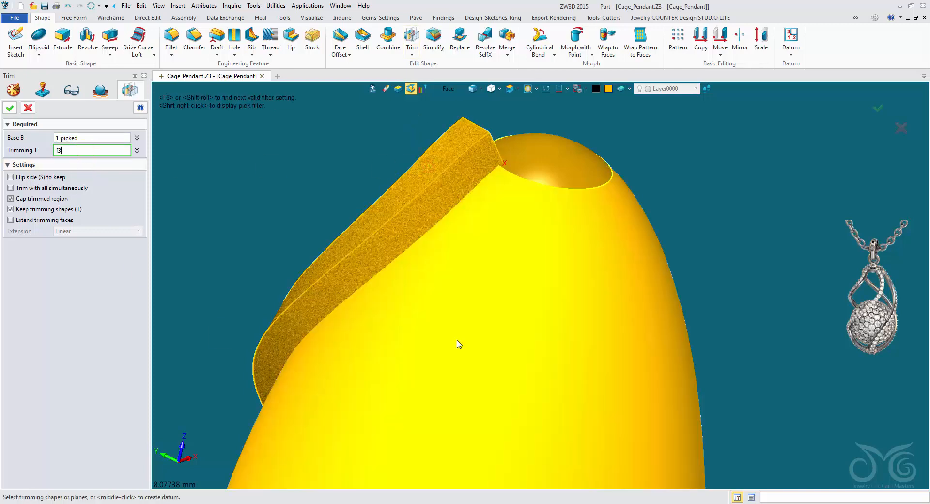
pyautogui.click(507, 221)
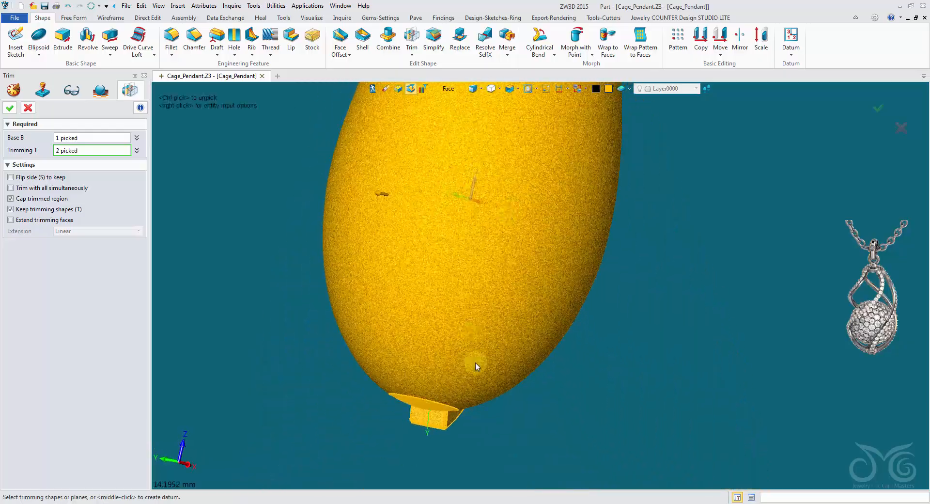
pyautogui.click(443, 373)
pyautogui.moveTo(441, 373); pyautogui.dragTo(426, 268, button='right')
pyautogui.scroll(5, 467, 216)
pyautogui.scroll(-2, 300, 265)
pyautogui.moveTo(262, 245); pyautogui.dragTo(133, 189, button='right')
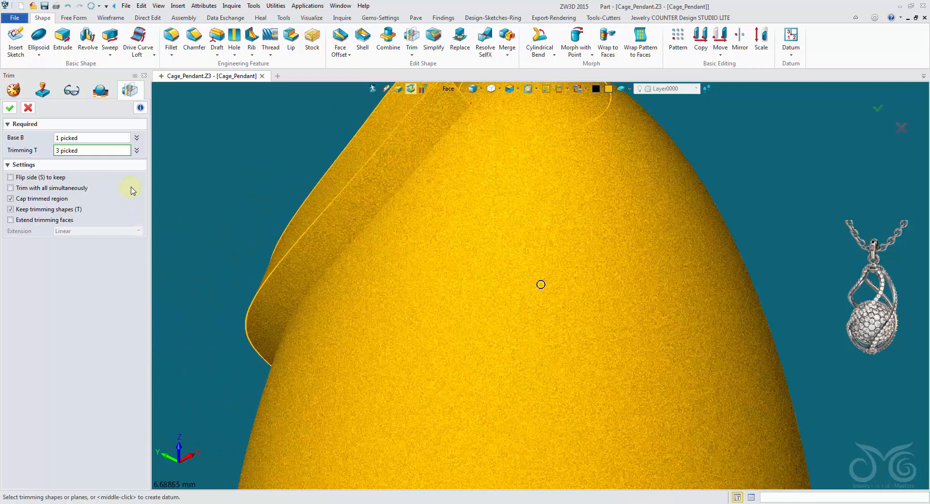
pyautogui.scroll(-3, 133, 189)
pyautogui.click(11, 111)
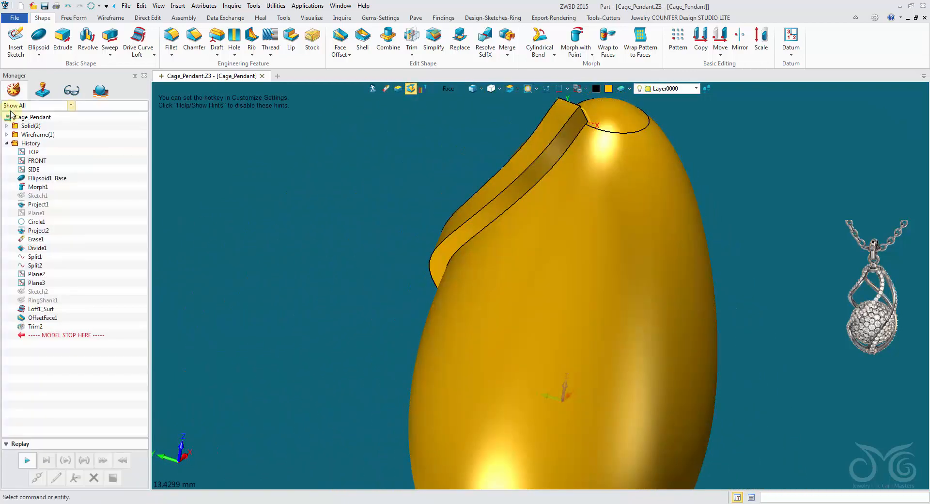
# Examine the trimmed strand around the egg in wireframe and shaded display
pyautogui.moveTo(286, 157); pyautogui.dragTo(519, 120, button='right')
pyautogui.scroll(1, 330, 167)
pyautogui.scroll(2, 519, 120)
pyautogui.click(474, 90)
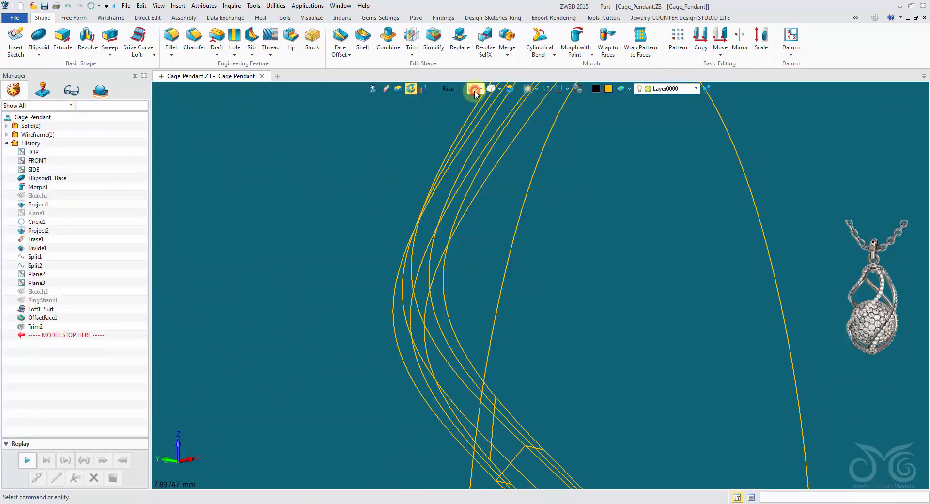
pyautogui.scroll(-1, 504, 271)
pyautogui.moveTo(489, 281)
pyautogui.mouseDown(button='right')
pyautogui.moveTo(528, 306)
pyautogui.moveTo(557, 301)
pyautogui.mouseUp(button='right')
pyautogui.click(475, 92)
pyautogui.moveTo(528, 252); pyautogui.dragTo(485, 242, button='right')
pyautogui.scroll(-1, 513, 271)
pyautogui.moveTo(504, 271); pyautogui.dragTo(538, 281, button='right')
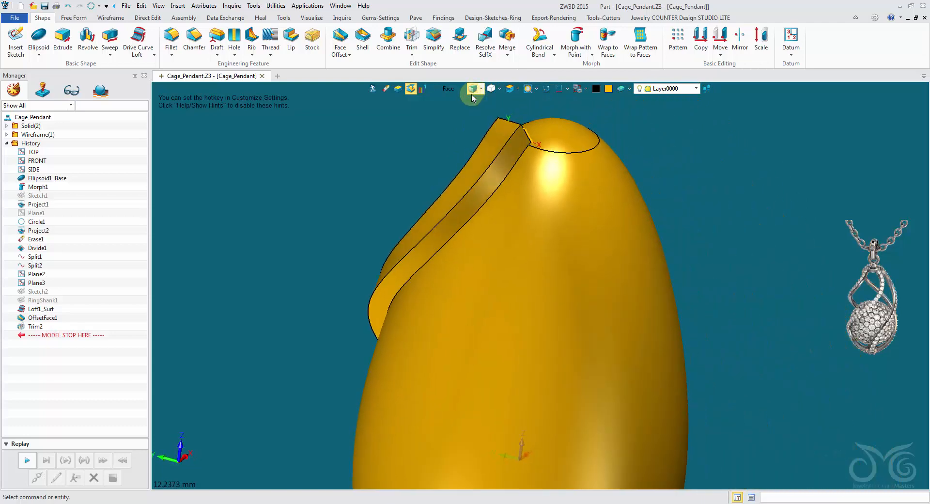
# Erase the egg's large main surface between the top and bottom caps
pyautogui.press('F3')
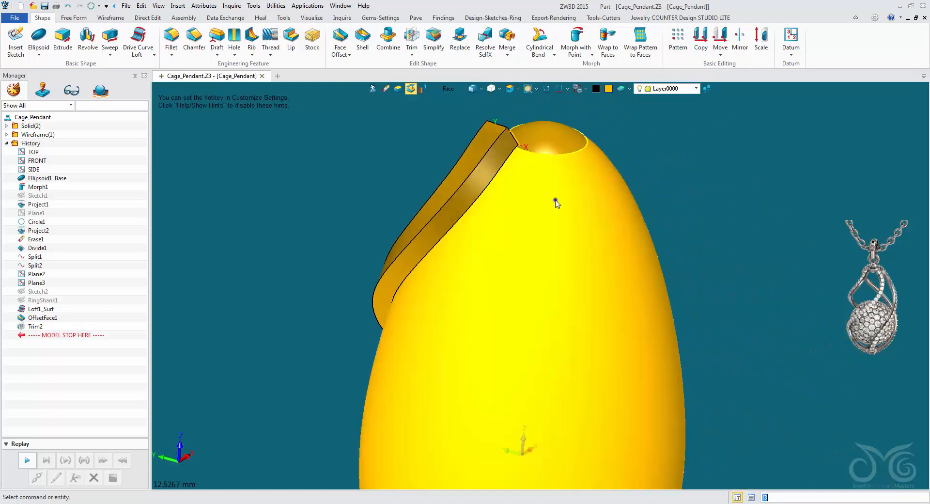
pyautogui.rightClick(556, 201)
pyautogui.click(579, 271)
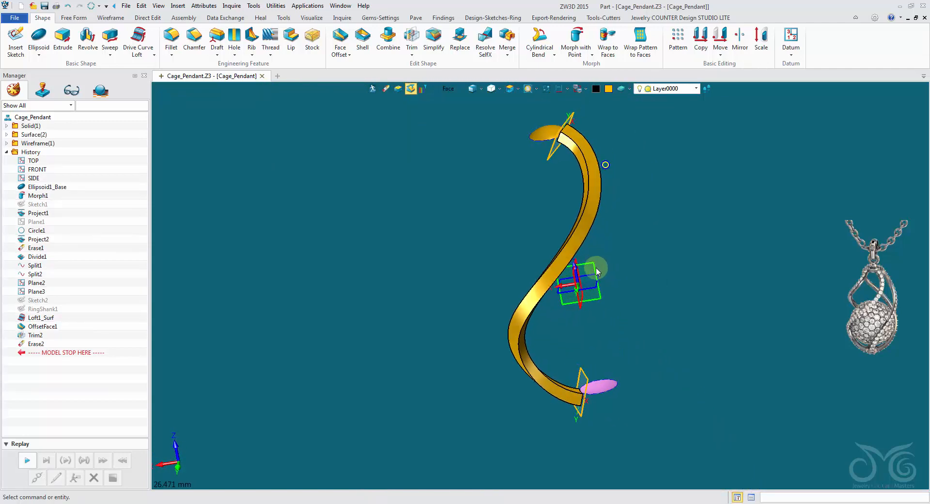
pyautogui.moveTo(562, 243); pyautogui.dragTo(550, 242, button='right')
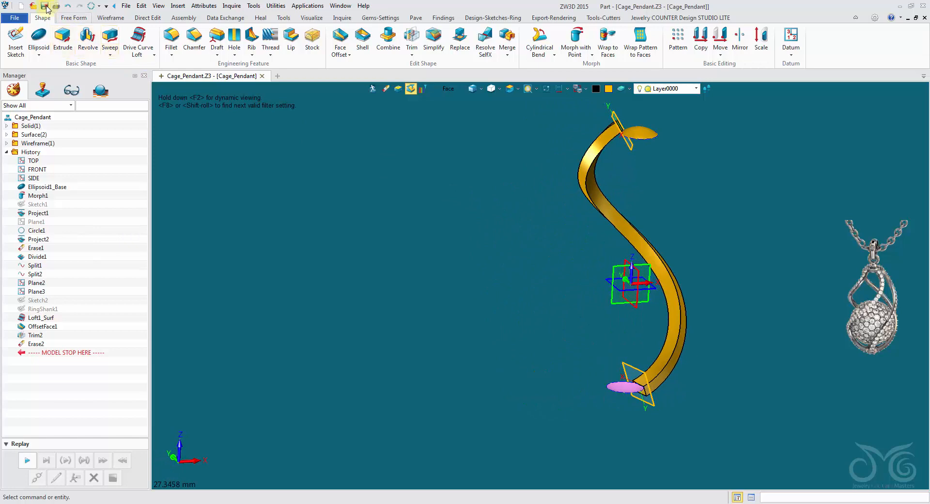
# Fillet the two long inner edges of the strand with a radius of 0.4 mm
pyautogui.scroll(4, 662, 208)
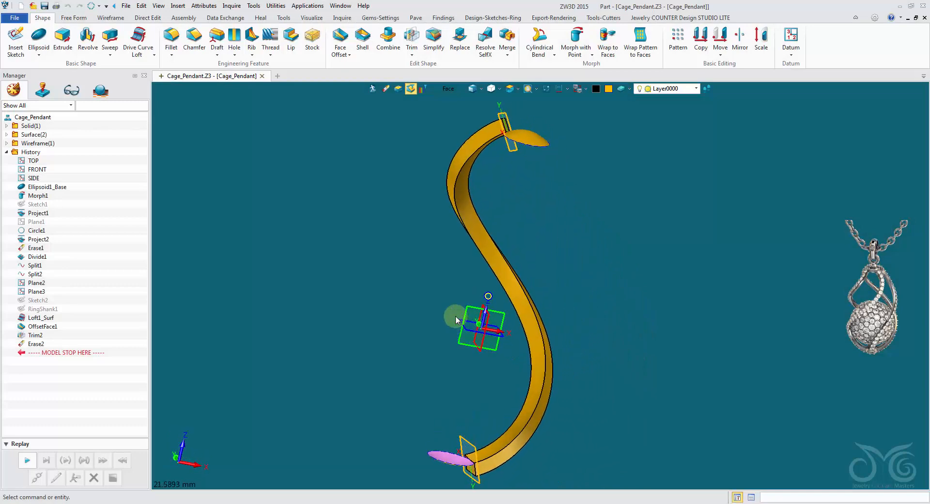
pyautogui.click(173, 39)
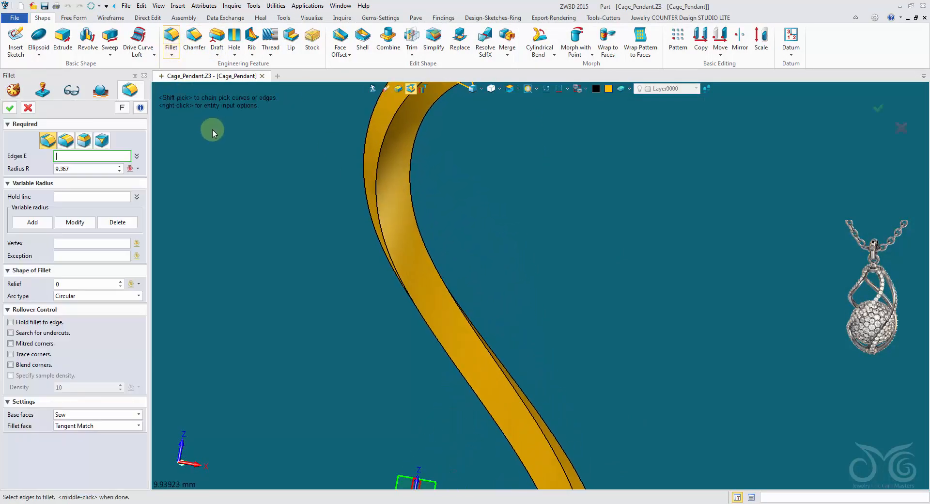
pyautogui.click(376, 193)
pyautogui.click(411, 193)
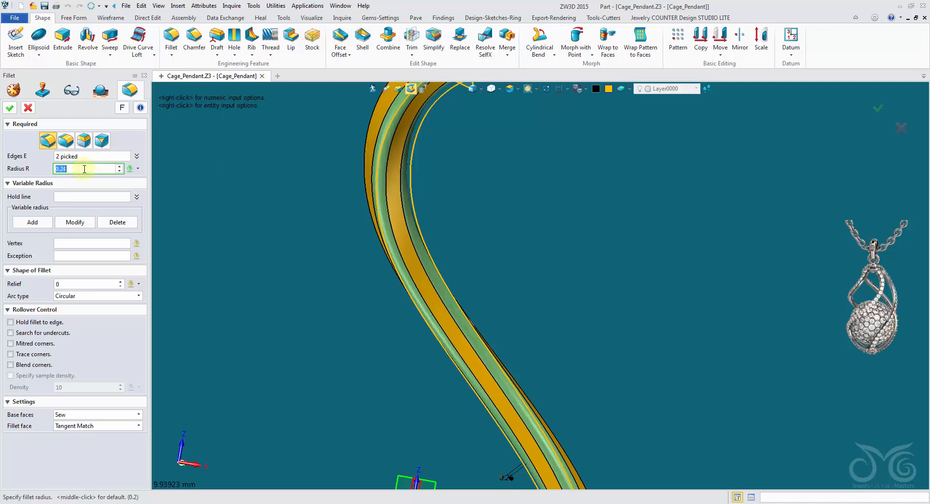
pyautogui.scroll(4, 84, 169)
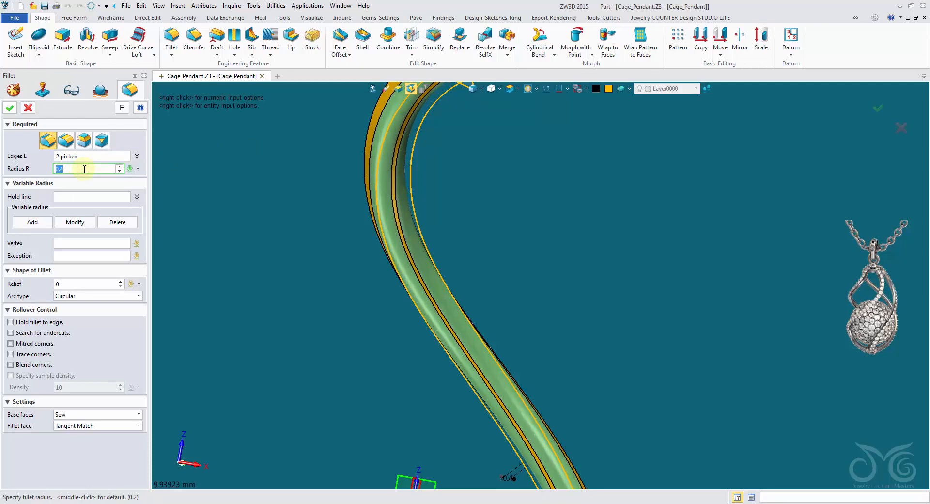
pyautogui.click(10, 108)
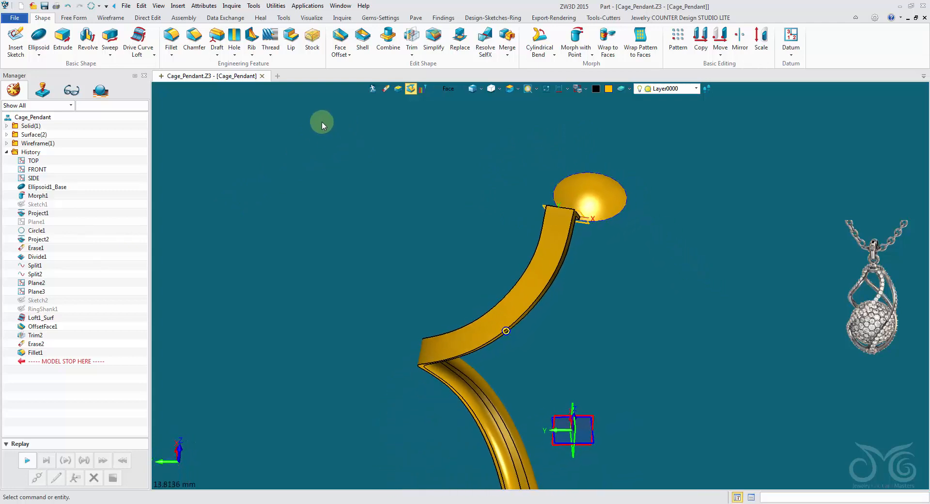
# Thicken the upper and lower cap surfaces with Shell, using a thickness of 0.75 mm
pyautogui.click(363, 36)
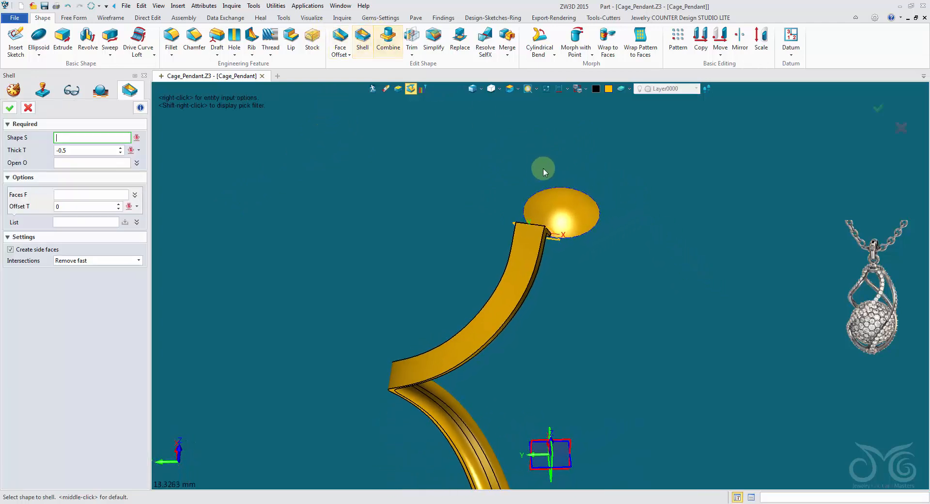
pyautogui.click(555, 211)
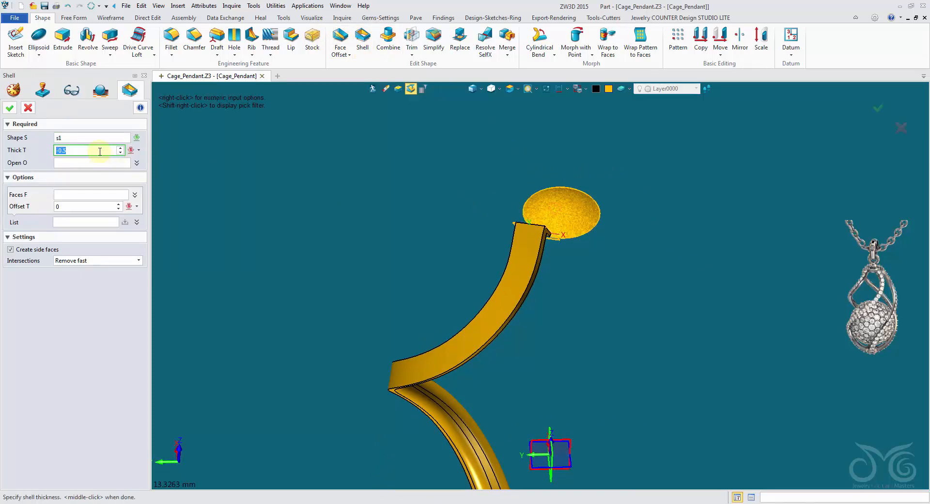
pyautogui.click(10, 109)
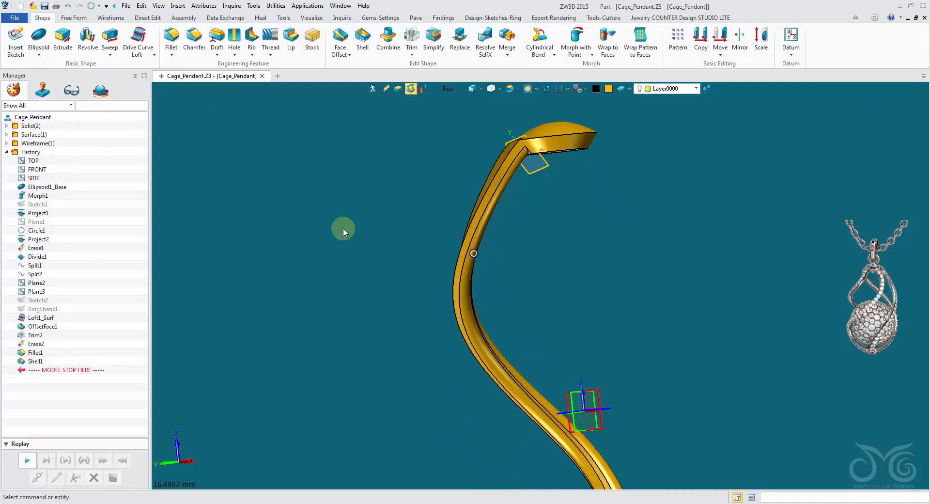
pyautogui.middleClick(324, 244)
pyautogui.moveTo(324, 244); pyautogui.dragTo(532, 351, button='right')
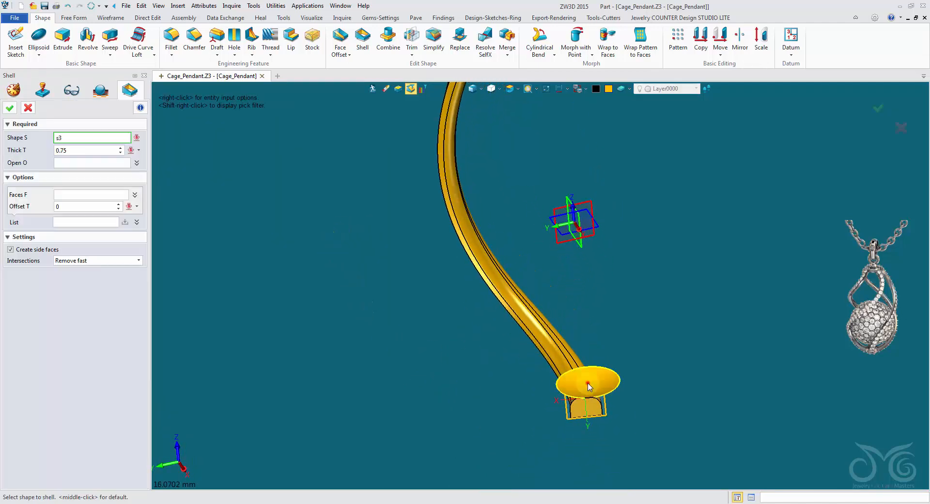
pyautogui.click(10, 109)
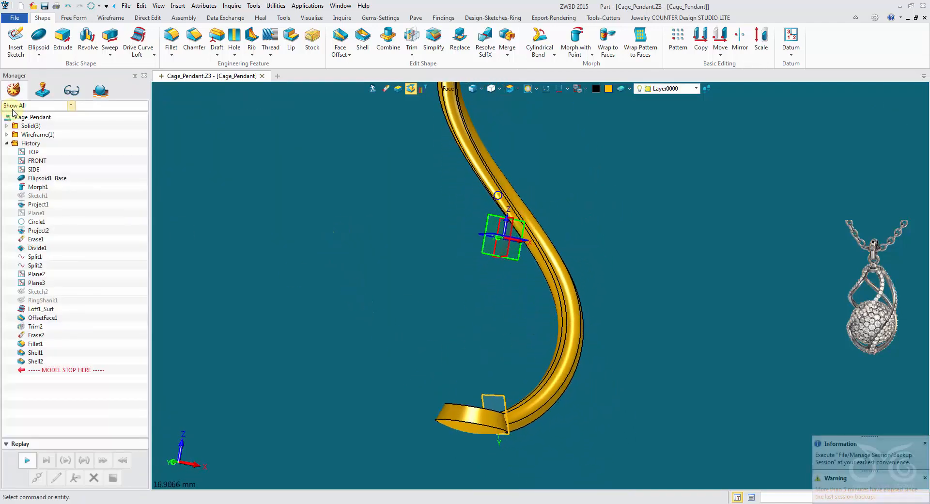
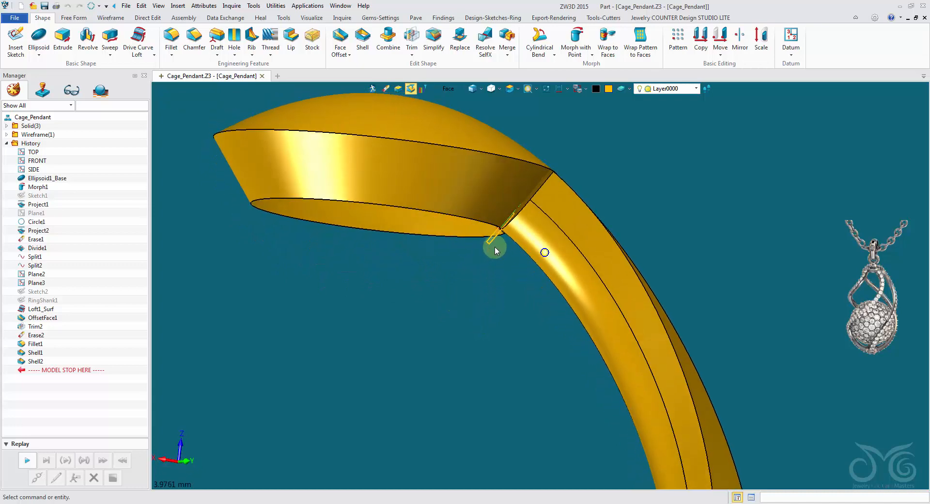
# Roll the model history back to just before the Loft1_Surf feature
pyautogui.moveTo(507, 286); pyautogui.dragTo(493, 342, button='middle')
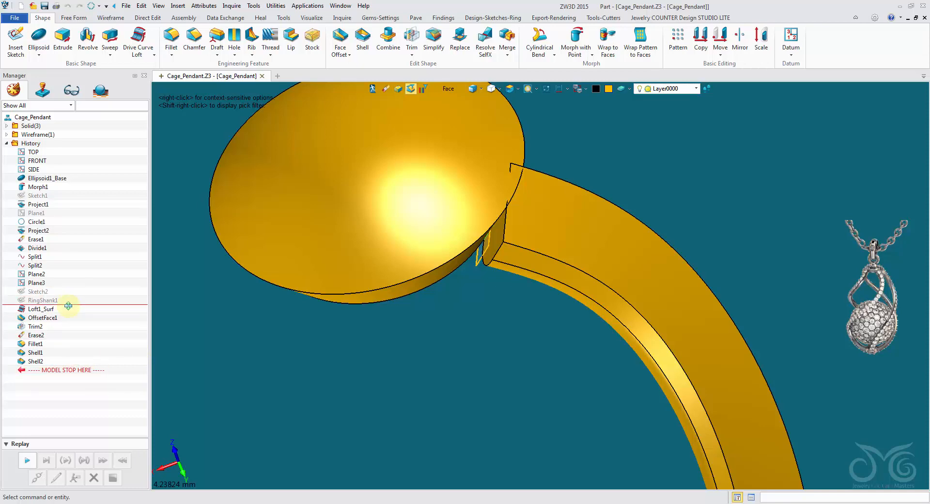
pyautogui.moveTo(68, 306); pyautogui.dragTo(69, 306)
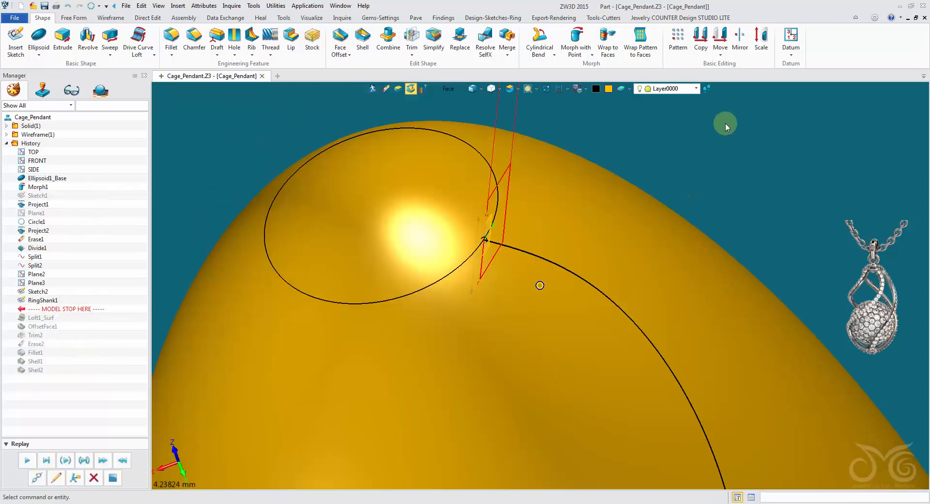
pyautogui.click(719, 39)
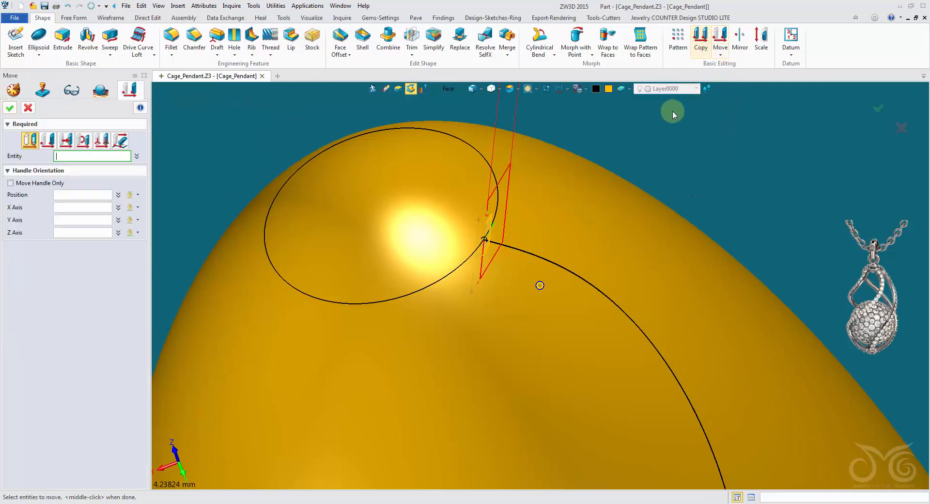
pyautogui.click(28, 108)
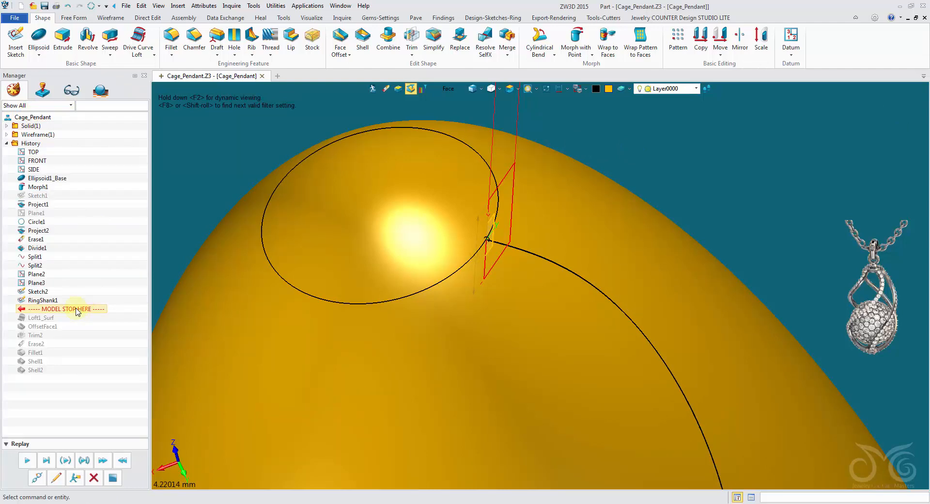
# Rotate Plane2 about its Y axis just before Sketch2 in the history, then replay the remaining features
pyautogui.moveTo(74, 293); pyautogui.dragTo(73, 291)
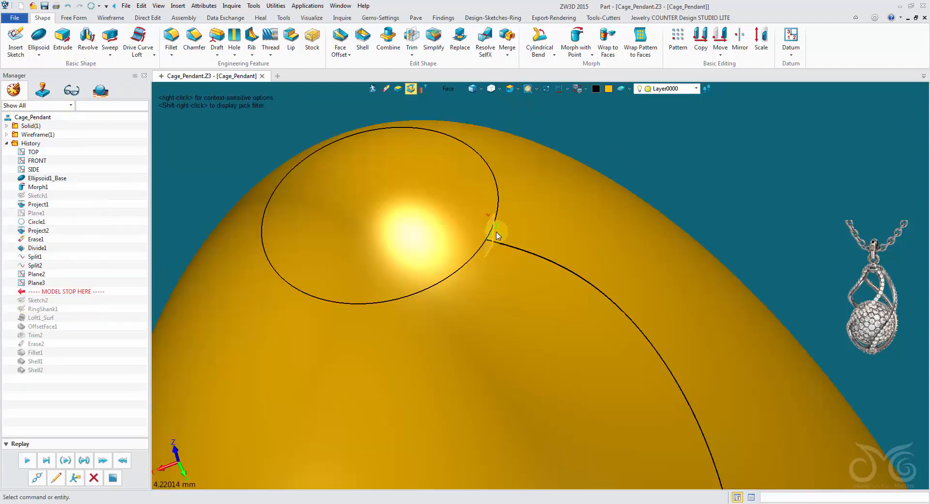
pyautogui.click(727, 38)
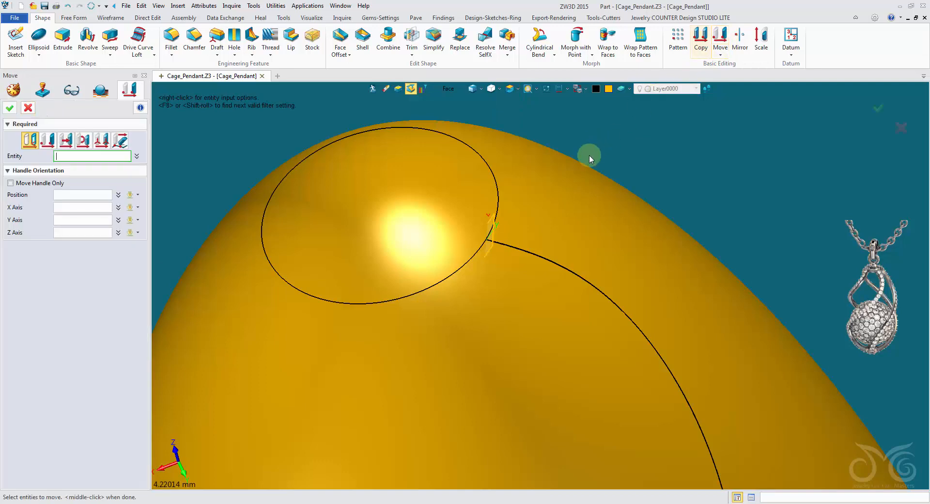
pyautogui.click(499, 237)
pyautogui.click(481, 97)
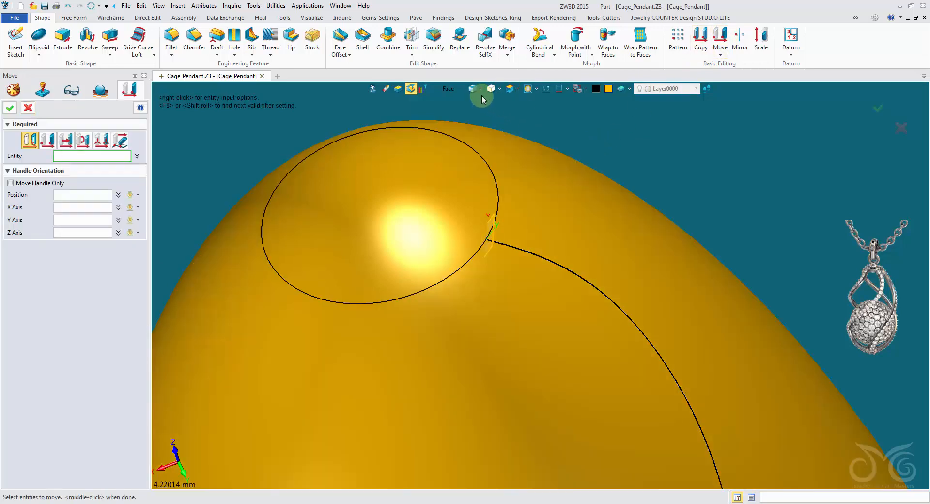
pyautogui.click(445, 89)
pyautogui.click(485, 166)
pyautogui.click(490, 237)
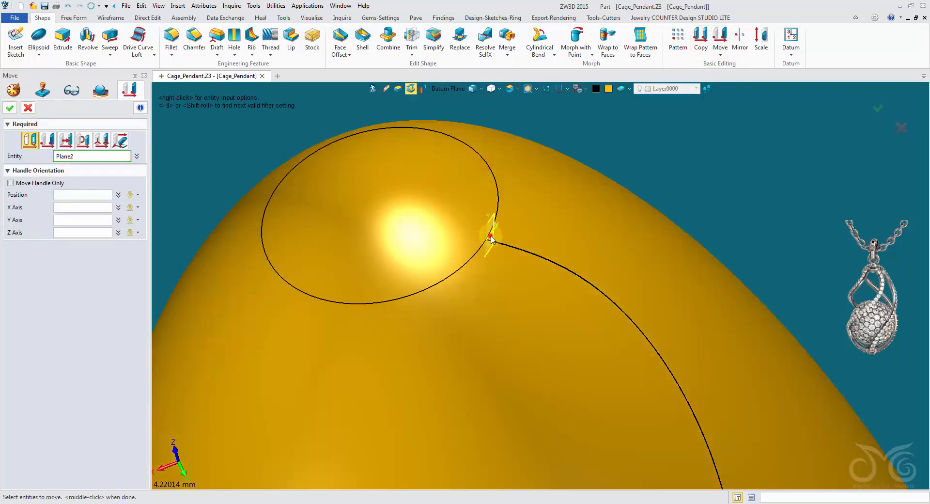
pyautogui.click(491, 237)
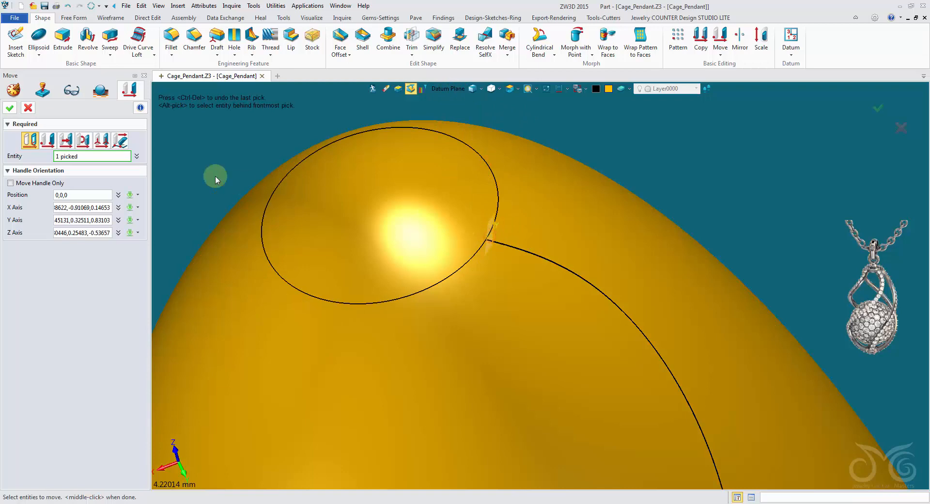
pyautogui.click(83, 141)
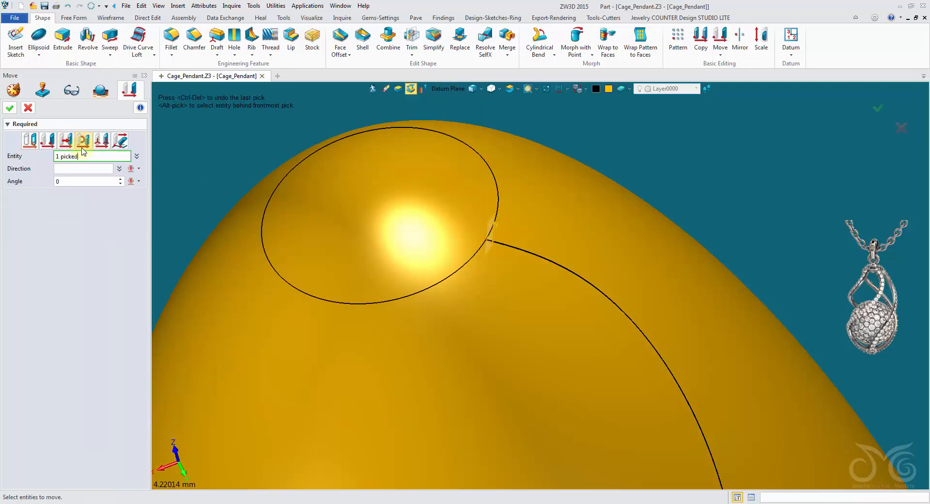
pyautogui.moveTo(233, 198)
pyautogui.mouseDown(button='middle')
pyautogui.moveTo(345, 225)
pyautogui.moveTo(389, 248)
pyautogui.mouseUp(button='middle')
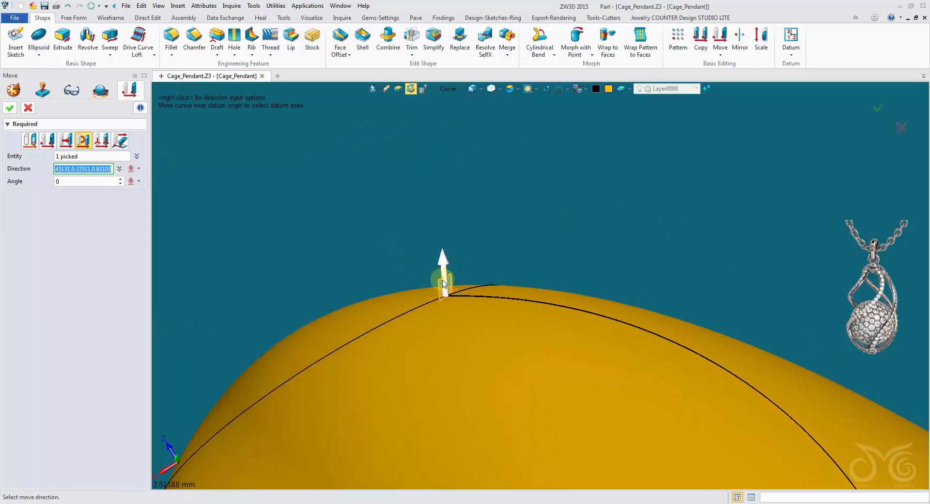
pyautogui.click(442, 284)
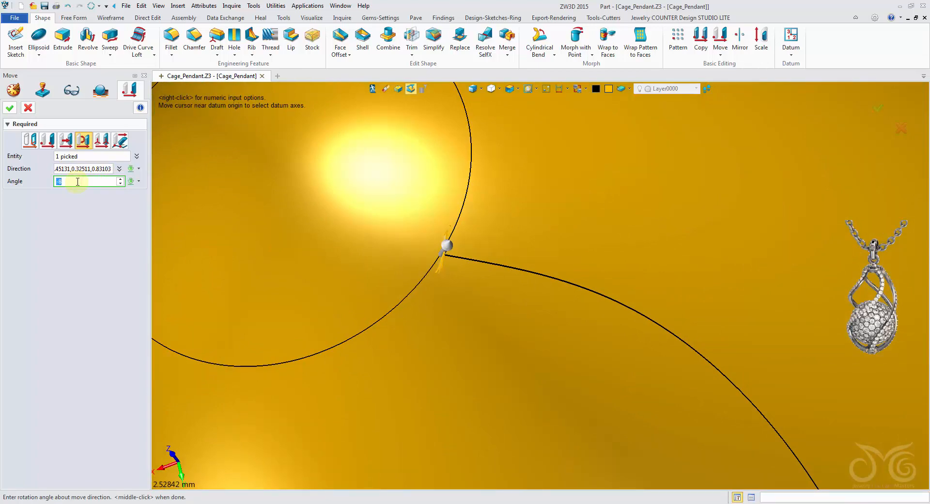
pyautogui.scroll(-4, 78, 181)
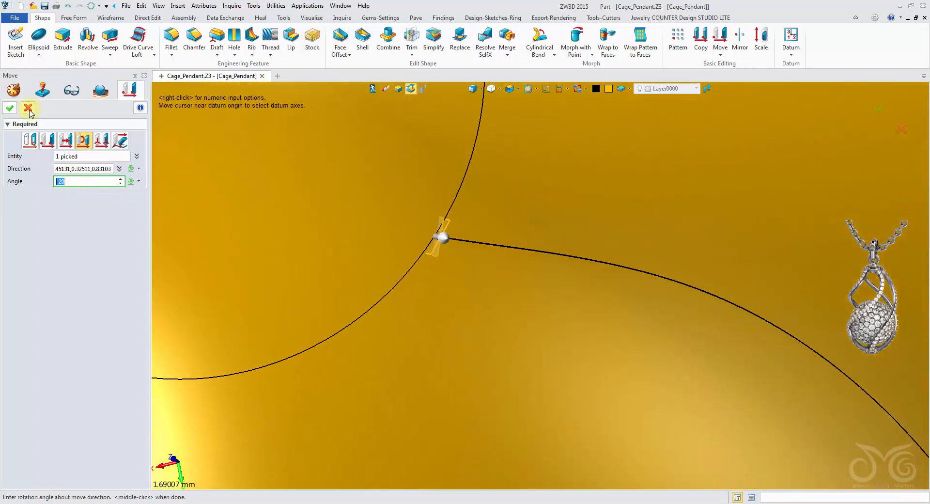
pyautogui.click(12, 108)
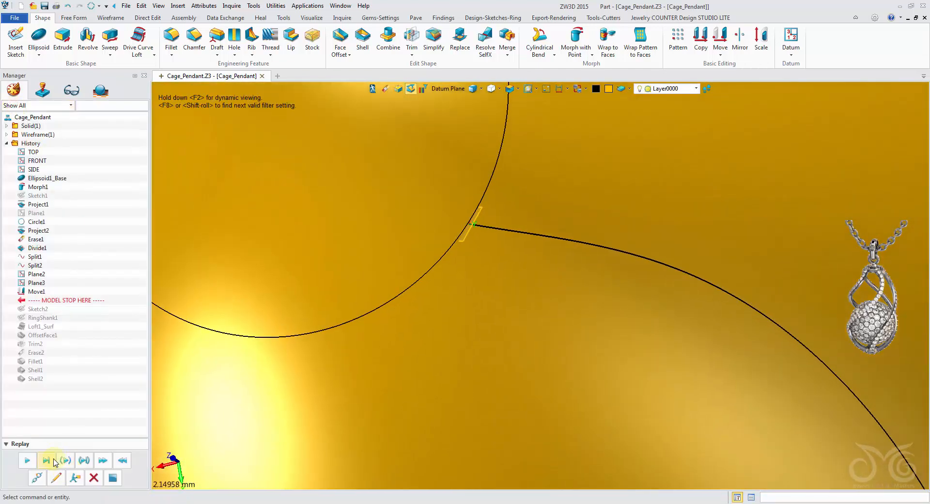
pyautogui.click(53, 463)
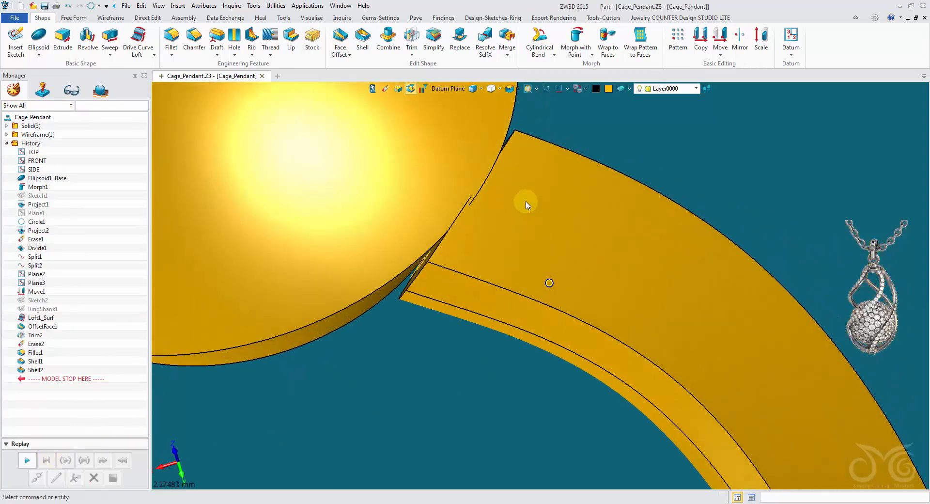
pyautogui.moveTo(526, 202)
pyautogui.mouseDown(button='right')
pyautogui.moveTo(478, 264)
pyautogui.moveTo(488, 219)
pyautogui.moveTo(540, 155)
pyautogui.moveTo(491, 248)
pyautogui.moveTo(540, 284)
pyautogui.moveTo(548, 193)
pyautogui.moveTo(593, 237)
pyautogui.moveTo(572, 255)
pyautogui.moveTo(476, 255)
pyautogui.moveTo(459, 230)
pyautogui.moveTo(536, 137)
pyautogui.moveTo(422, 307)
pyautogui.moveTo(287, 336)
pyautogui.moveTo(425, 166)
pyautogui.moveTo(447, 266)
pyautogui.moveTo(376, 158)
pyautogui.mouseUp(button='right')
# Start Gem btw. 2 Curves, using the strand's two long outer edges as the curves and its outer face as the surface
pyautogui.click(416, 18)
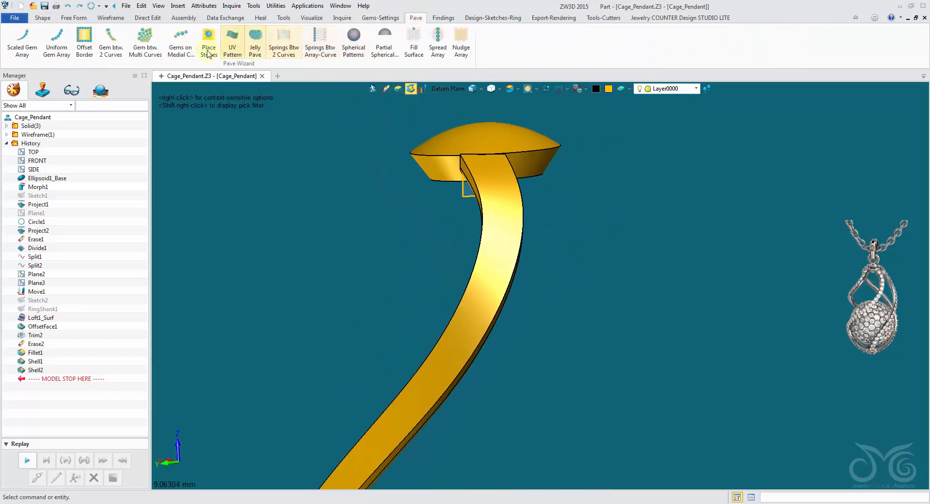
pyautogui.click(117, 47)
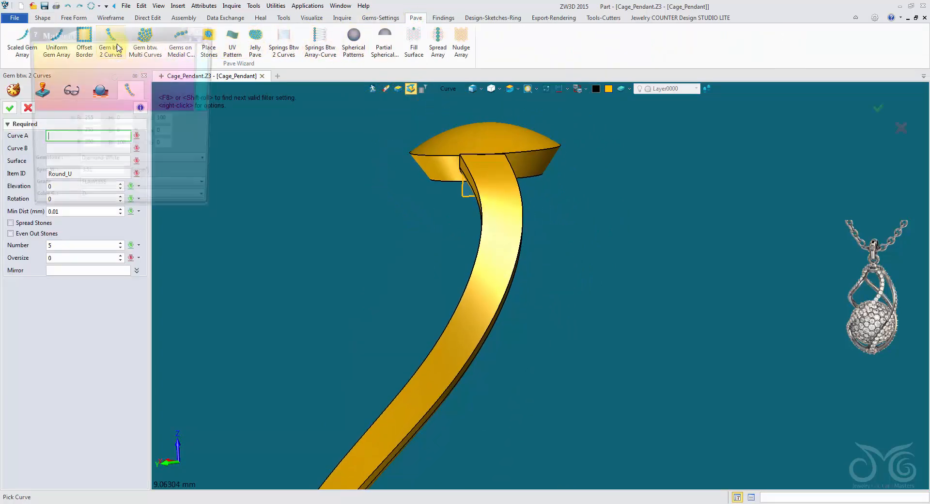
pyautogui.click(201, 31)
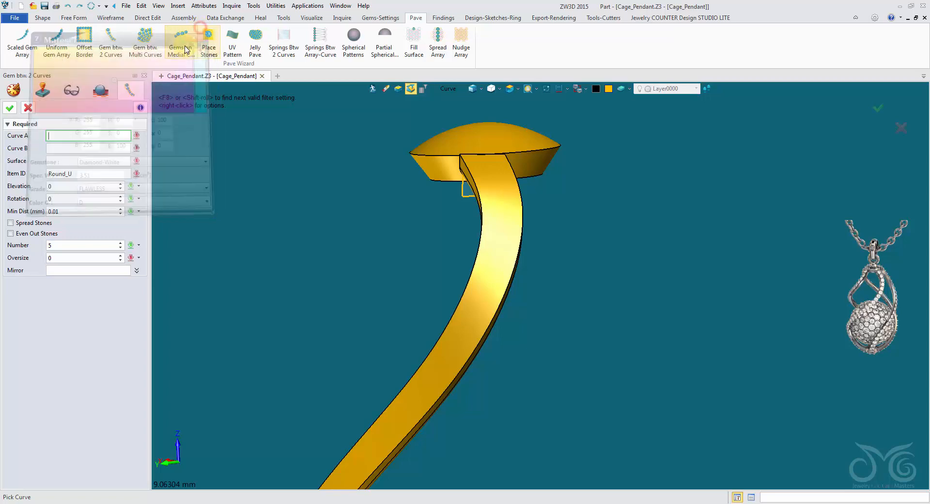
pyautogui.click(450, 88)
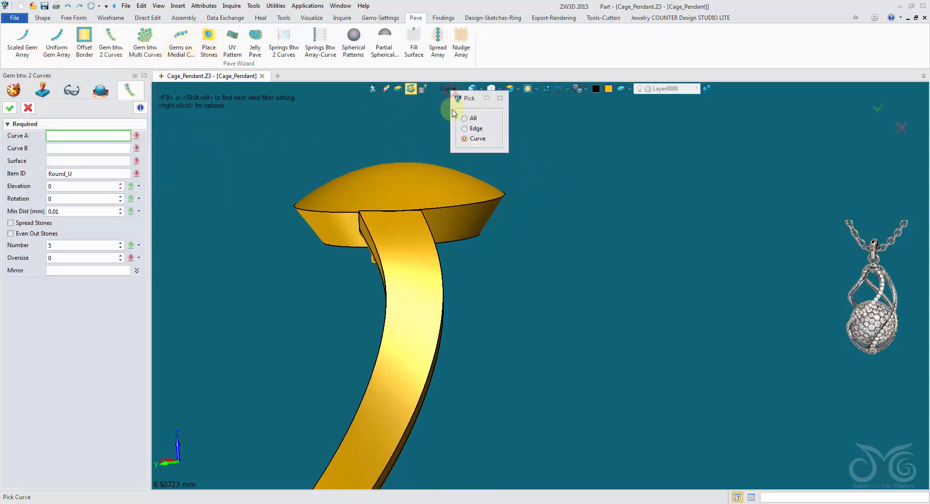
pyautogui.click(466, 130)
pyautogui.click(367, 228)
pyautogui.click(428, 225)
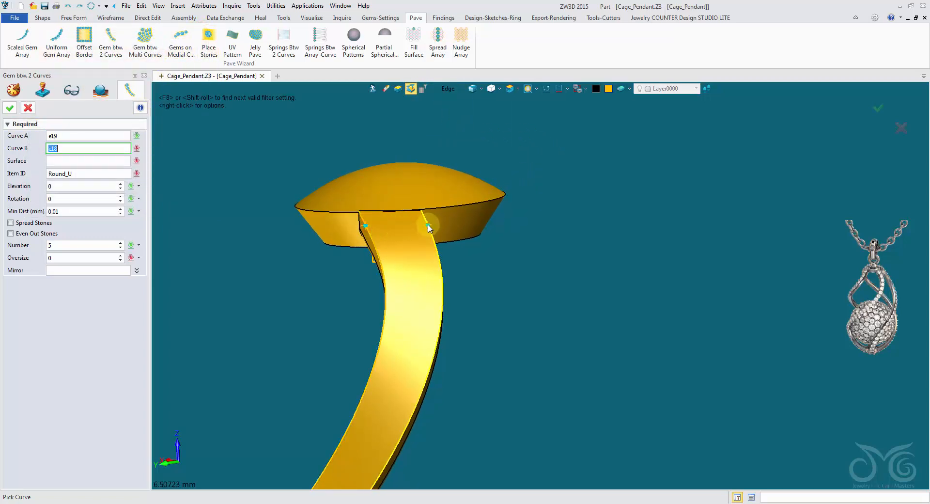
pyautogui.click(412, 237)
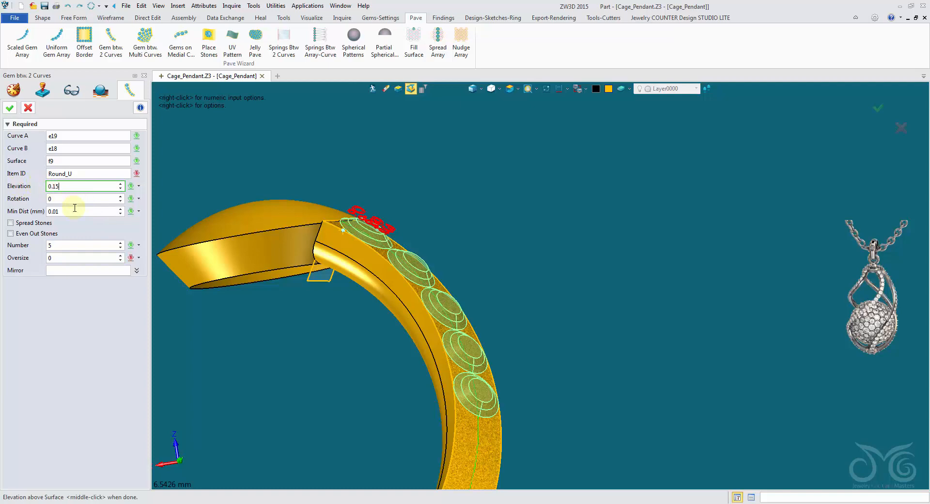
# Create 29 gems along the strand with an elevation of 0.15, with Spread Stones and Even Out Stones enabled
pyautogui.click(78, 246)
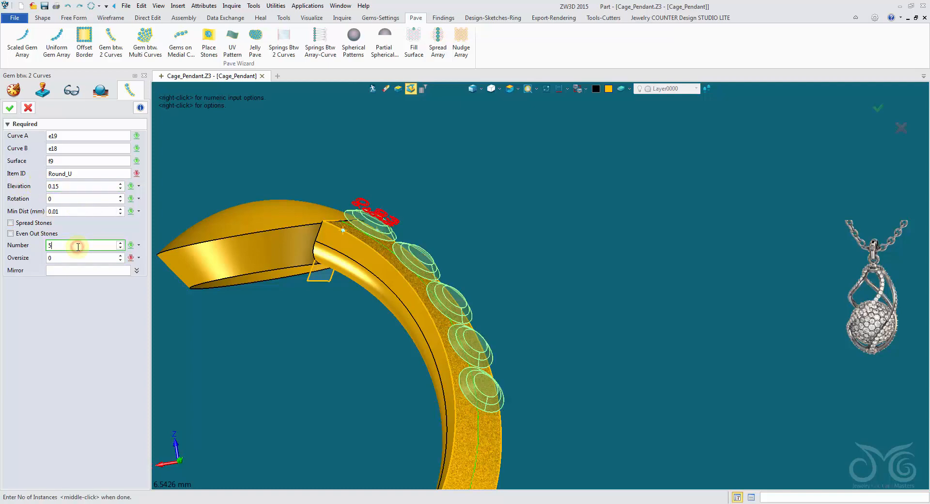
pyautogui.scroll(4, 78, 246)
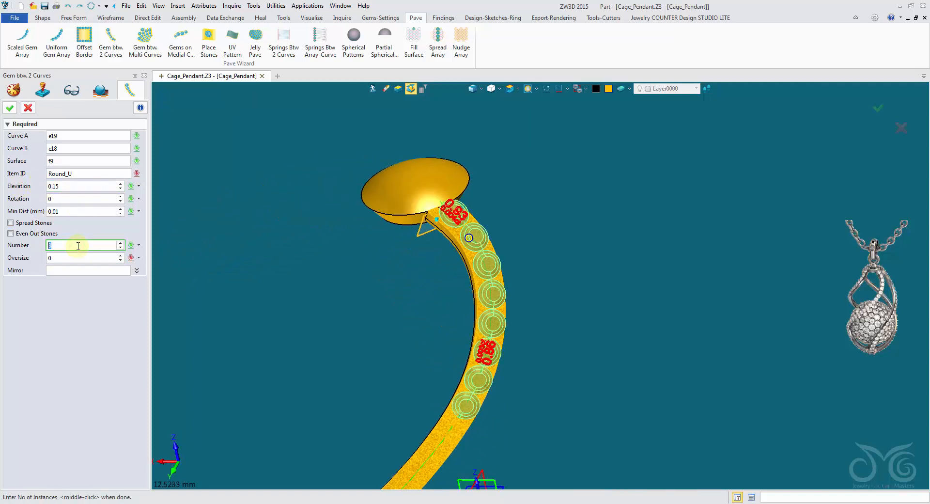
pyautogui.scroll(2, 78, 246)
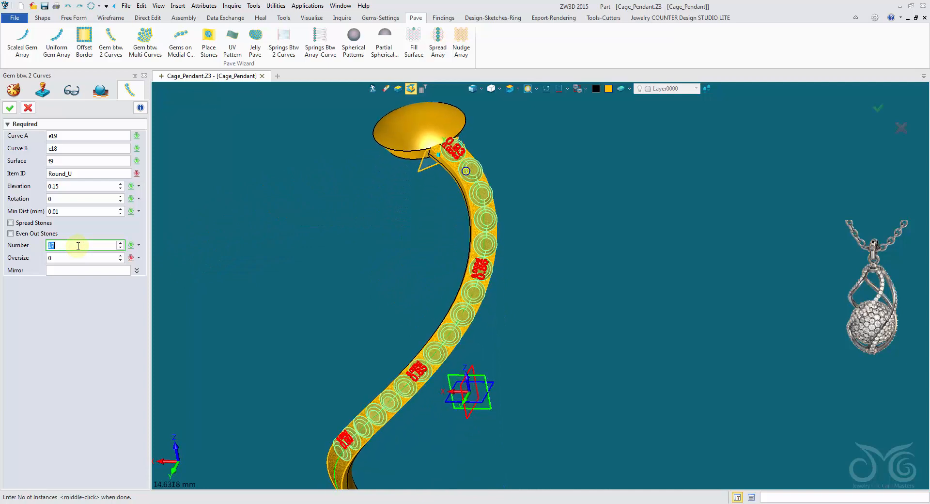
pyautogui.scroll(3, 78, 247)
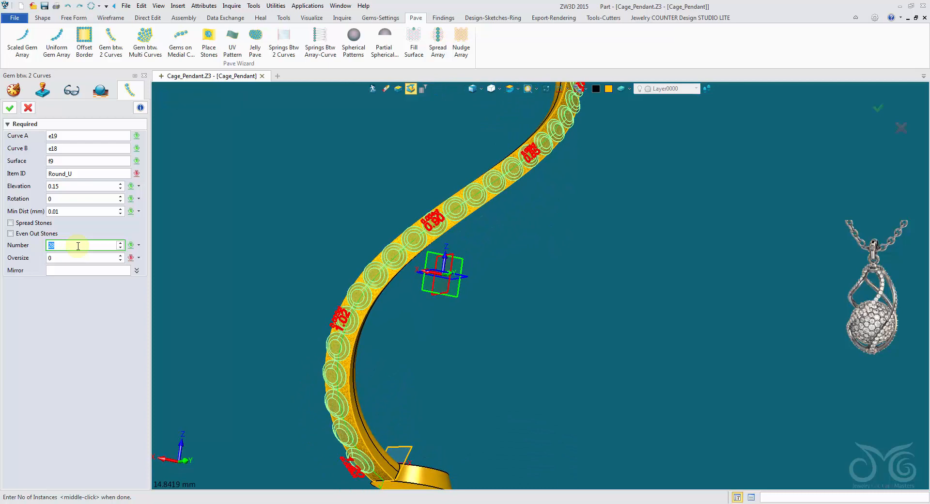
pyautogui.scroll(1, 78, 246)
pyautogui.click(38, 224)
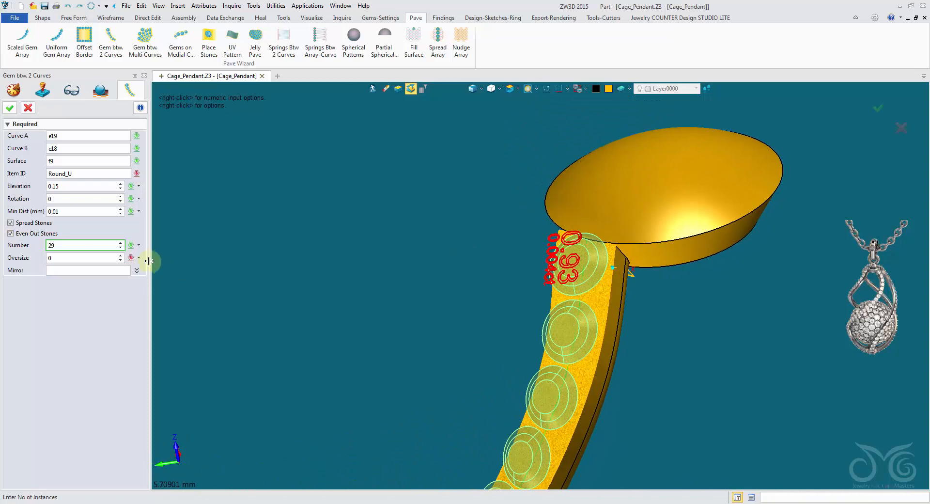
pyautogui.click(10, 108)
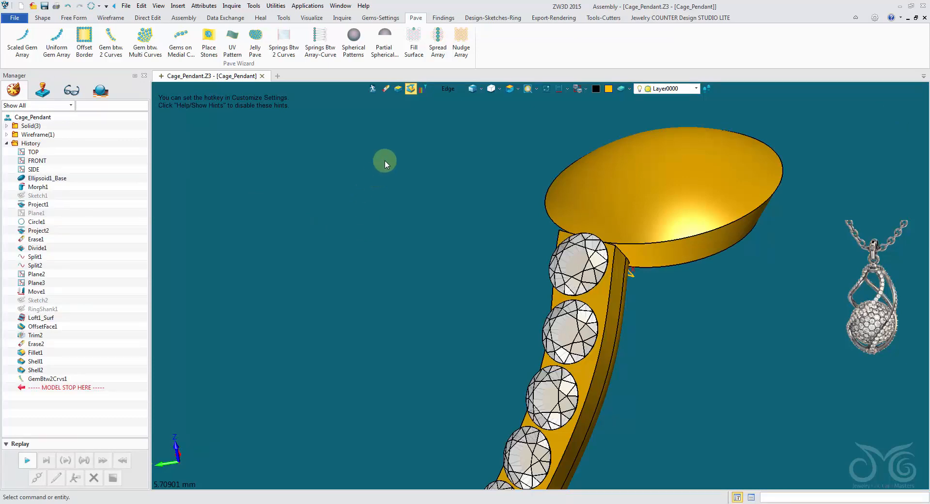
# Start Scaled Prongs and choose the whole gem row on the strand as the stones, using the Feature pick filter
pyautogui.click(382, 18)
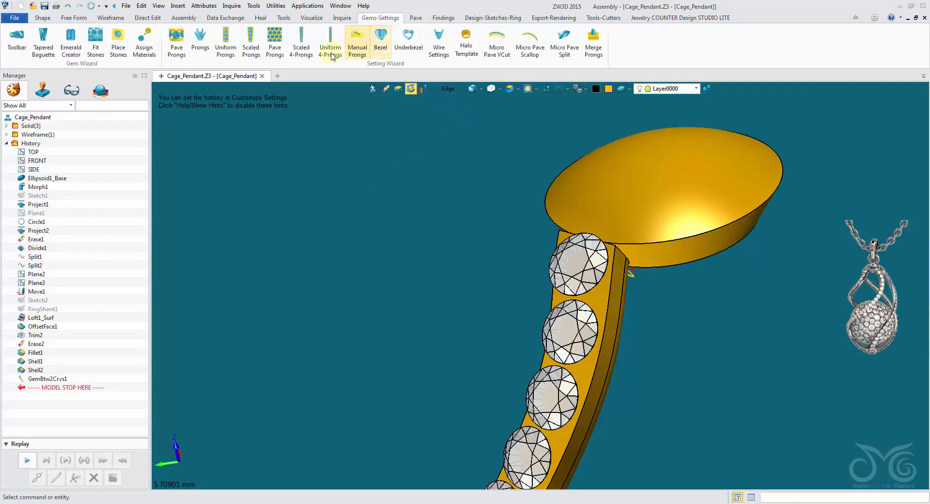
pyautogui.click(252, 55)
pyautogui.moveTo(264, 92)
pyautogui.mouseDown(button='right')
pyautogui.moveTo(306, 110)
pyautogui.moveTo(450, 110)
pyautogui.moveTo(446, 91)
pyautogui.mouseUp(button='right')
pyautogui.click(447, 89)
pyautogui.click(464, 125)
pyautogui.click(559, 214)
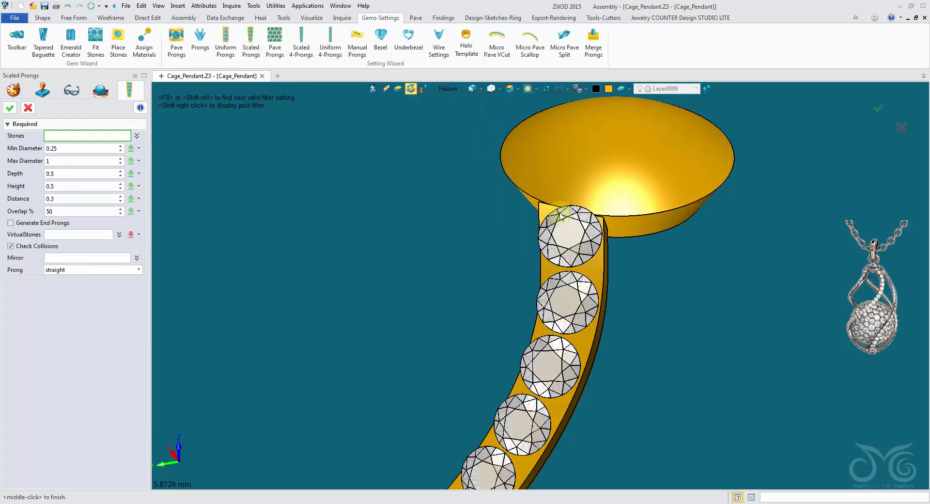
pyautogui.moveTo(569, 237); pyautogui.dragTo(569, 230, button='right')
pyautogui.scroll(3, 569, 230)
pyautogui.moveTo(540, 266); pyautogui.dragTo(497, 215, button='right')
# Set the prong overlap to 25% and the prong height to 0.35, keeping the distance at 0.3
pyautogui.click(72, 212)
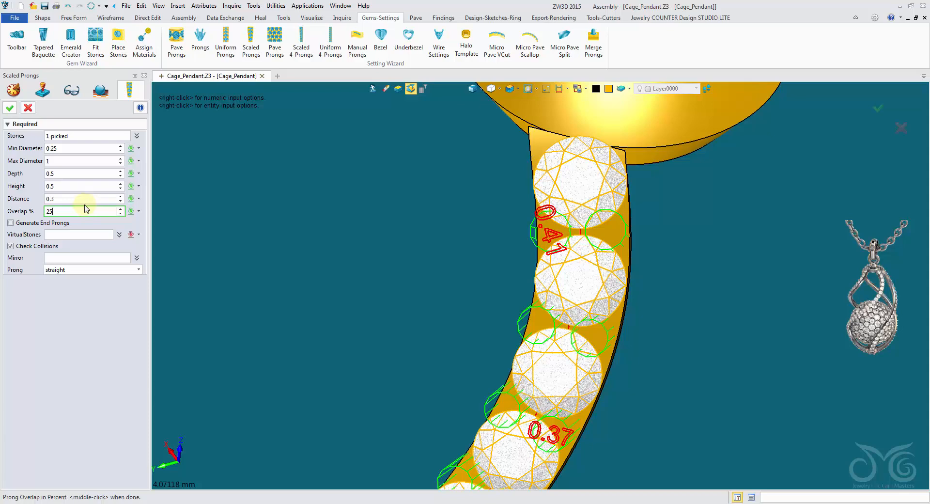
pyautogui.click(81, 197)
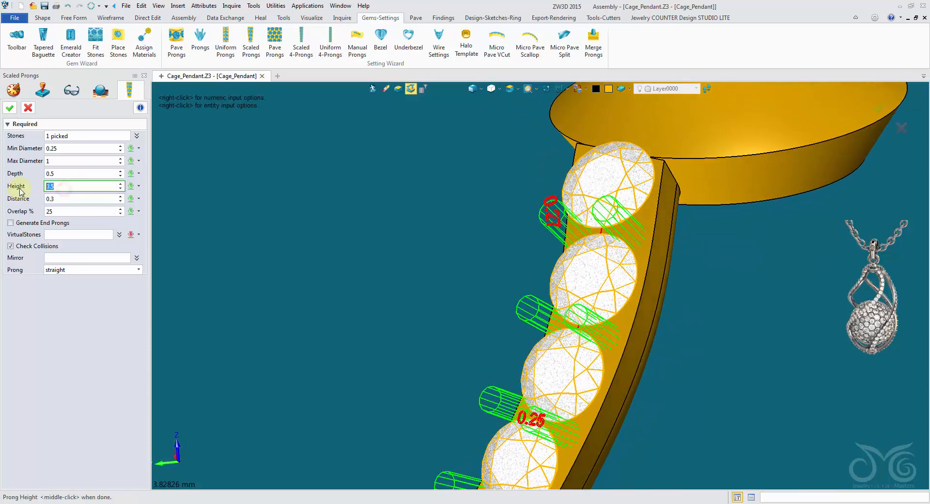
pyautogui.write('0.')
pyautogui.press('Return')
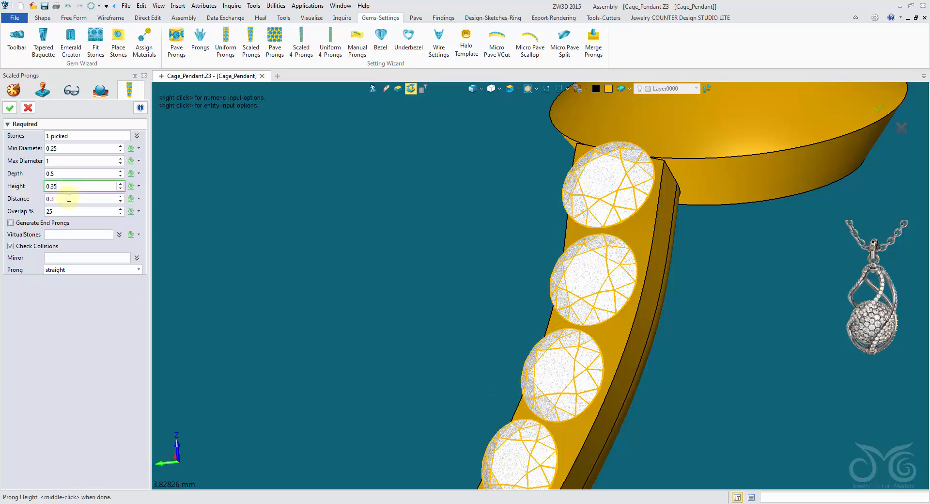
pyautogui.click(68, 199)
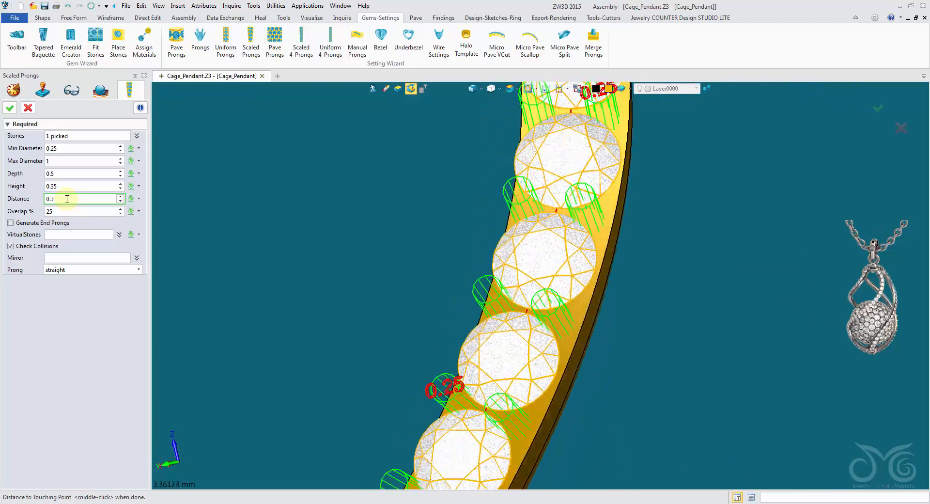
pyautogui.click(66, 212)
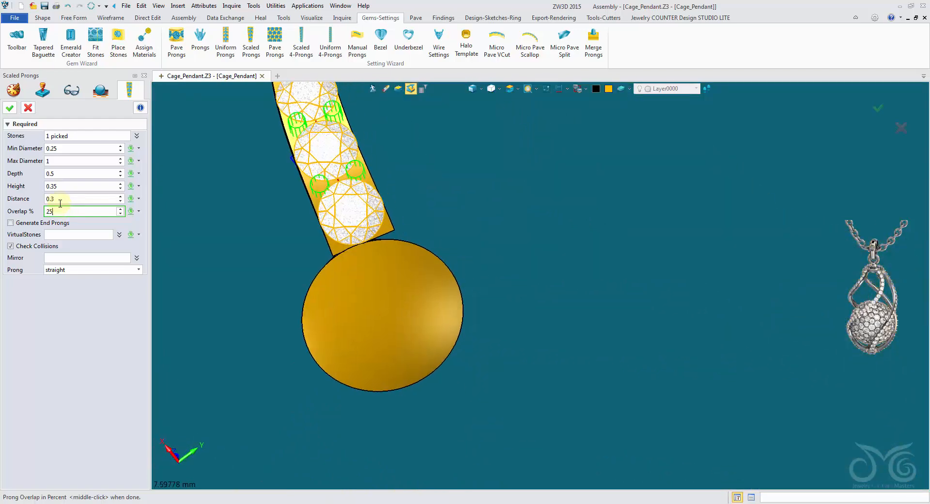
# Place a virtual stone just beyond each end of the gem row and create the scaled prongs
pyautogui.click(53, 235)
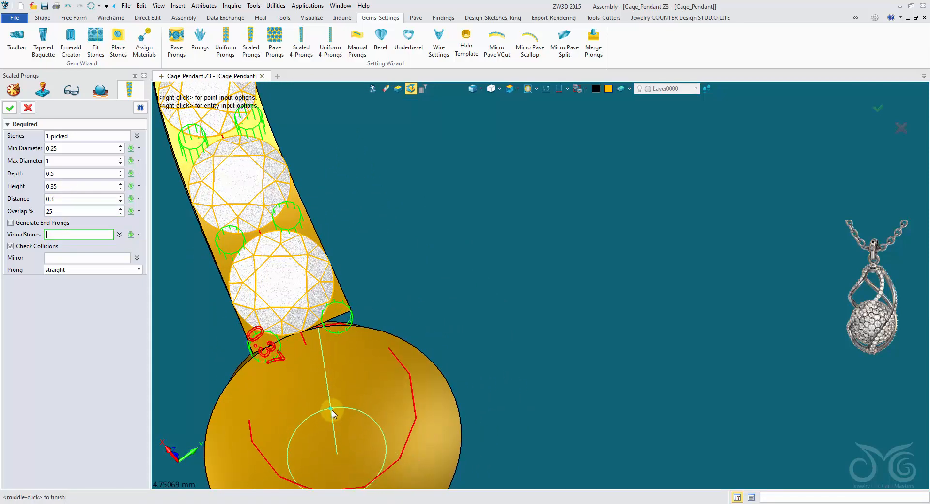
pyautogui.click(330, 405)
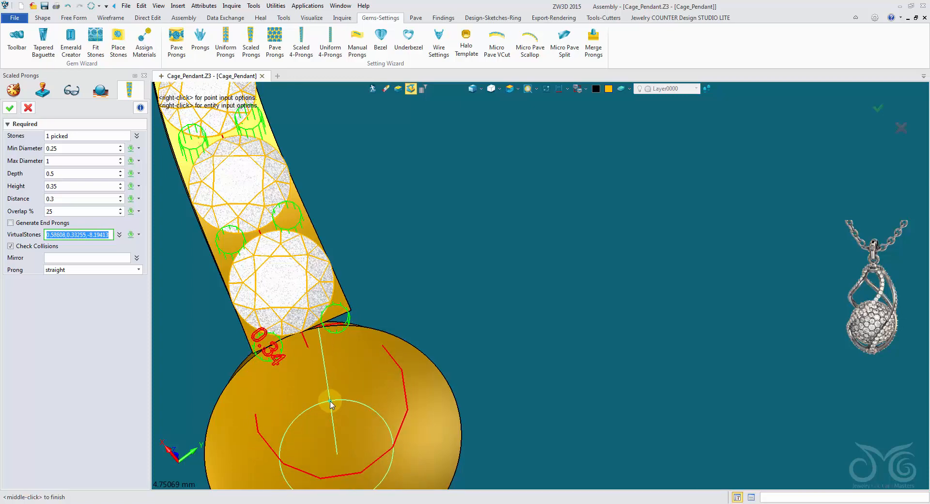
pyautogui.moveTo(330, 405); pyautogui.dragTo(155, 202, button='middle')
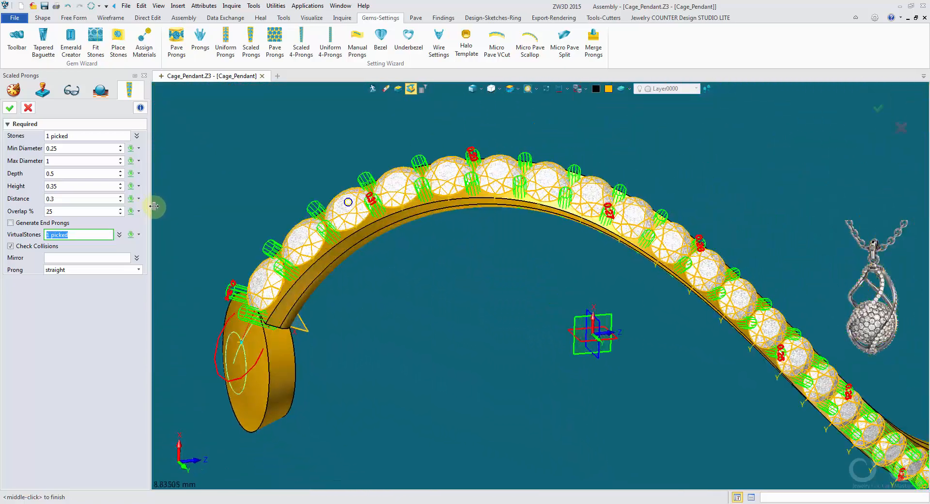
pyautogui.scroll(8, 423, 297)
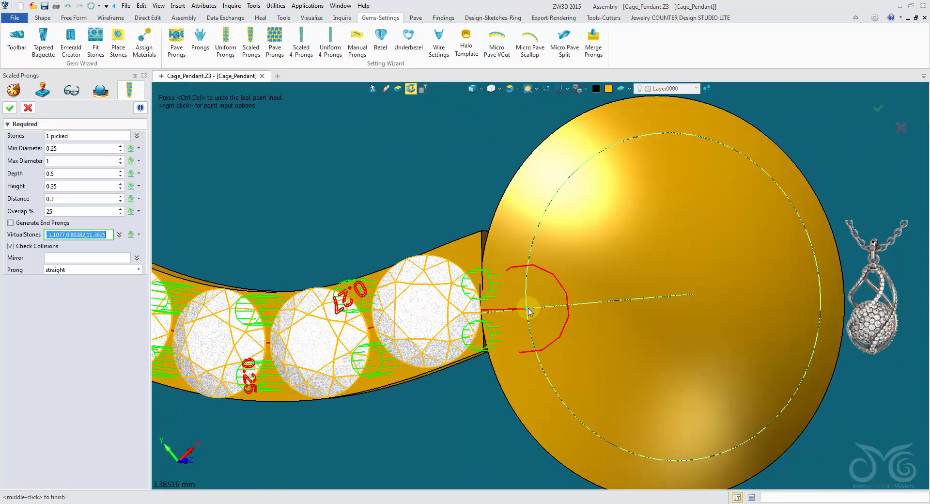
pyautogui.moveTo(556, 287); pyautogui.dragTo(559, 257, button='right')
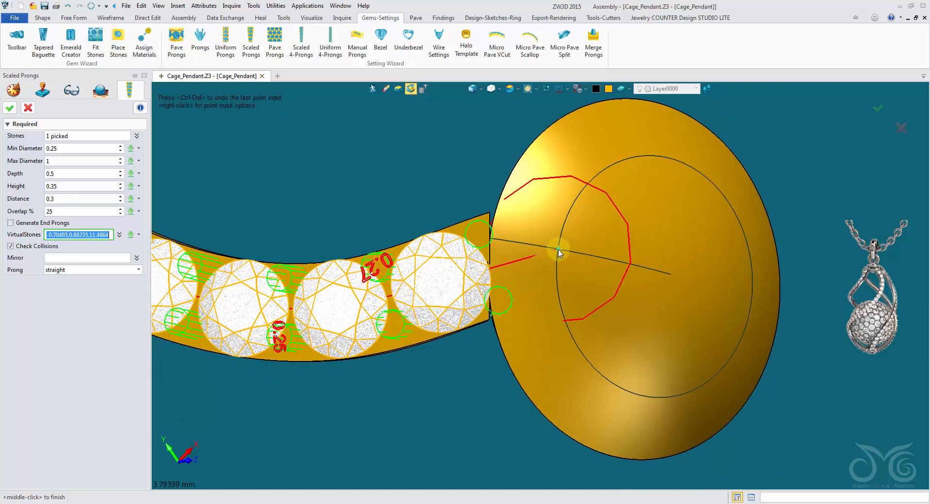
pyautogui.click(559, 250)
pyautogui.moveTo(558, 250); pyautogui.dragTo(555, 250, button='right')
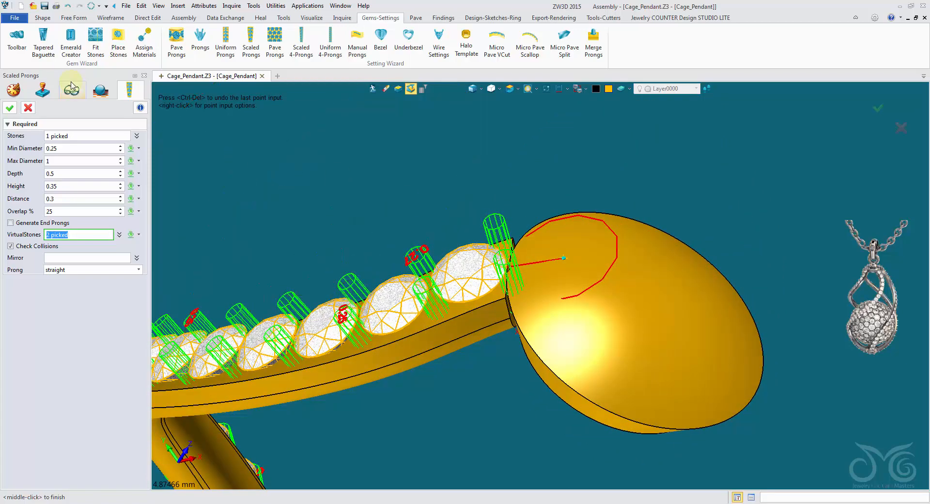
pyautogui.click(11, 108)
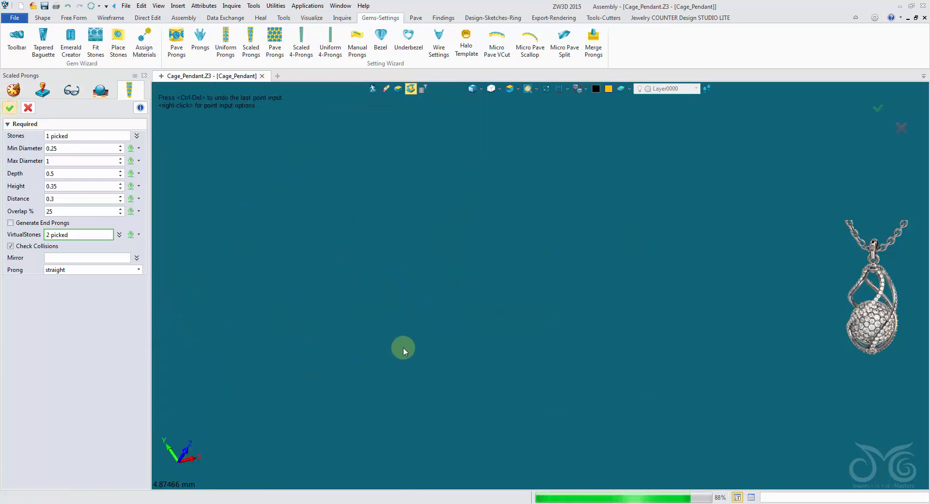
# Tweak all the scaled prongs on the strand, setting their Dome to 0.10 and their Height to 0.25
pyautogui.moveTo(394, 275); pyautogui.dragTo(300, 150, button='right')
pyautogui.moveTo(157, 47); pyautogui.dragTo(304, 52)
pyautogui.click(212, 72)
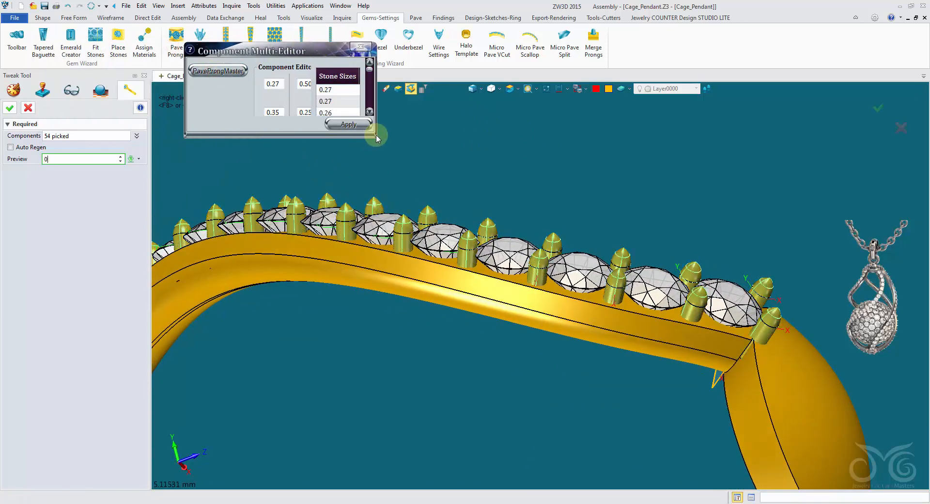
pyautogui.moveTo(378, 140); pyautogui.dragTo(744, 216)
pyautogui.moveTo(651, 50); pyautogui.dragTo(662, 21)
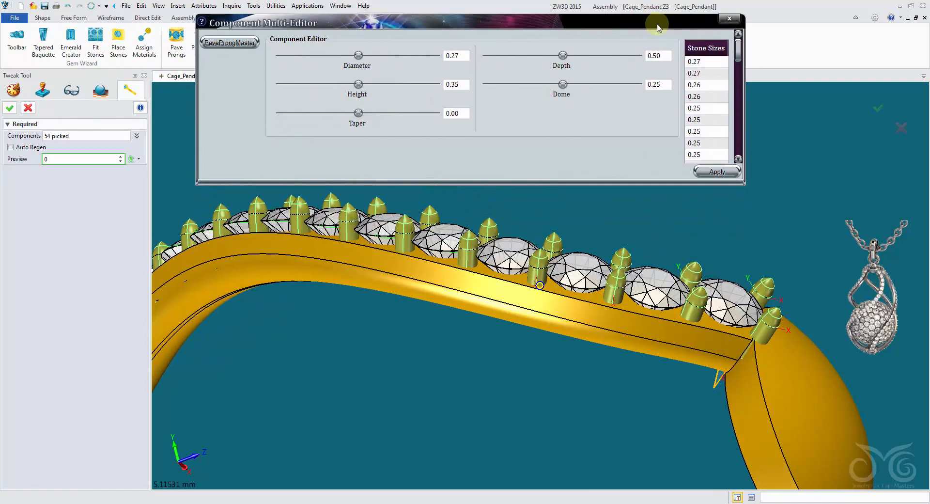
pyautogui.click(691, 109)
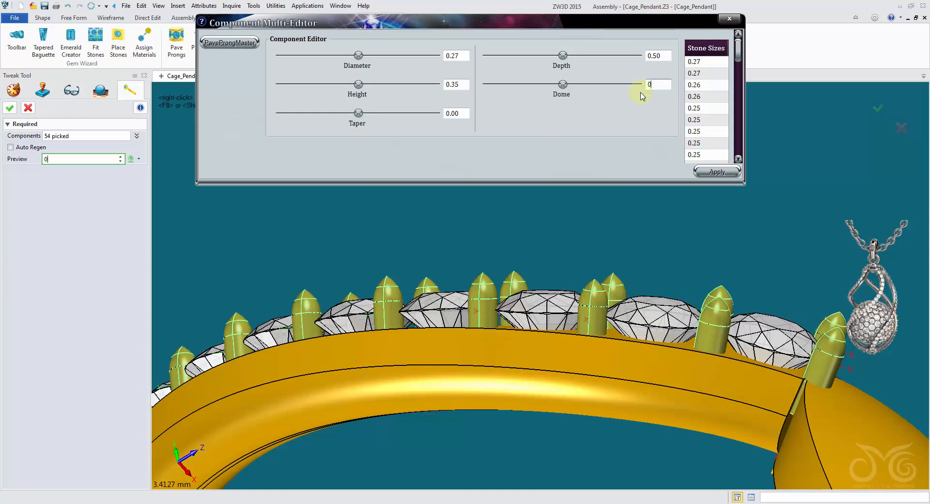
pyautogui.click(716, 173)
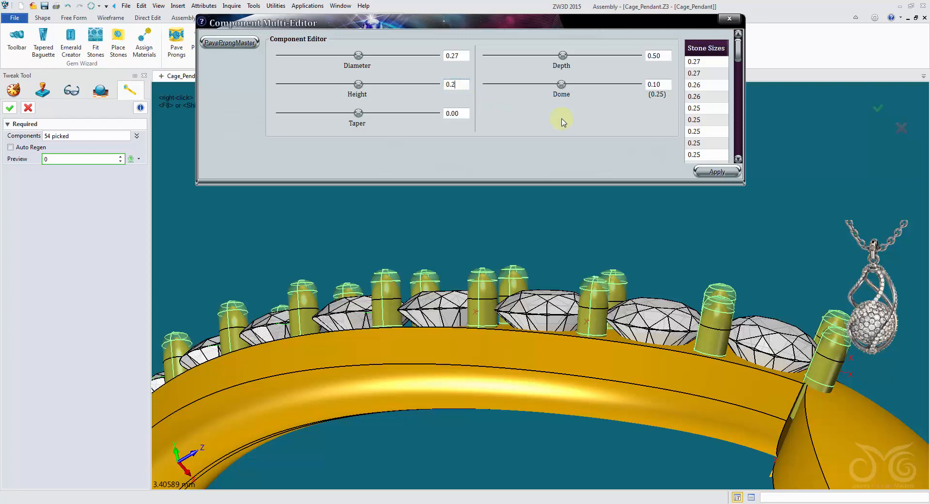
pyautogui.click(706, 174)
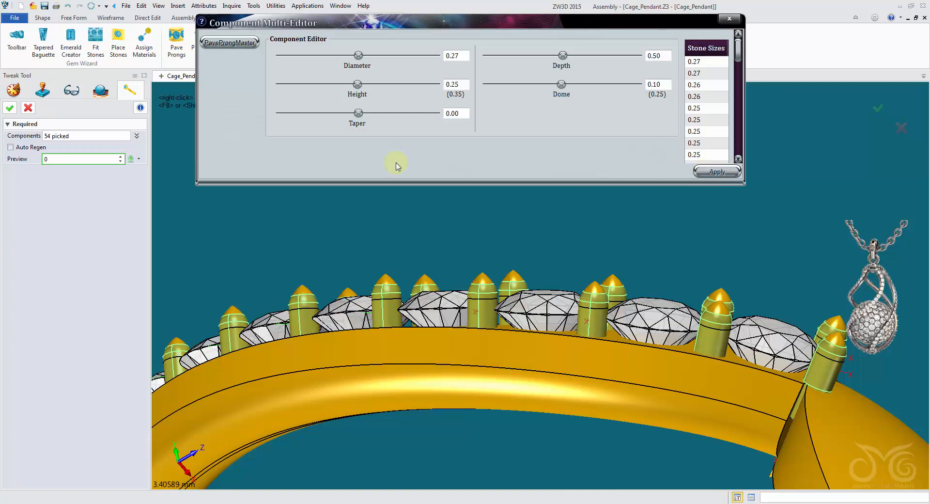
pyautogui.click(10, 109)
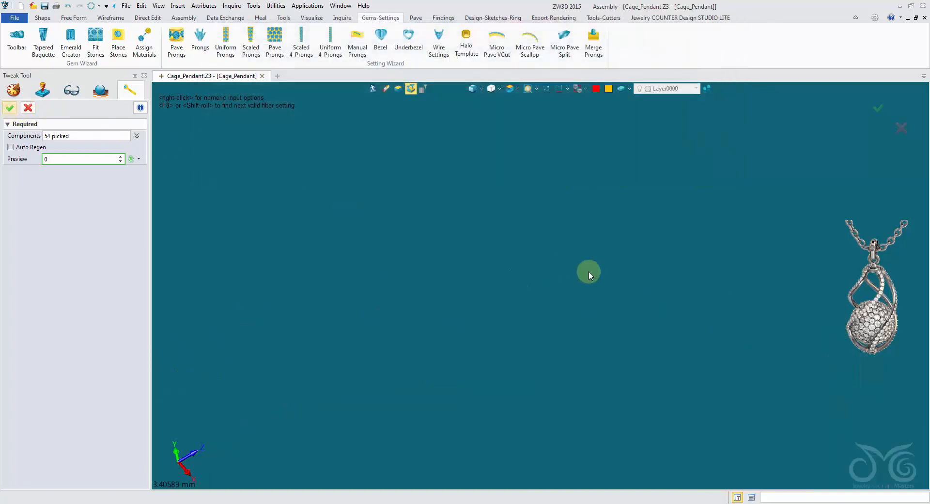
# Hide the JCD datums layer so that the gem and prong axes are not displayed
pyautogui.scroll(3, 589, 271)
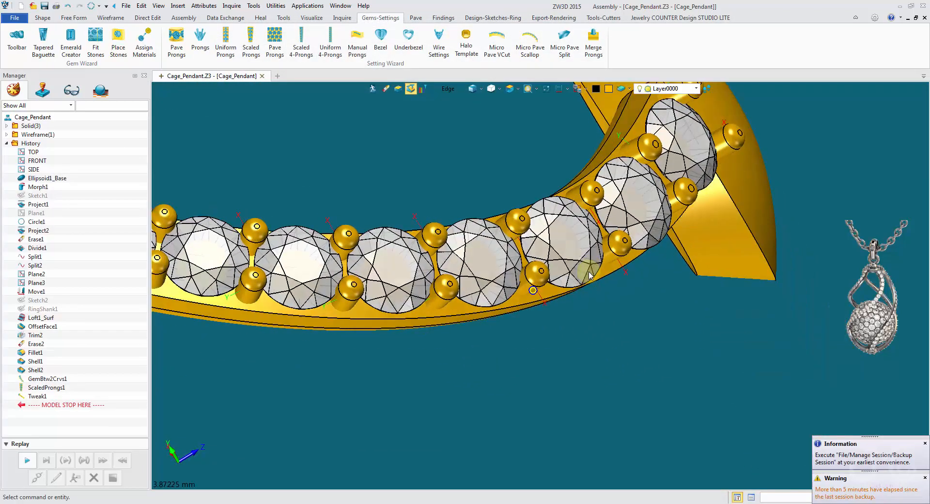
pyautogui.moveTo(589, 275); pyautogui.dragTo(597, 187, button='middle')
pyautogui.click(696, 88)
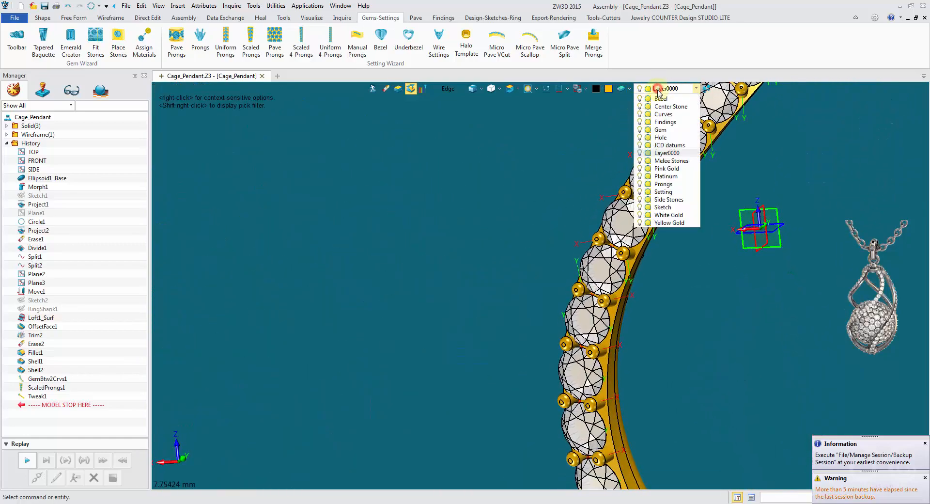
pyautogui.click(640, 145)
pyautogui.click(840, 205)
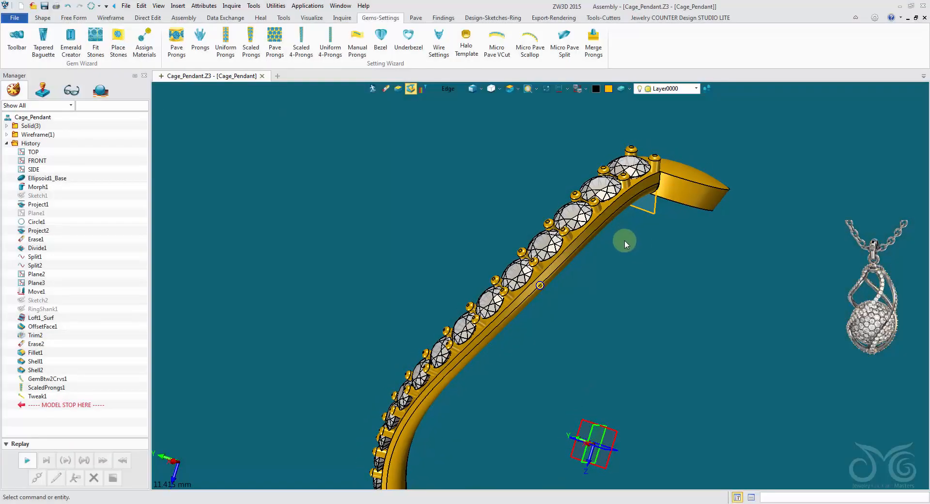
# Create pilot cutters for the whole gem row with scale 1, elevation 0 mm and rotation 0
pyautogui.click(610, 19)
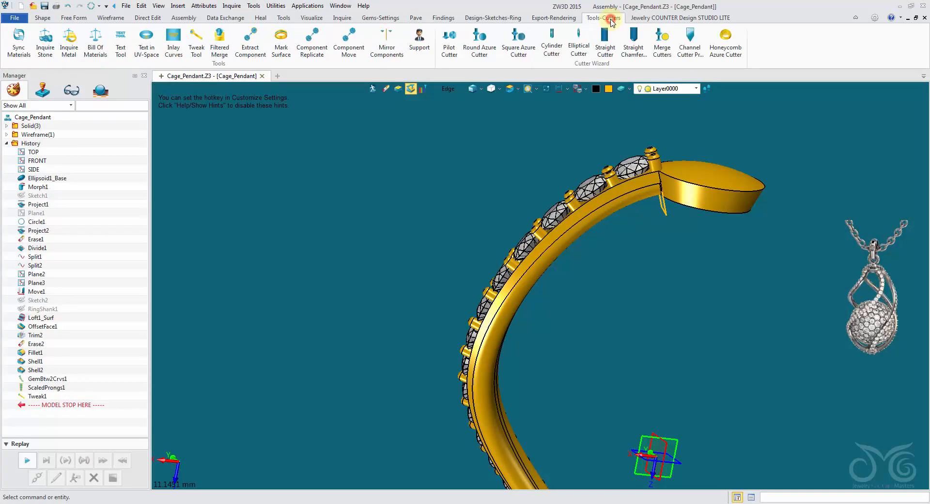
pyautogui.click(448, 50)
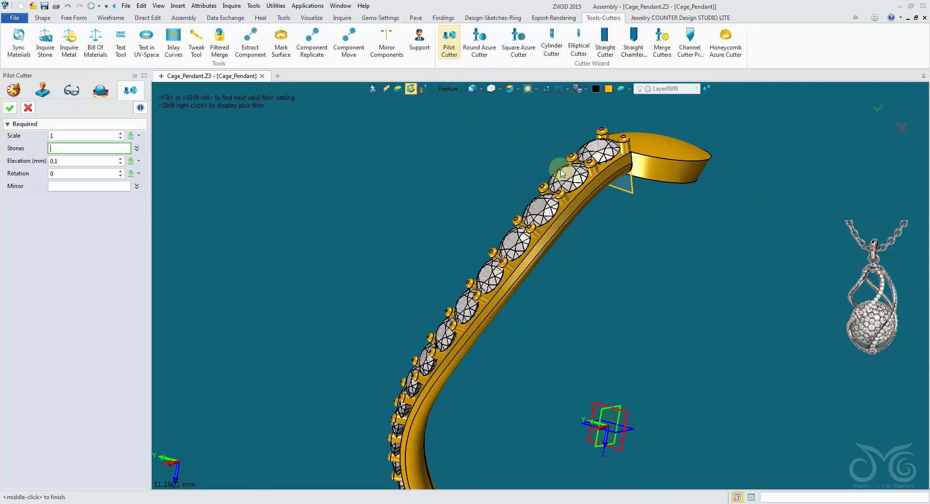
pyautogui.click(565, 174)
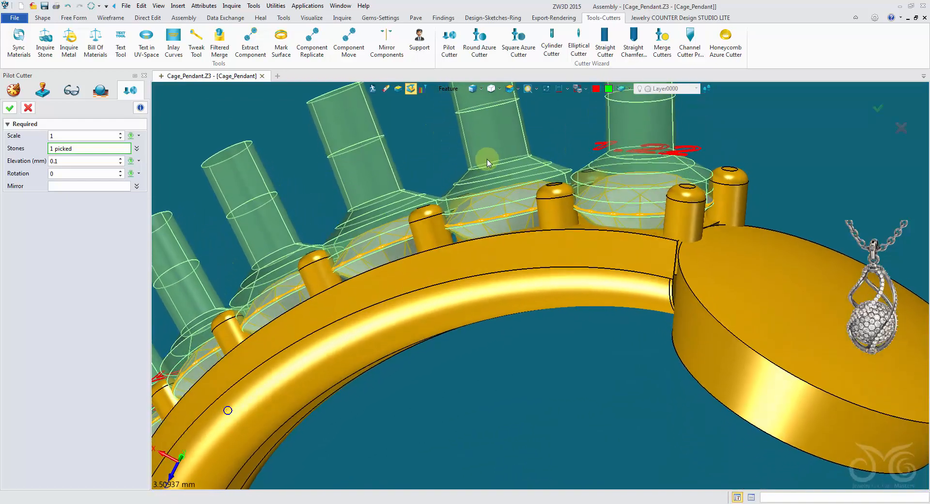
pyautogui.click(89, 162)
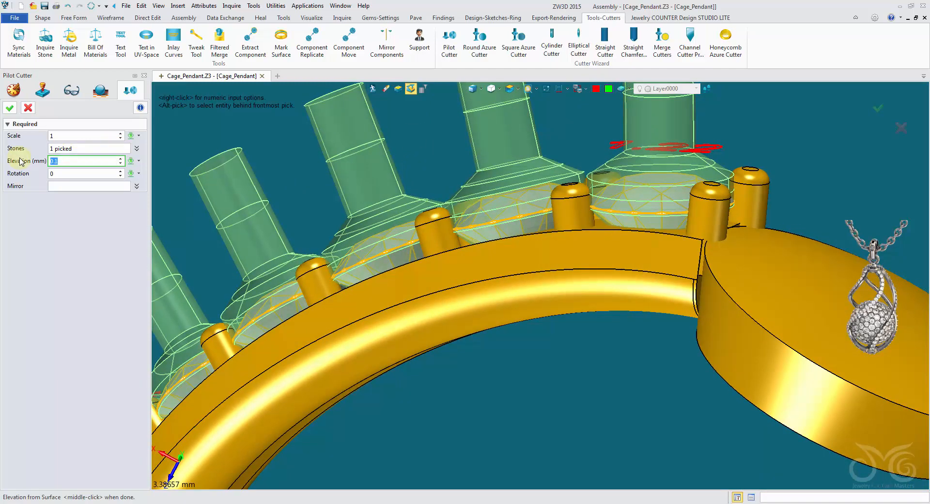
pyautogui.click(72, 173)
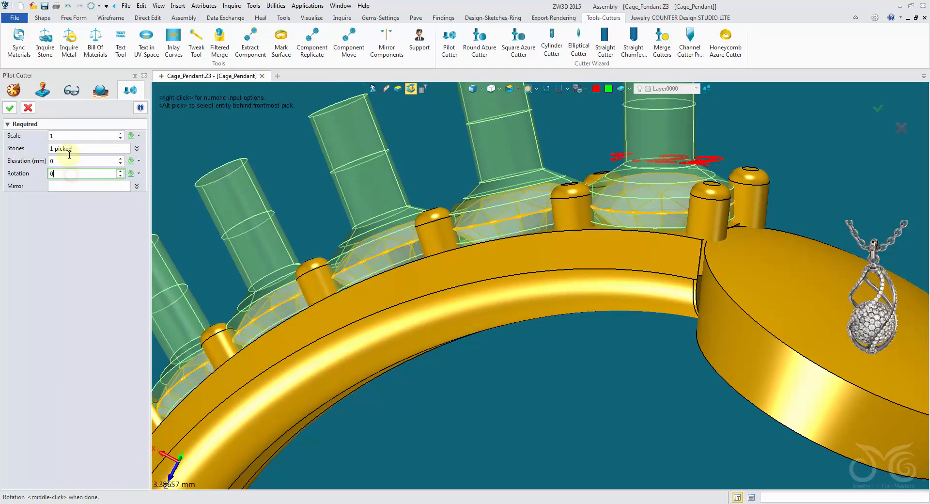
pyautogui.click(9, 108)
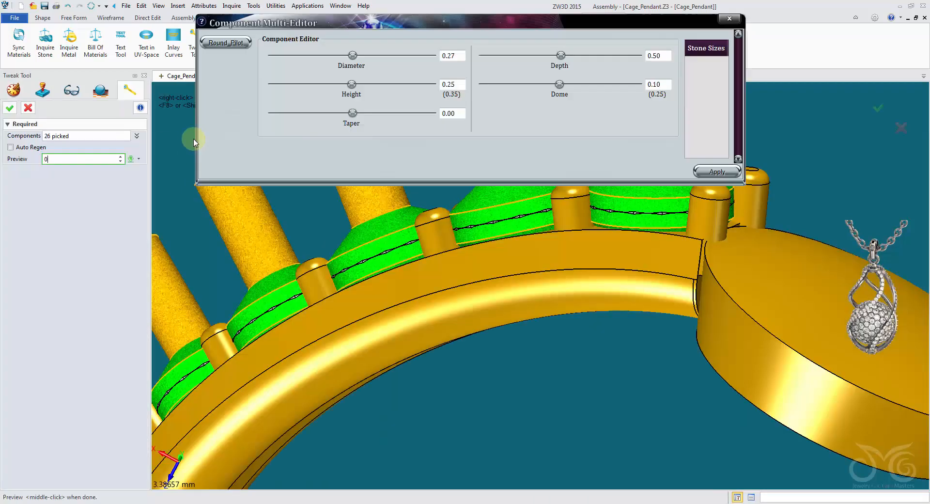
# Load the Round_Pilot component into the Component Multi-Editor and apply a GirdleThickness of 0.01 to the cutters
pyautogui.click(238, 43)
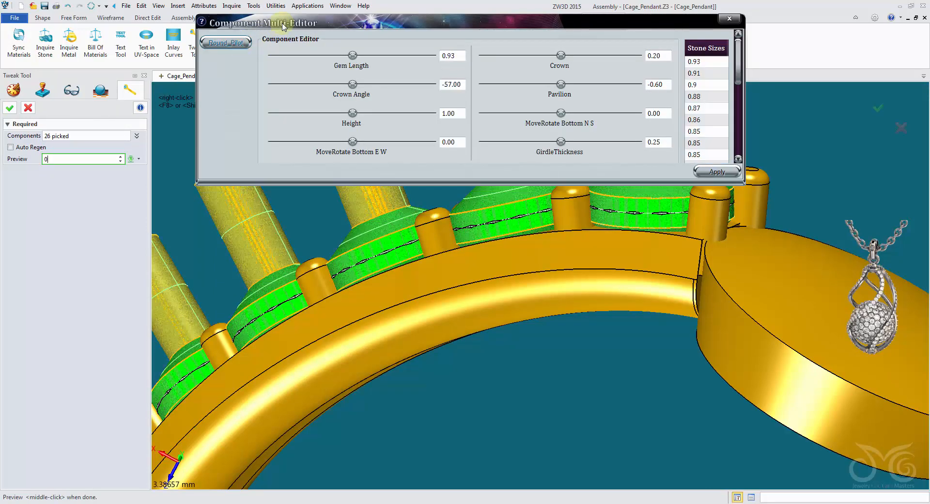
pyautogui.moveTo(283, 23); pyautogui.dragTo(109, 11)
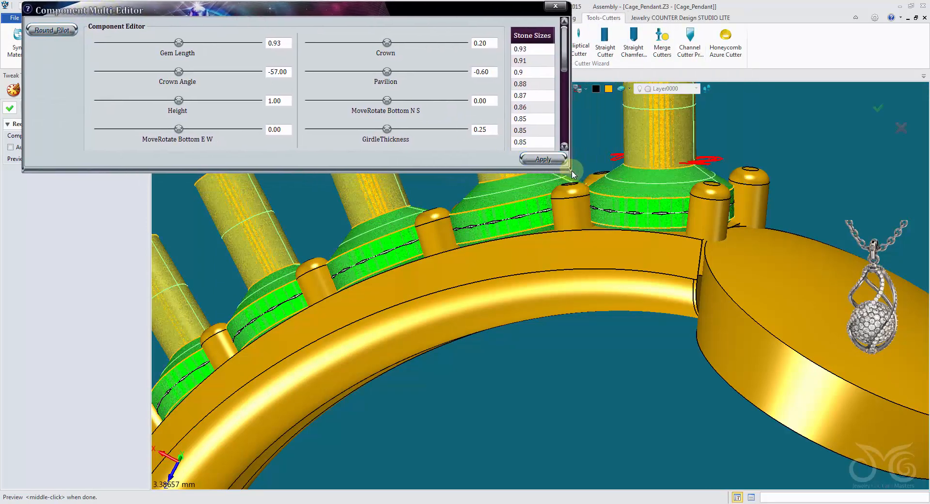
pyautogui.moveTo(570, 173); pyautogui.dragTo(291, 280)
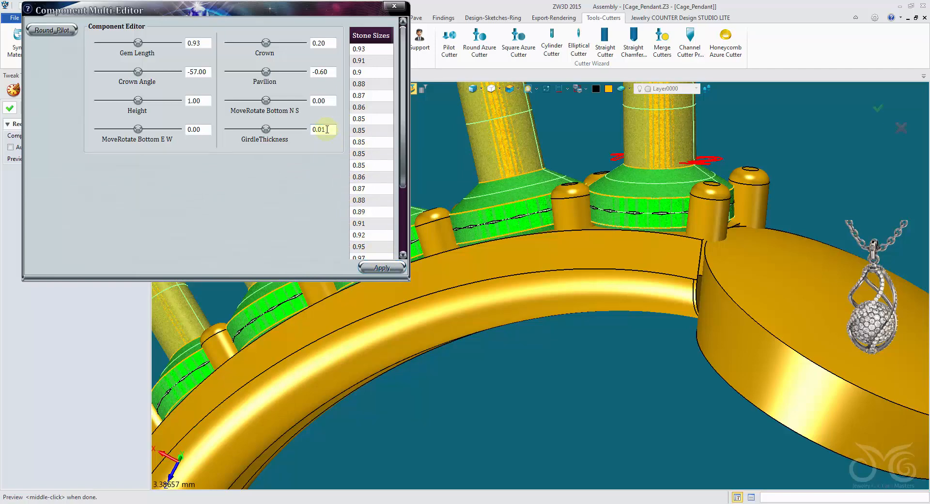
pyautogui.click(371, 271)
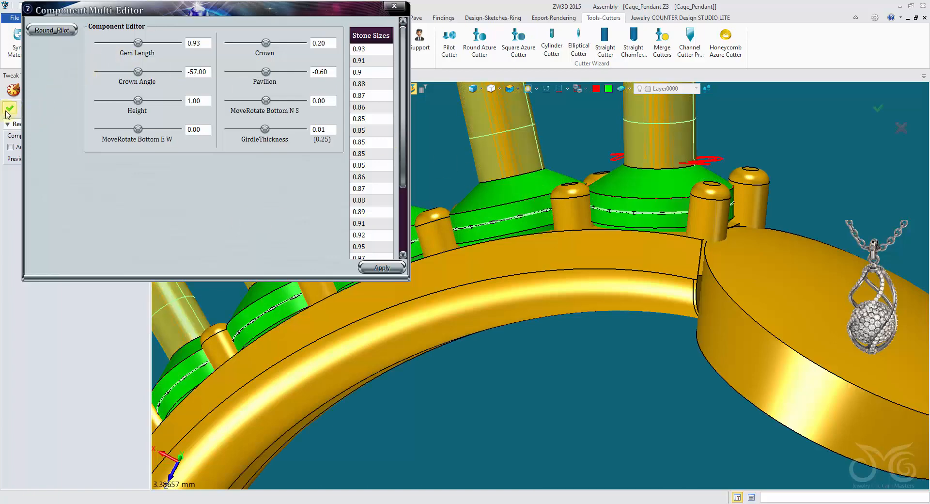
# Set the pilot cutters' Pavilion to -0.50 while in wireframe display, accept the tweak and return to shaded display
pyautogui.moveTo(303, 10); pyautogui.dragTo(311, 138)
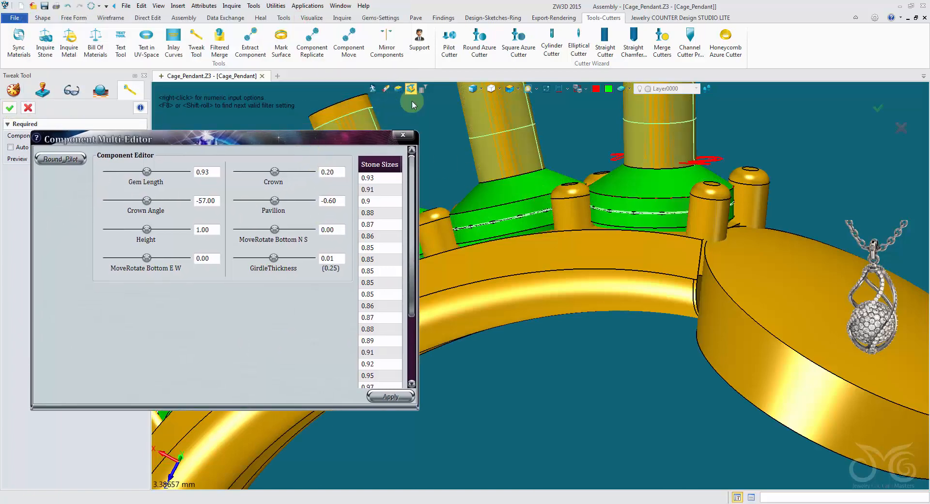
pyautogui.click(473, 89)
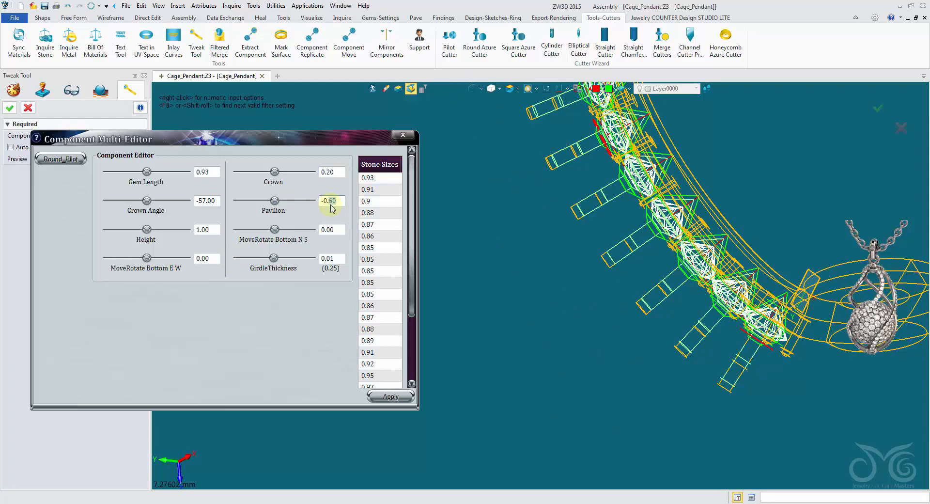
pyautogui.click(390, 397)
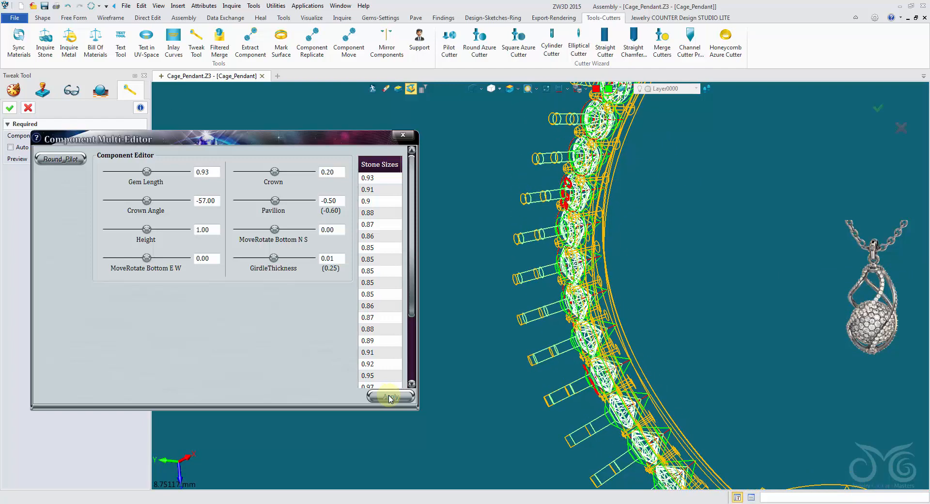
pyautogui.click(10, 109)
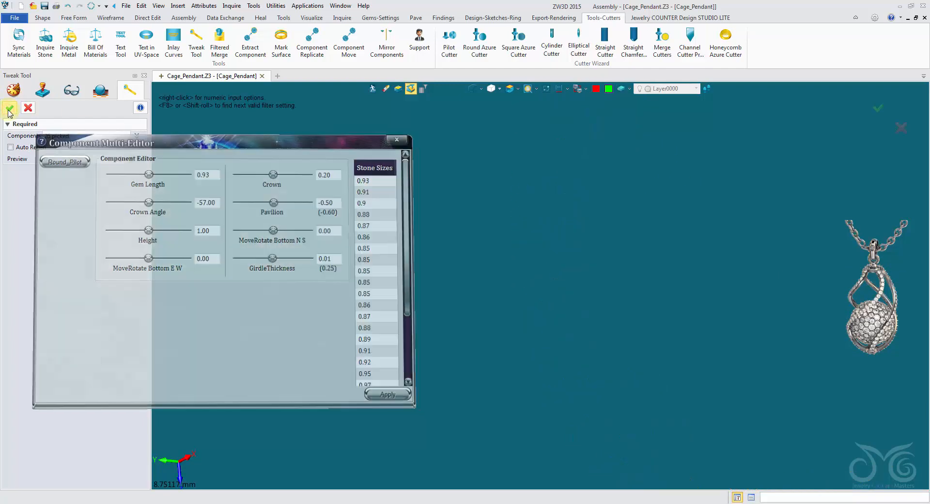
pyautogui.click(470, 89)
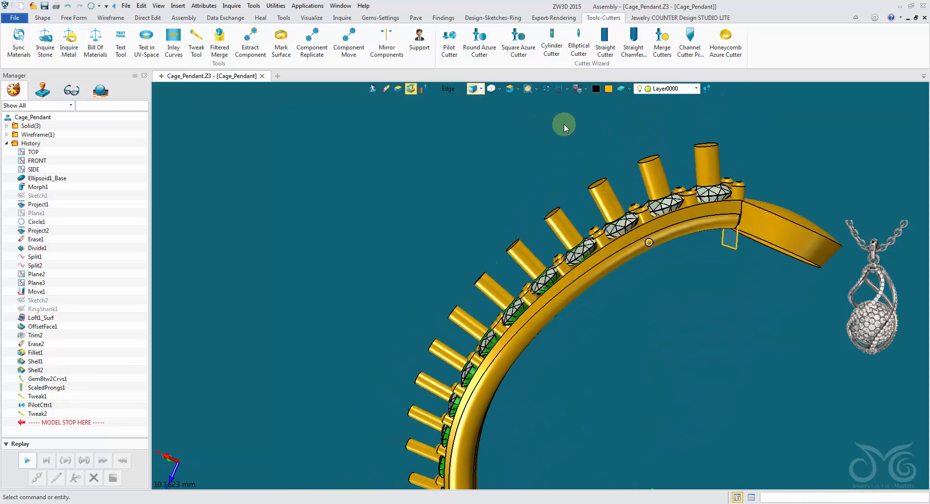
# Start Merge Cutters and choose the row of pilot cutters as the cutters, using the Cutters filter
pyautogui.click(663, 46)
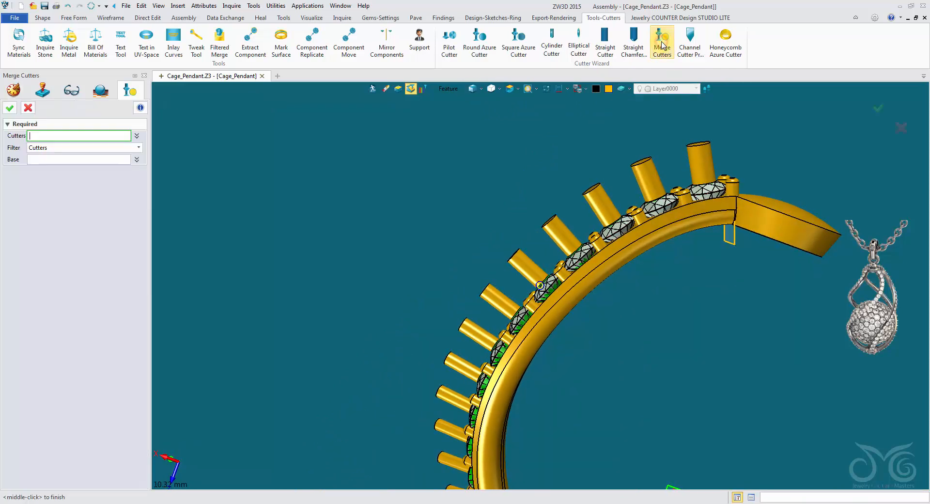
pyautogui.click(644, 184)
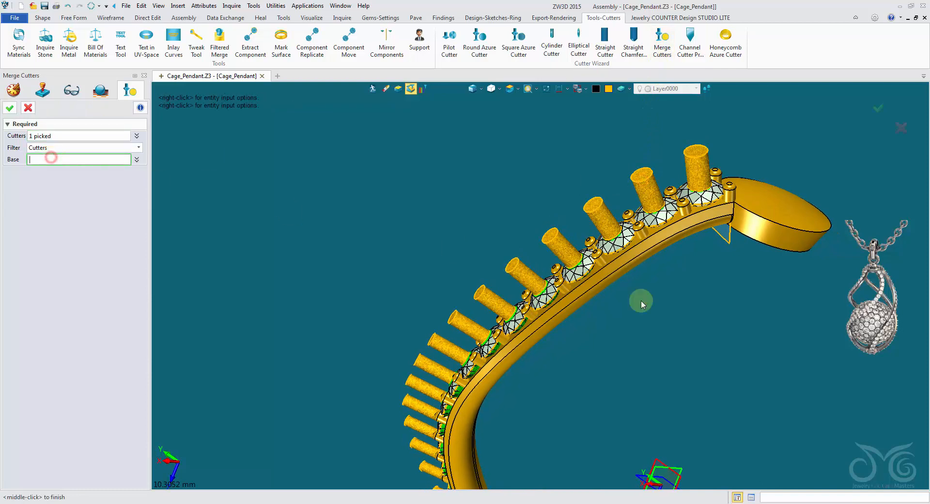
# Merge the pilot cutters into the curved band, using the band as the base shape
pyautogui.click(659, 245)
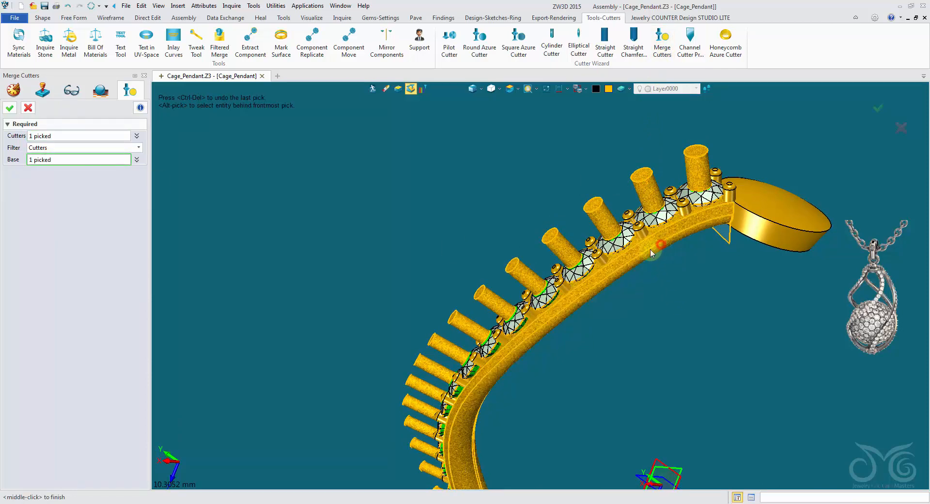
pyautogui.click(10, 108)
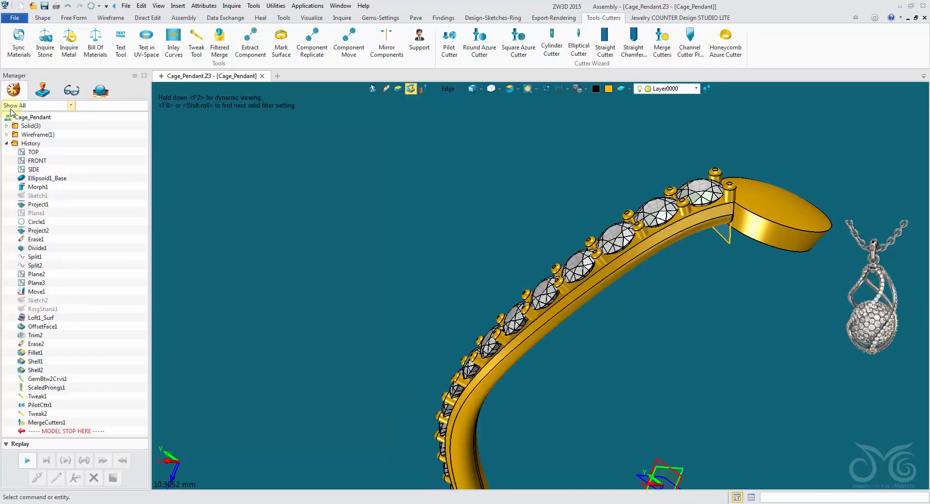
# Inspect the cut stone seats by temporarily hiding the Melee Stones layer and showing it again
pyautogui.moveTo(340, 160); pyautogui.dragTo(615, 114, button='middle')
pyautogui.click(696, 88)
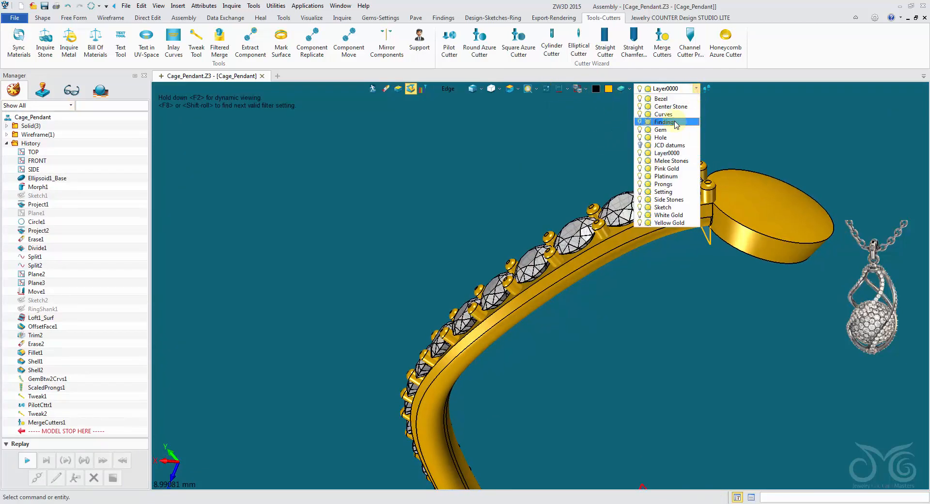
pyautogui.click(640, 161)
pyautogui.click(640, 161)
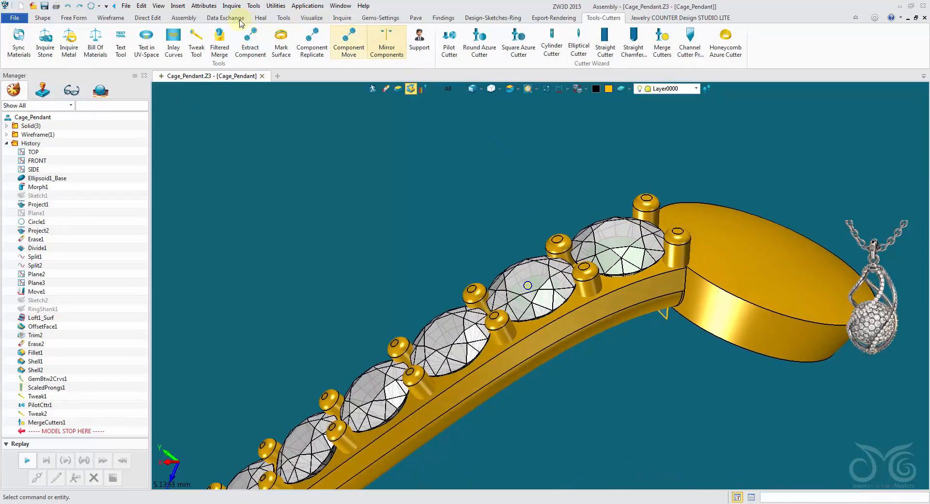
# Merge the scaled prongs into the gem-set band with Merge Prongs
pyautogui.click(392, 19)
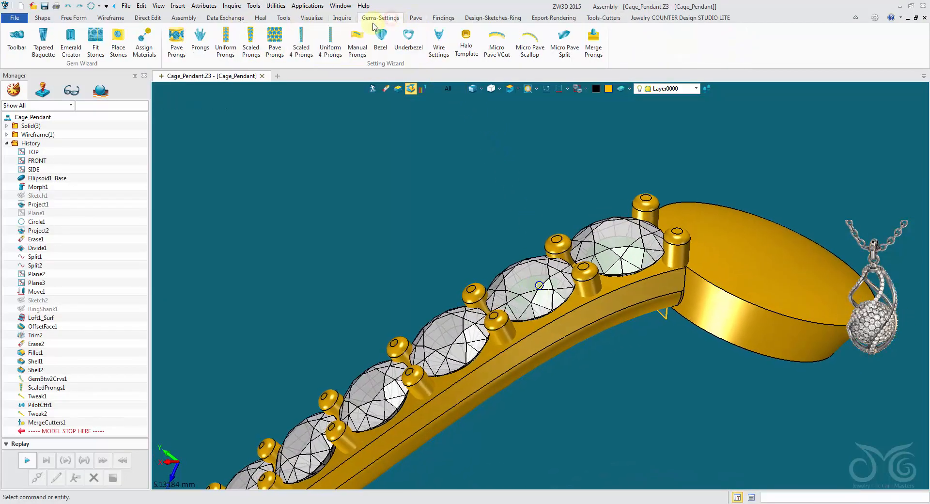
pyautogui.click(592, 51)
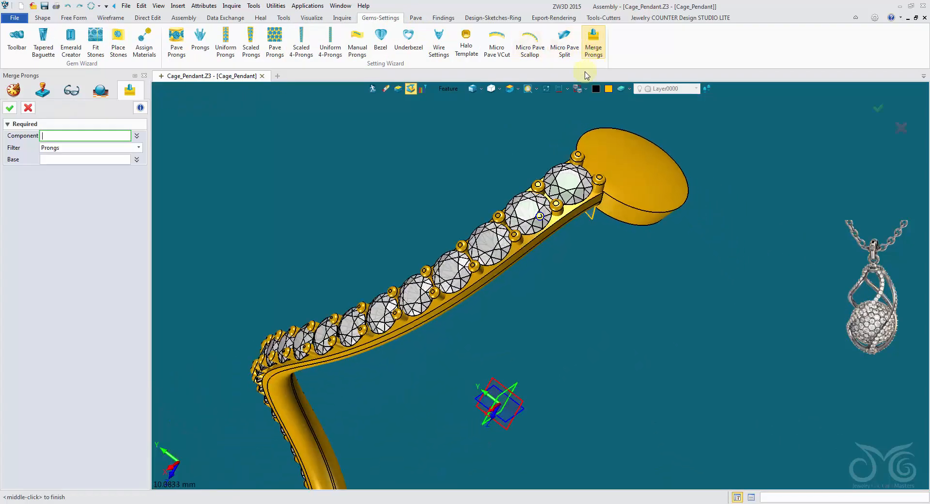
pyautogui.click(598, 182)
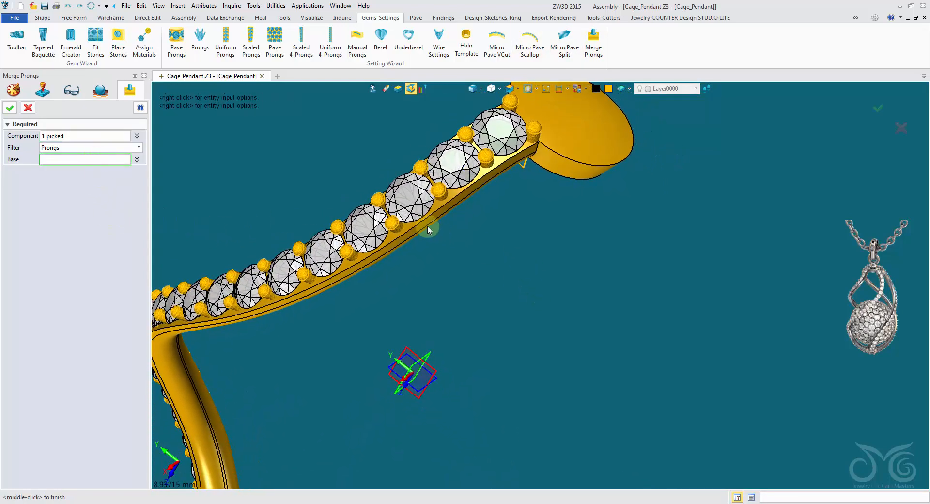
pyautogui.click(424, 221)
pyautogui.click(9, 108)
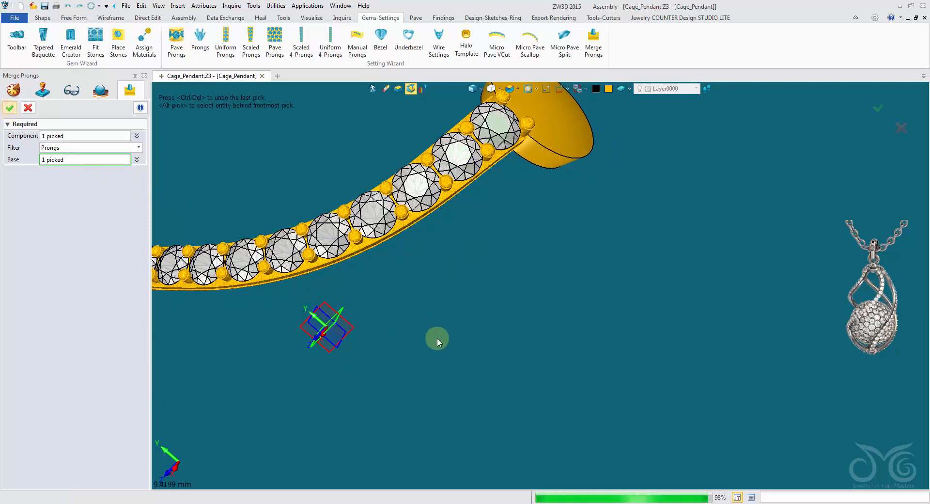
# Set the pick filter to Shape so that whole bodies are selected
pyautogui.moveTo(437, 338); pyautogui.dragTo(454, 92, button='right')
pyautogui.click(454, 92)
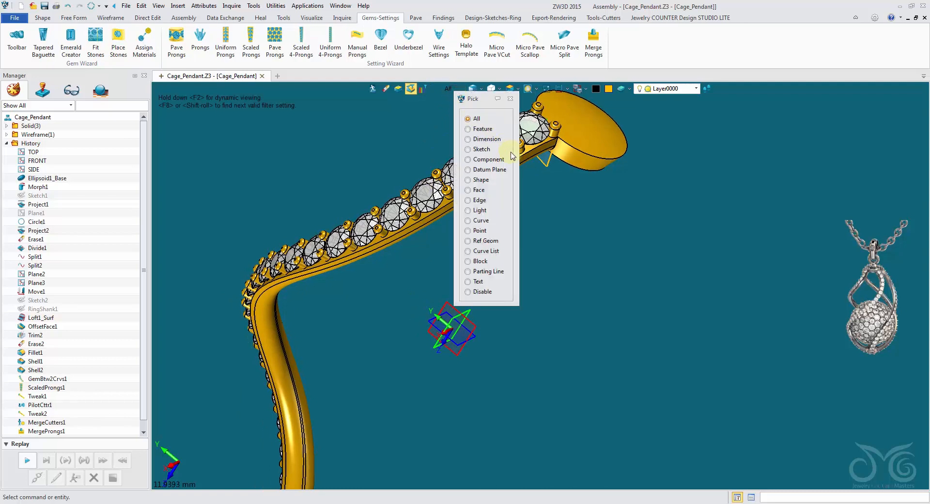
pyautogui.click(480, 179)
# Colour the band and its merged prongs grey
pyautogui.click(489, 178)
pyautogui.moveTo(489, 178); pyautogui.dragTo(512, 211, button='right')
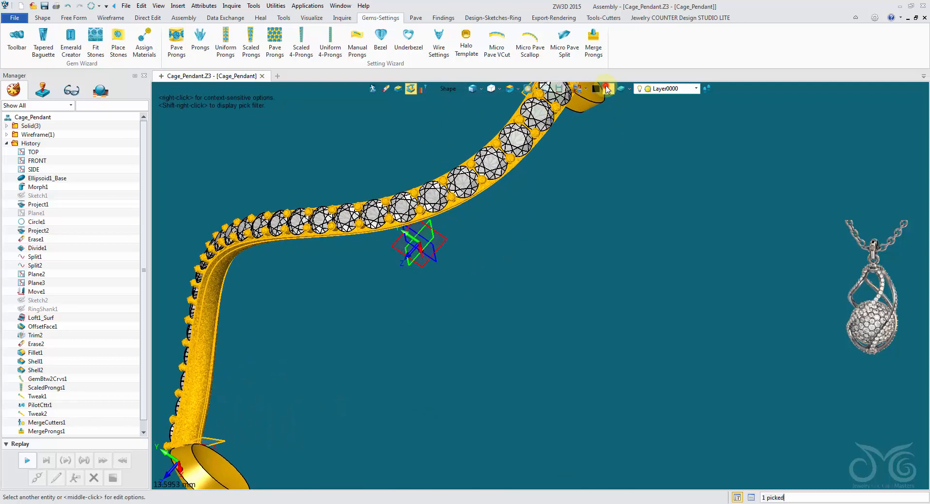
pyautogui.click(609, 89)
pyautogui.click(622, 125)
pyautogui.moveTo(622, 127); pyautogui.dragTo(501, 251, button='right')
pyautogui.scroll(6, 504, 254)
pyautogui.scroll(1, 501, 251)
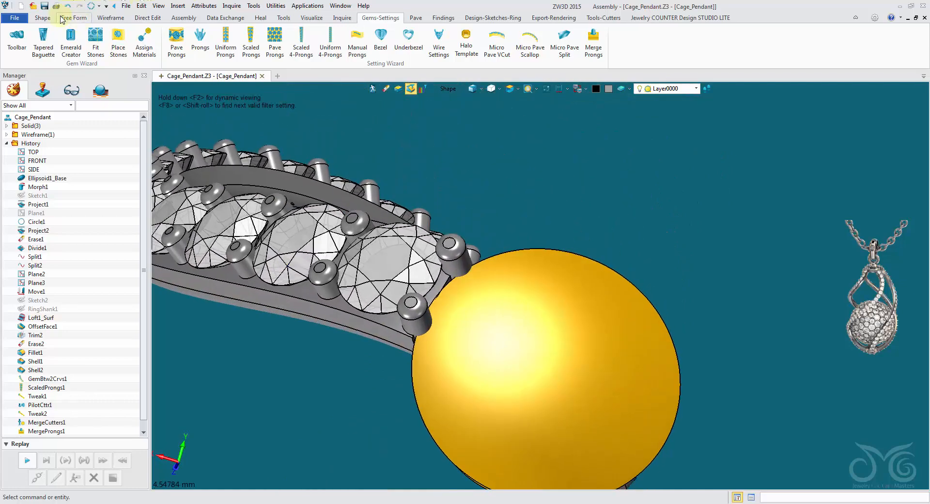
pyautogui.click(43, 18)
pyautogui.click(342, 39)
pyautogui.moveTo(387, 131); pyautogui.dragTo(494, 247, button='right')
pyautogui.scroll(1, 451, 230)
pyautogui.click(490, 252)
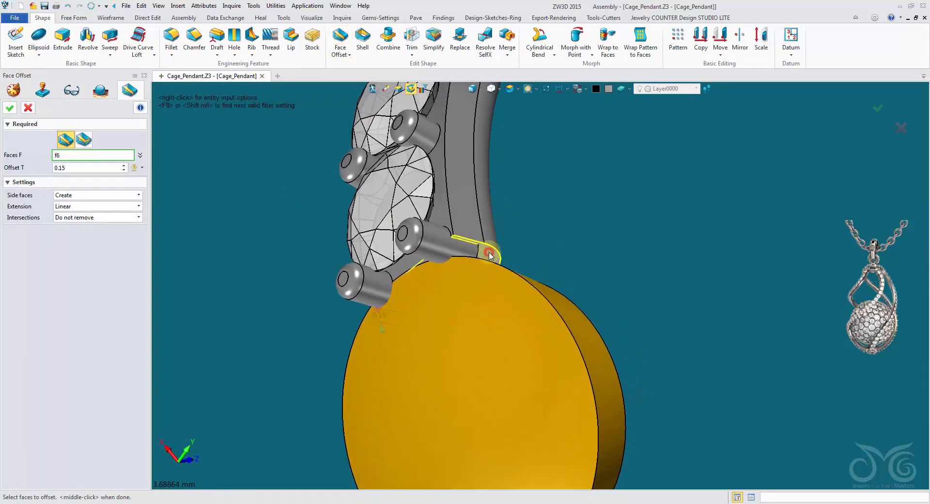
pyautogui.click(28, 108)
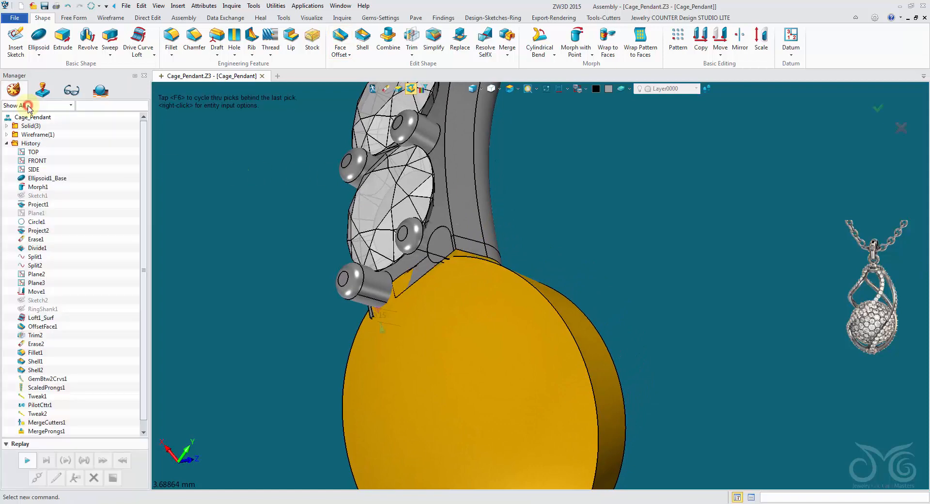
# Undo the band's grey colouring and the prong merge
pyautogui.click(69, 7)
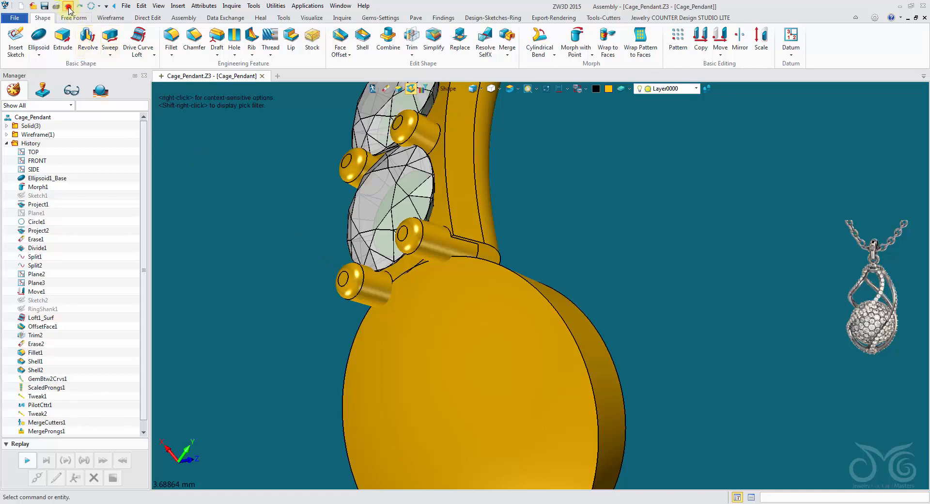
pyautogui.click(69, 7)
pyautogui.click(195, 222)
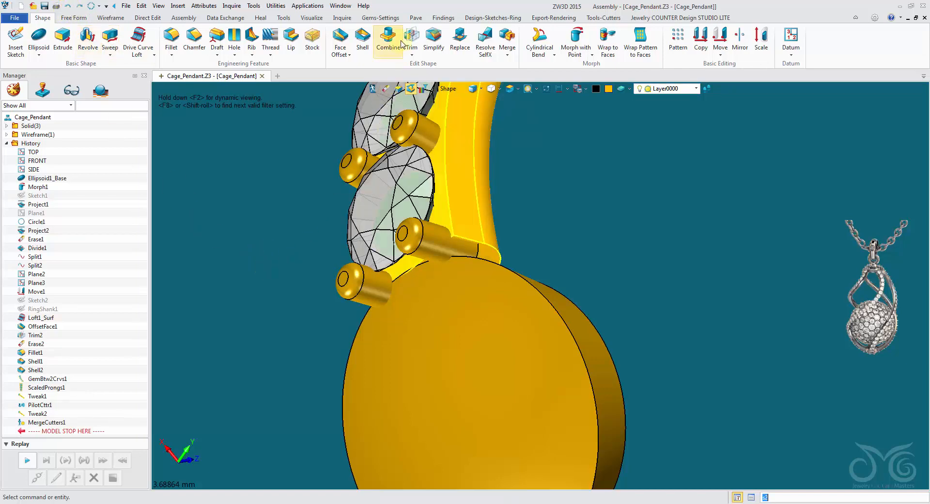
# Offset the band's end face beside the round cap by 0.25 mm with Face Offset
pyautogui.click(341, 39)
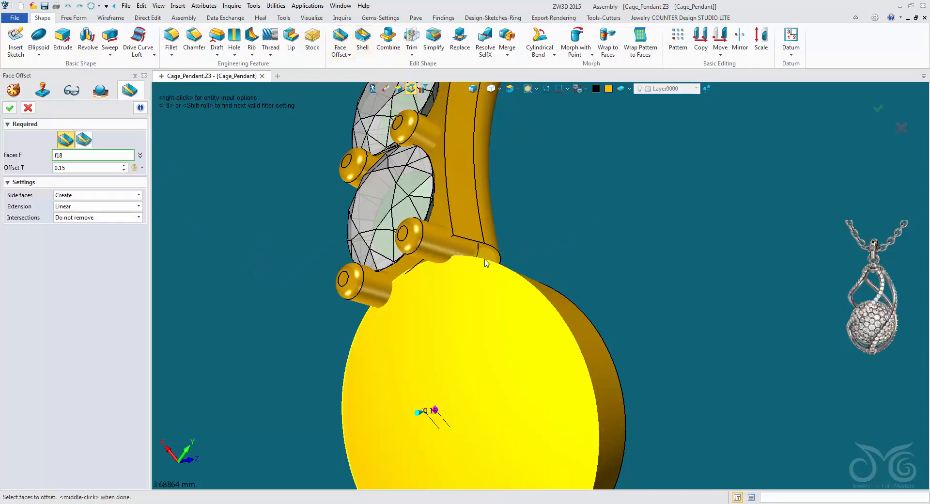
pyautogui.click(486, 260)
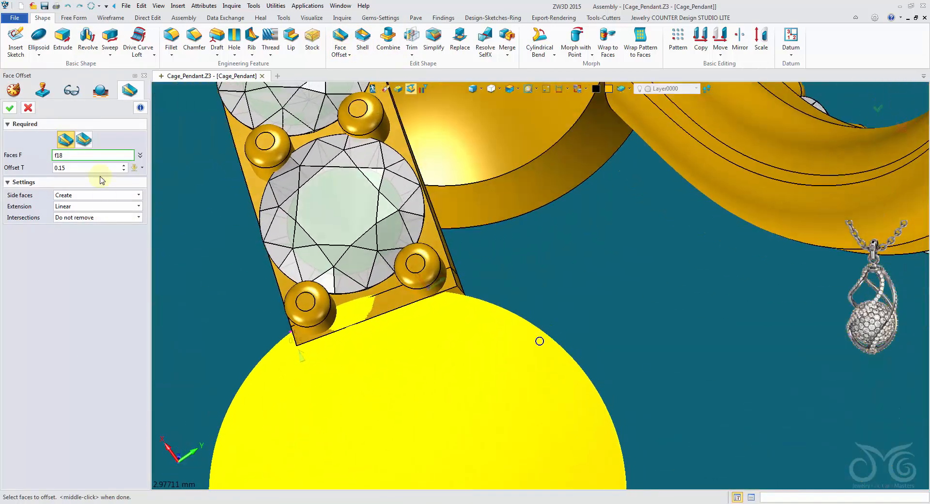
pyautogui.click(93, 171)
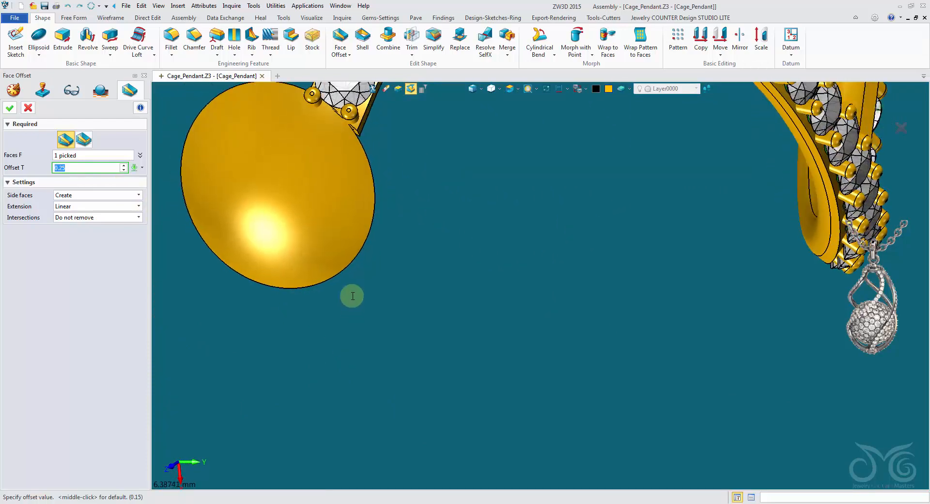
pyautogui.click(94, 155)
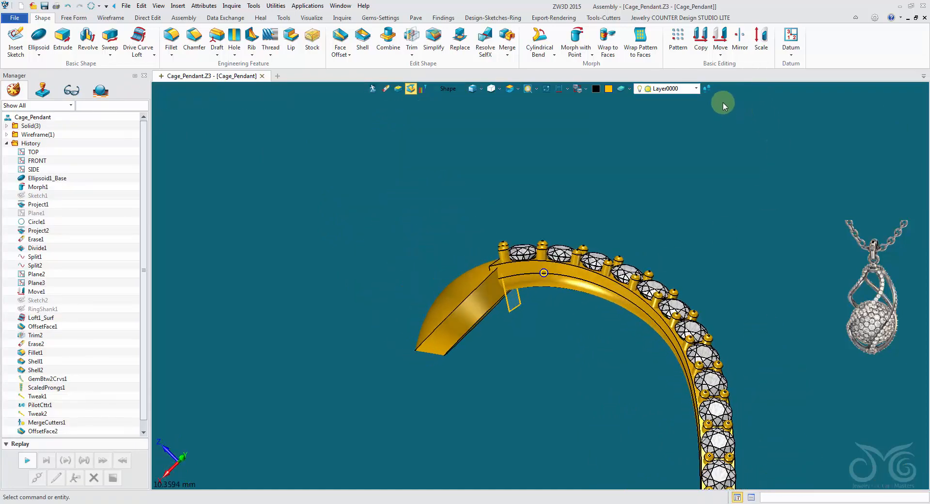
# Merge the scaled prongs into the band with the extended end, picking the band as the base
pyautogui.click(372, 17)
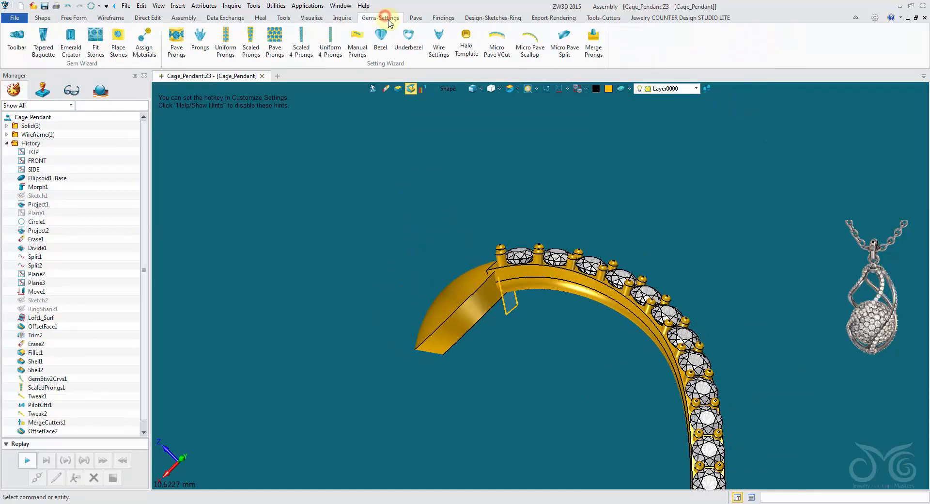
pyautogui.click(592, 44)
pyautogui.click(500, 249)
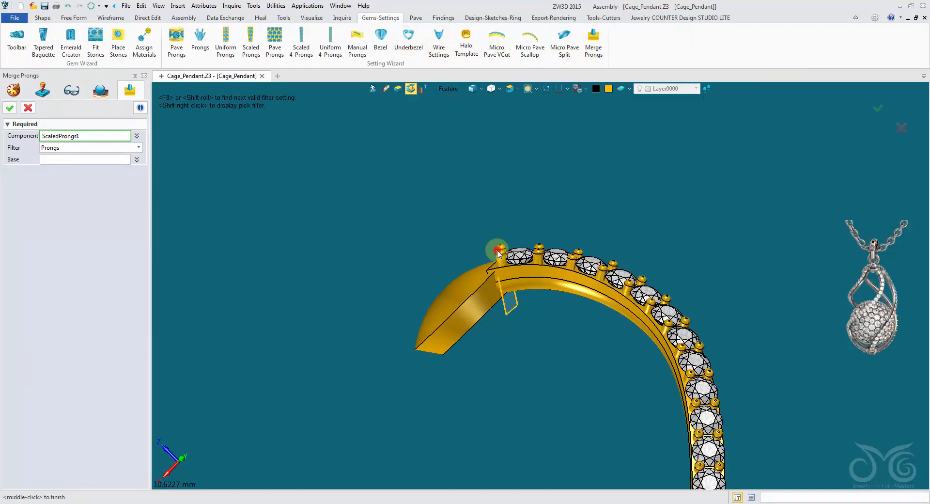
pyautogui.click(579, 296)
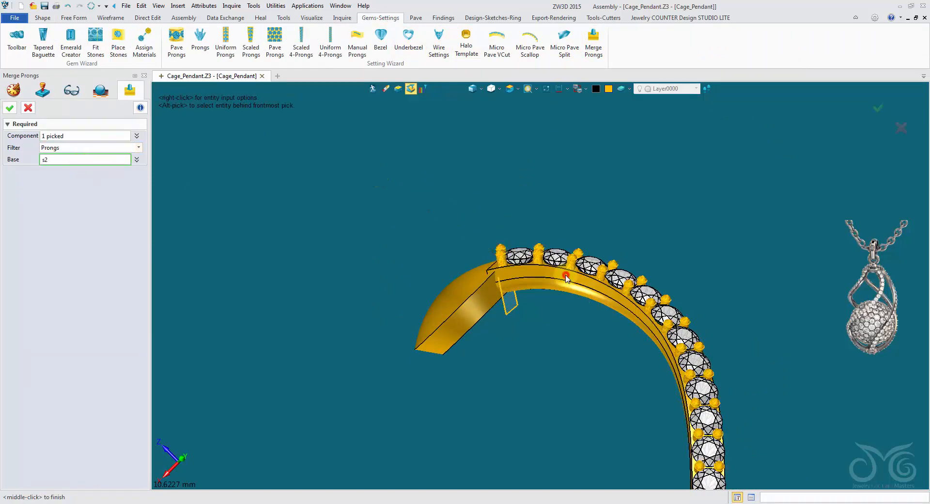
pyautogui.click(10, 108)
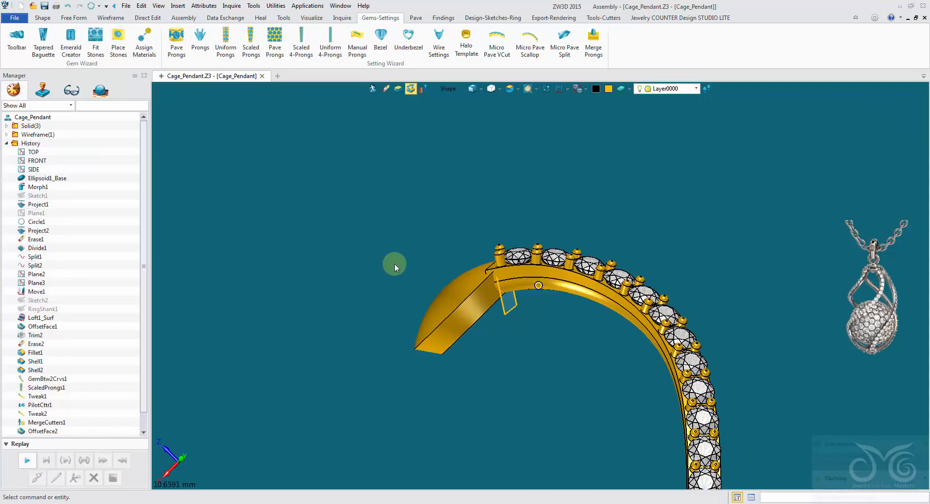
# Colour the band and its merged prongs grey, and save the pendant file
pyautogui.moveTo(395, 265)
pyautogui.mouseDown(button='right')
pyautogui.moveTo(565, 251)
pyautogui.moveTo(617, 189)
pyautogui.moveTo(528, 179)
pyautogui.mouseUp(button='right')
pyautogui.click(522, 177)
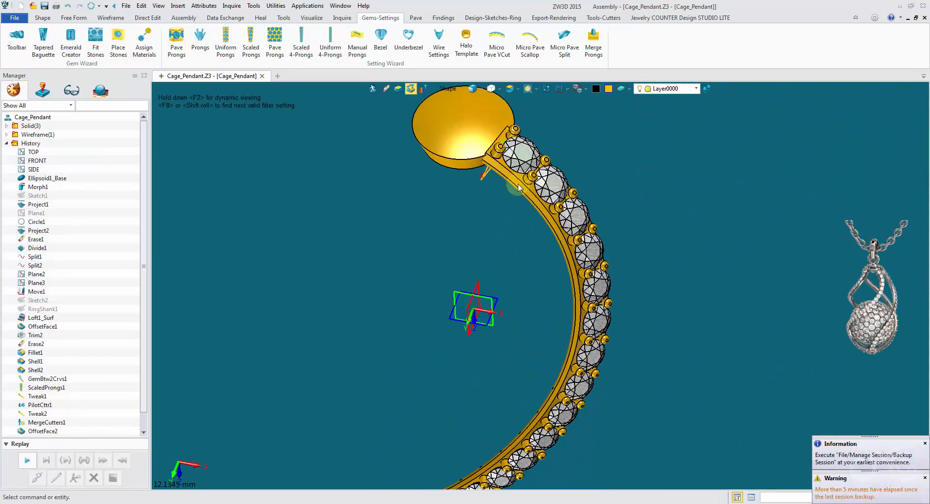
pyautogui.click(608, 88)
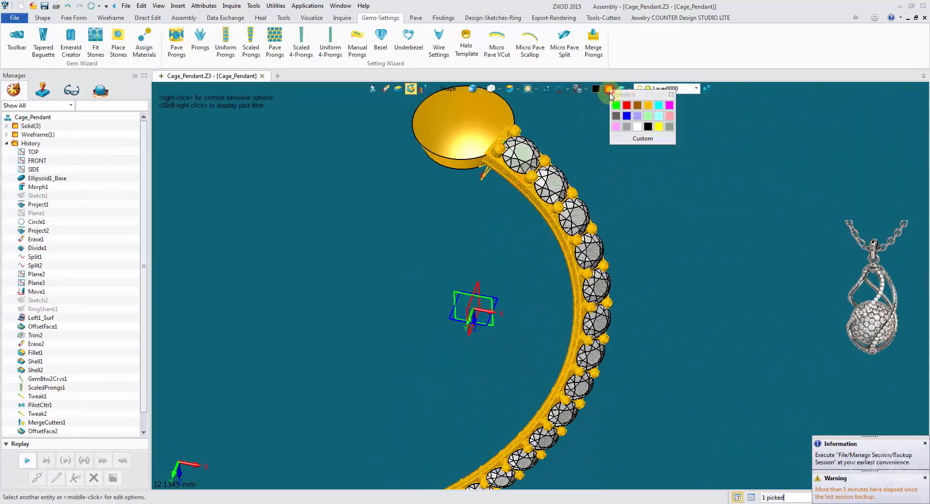
pyautogui.click(629, 127)
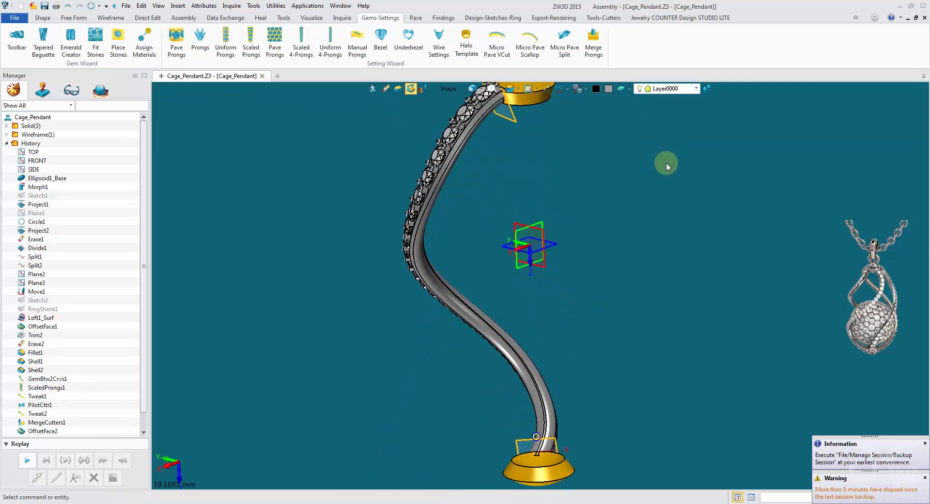
pyautogui.moveTo(665, 170); pyautogui.dragTo(664, 171, button='right')
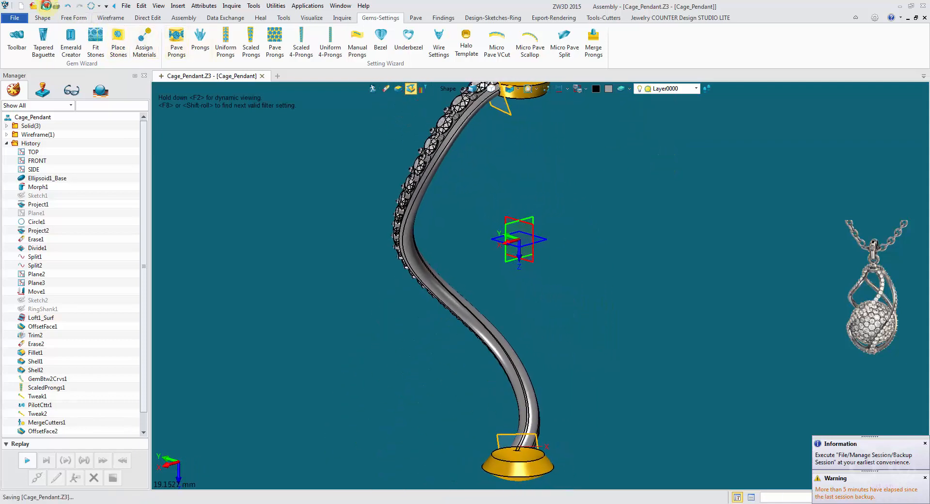
pyautogui.scroll(-2, 380, 191)
# Start a circular pattern of the gem-set band around the vertical Z axis (0,0,1)
pyautogui.moveTo(380, 191); pyautogui.dragTo(380, 195, button='right')
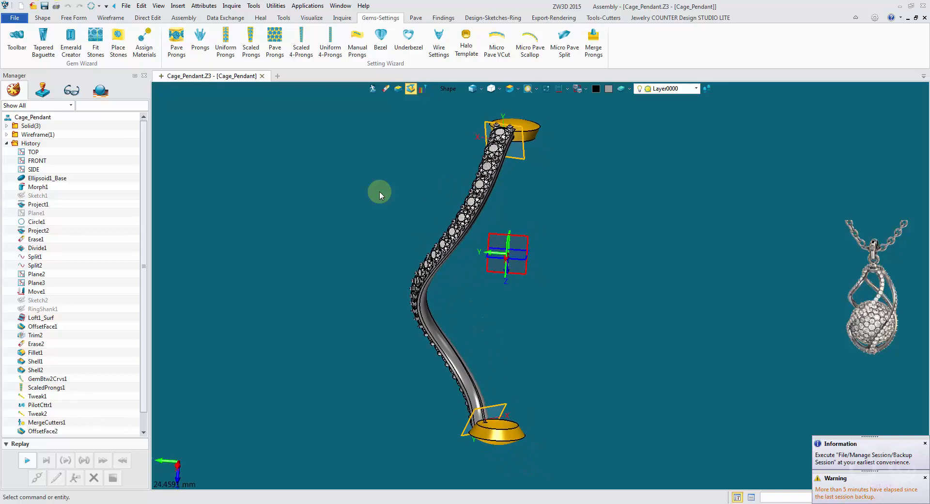
pyautogui.moveTo(529, 214); pyautogui.dragTo(546, 196, button='right')
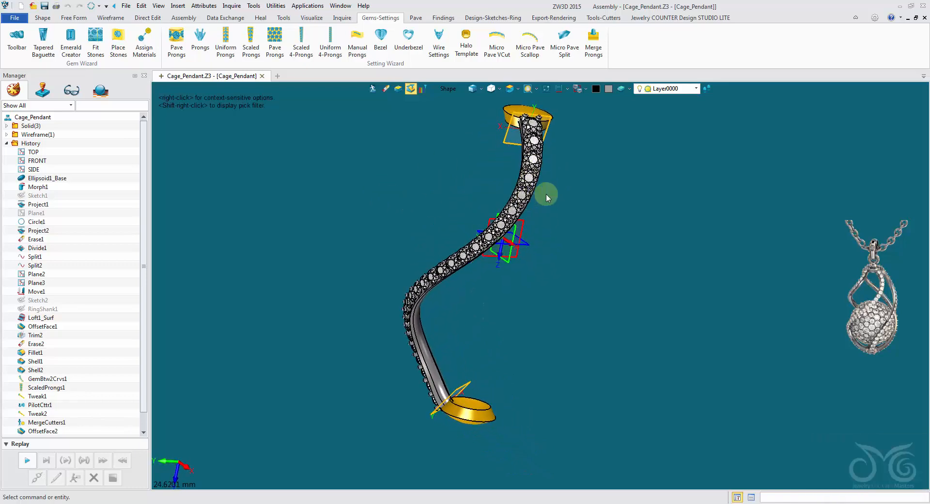
pyautogui.moveTo(595, 211); pyautogui.dragTo(439, 206, button='right')
pyautogui.moveTo(408, 180)
pyautogui.mouseDown(button='right')
pyautogui.moveTo(533, 199)
pyautogui.moveTo(524, 201)
pyautogui.moveTo(540, 213)
pyautogui.moveTo(537, 200)
pyautogui.mouseUp(button='right')
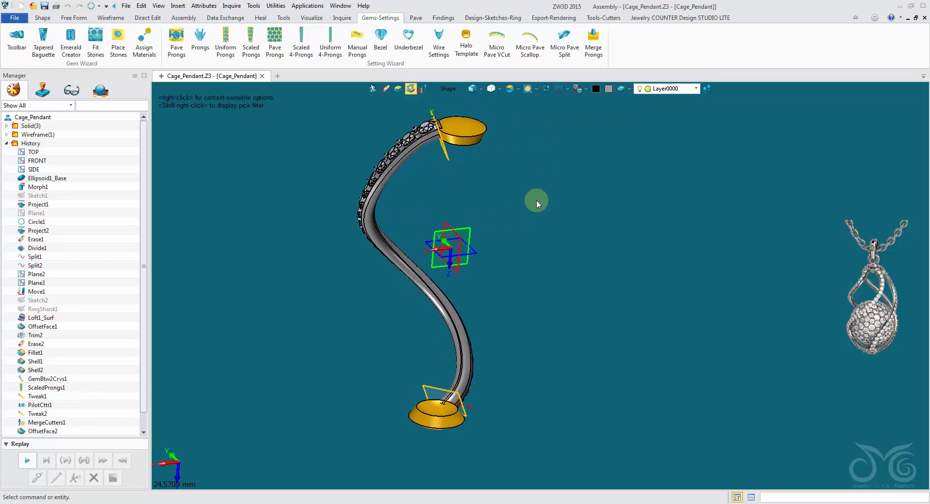
pyautogui.click(43, 18)
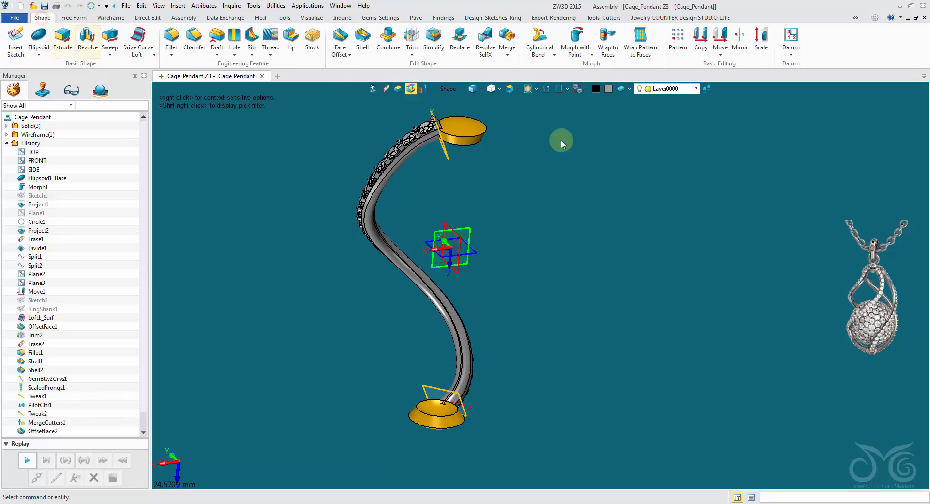
pyautogui.click(683, 47)
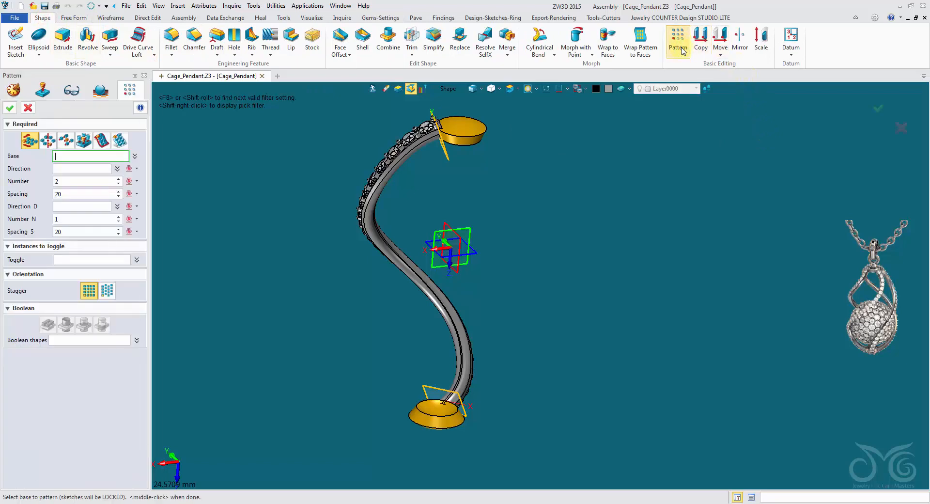
pyautogui.click(47, 142)
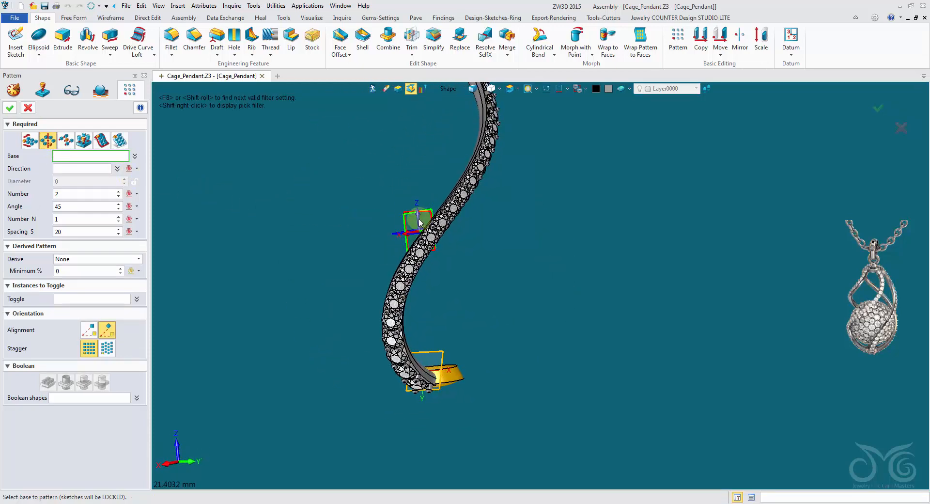
pyautogui.click(74, 170)
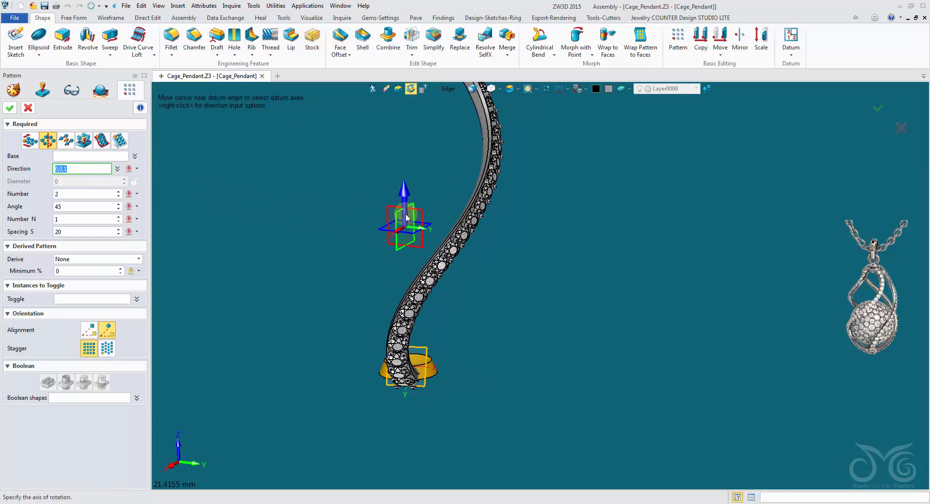
pyautogui.click(71, 155)
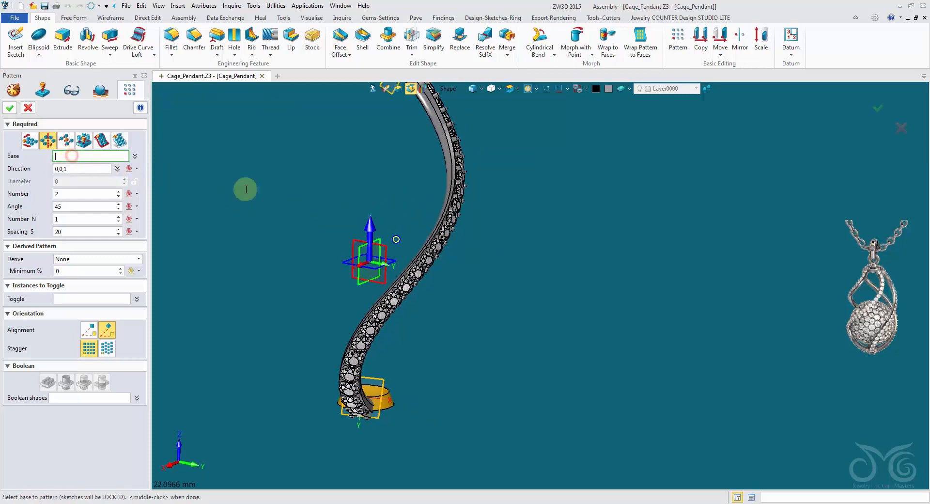
pyautogui.click(414, 164)
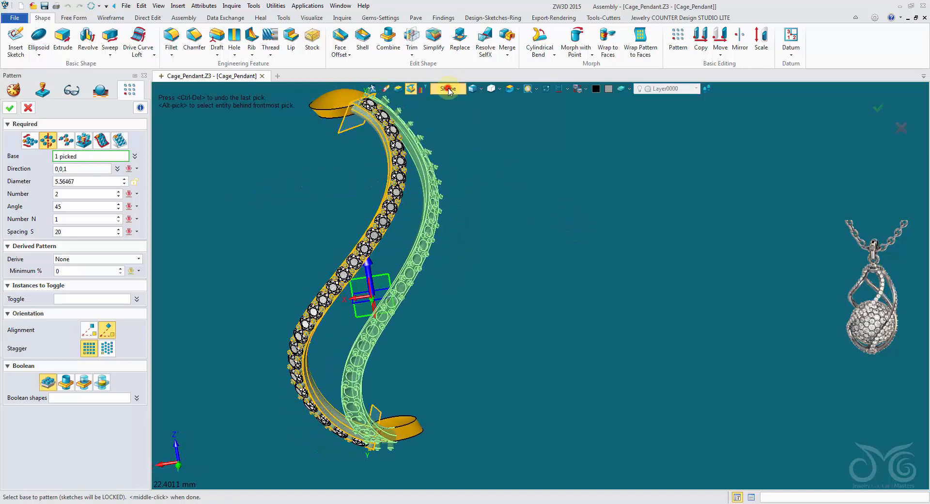
# Add all of the band's gem components to the circular pattern's base selection
pyautogui.click(448, 89)
pyautogui.click(495, 159)
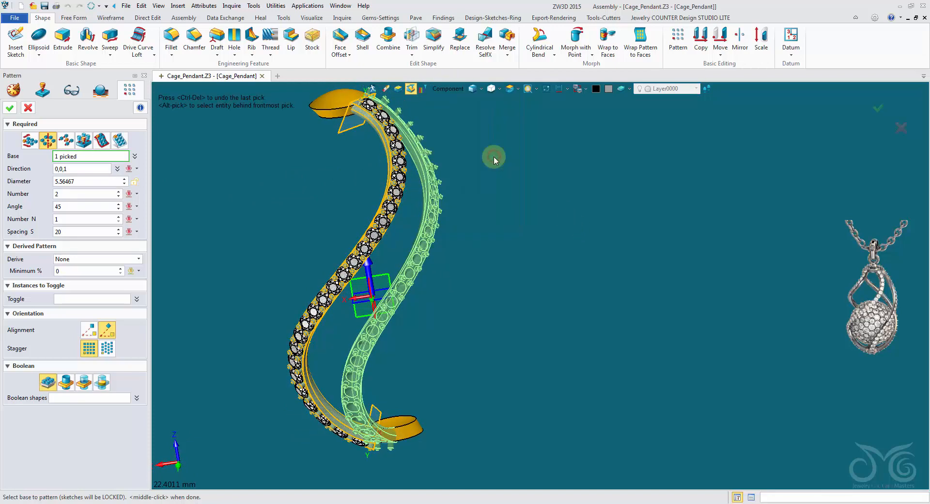
pyautogui.moveTo(263, 120); pyautogui.dragTo(536, 446)
pyautogui.moveTo(389, 381); pyautogui.dragTo(388, 381, button='right')
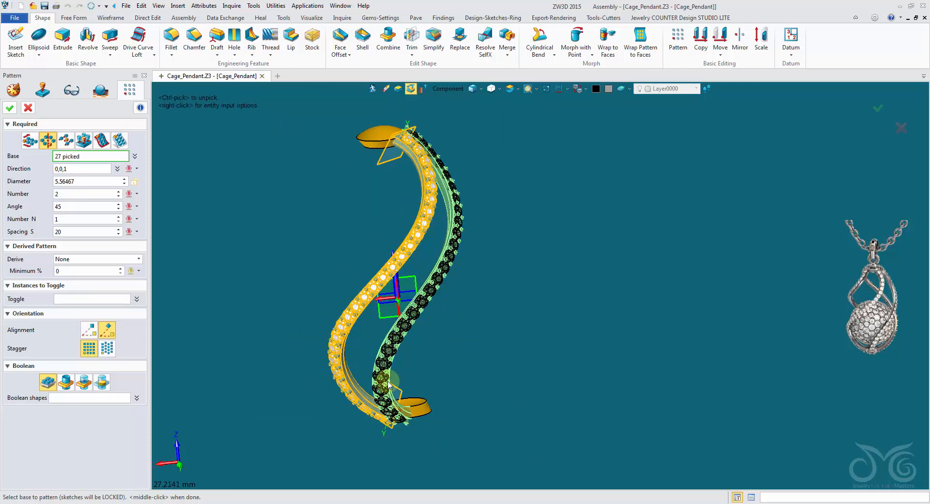
# Derive the pattern's spacing automatically, set the number of instances to 4, and create the circular pattern
pyautogui.click(85, 264)
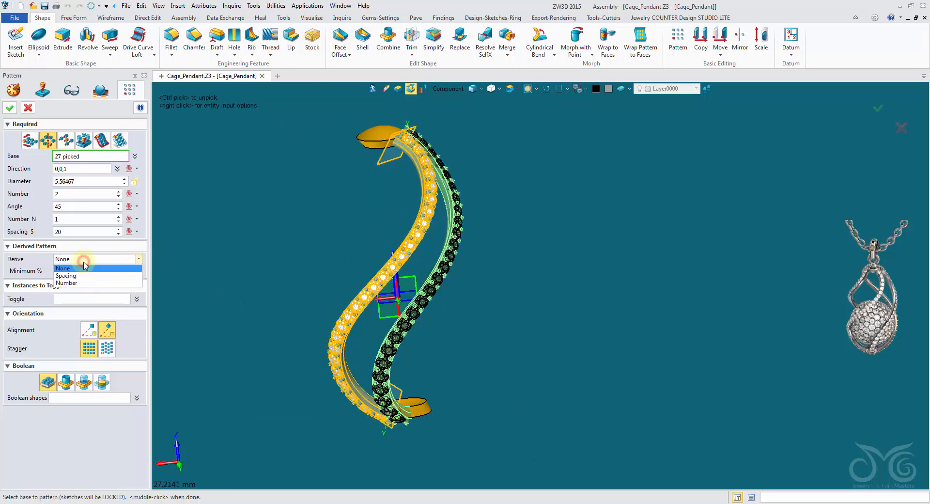
pyautogui.click(86, 273)
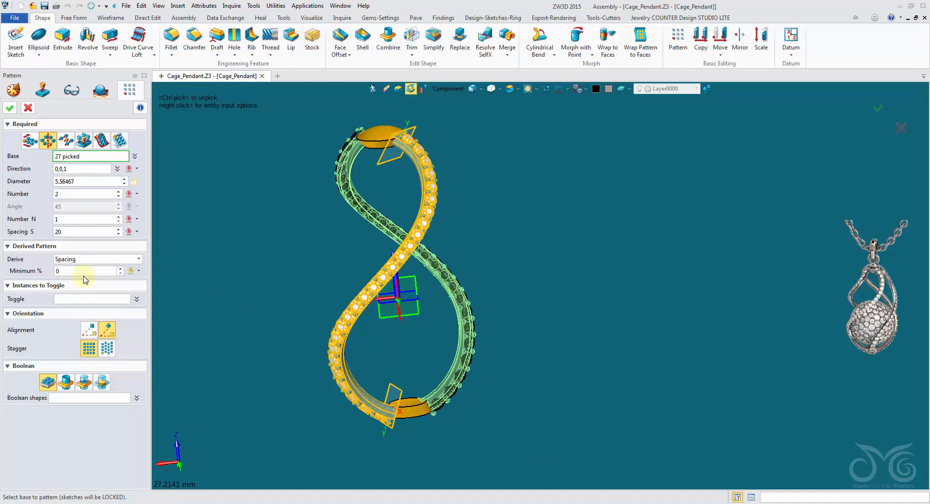
pyautogui.click(92, 194)
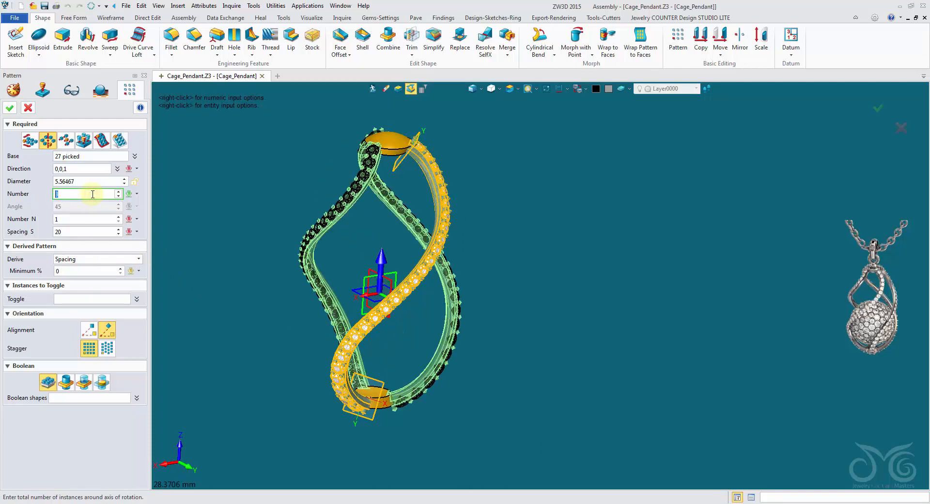
pyautogui.scroll(1, 93, 194)
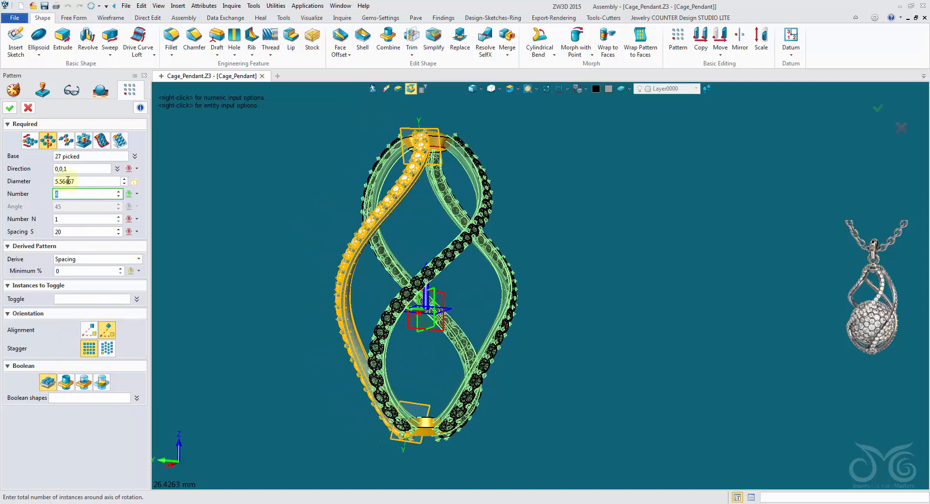
pyautogui.click(11, 108)
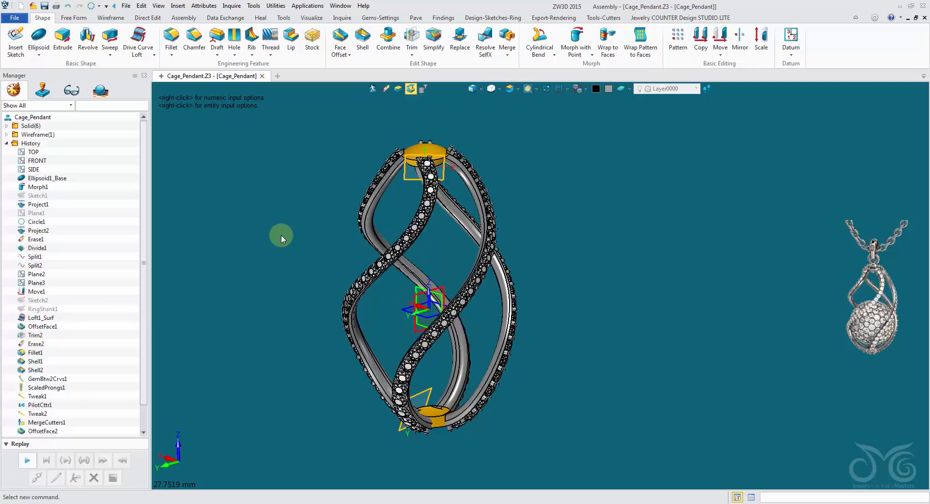
# Offset the domed outer face of the cage's upper round cap by 0.25 mm with Face Offset
pyautogui.scroll(10, 281, 235)
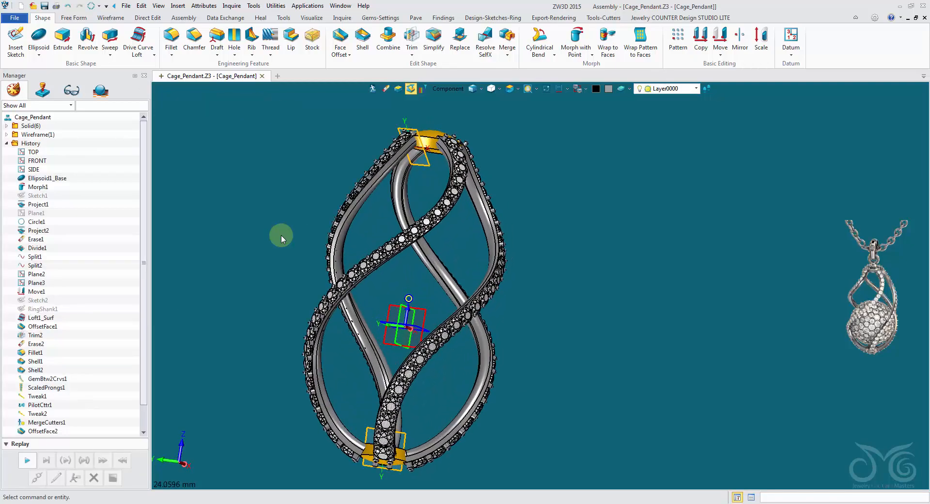
pyautogui.scroll(-5, 306, 214)
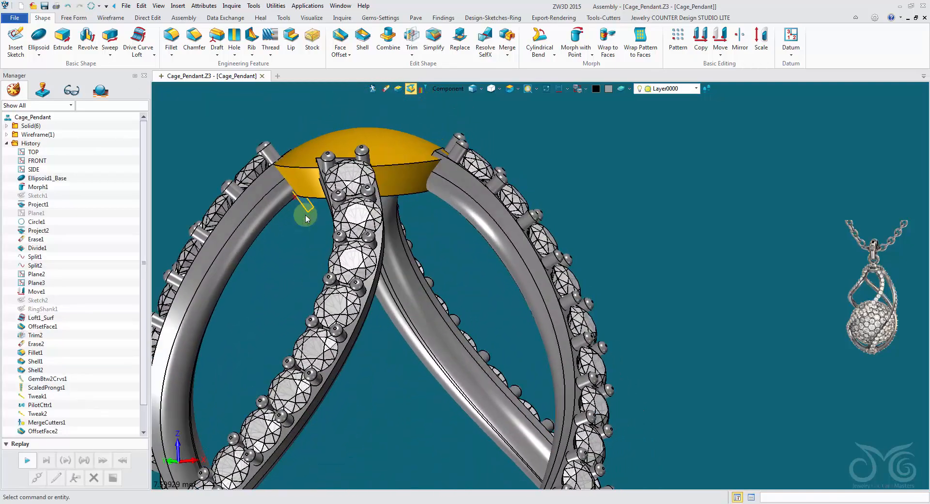
pyautogui.scroll(-2, 311, 214)
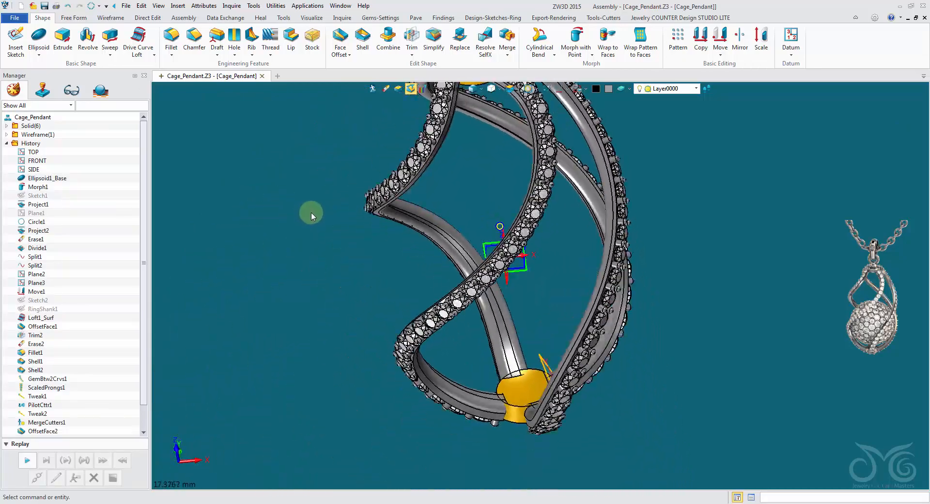
pyautogui.moveTo(311, 214); pyautogui.dragTo(328, 206, button='right')
pyautogui.scroll(6, 327, 205)
pyautogui.scroll(1, 302, 134)
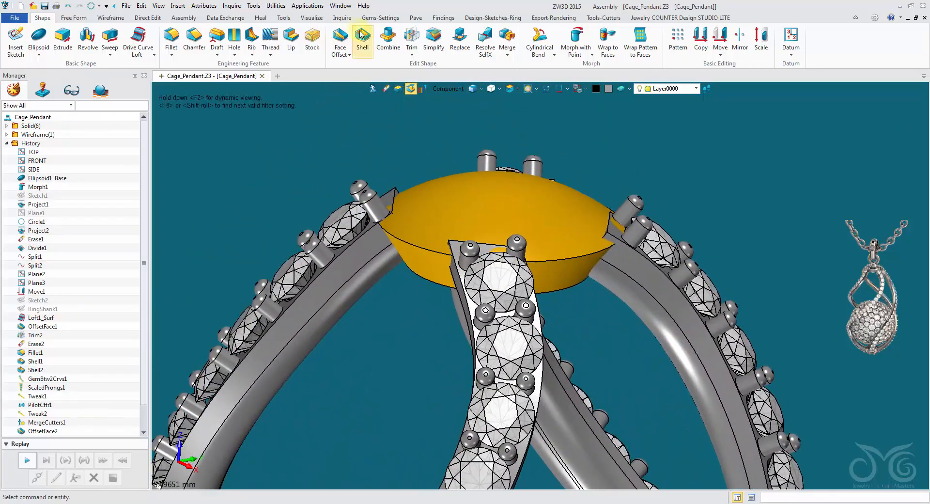
pyautogui.click(341, 35)
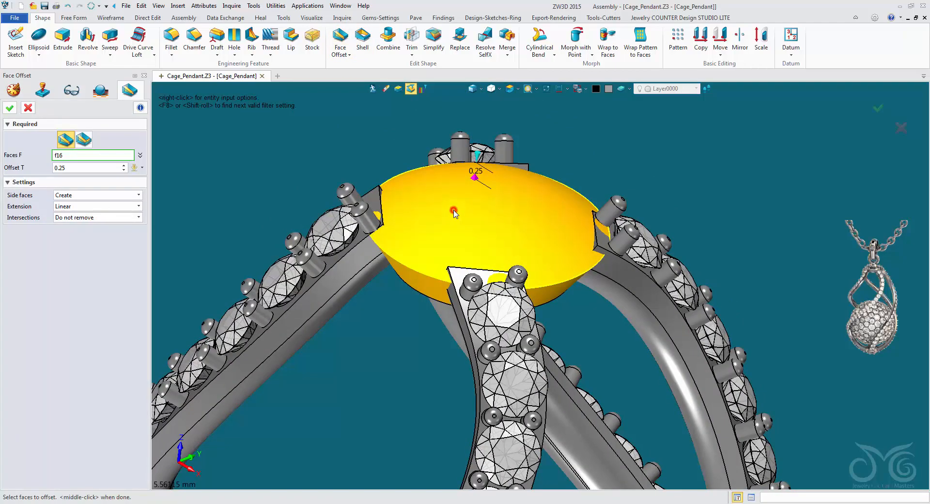
pyautogui.click(454, 211)
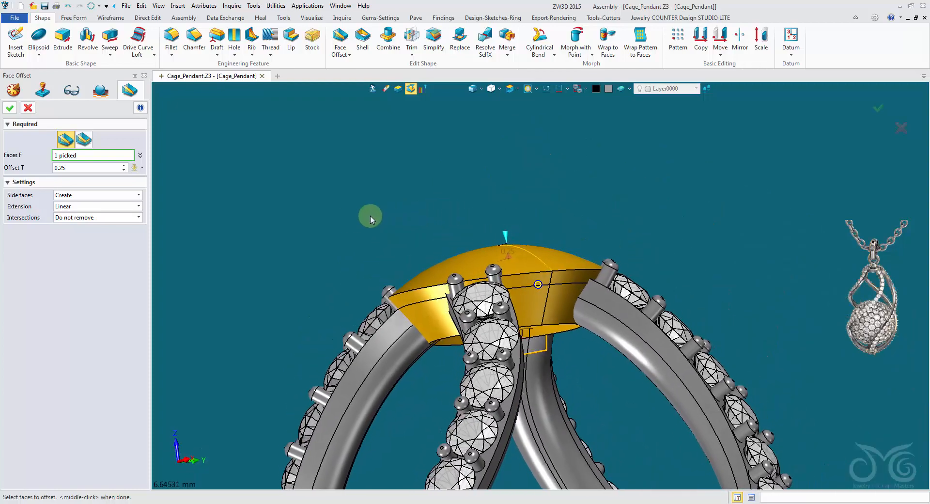
pyautogui.click(8, 107)
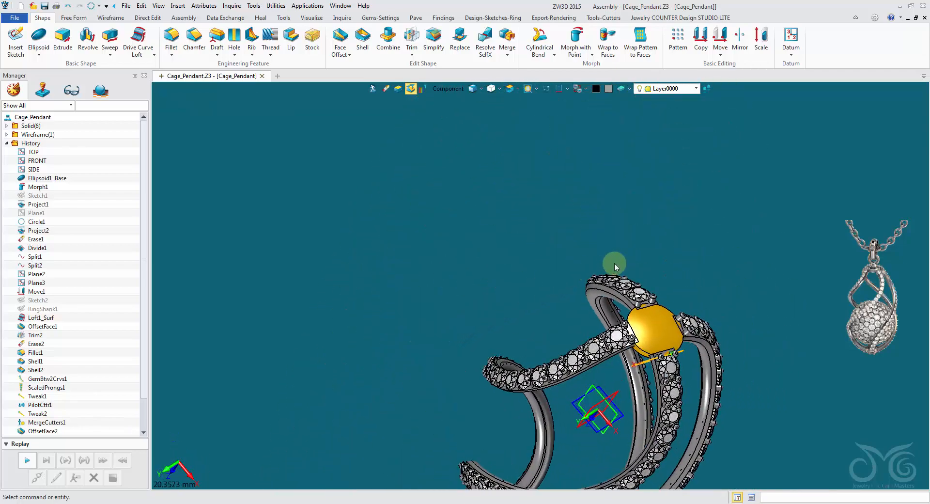
# Offset the outer face of the round cap at the cage's lower end by about 0.4 mm with Face Offset
pyautogui.middleClick(492, 171)
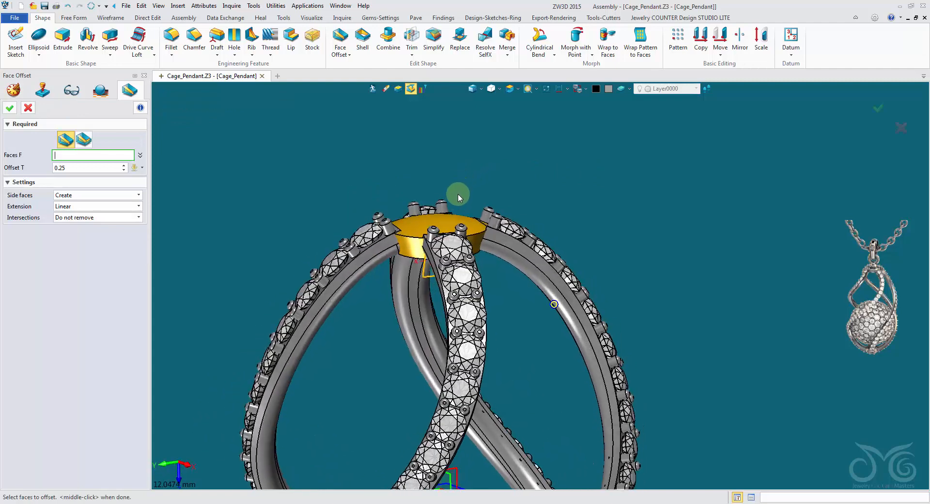
pyautogui.click(442, 224)
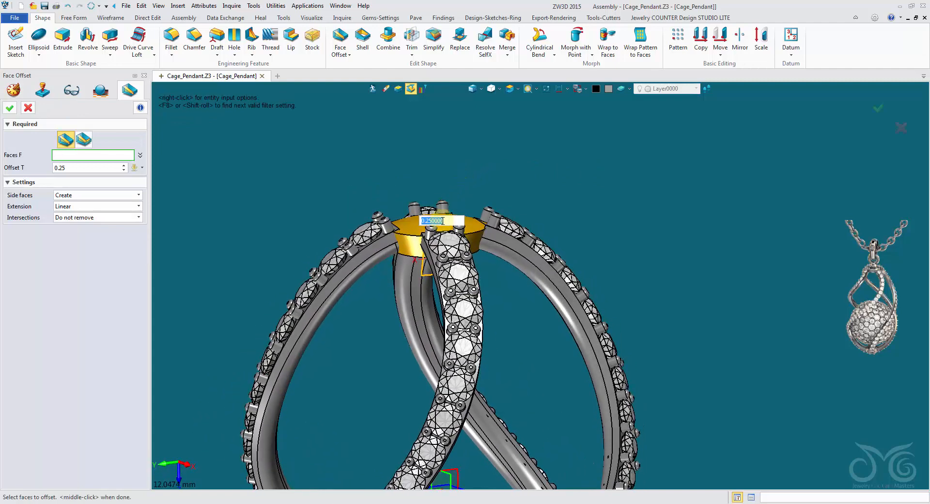
pyautogui.click(408, 224)
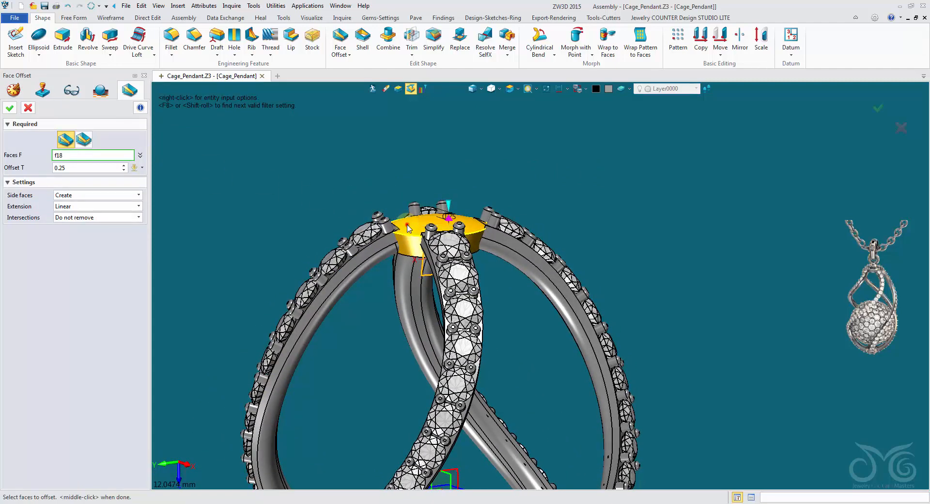
pyautogui.moveTo(408, 224); pyautogui.dragTo(361, 222, button='right')
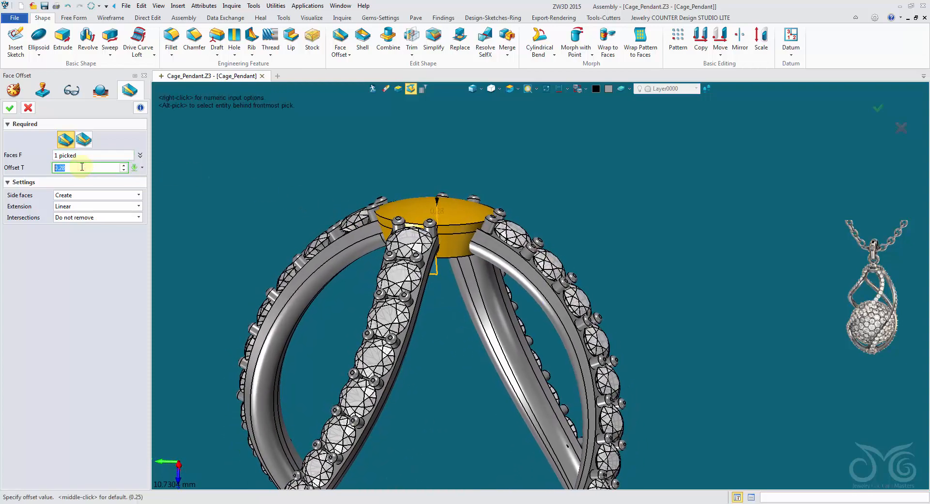
pyautogui.moveTo(261, 198); pyautogui.dragTo(5, 188, button='right')
pyautogui.scroll(3, 97, 186)
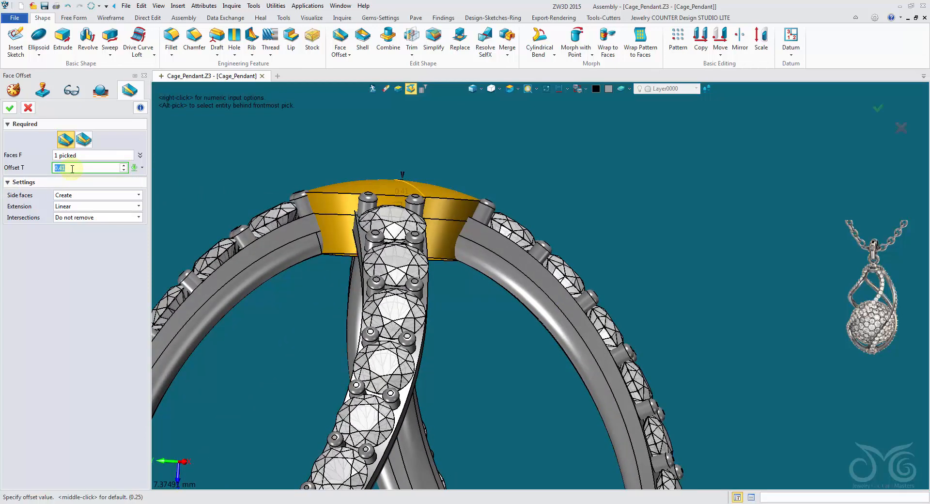
pyautogui.scroll(-1, 72, 168)
pyautogui.click(10, 108)
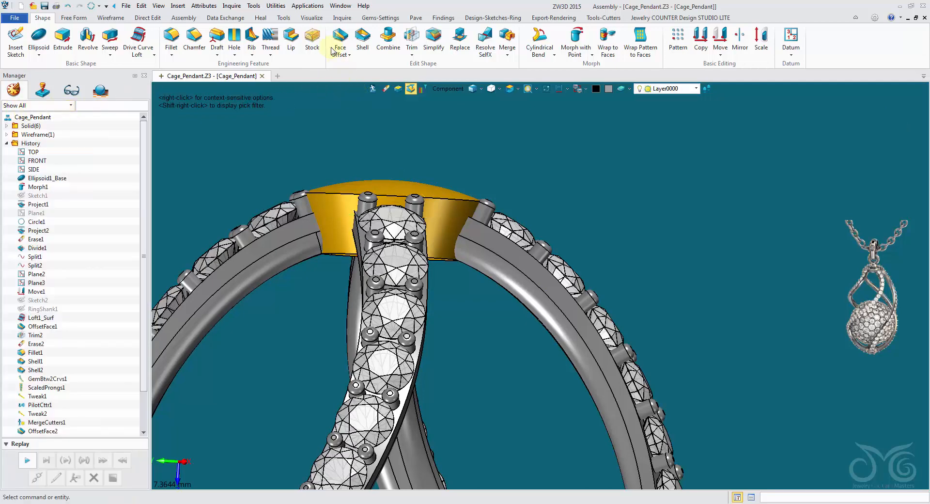
# Fillet the outer rim edges of both round end caps with a 0.5 mm radius
pyautogui.click(172, 39)
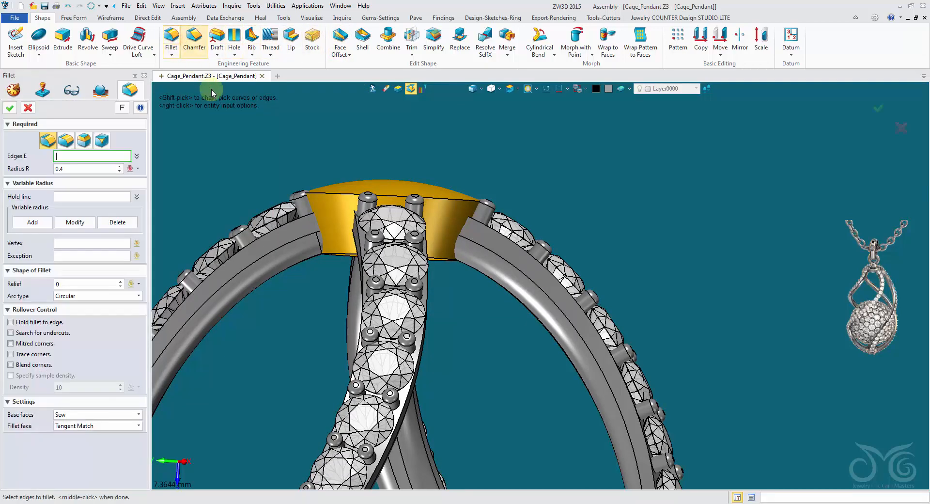
pyautogui.moveTo(264, 128); pyautogui.dragTo(271, 227, button='right')
pyautogui.click(323, 212)
pyautogui.click(97, 167)
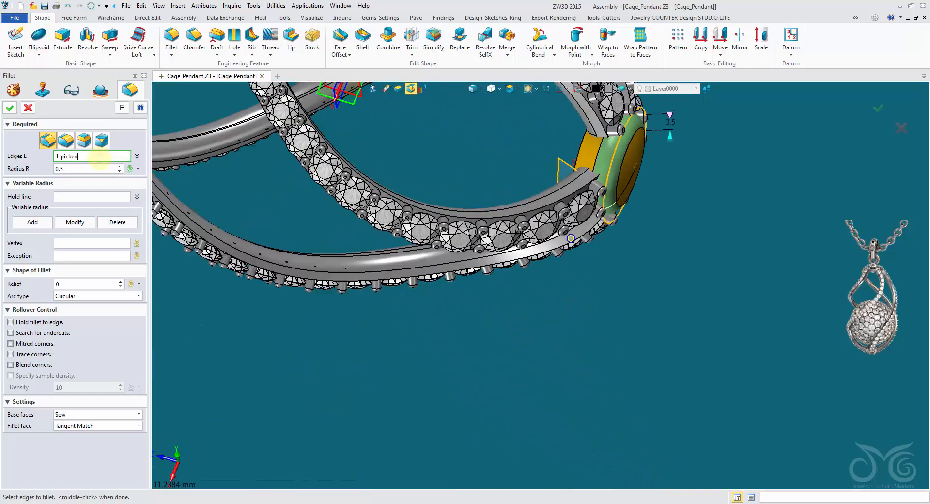
pyautogui.moveTo(374, 174); pyautogui.dragTo(471, 168, button='right')
pyautogui.click(477, 173)
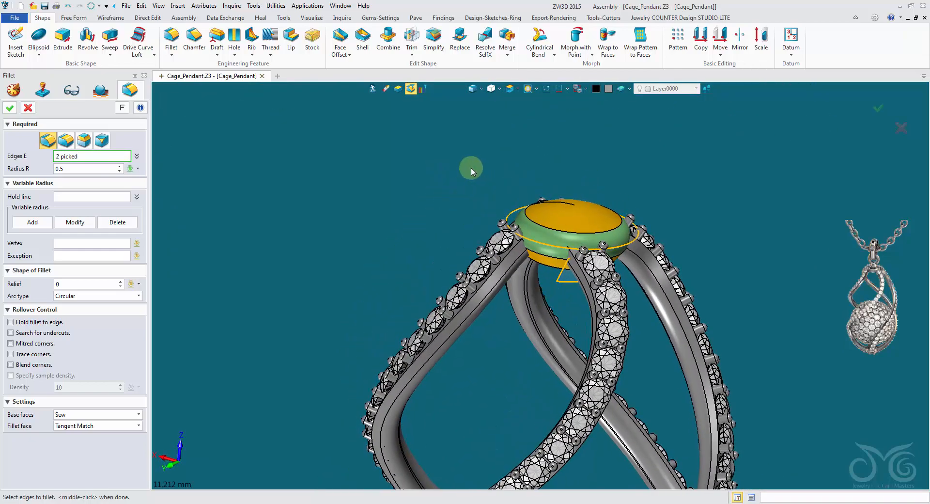
pyautogui.click(11, 107)
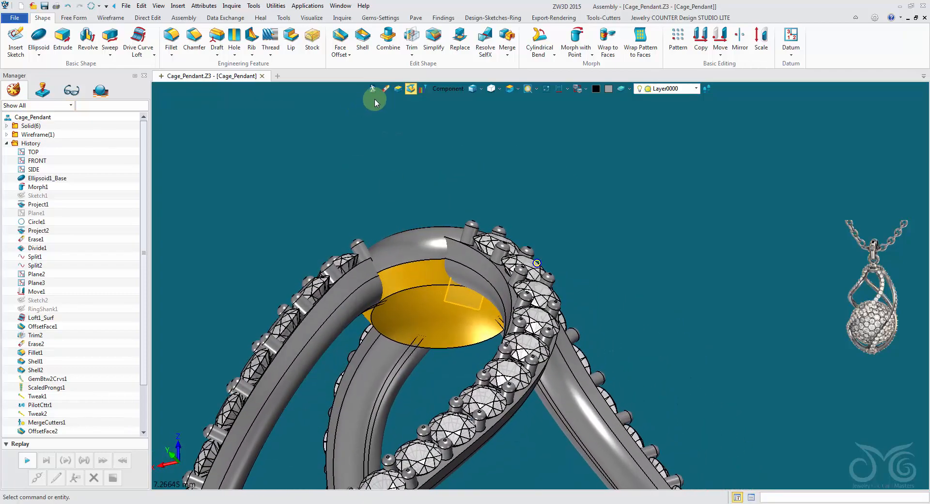
# Fillet the inner rim edges of both round end caps with a 0.15 mm radius, colouring the new faces red
pyautogui.click(171, 38)
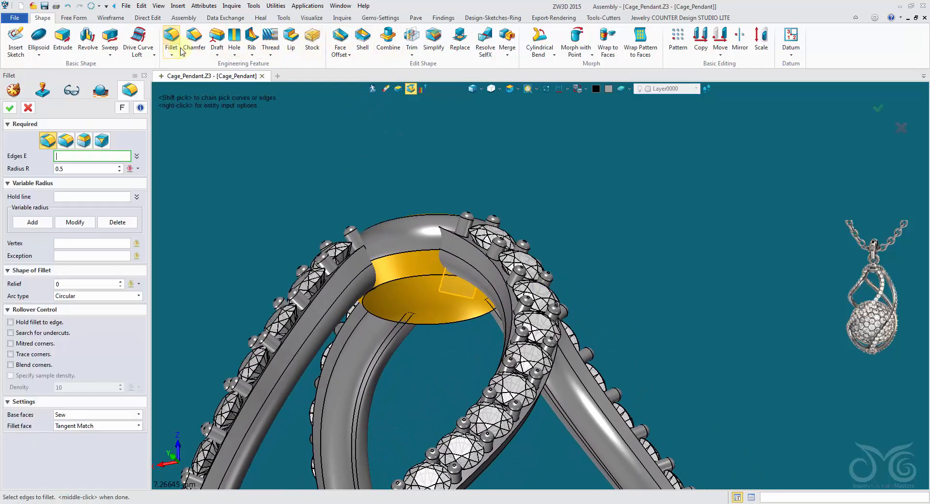
pyautogui.moveTo(71, 169); pyautogui.dragTo(14, 170)
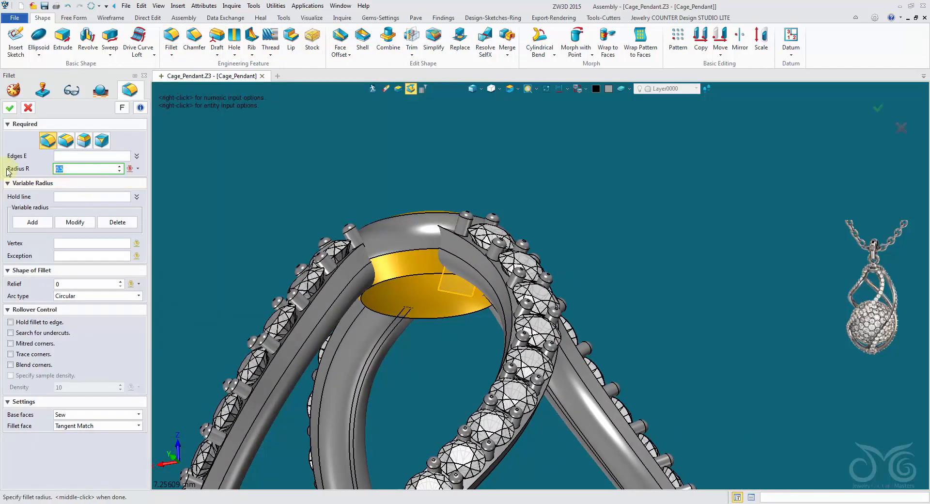
pyautogui.write('0.15')
pyautogui.click(68, 158)
pyautogui.click(423, 278)
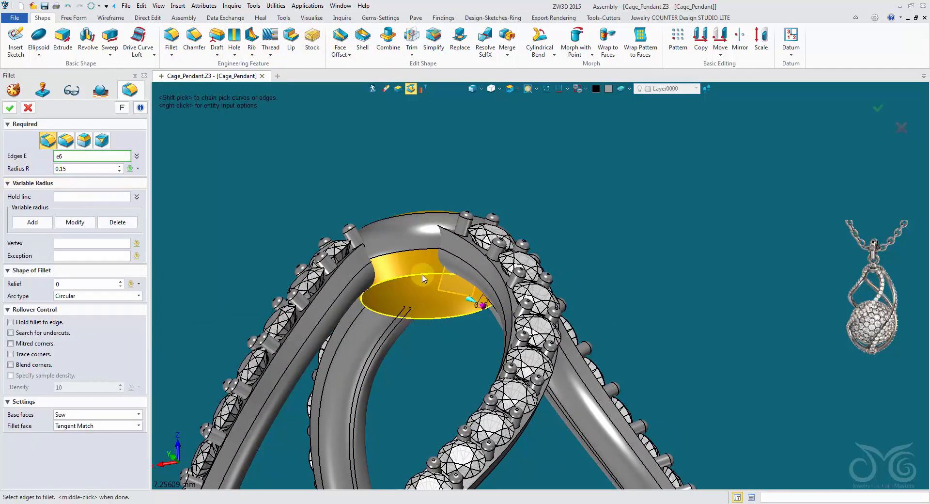
pyautogui.click(421, 274)
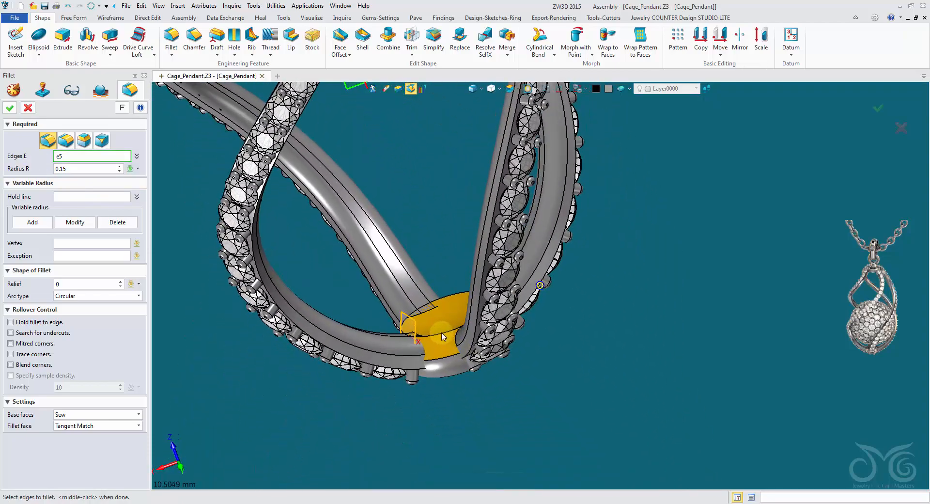
pyautogui.click(442, 334)
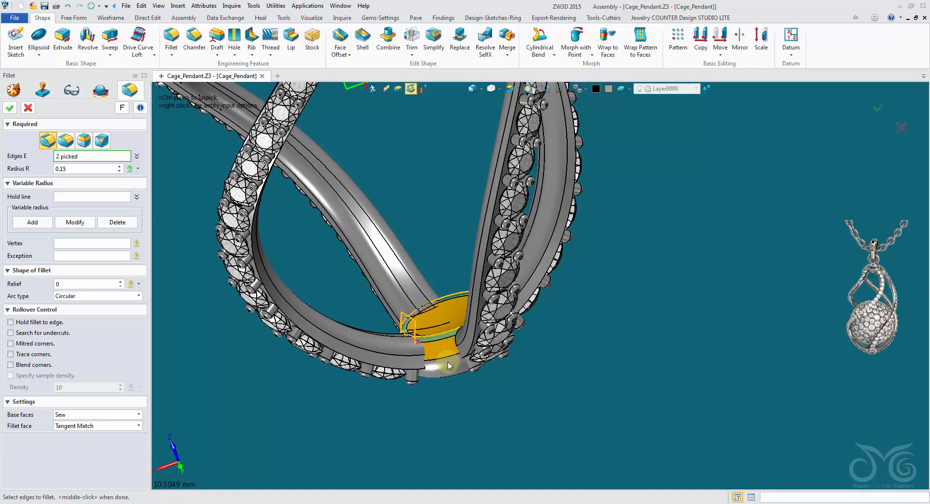
pyautogui.click(609, 89)
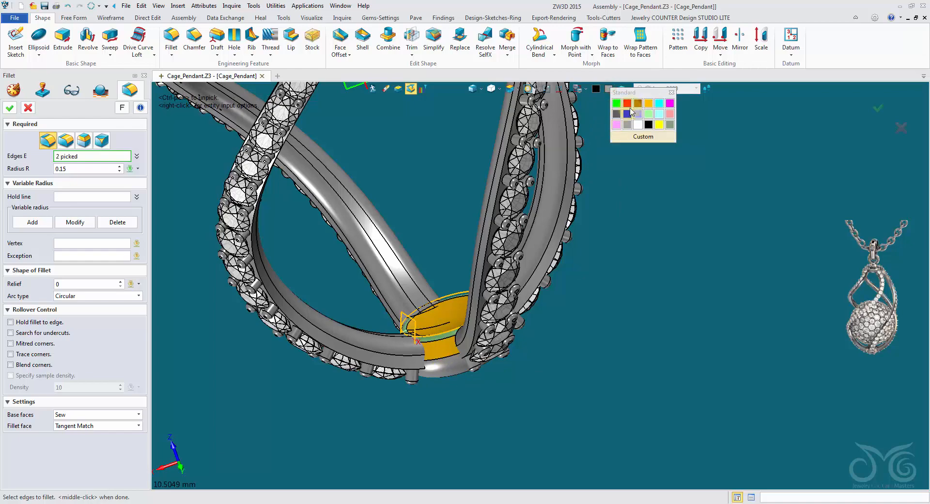
pyautogui.click(632, 127)
pyautogui.click(453, 373)
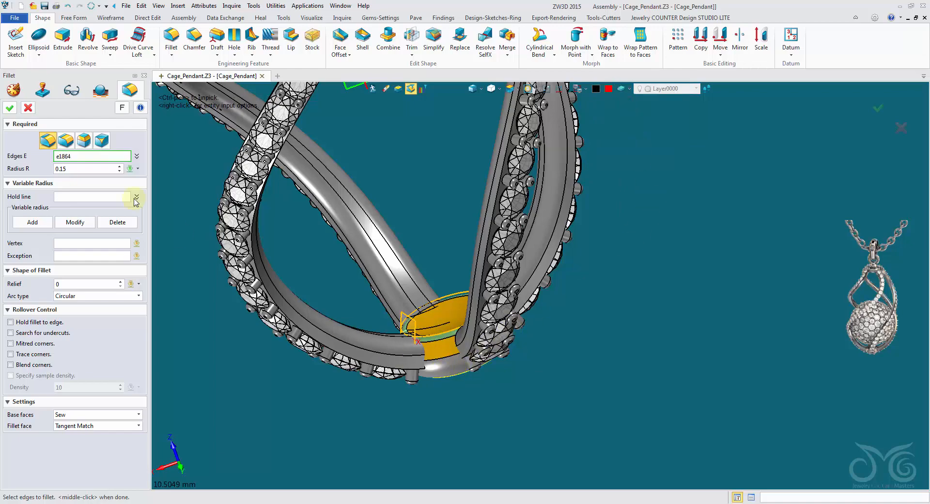
pyautogui.click(11, 113)
# Set the pick filter to Shape and recolour the whole lower end cap grey
pyautogui.moveTo(478, 293); pyautogui.dragTo(484, 281, button='right')
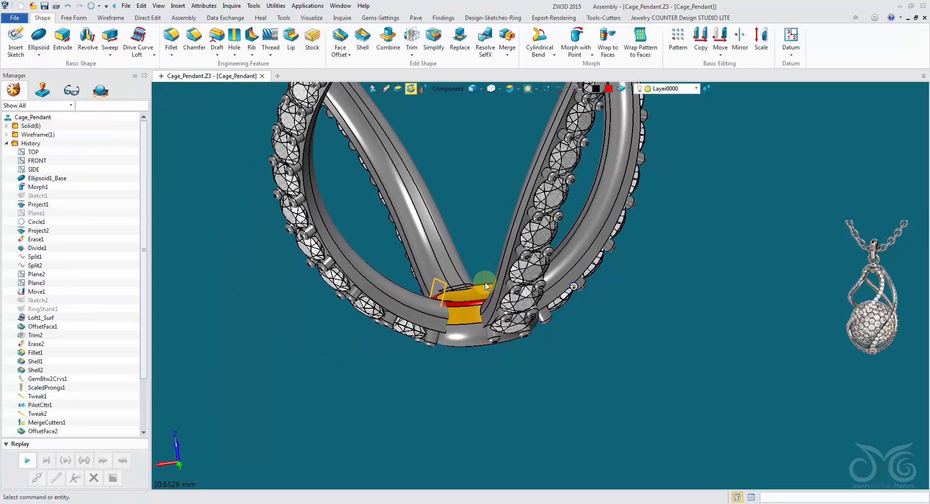
pyautogui.scroll(2, 482, 284)
pyautogui.moveTo(481, 286); pyautogui.dragTo(454, 384, button='middle')
pyautogui.moveTo(455, 384); pyautogui.dragTo(478, 245, button='right')
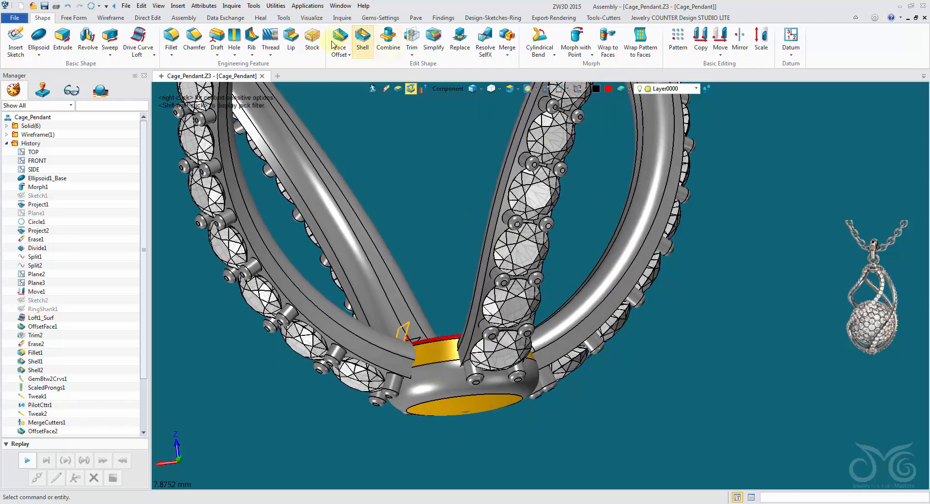
pyautogui.click(445, 89)
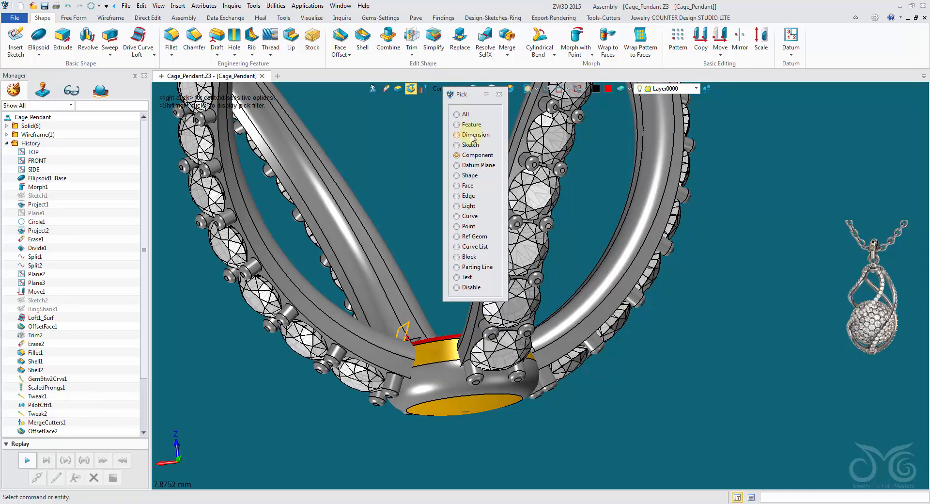
pyautogui.click(470, 175)
pyautogui.click(443, 343)
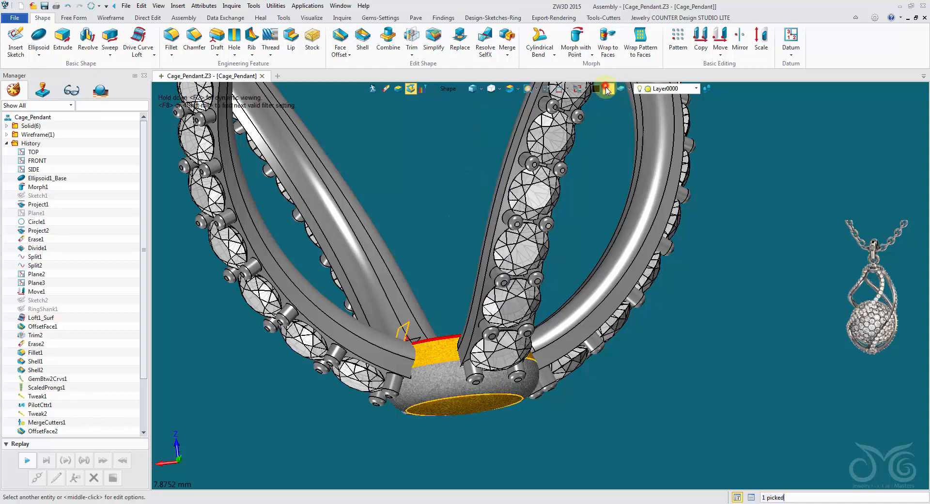
pyautogui.click(607, 89)
pyautogui.click(622, 125)
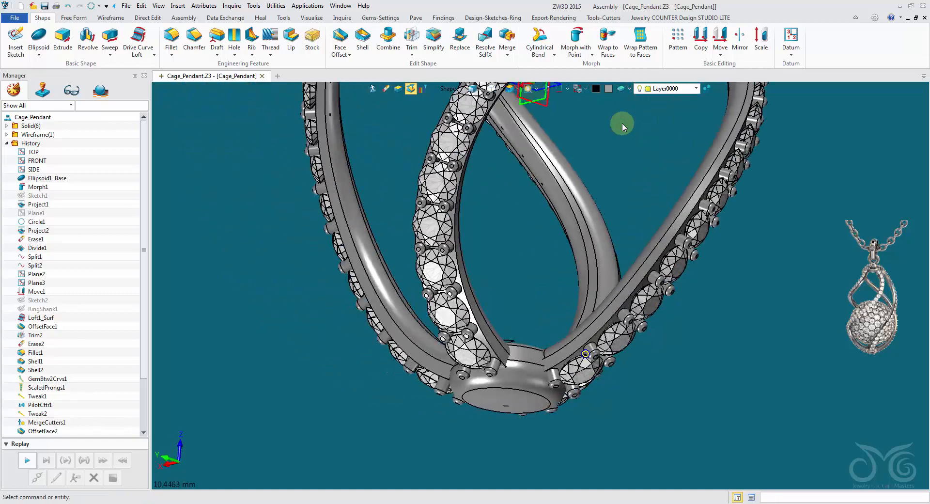
# Recolour the whole upper end cap grey to match the cage
pyautogui.click(569, 282)
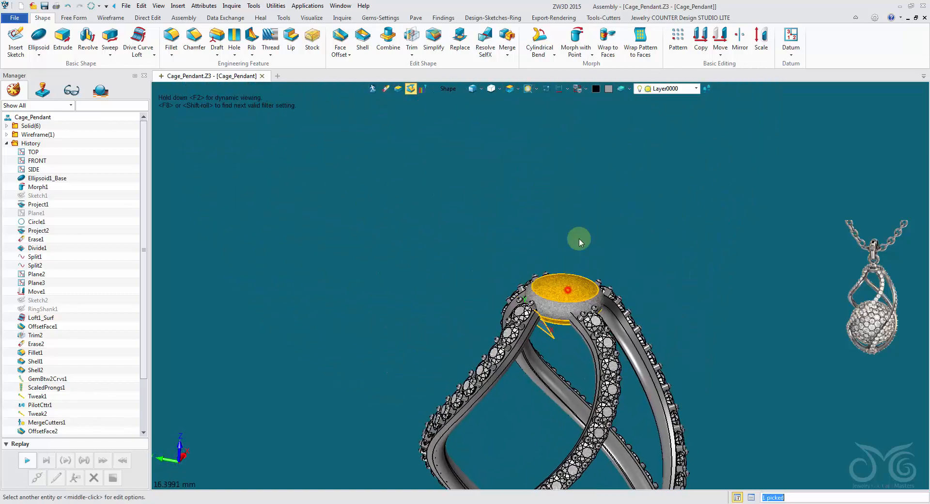
pyautogui.click(608, 89)
pyautogui.click(623, 127)
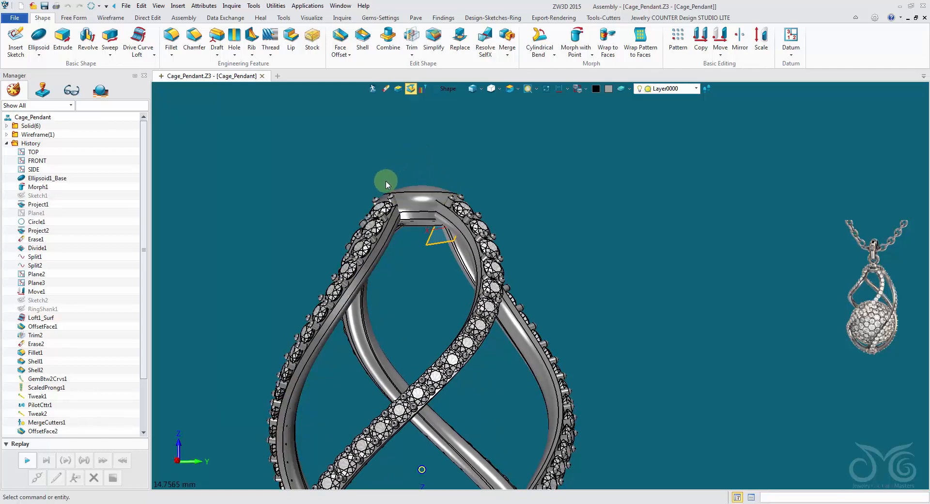
# Show the frozen bar in the history and place it after Fillet3 to freeze all existing features
pyautogui.scroll(-3, 139, 197)
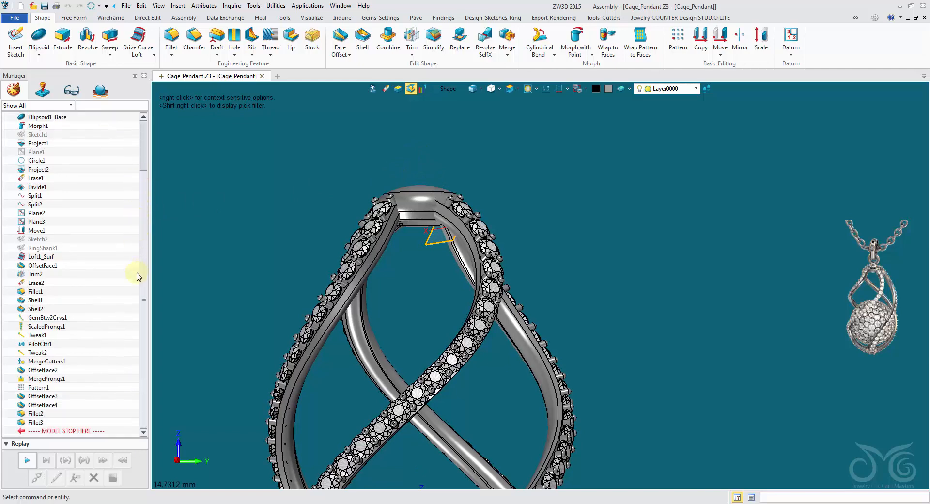
pyautogui.rightClick(116, 297)
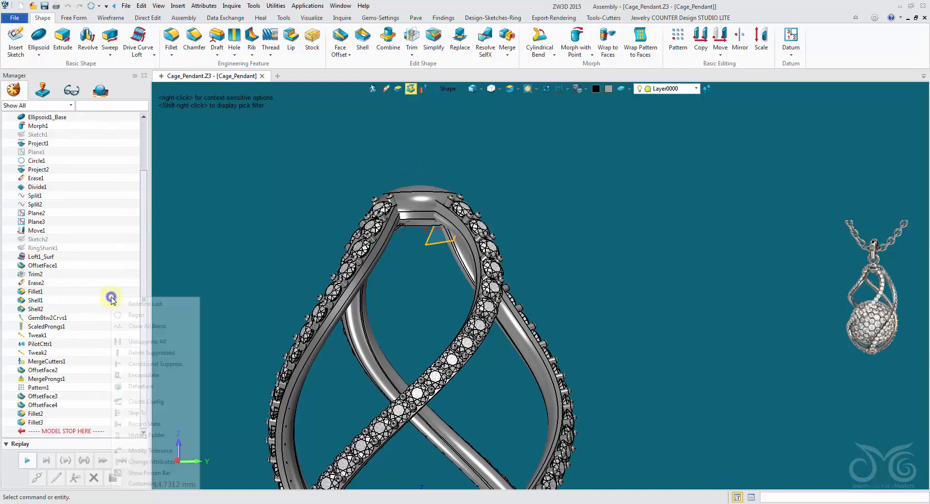
pyautogui.click(147, 469)
pyautogui.moveTo(62, 152); pyautogui.dragTo(72, 236)
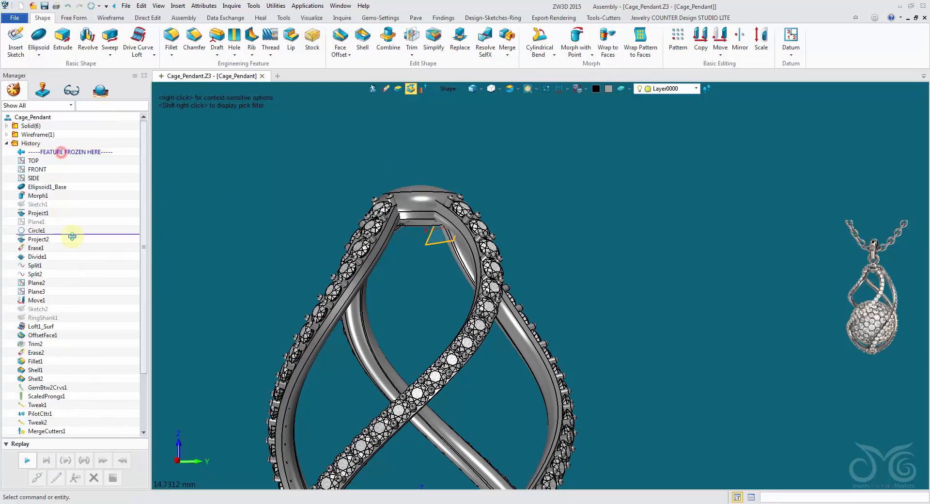
pyautogui.moveTo(69, 439); pyautogui.dragTo(70, 446)
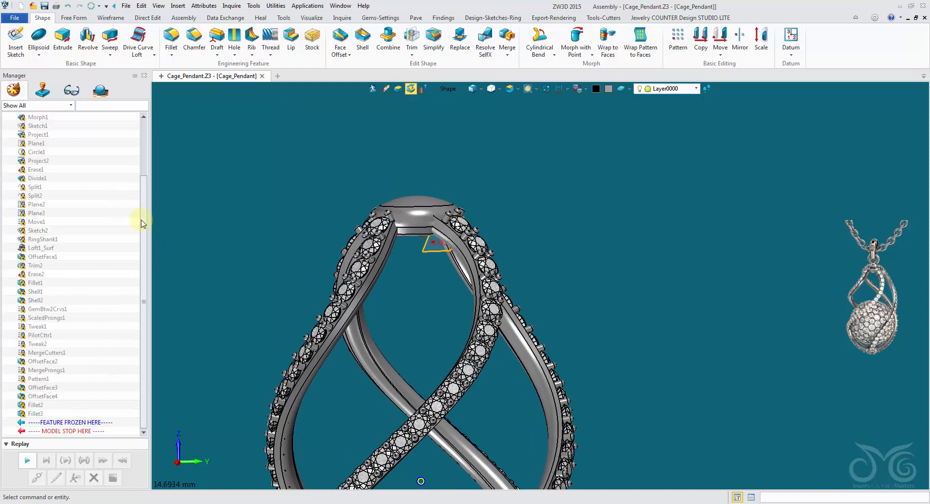
pyautogui.moveTo(145, 209); pyautogui.dragTo(146, 299)
pyautogui.moveTo(204, 281); pyautogui.dragTo(163, 262, button='middle')
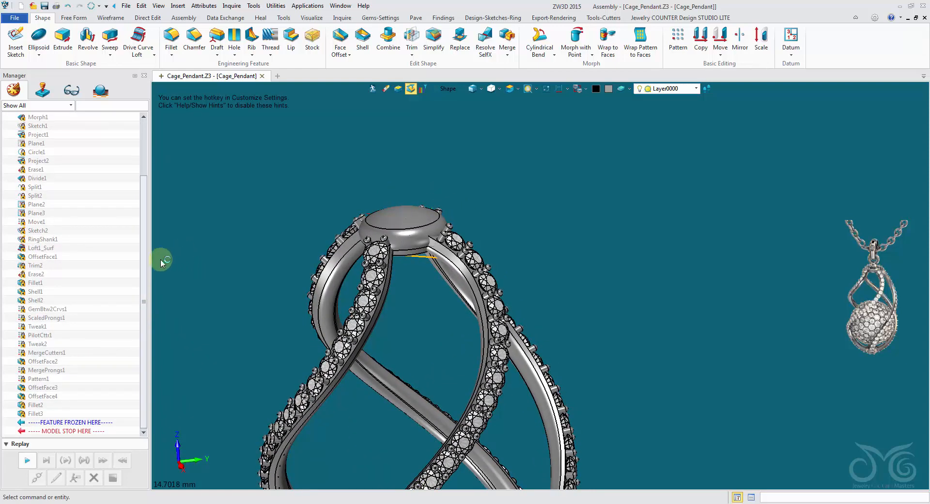
pyautogui.moveTo(148, 210)
pyautogui.mouseDown()
pyautogui.moveTo(141, 155)
pyautogui.moveTo(144, 216)
pyautogui.mouseUp()
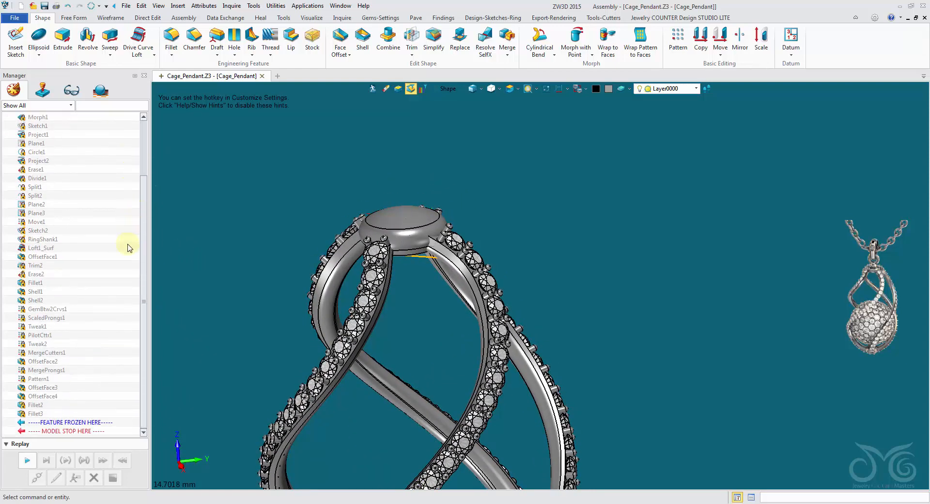
# Start a Morph with Point on the upper cap's domed face, using a morph point at the face's centre
pyautogui.moveTo(211, 262); pyautogui.dragTo(451, 86, button='right')
pyautogui.scroll(4, 436, 189)
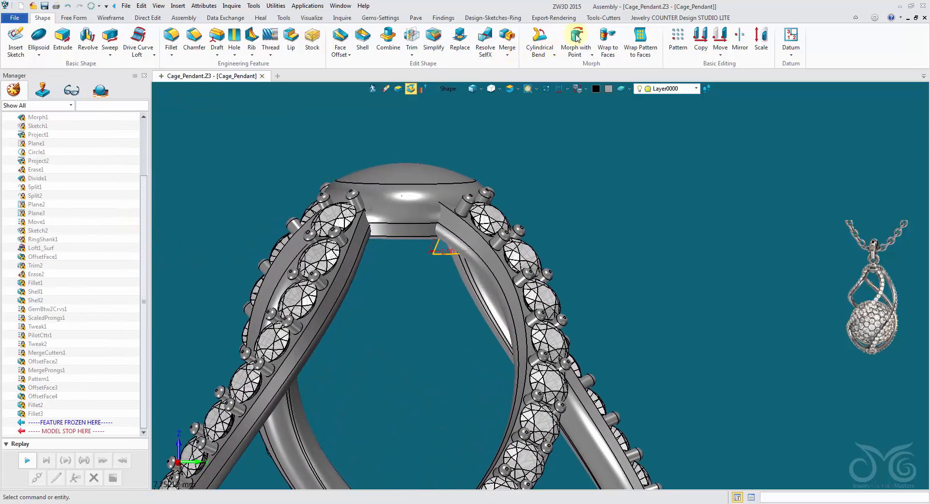
pyautogui.click(578, 38)
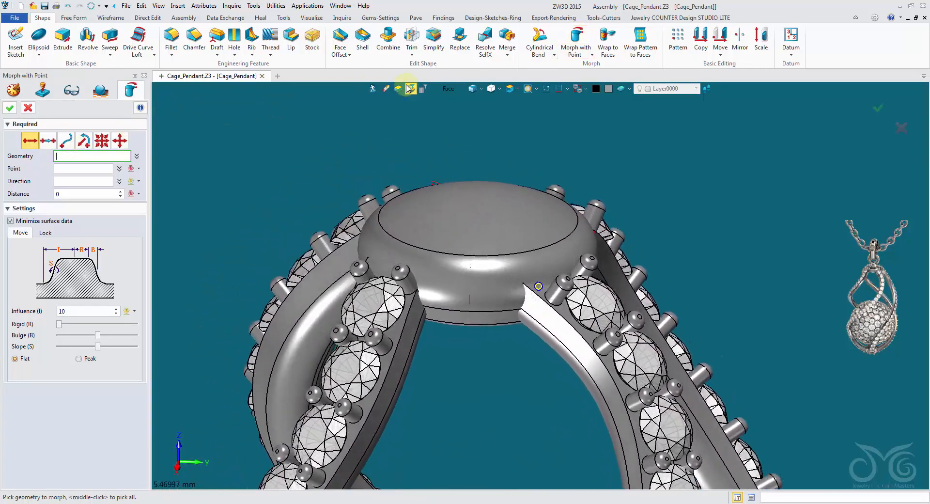
pyautogui.click(448, 211)
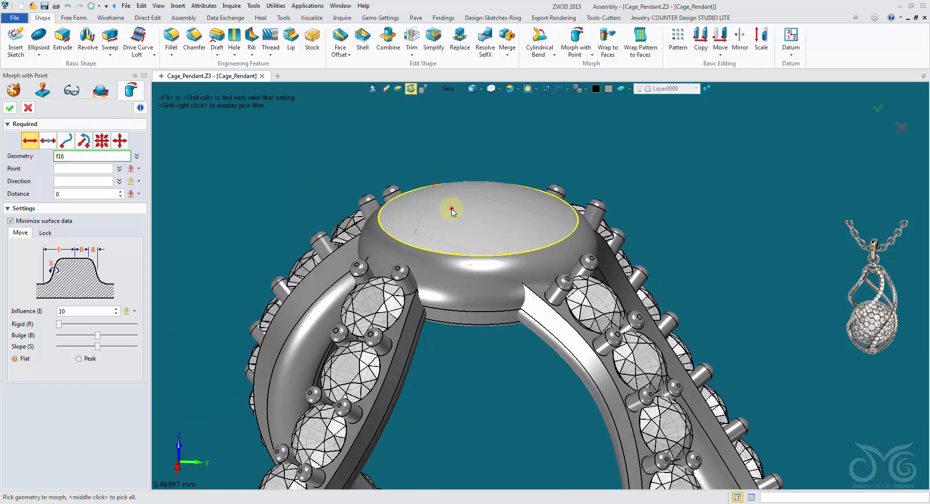
pyautogui.click(101, 169)
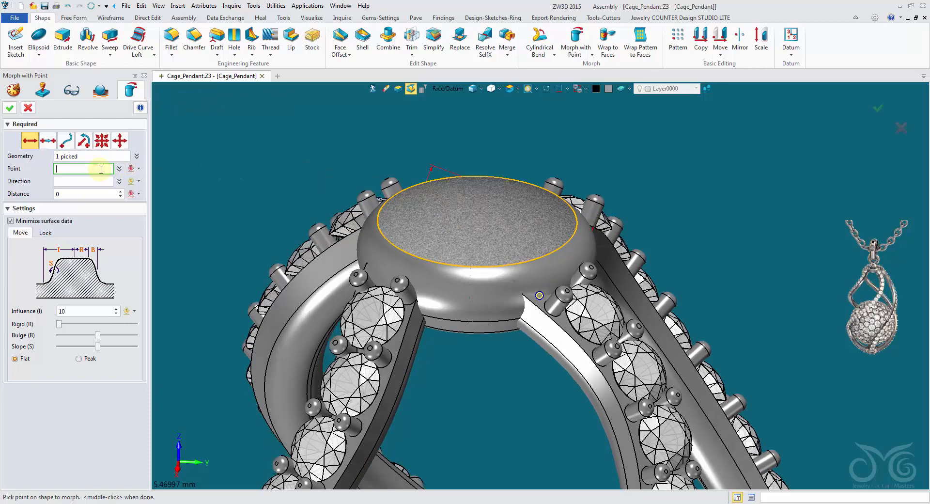
pyautogui.click(451, 92)
pyautogui.click(465, 118)
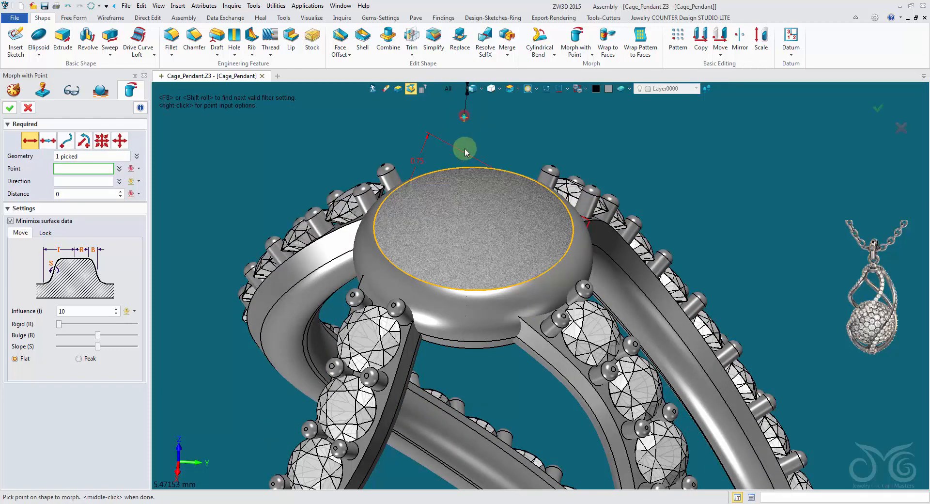
pyautogui.click(469, 208)
pyautogui.click(474, 211)
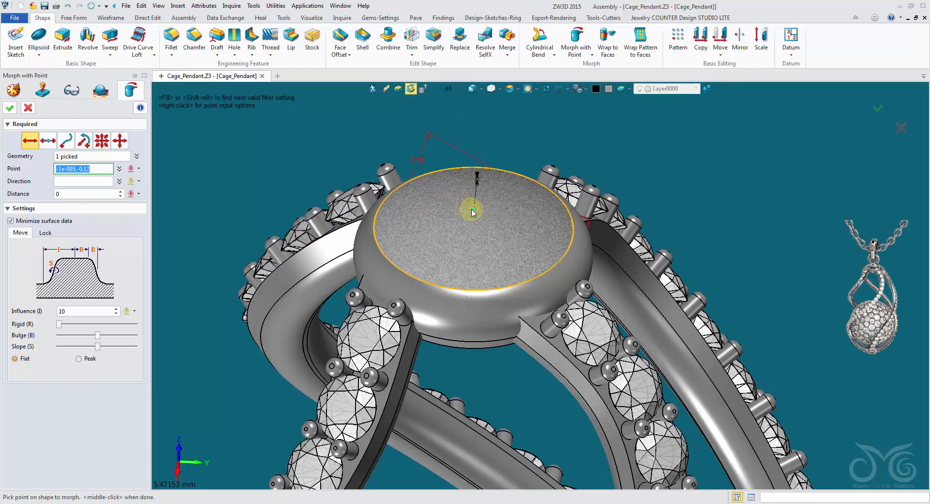
pyautogui.click(473, 211)
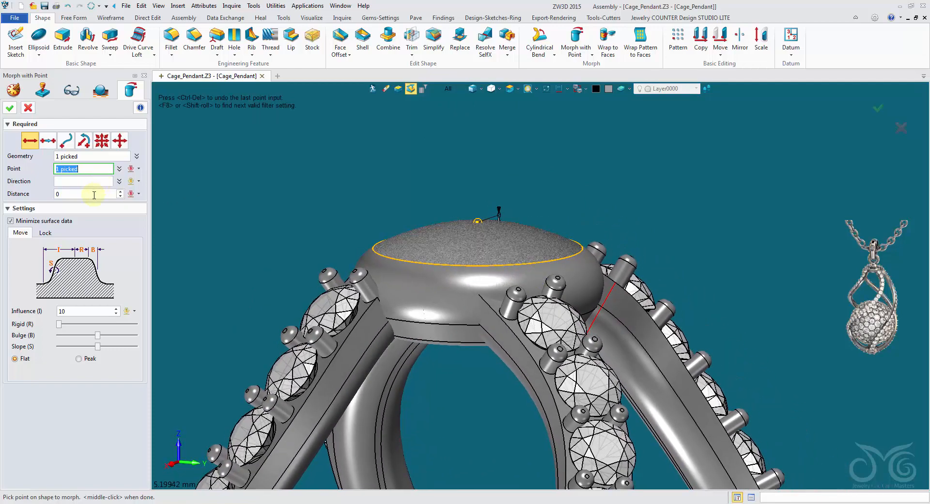
# Set the morph distance of the upper cap's domed face to 1.5 mm
pyautogui.click(94, 194)
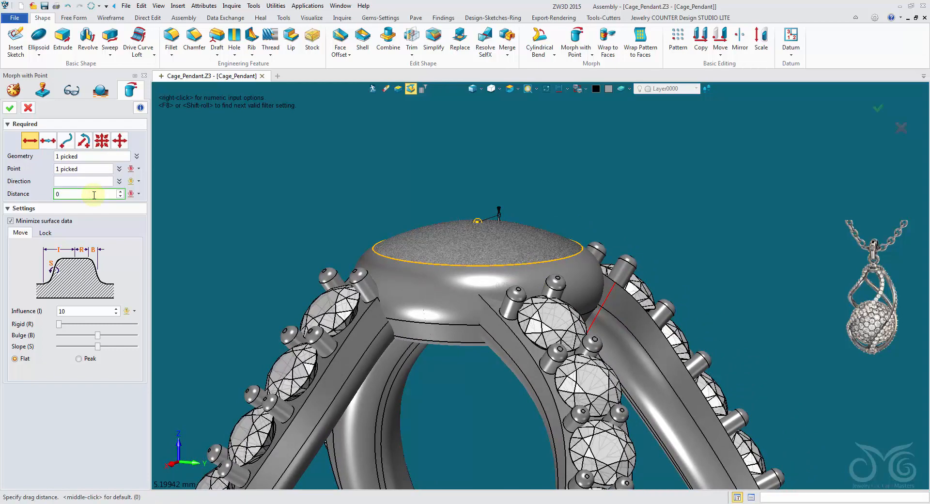
pyautogui.write('.01')
pyautogui.press('Return')
pyautogui.scroll(15, 94, 195)
pyautogui.moveTo(98, 194); pyautogui.dragTo(29, 186)
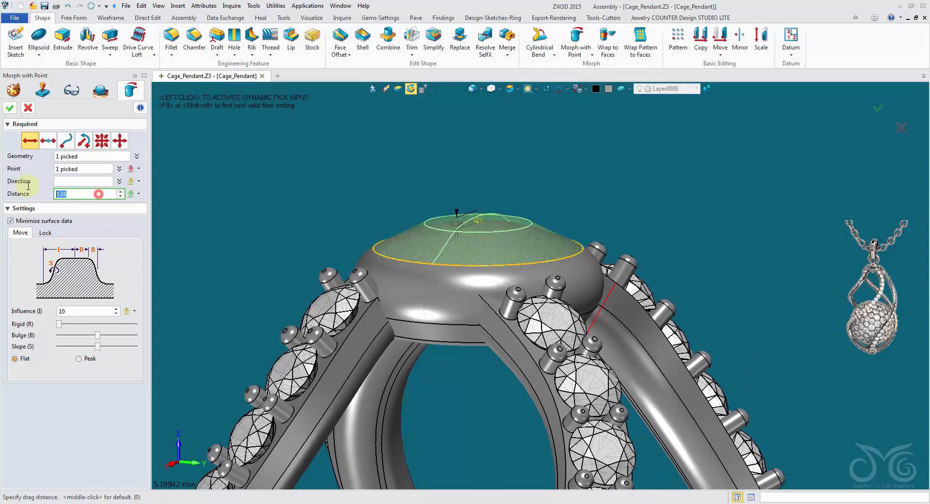
pyautogui.write('1.02')
pyautogui.press('Return')
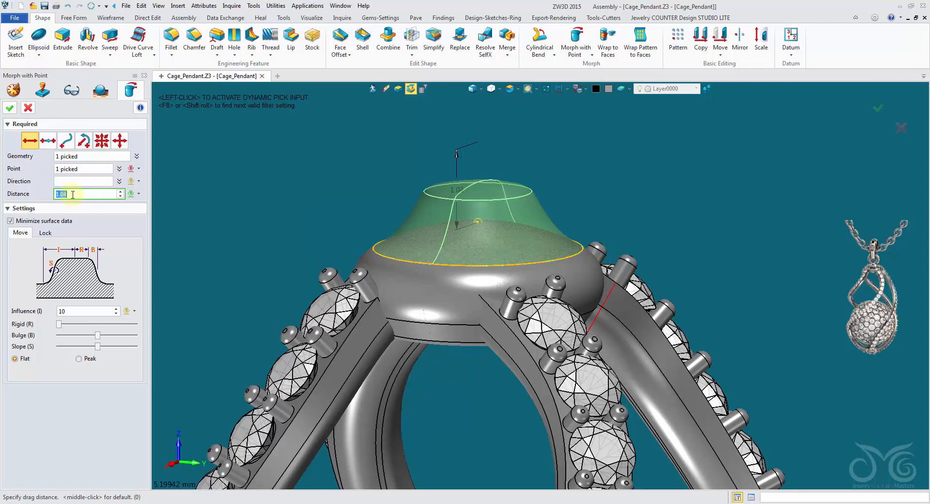
pyautogui.scroll(2, 72, 194)
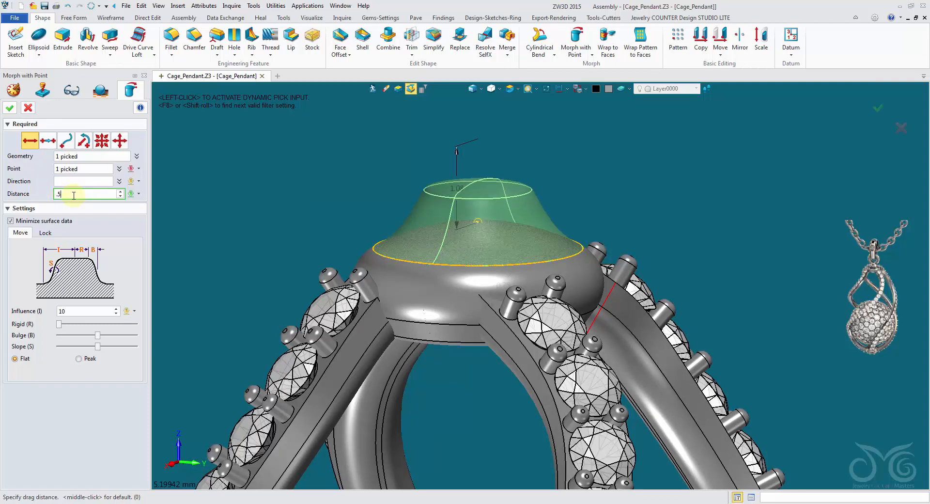
pyautogui.write('1.51')
pyautogui.press('Return')
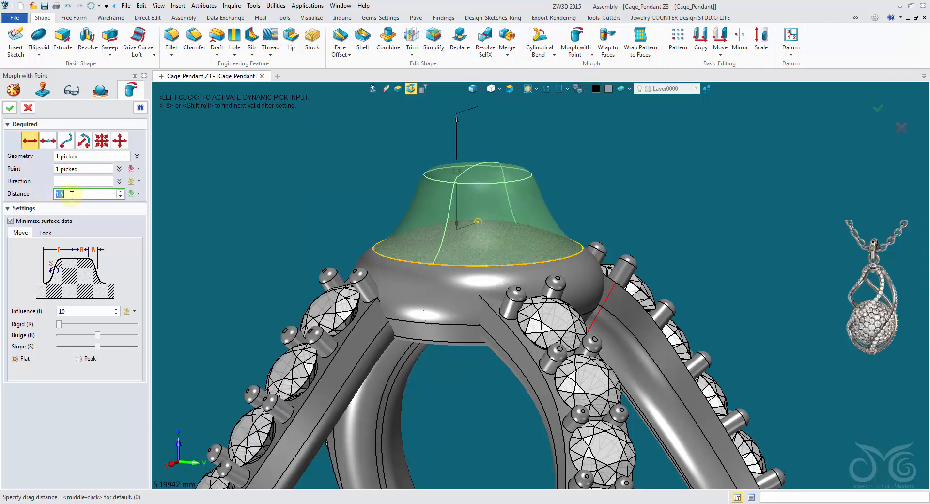
# Set the morph's influence to 3, lower its bulge to the minimum, reduce its slope, and apply the raised form
pyautogui.click(80, 311)
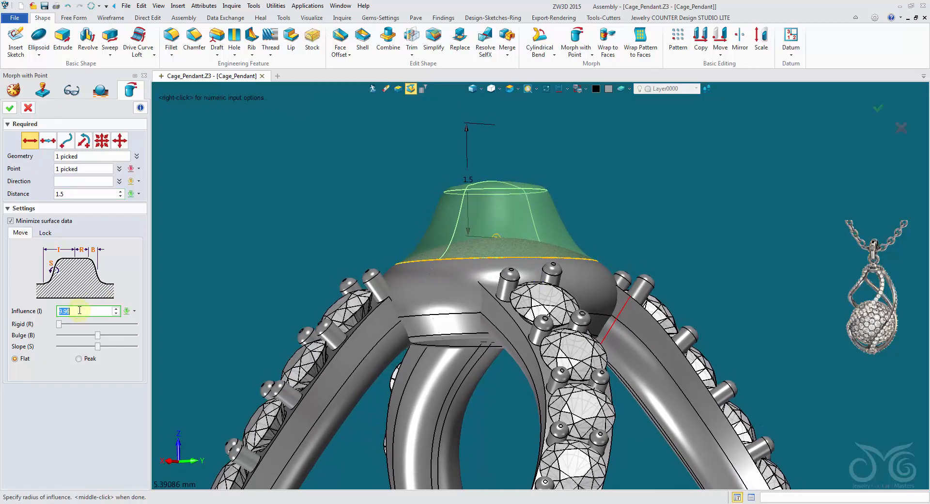
pyautogui.click(707, 89)
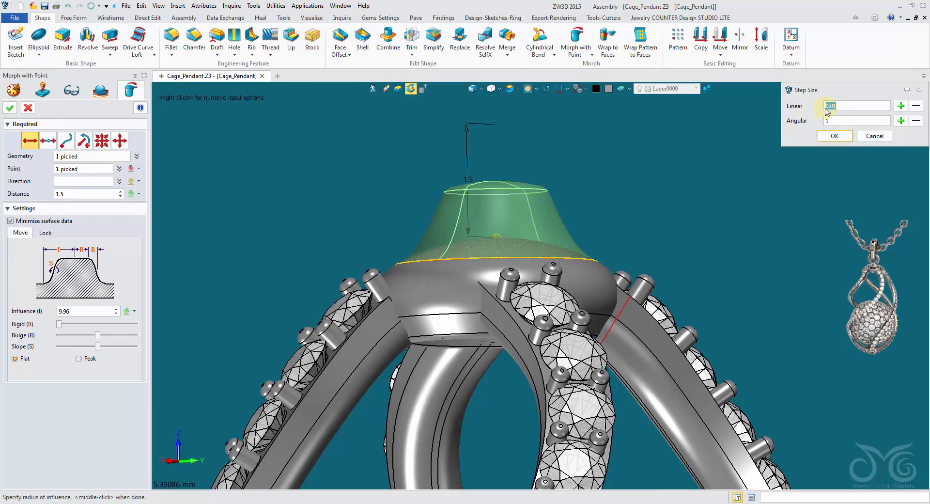
pyautogui.click(820, 136)
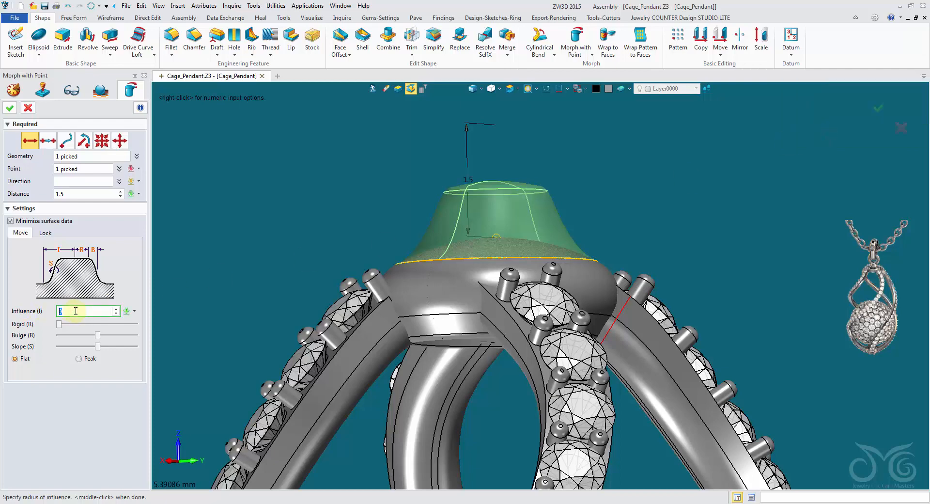
pyautogui.scroll(-1, 75, 311)
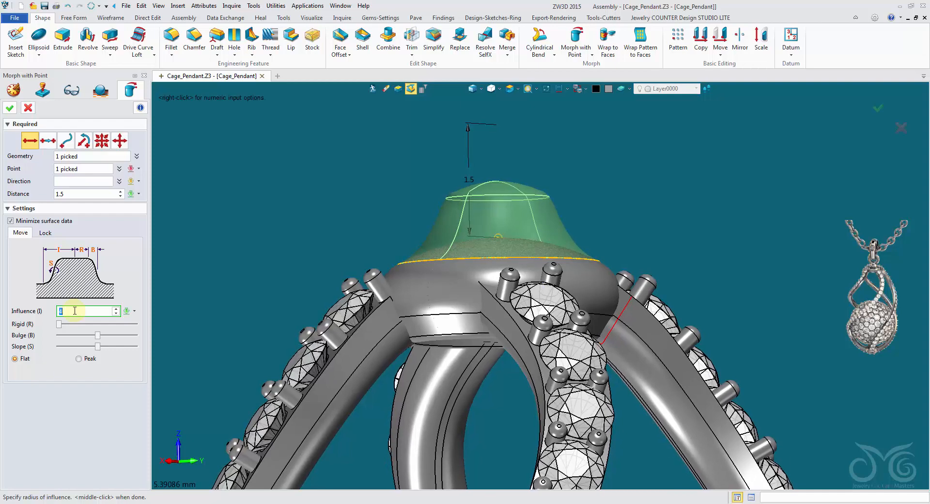
pyautogui.scroll(-1, 75, 310)
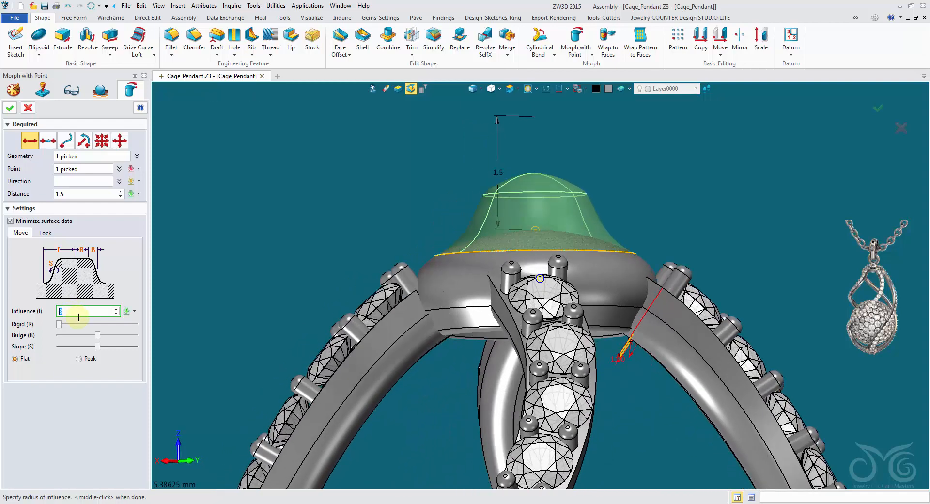
pyautogui.moveTo(97, 336)
pyautogui.mouseDown()
pyautogui.moveTo(118, 338)
pyautogui.moveTo(36, 341)
pyautogui.moveTo(92, 342)
pyautogui.moveTo(38, 339)
pyautogui.moveTo(84, 346)
pyautogui.mouseUp()
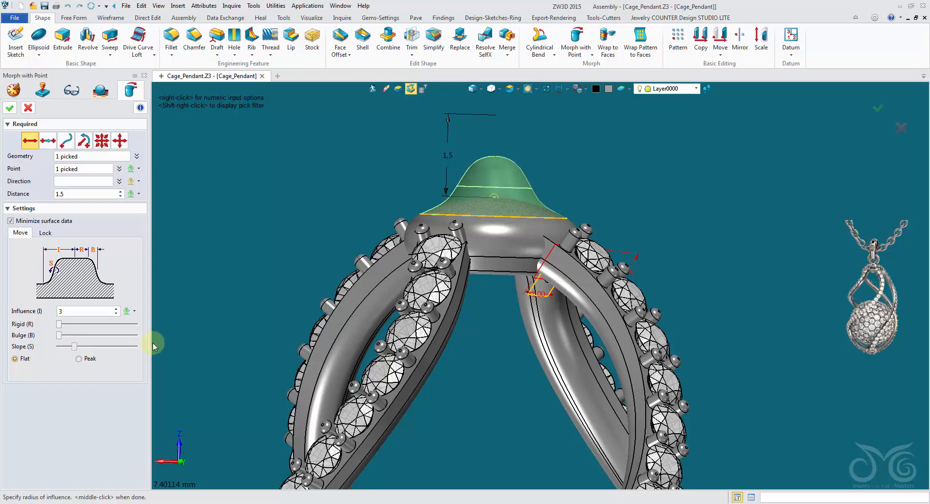
pyautogui.click(10, 108)
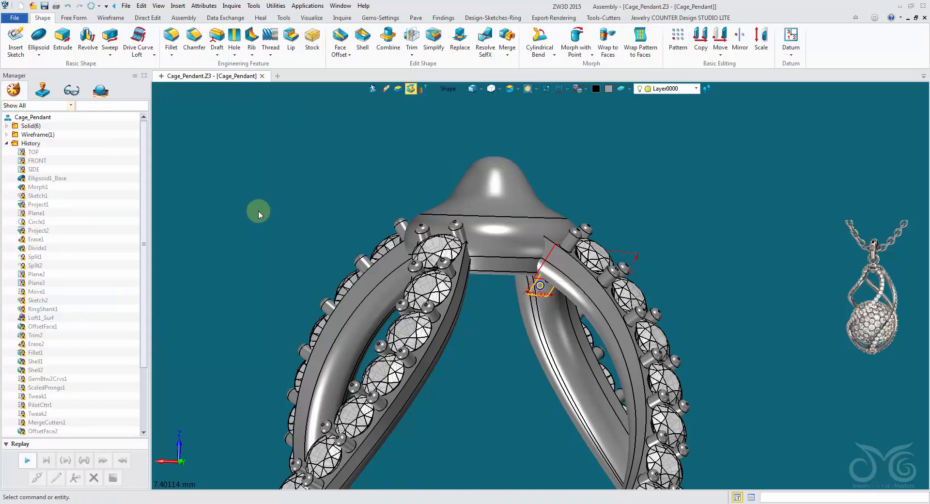
# Save the pendant file with the morphed upper cap
pyautogui.moveTo(258, 211); pyautogui.dragTo(258, 207, button='middle')
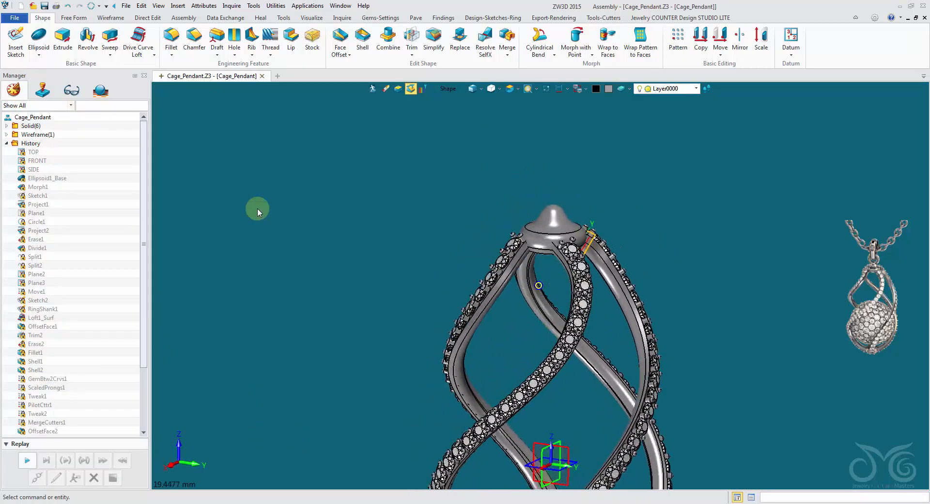
pyautogui.moveTo(524, 182); pyautogui.dragTo(506, 167, button='middle')
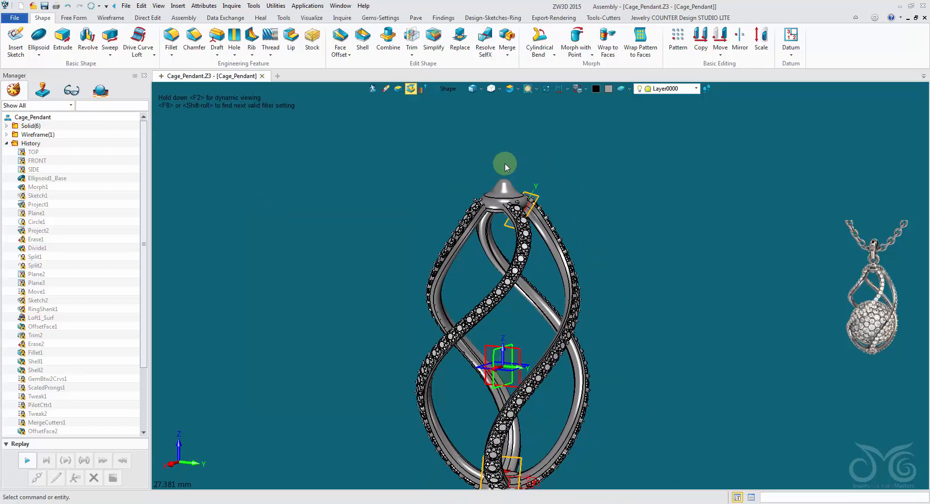
pyautogui.moveTo(504, 165); pyautogui.dragTo(301, 97, button='middle')
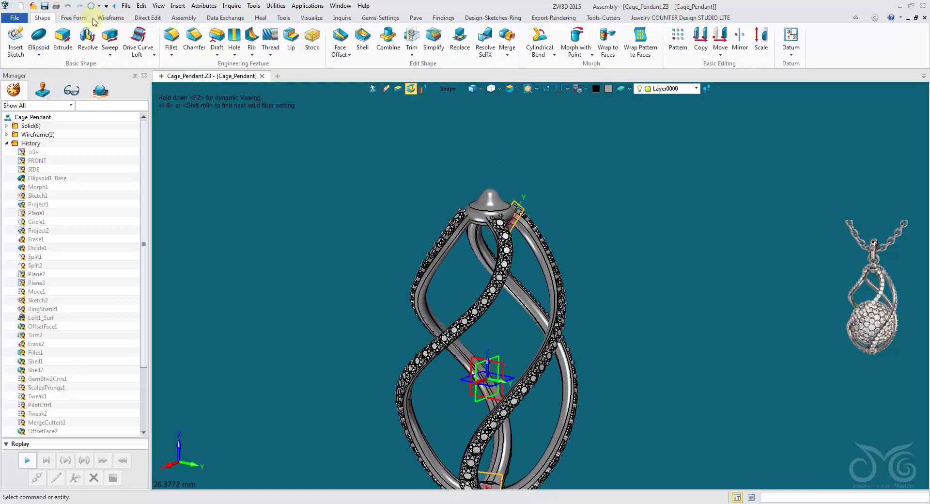
pyautogui.click(44, 7)
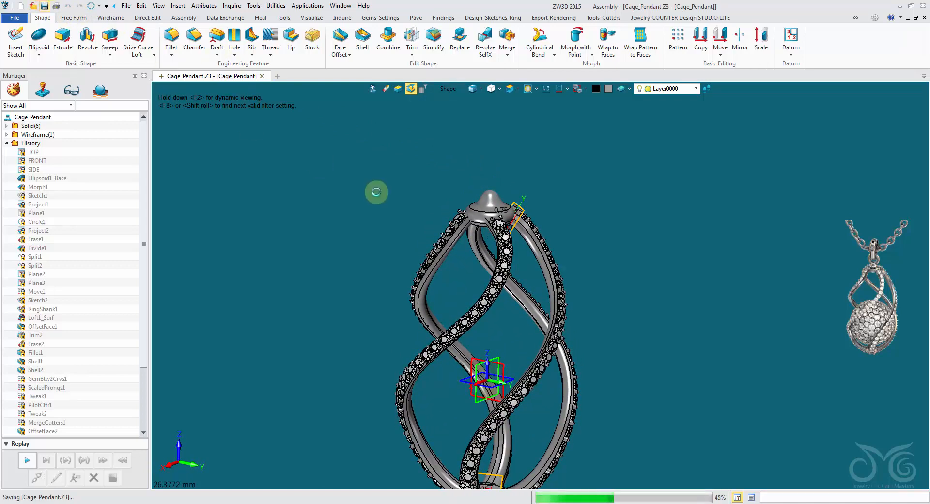
pyautogui.moveTo(376, 193); pyautogui.dragTo(348, 179, button='middle')
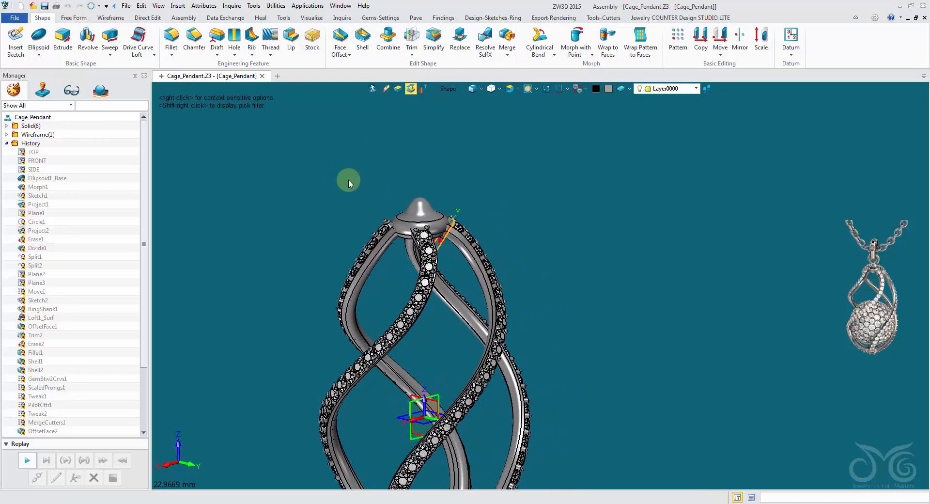
# Start a jump ring of the JMPRRound style and place it at the origin 0,0,0
pyautogui.click(497, 18)
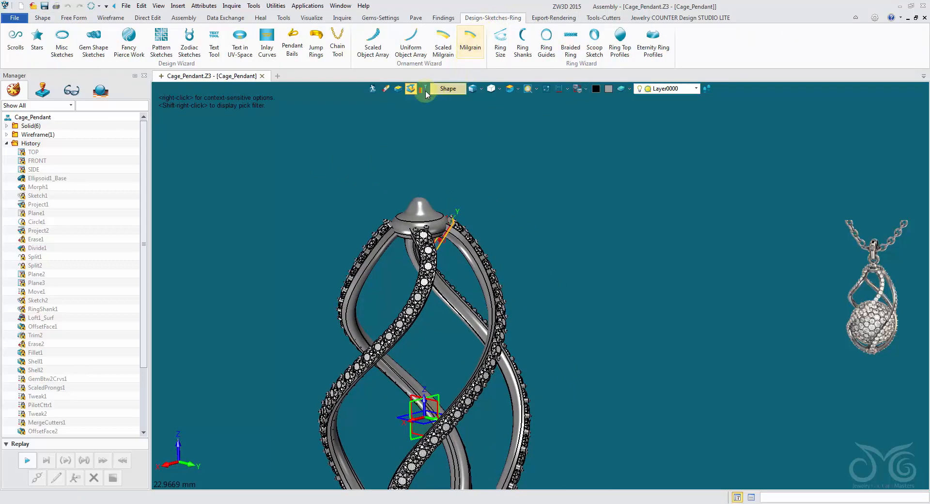
pyautogui.click(312, 42)
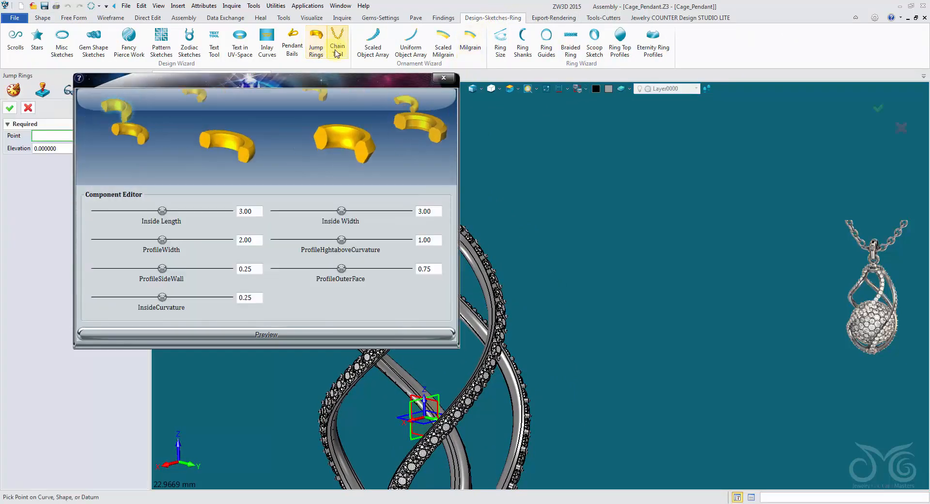
pyautogui.click(269, 130)
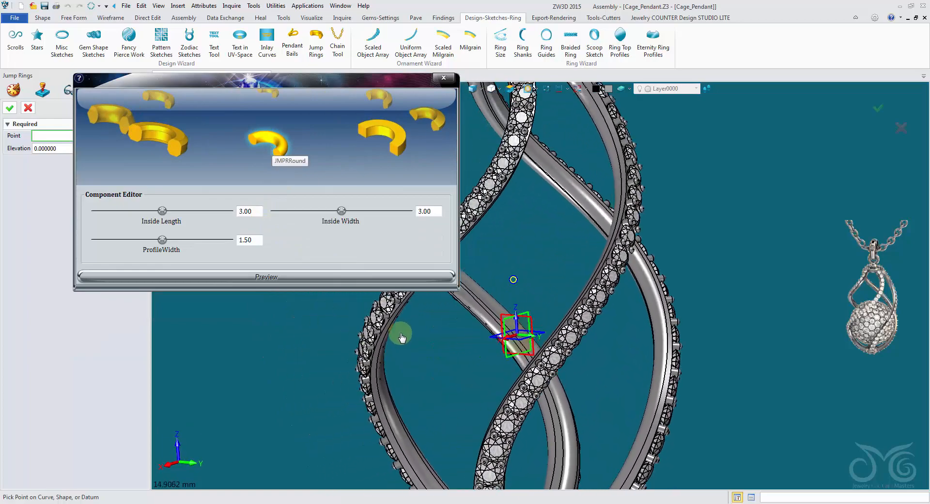
pyautogui.click(547, 364)
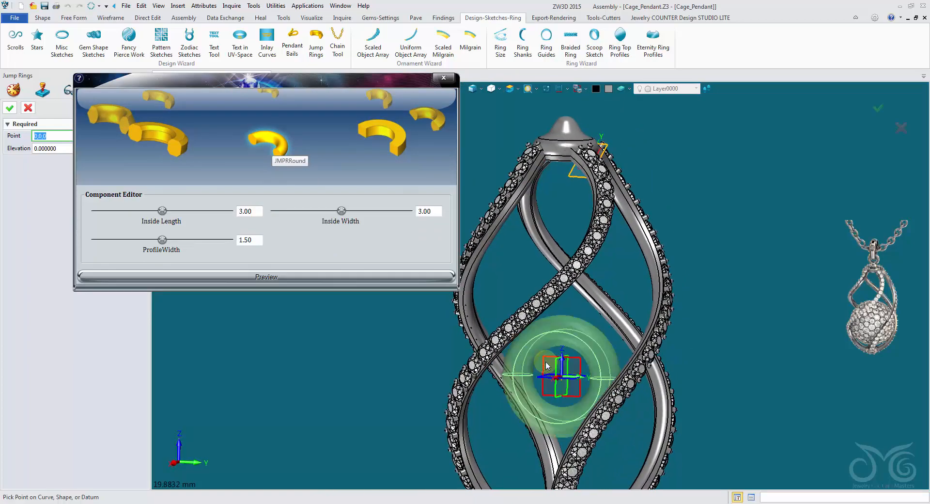
# Set the jump ring's inside length and inside width to 1.25 and its profile width to 0.75, and insert it
pyautogui.click(545, 362)
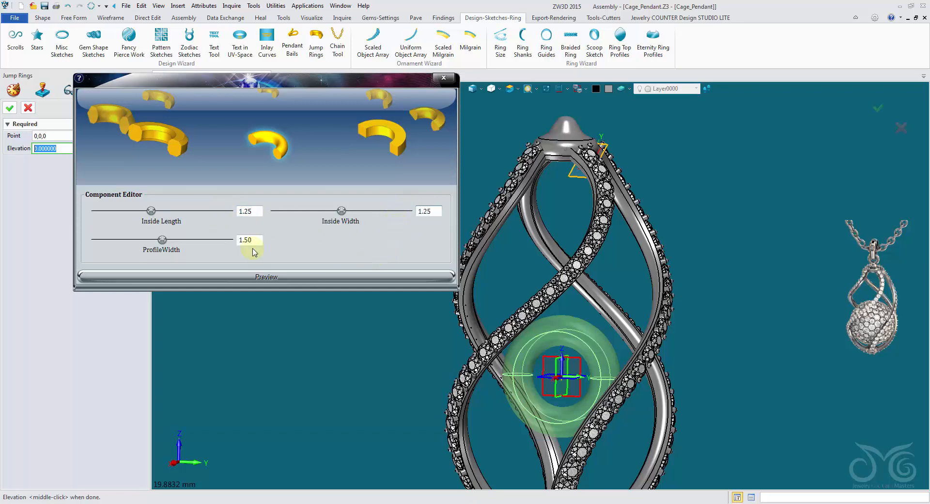
pyautogui.write('75')
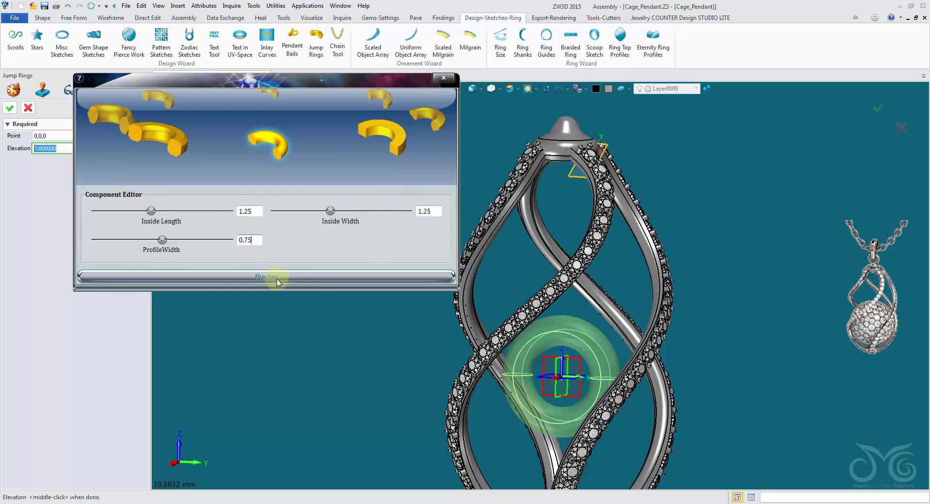
pyautogui.click(279, 277)
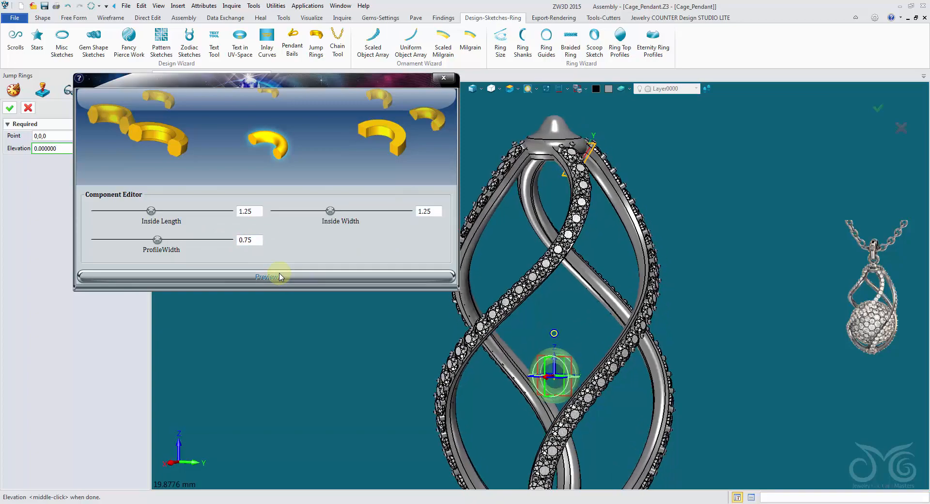
pyautogui.click(9, 108)
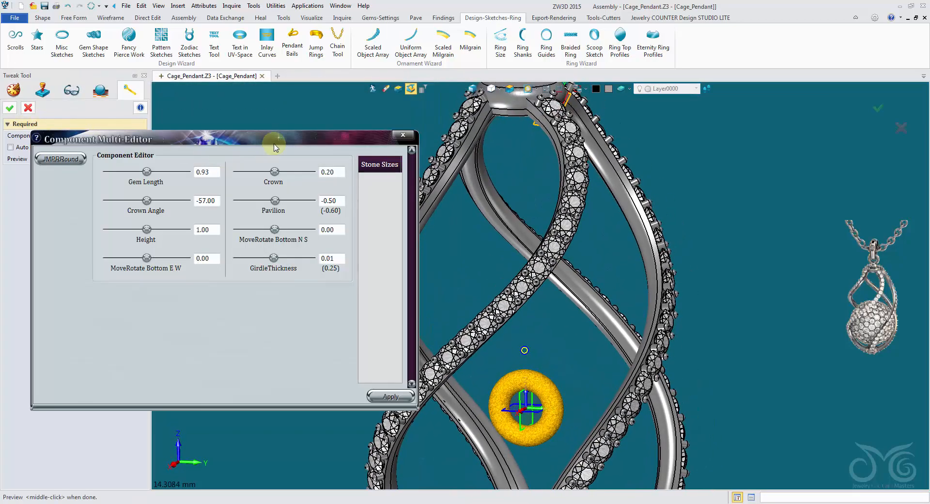
pyautogui.click(26, 109)
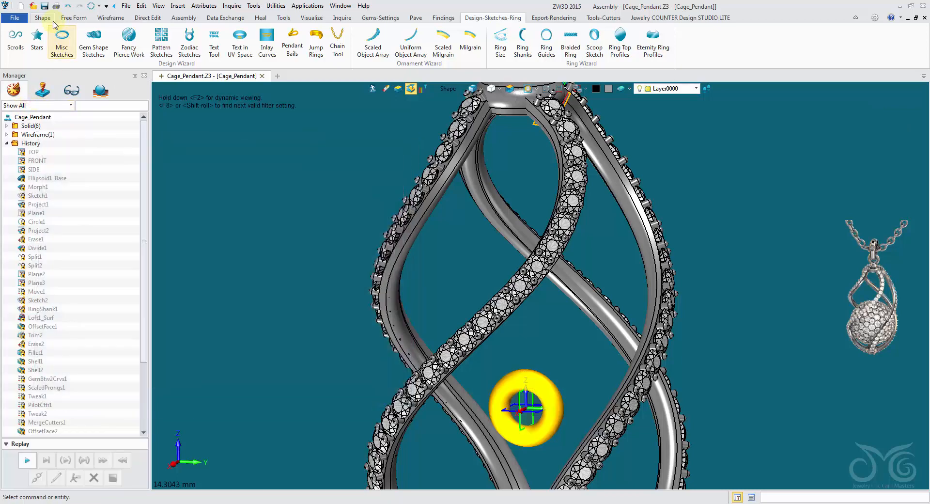
# Merge the jump ring component into the pendant part as a separate shape
pyautogui.click(49, 18)
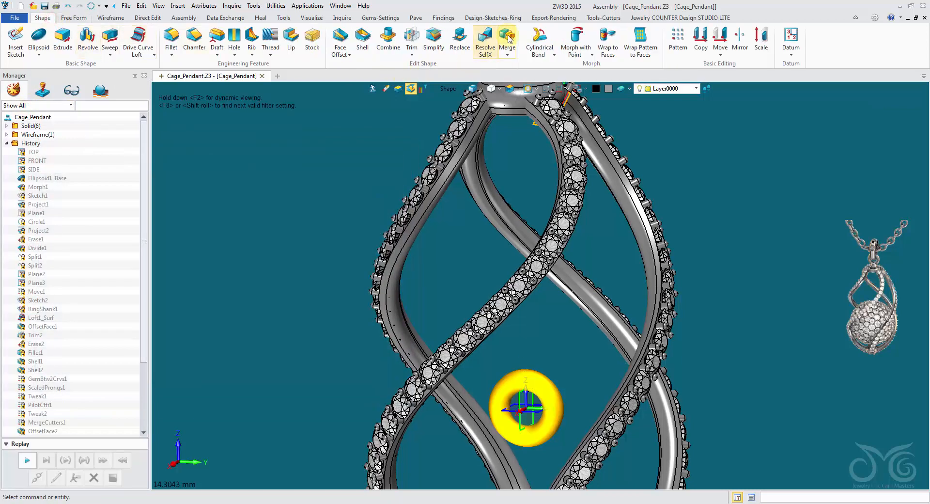
pyautogui.click(509, 39)
pyautogui.click(535, 385)
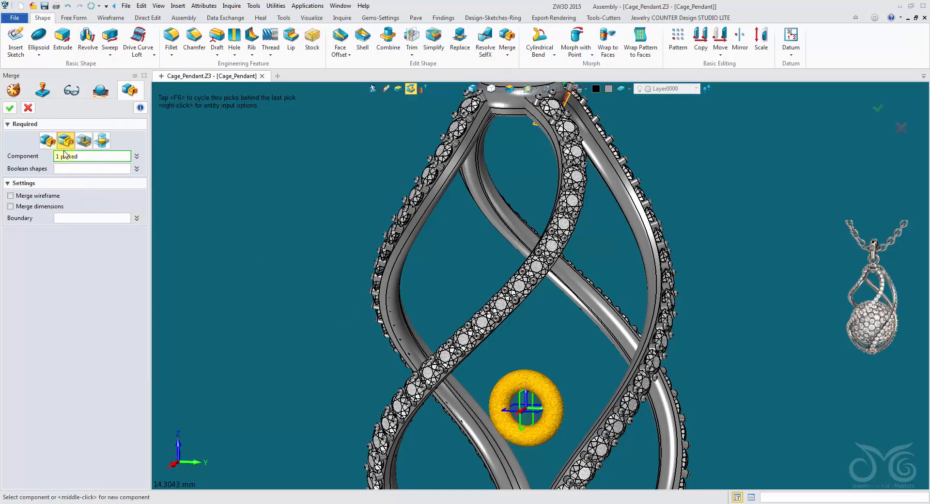
pyautogui.click(44, 141)
pyautogui.click(14, 110)
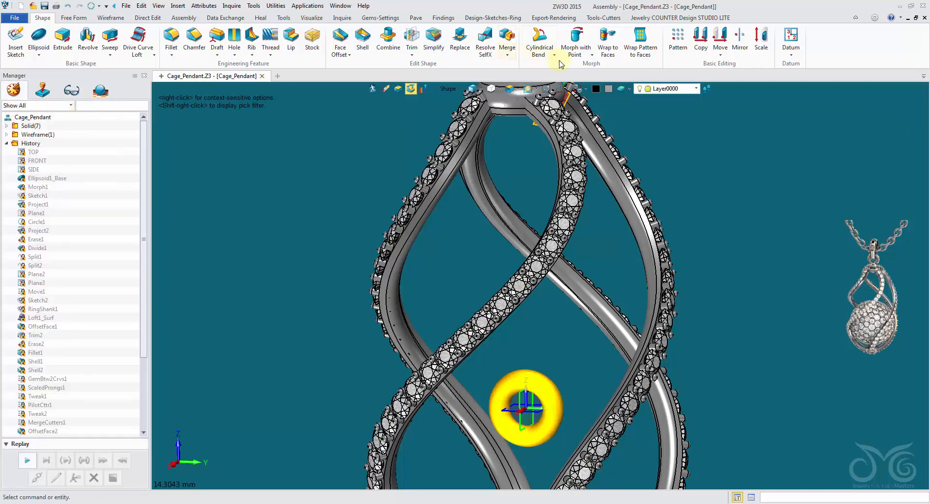
# Start a dynamic move of the jump ring, with the pick filter set to Shape
pyautogui.click(722, 41)
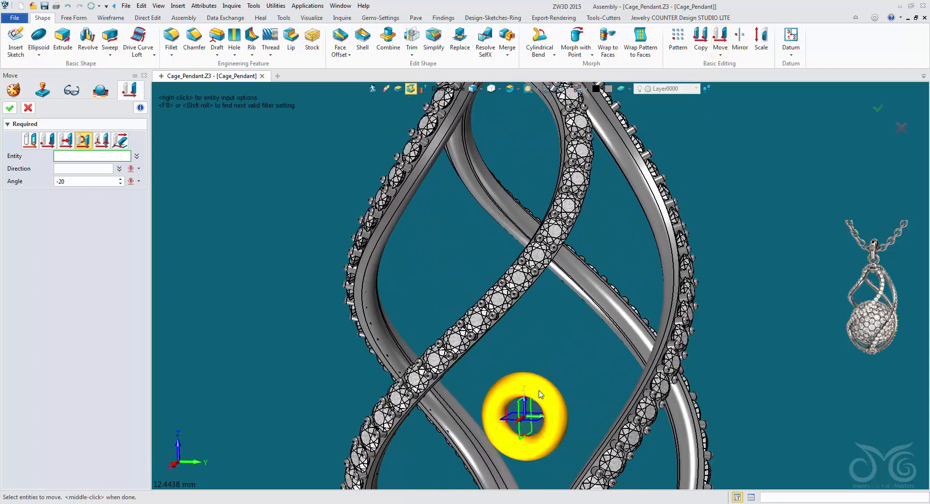
pyautogui.click(447, 89)
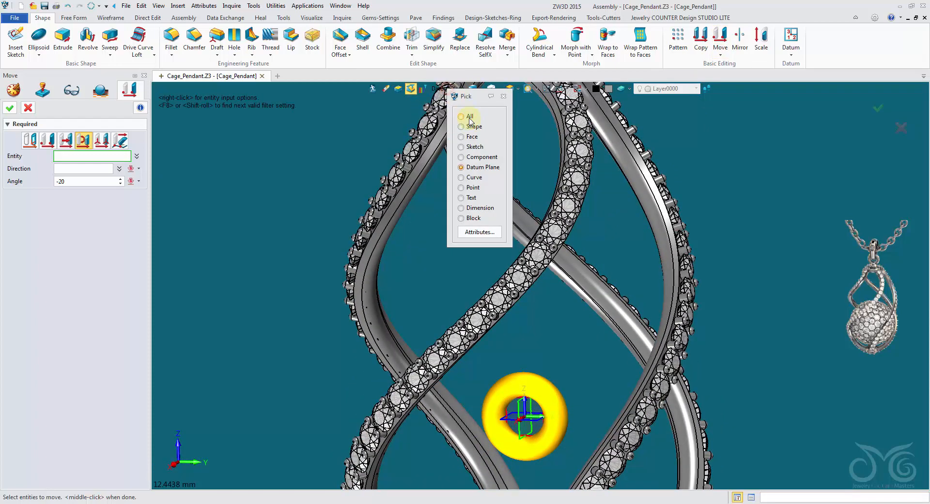
pyautogui.click(472, 128)
pyautogui.click(536, 374)
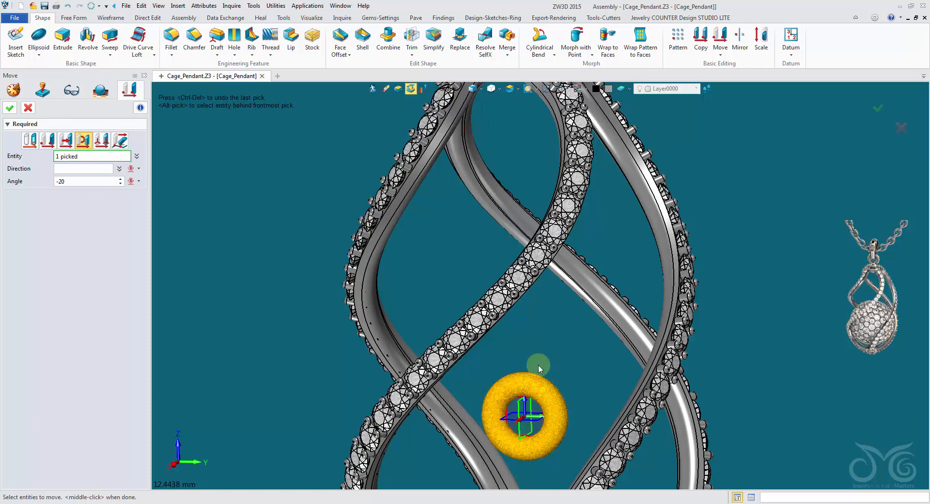
pyautogui.click(32, 143)
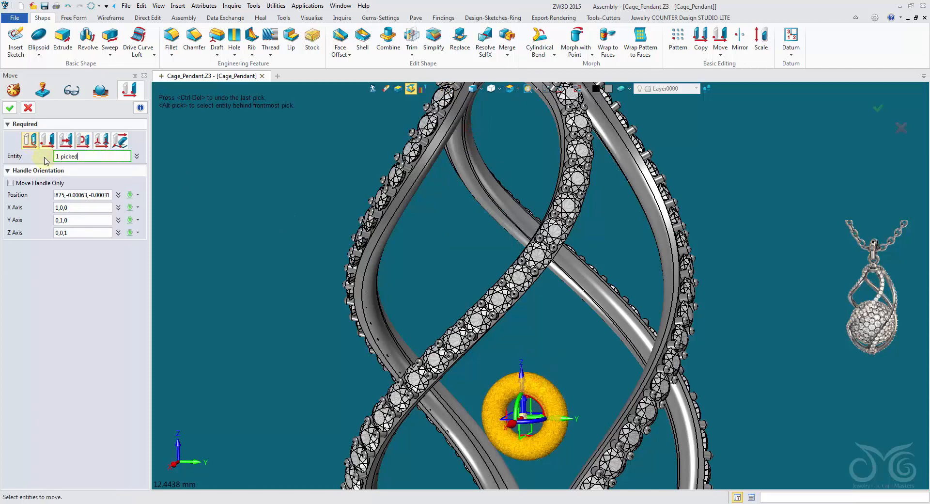
# Move the jump ring up about 13.41 mm along the Z axis onto the tip of the upper cap
pyautogui.moveTo(523, 379); pyautogui.dragTo(515, 109)
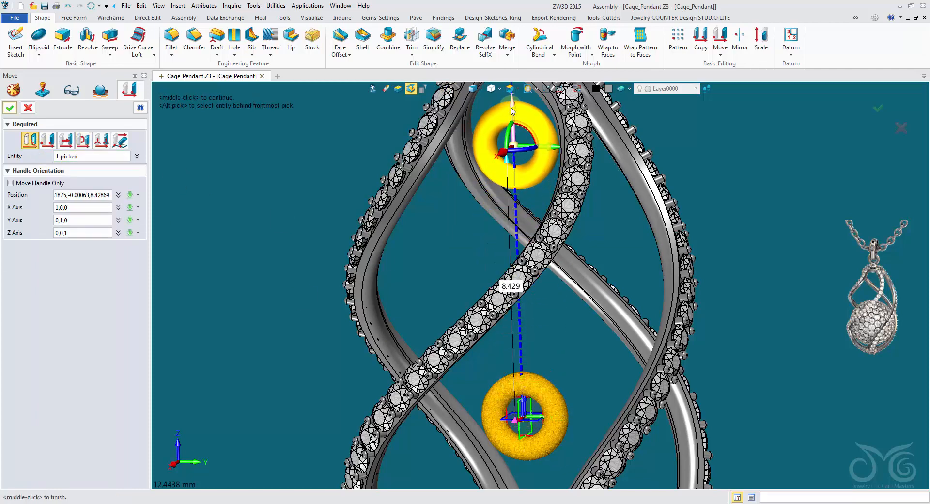
pyautogui.moveTo(539, 150); pyautogui.dragTo(500, 345, button='middle')
pyautogui.scroll(-1, 546, 186)
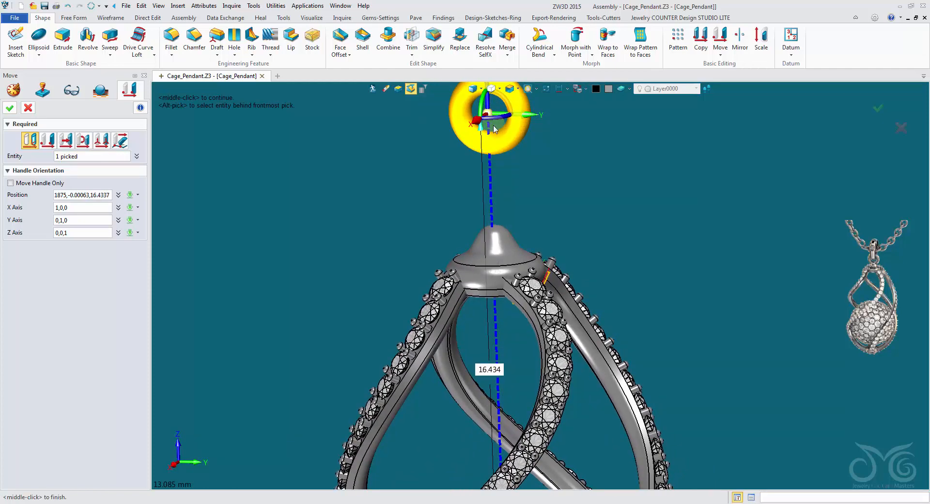
pyautogui.moveTo(491, 103); pyautogui.dragTo(491, 199)
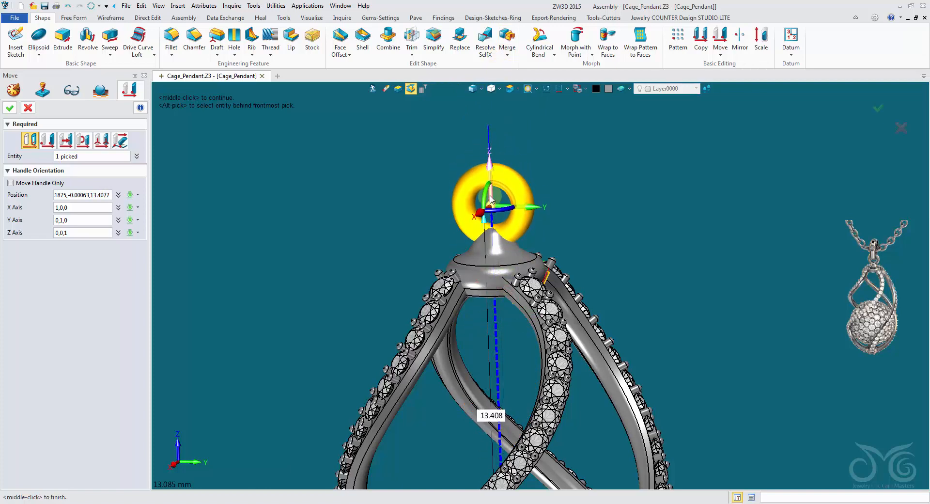
pyautogui.click(9, 110)
# Recolour the jump ring grey to match the cage
pyautogui.moveTo(186, 170); pyautogui.dragTo(291, 166, button='right')
pyautogui.moveTo(401, 159); pyautogui.dragTo(334, 160, button='right')
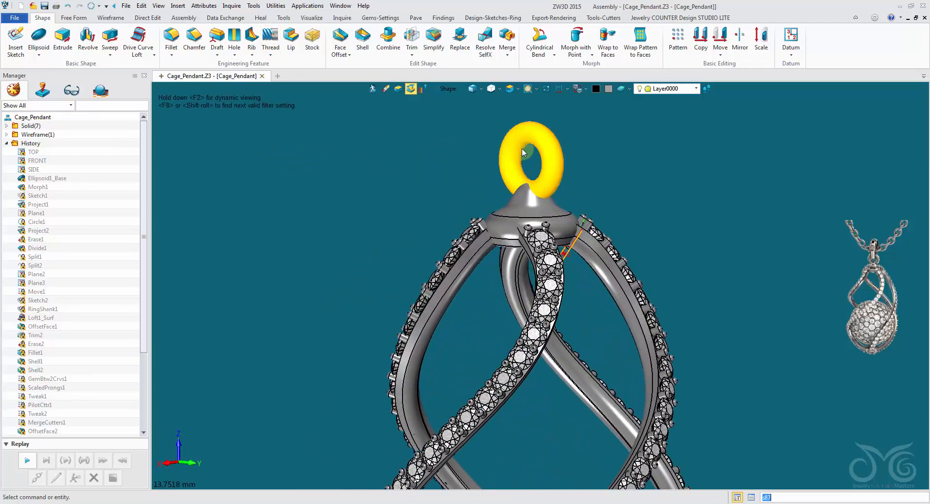
pyautogui.click(559, 125)
pyautogui.click(609, 89)
pyautogui.click(627, 128)
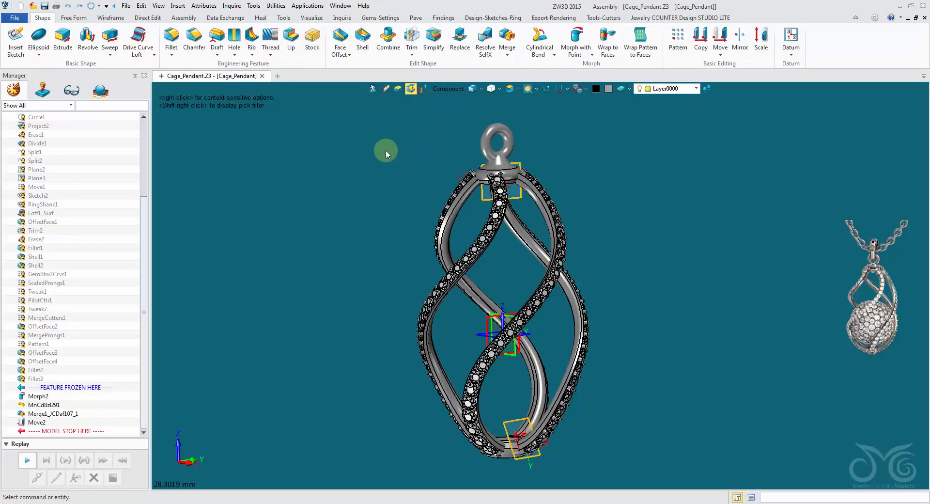
# Start a pendant bail, choose the smooth tapered loop style and place it at the centre of the cage
pyautogui.click(491, 17)
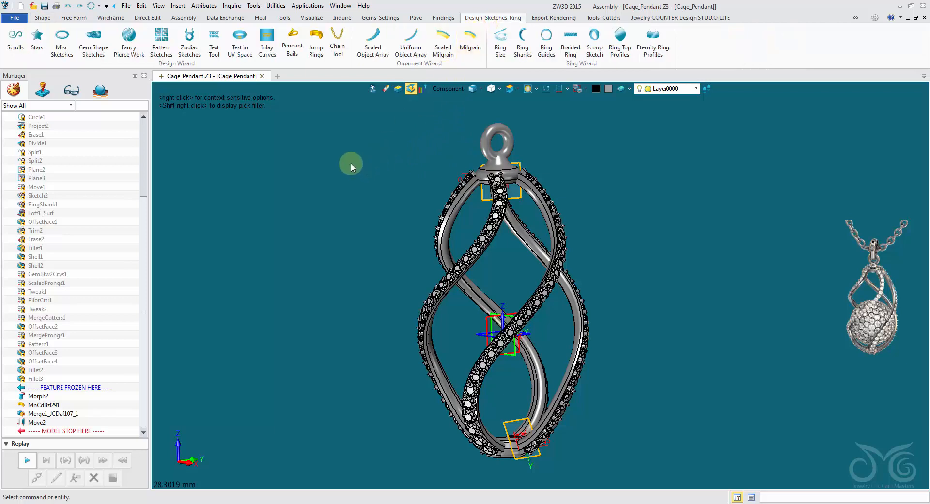
pyautogui.click(294, 49)
pyautogui.moveTo(301, 45); pyautogui.dragTo(293, 34)
pyautogui.click(110, 100)
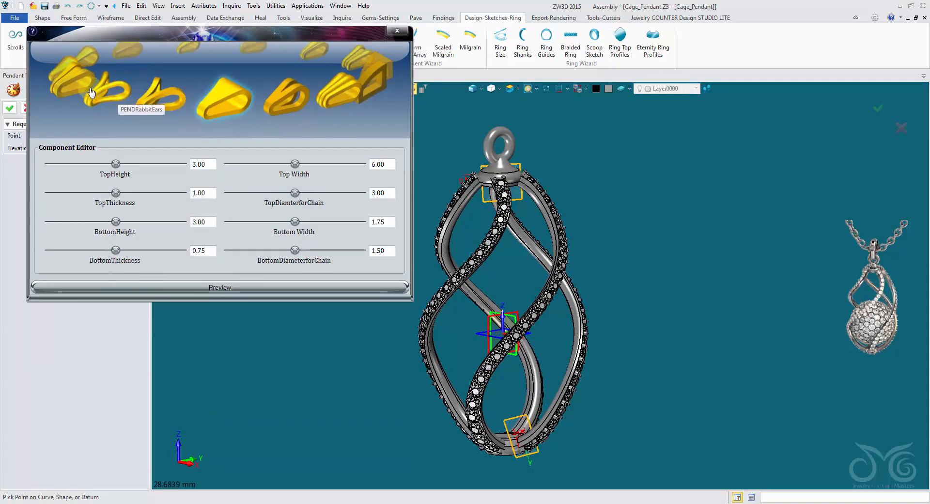
pyautogui.click(115, 98)
pyautogui.click(108, 100)
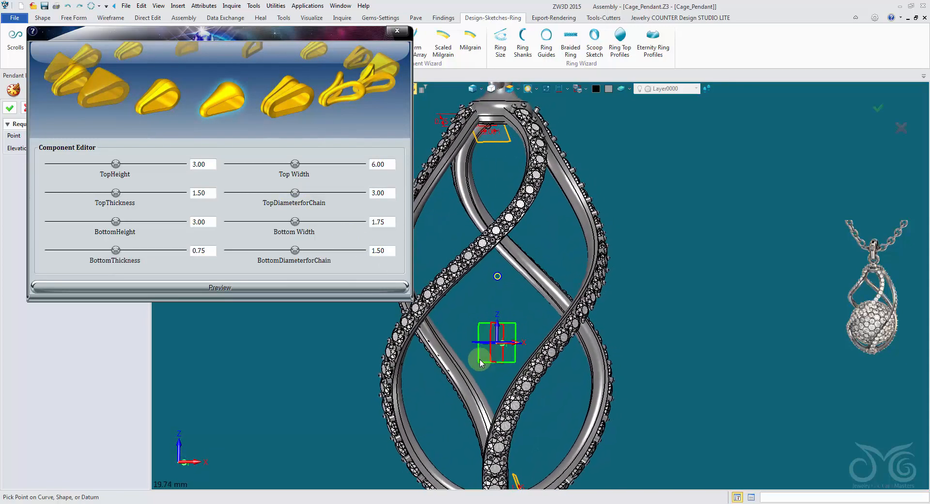
pyautogui.click(457, 371)
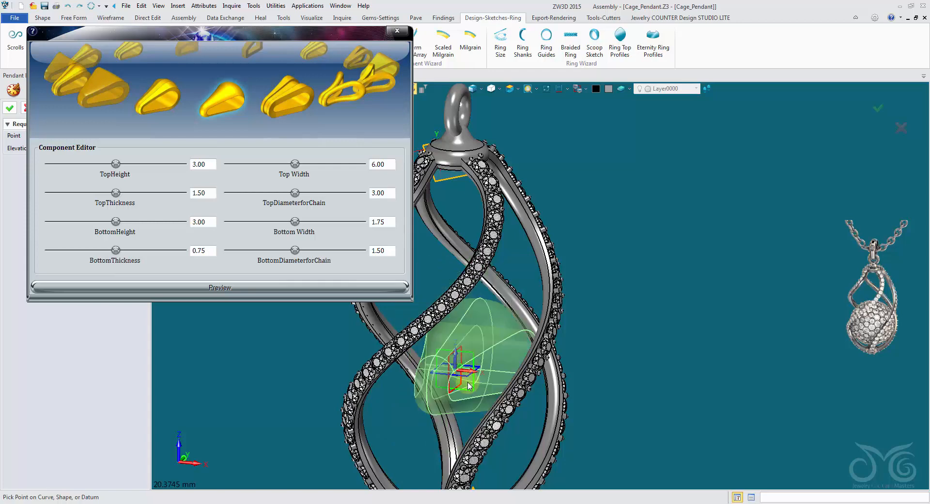
pyautogui.moveTo(472, 386); pyautogui.dragTo(457, 380, button='right')
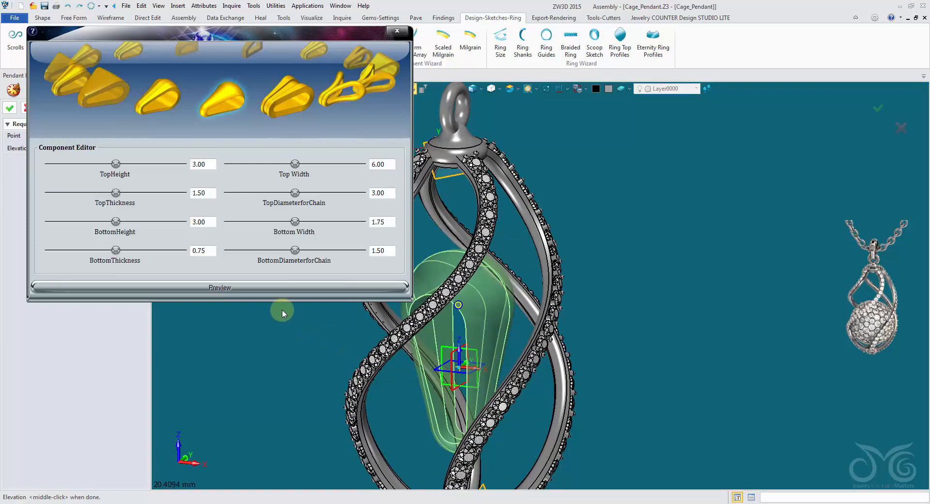
pyautogui.moveTo(282, 309); pyautogui.dragTo(278, 289, button='right')
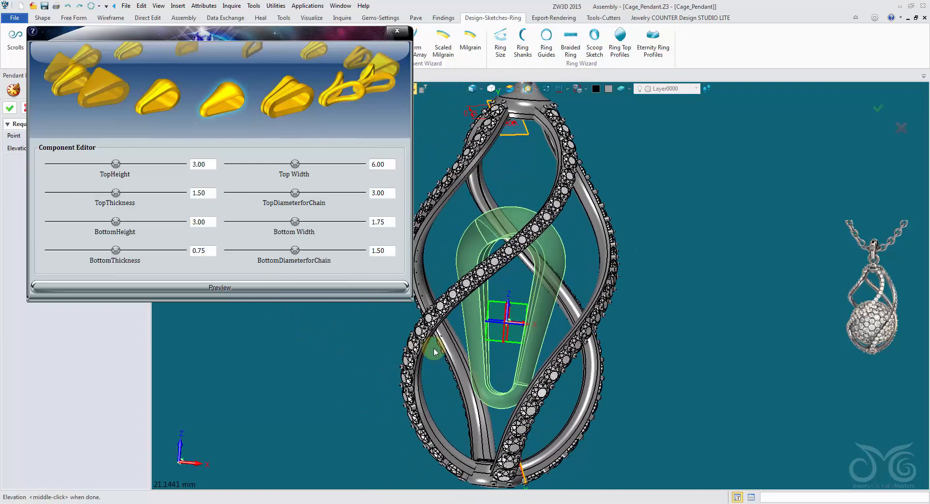
# Set the bail's top width to 1.50 and bottom width to 1.00, and refresh its preview
pyautogui.moveTo(432, 349); pyautogui.dragTo(341, 194, button='right')
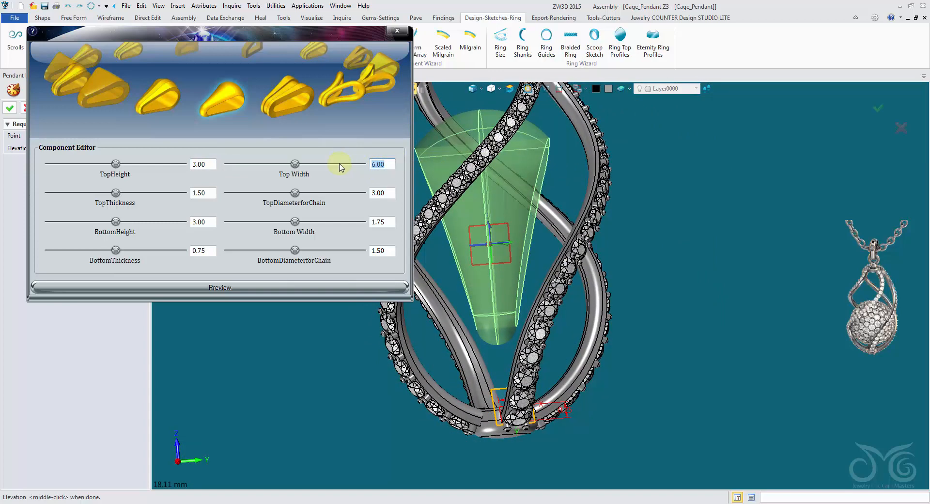
pyautogui.click(345, 287)
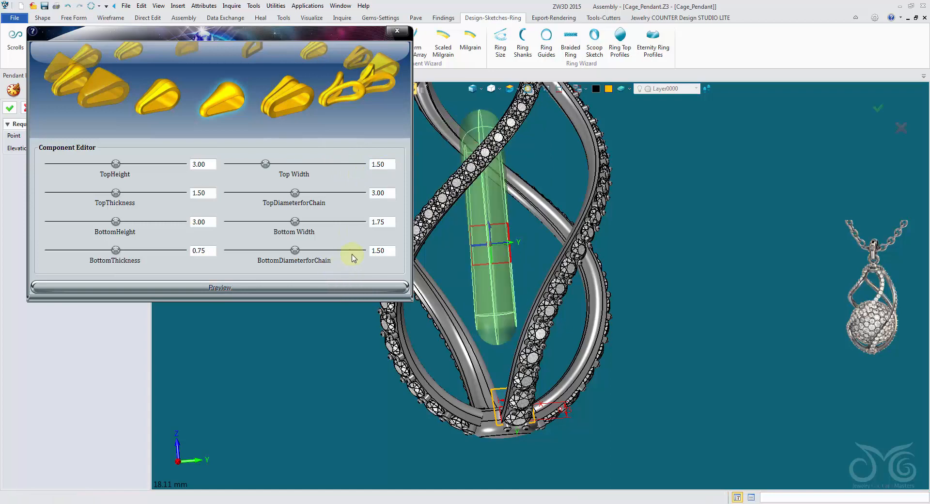
pyautogui.doubleClick(380, 222)
pyautogui.write('1.00')
pyautogui.click(365, 288)
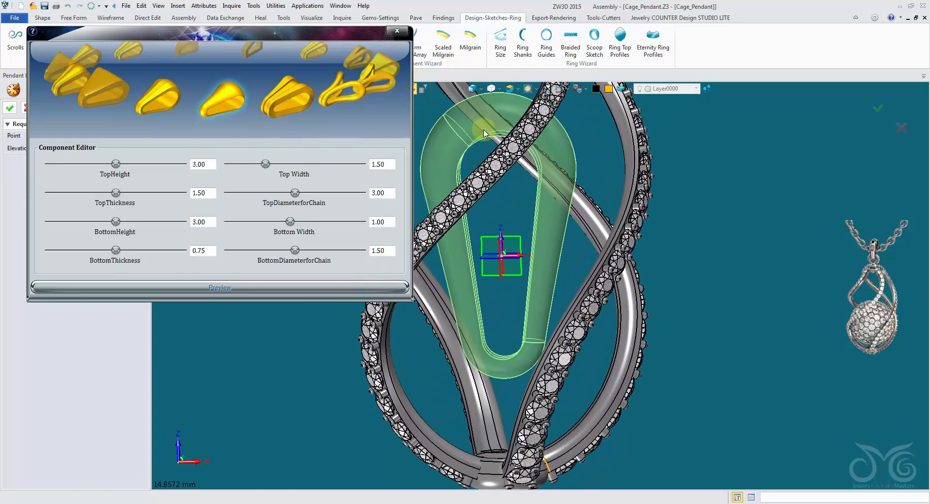
# Set the bail's top thickness to 1.00 and its bottom diameter for the chain to 1.00, previewing the changes
pyautogui.doubleClick(211, 193)
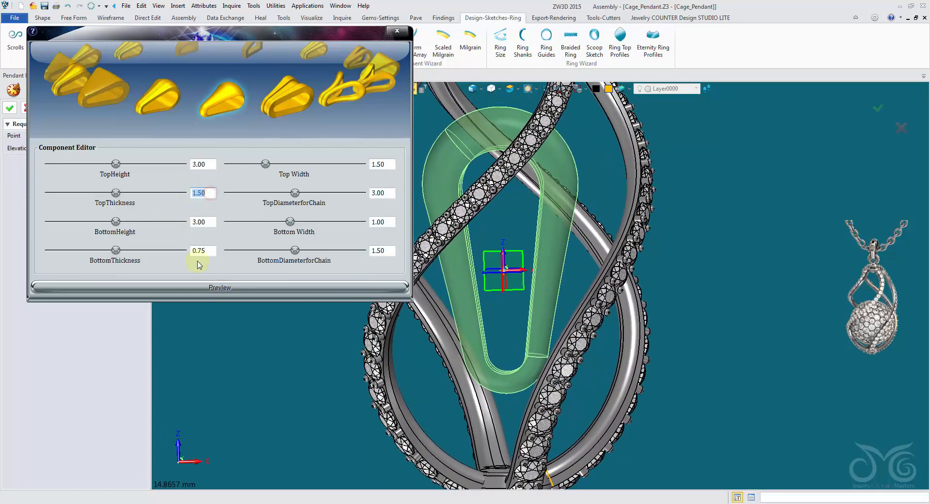
pyautogui.click(211, 287)
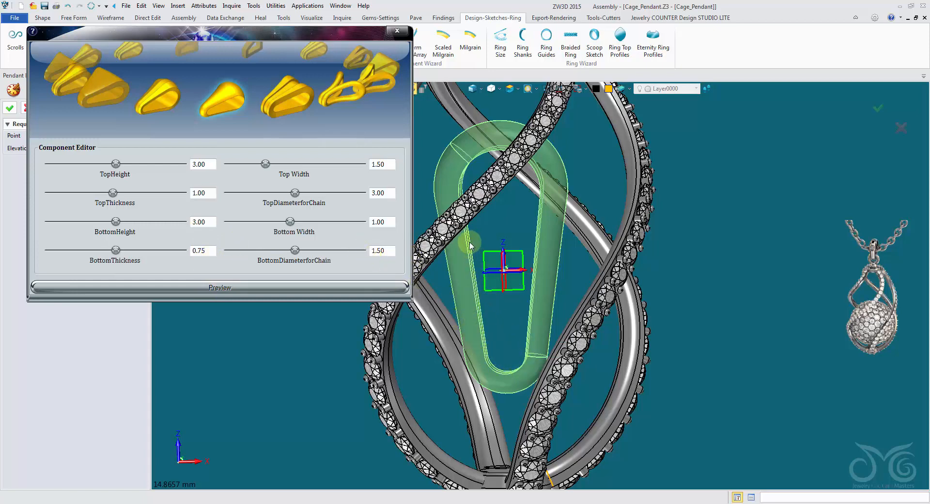
pyautogui.scroll(-3, 466, 238)
pyautogui.moveTo(473, 237); pyautogui.dragTo(582, 123, button='right')
pyautogui.scroll(2, 565, 123)
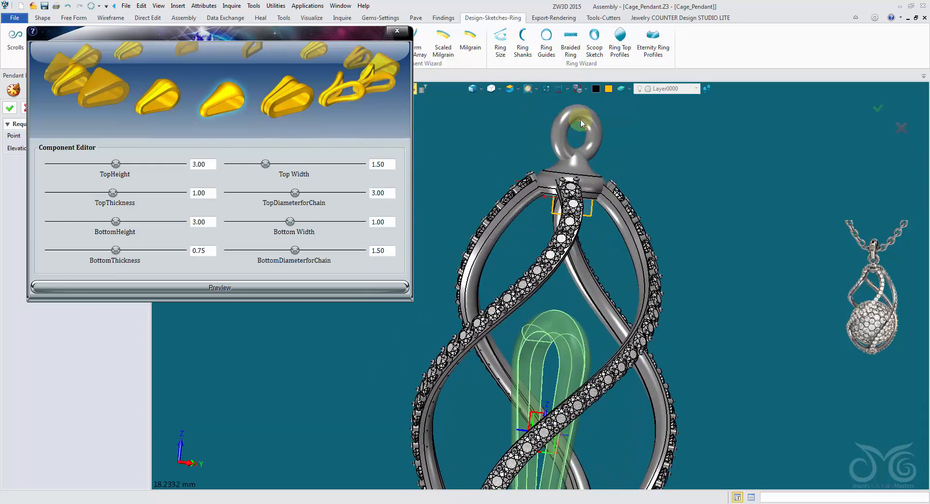
pyautogui.doubleClick(393, 250)
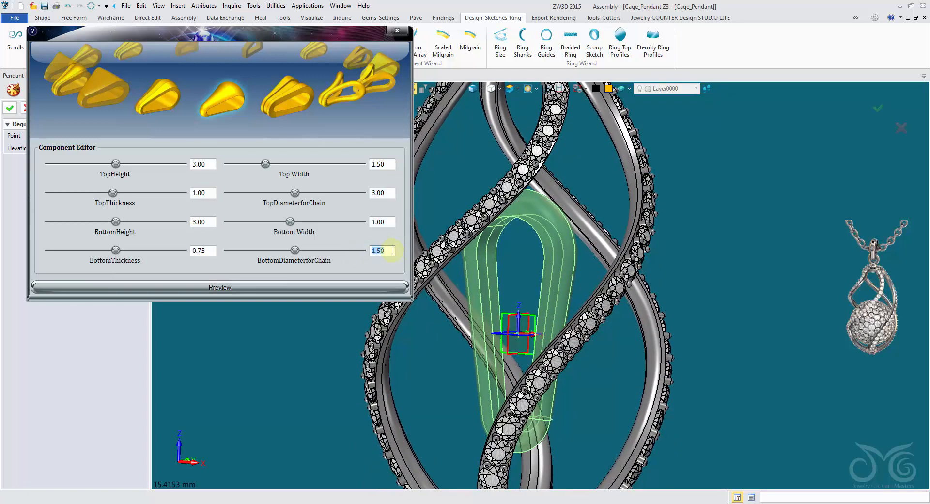
pyautogui.write('1')
pyautogui.click(359, 286)
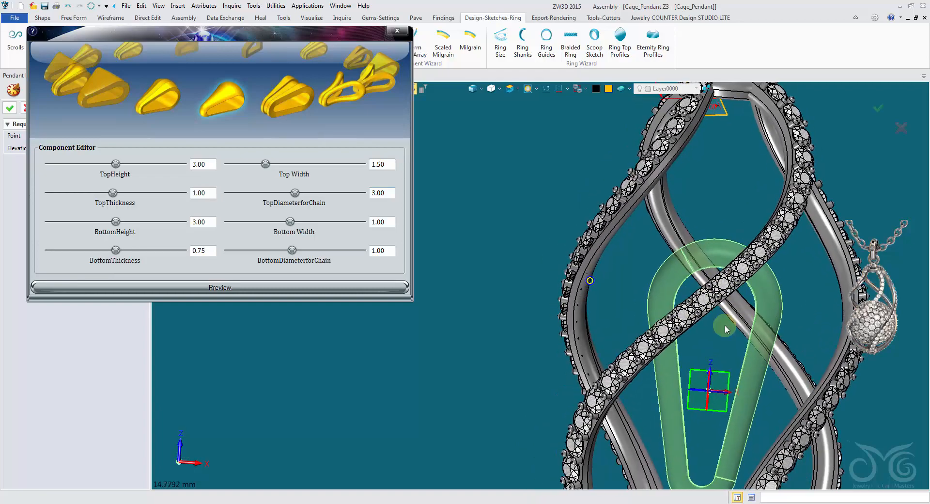
# Set the bail's top diameter for the chain to 1.75 and its top height to 1.00, previewing each change
pyautogui.doubleClick(386, 194)
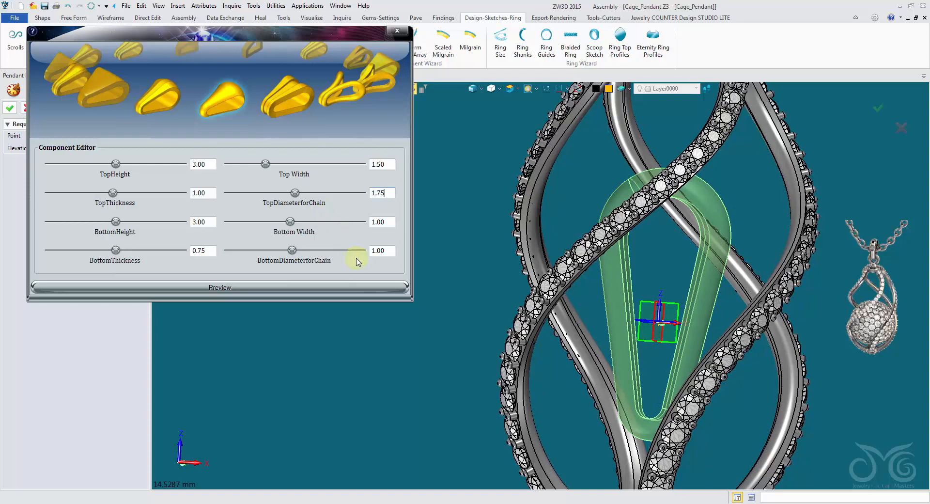
pyautogui.write('1.75')
pyautogui.click(357, 287)
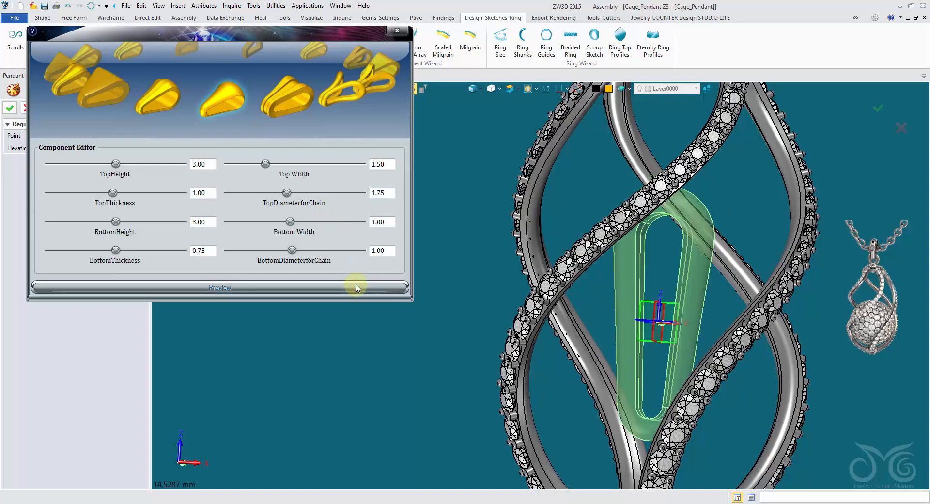
pyautogui.click(208, 164)
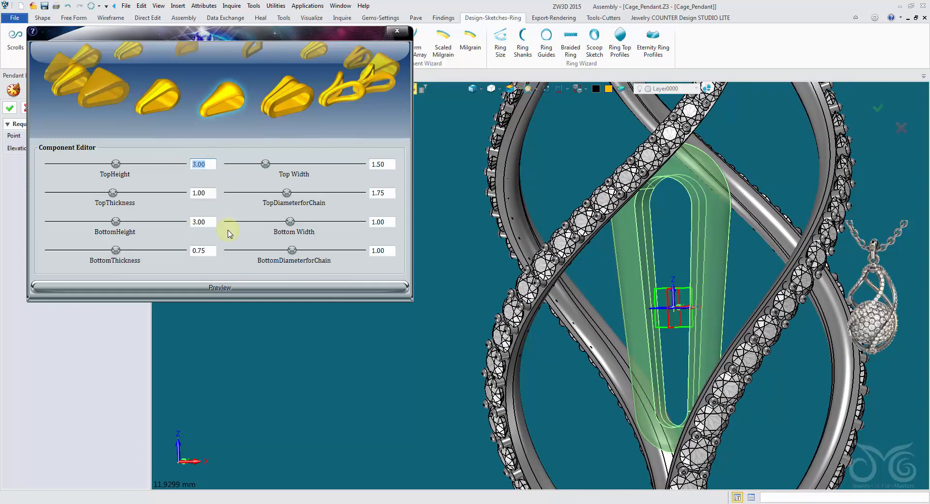
pyautogui.write('1')
pyautogui.click(249, 286)
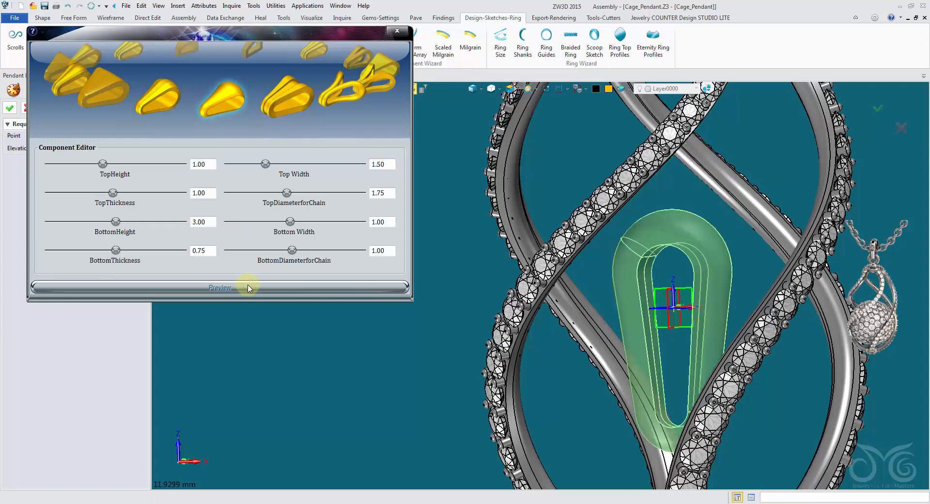
# Adjust the bail's bottom height, create the bail and leave the component tweak editor
pyautogui.moveTo(207, 224); pyautogui.dragTo(159, 221)
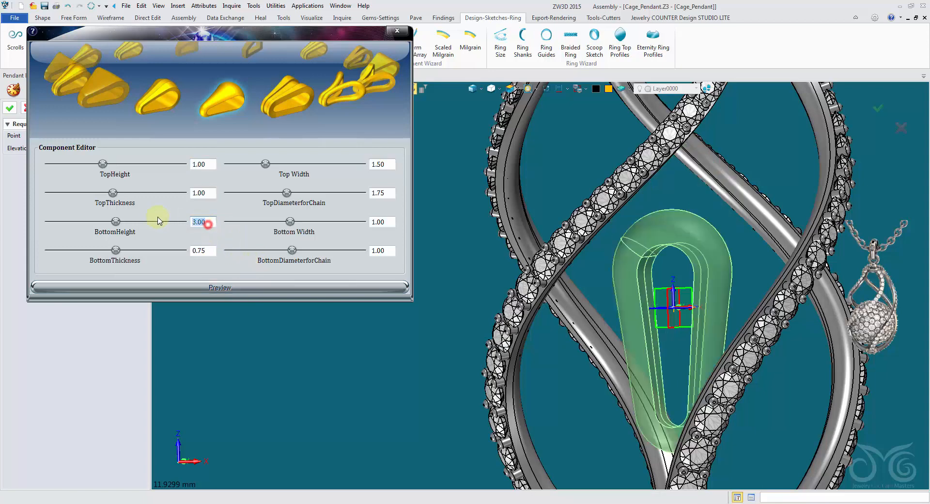
pyautogui.click(217, 284)
pyautogui.moveTo(680, 271); pyautogui.dragTo(605, 267, button='right')
pyautogui.click(10, 108)
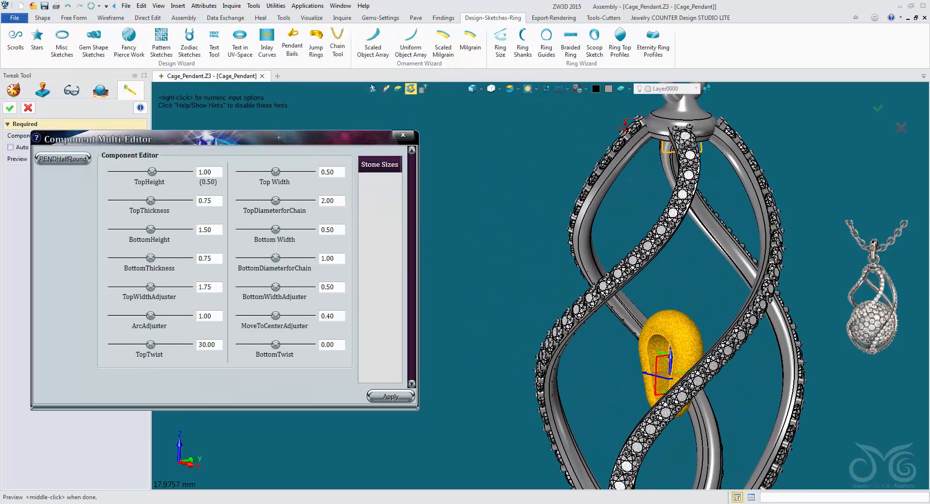
pyautogui.click(28, 107)
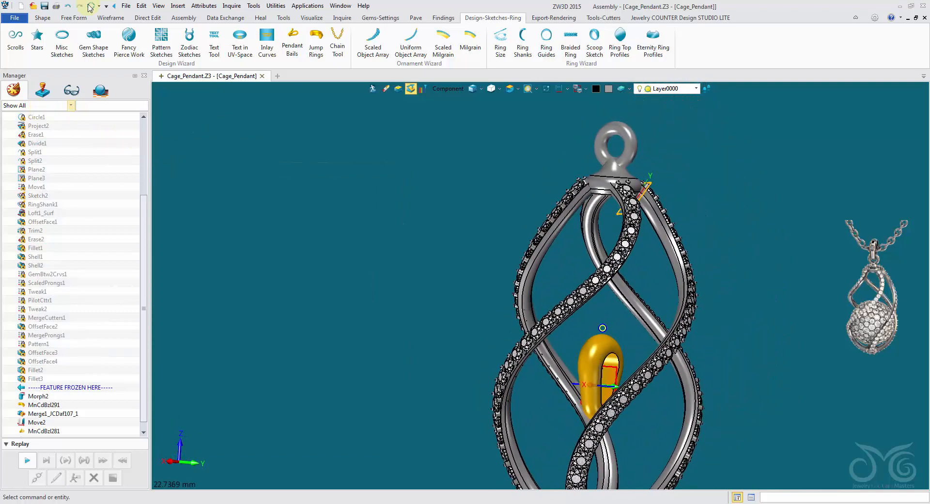
# Merge the bail component into the pendant part as a separate shape
pyautogui.click(42, 17)
pyautogui.click(507, 37)
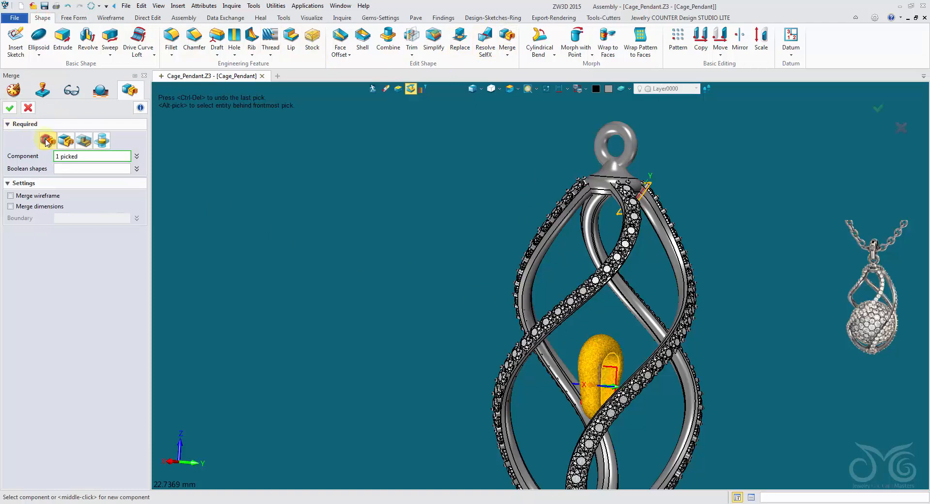
pyautogui.click(10, 108)
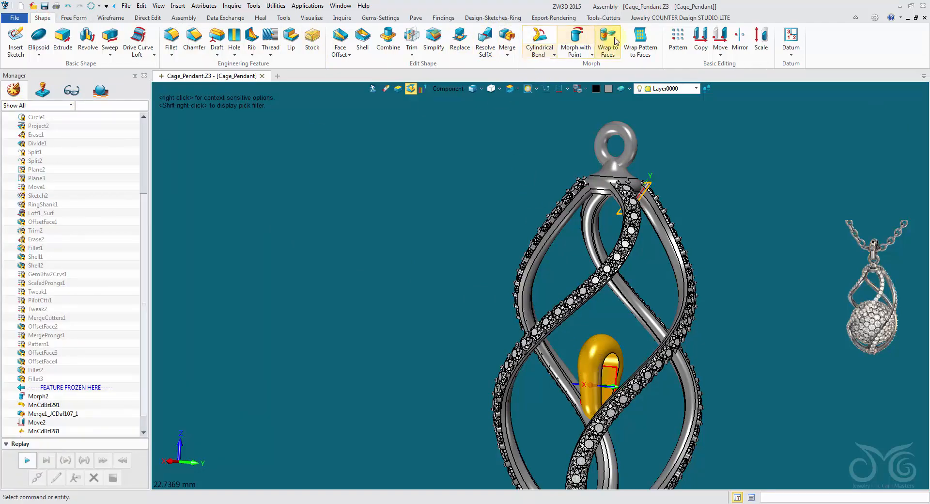
# With the pick filter set to Shape, dynamically move the bail up about 14.85 mm along the Z axis to the jump ring
pyautogui.click(720, 37)
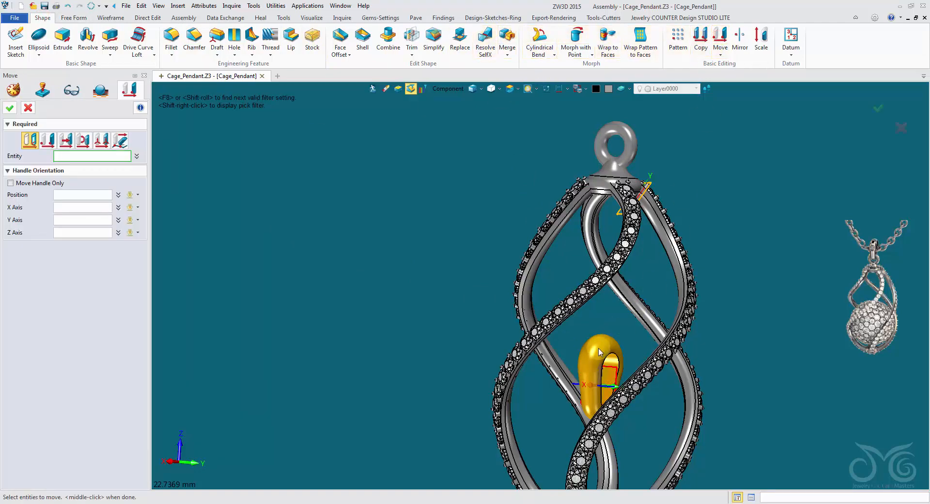
pyautogui.click(450, 92)
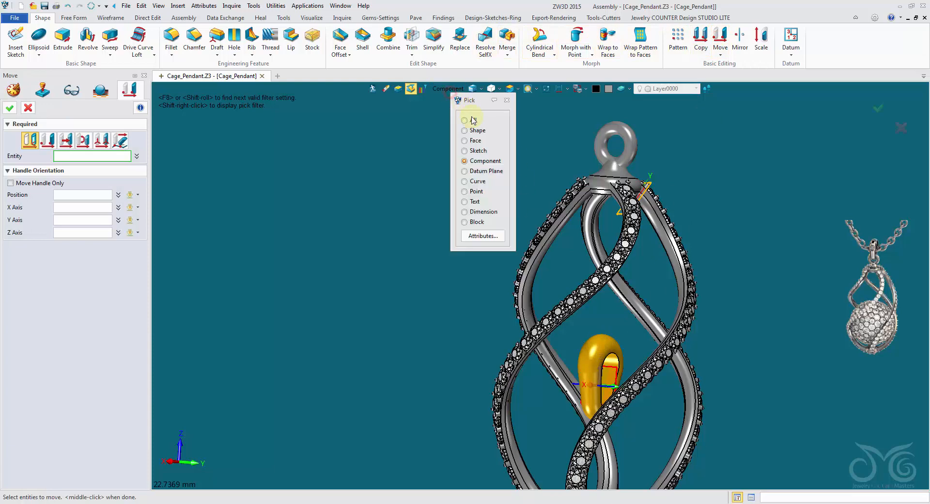
pyautogui.click(476, 131)
pyautogui.click(593, 363)
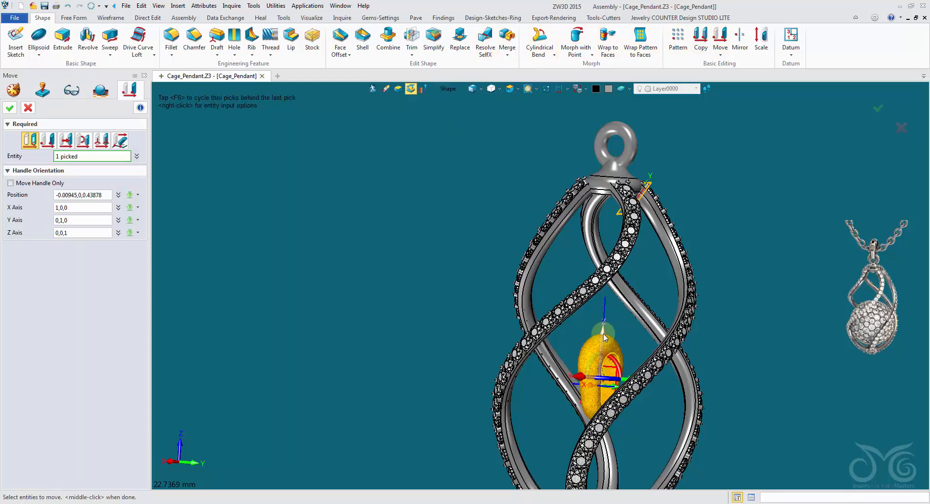
pyautogui.moveTo(605, 337); pyautogui.dragTo(614, 100)
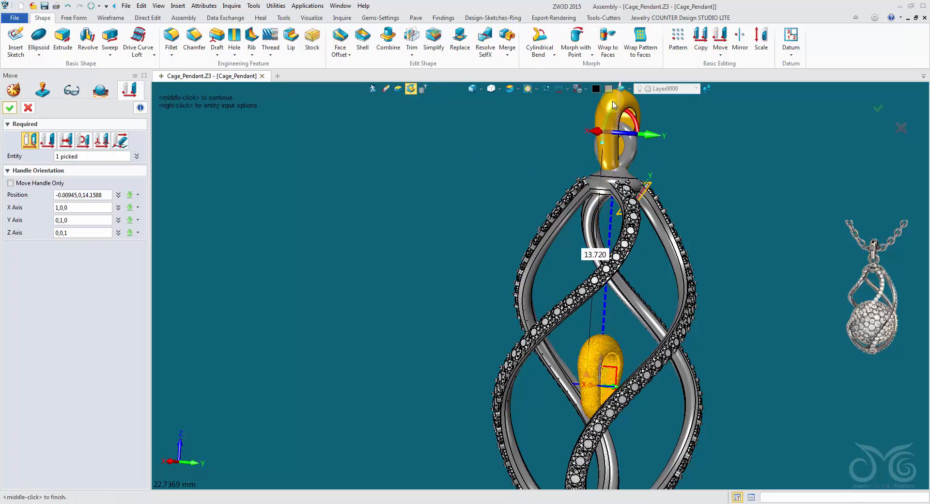
pyautogui.moveTo(613, 105); pyautogui.dragTo(599, 140, button='right')
pyautogui.scroll(2, 624, 169)
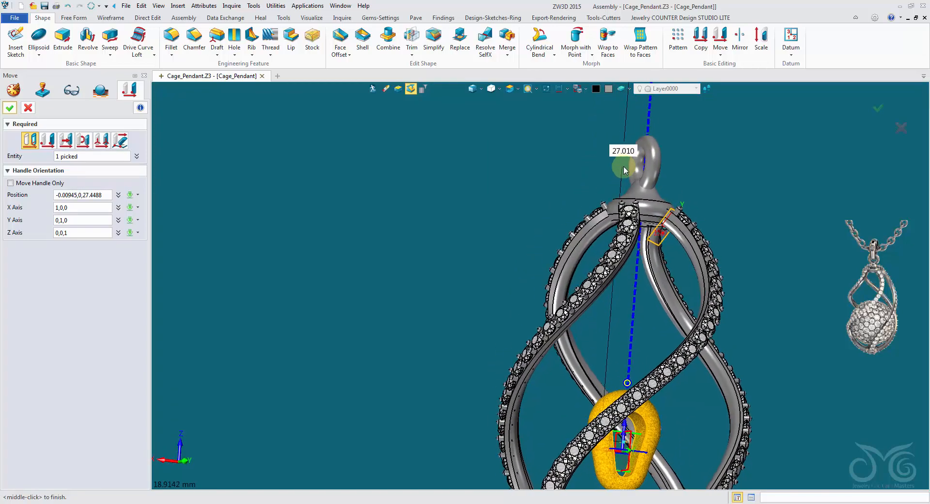
pyautogui.scroll(-4, 625, 174)
pyautogui.moveTo(657, 106)
pyautogui.mouseDown()
pyautogui.moveTo(646, 142)
pyautogui.moveTo(648, 91)
pyautogui.mouseUp()
pyautogui.scroll(5, 668, 232)
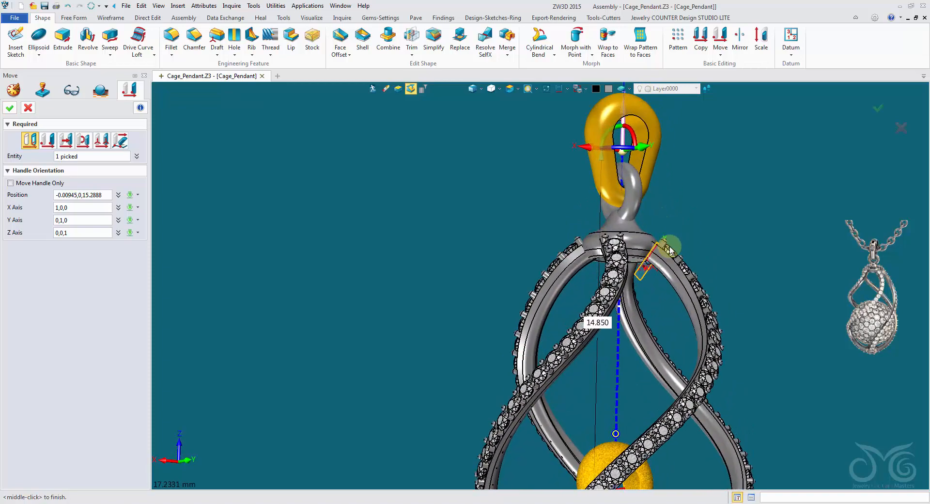
# Fine-tune the bail's height to about Z 15.61 mm so it links through the jump ring, and accept the move
pyautogui.scroll(6, 670, 250)
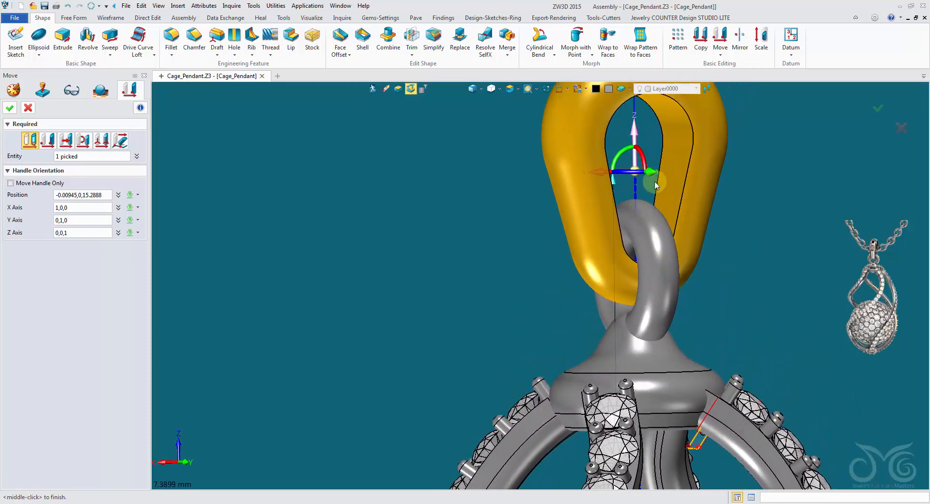
pyautogui.moveTo(655, 185); pyautogui.dragTo(651, 204, button='middle')
pyautogui.moveTo(635, 151); pyautogui.dragTo(634, 138)
pyautogui.moveTo(634, 138); pyautogui.dragTo(575, 166, button='middle')
pyautogui.moveTo(574, 165); pyautogui.dragTo(528, 163, button='right')
pyautogui.scroll(-1, 528, 163)
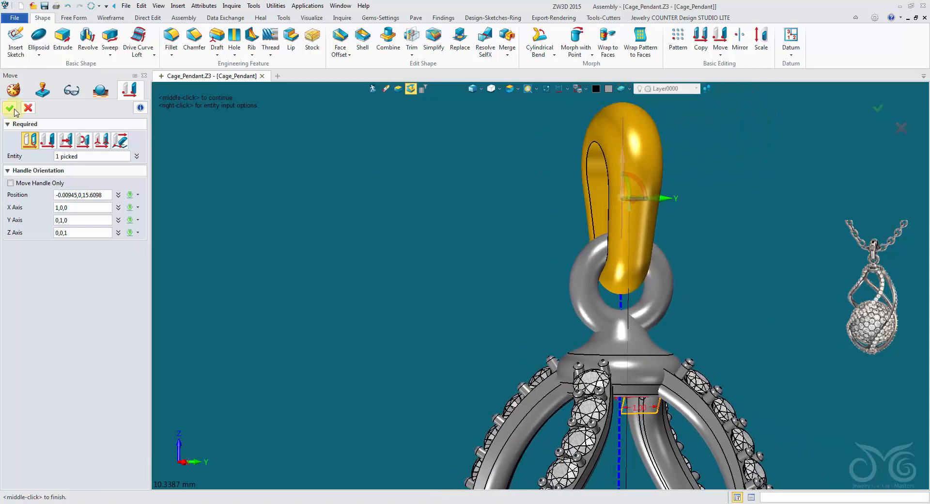
pyautogui.click(15, 110)
# Recolour the bail grey to match the cage and jump ring
pyautogui.scroll(-2, 697, 228)
pyautogui.moveTo(697, 228); pyautogui.dragTo(654, 194, button='right')
pyautogui.click(651, 189)
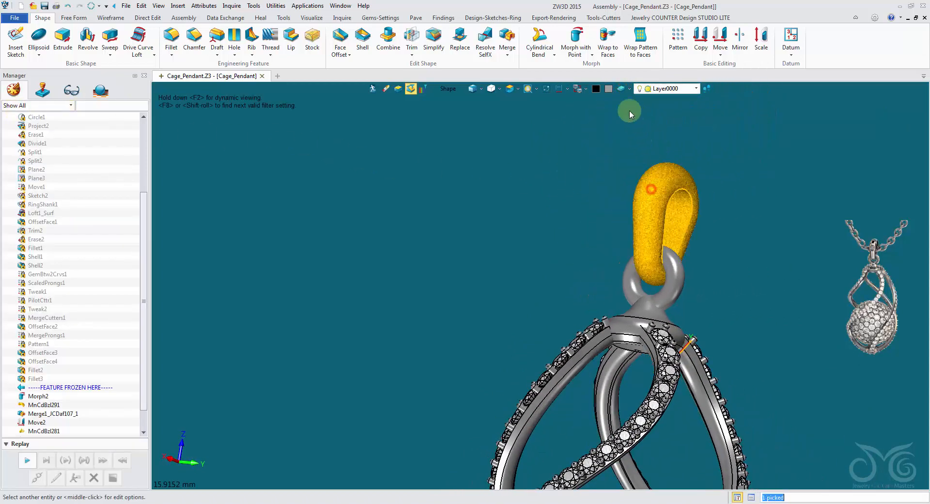
pyautogui.click(609, 91)
pyautogui.click(627, 128)
# Save the pendant file and look over the whole pendant with its bail
pyautogui.scroll(-3, 543, 185)
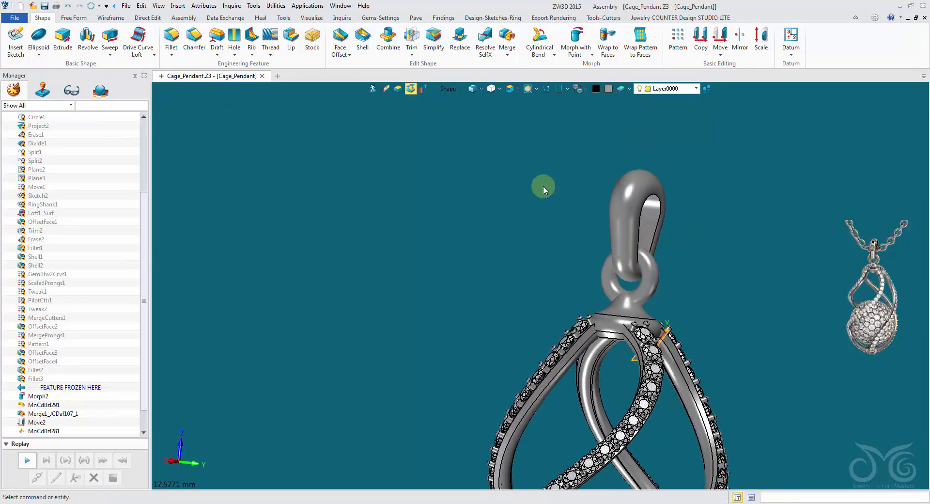
pyautogui.moveTo(543, 185); pyautogui.dragTo(315, 89, button='right')
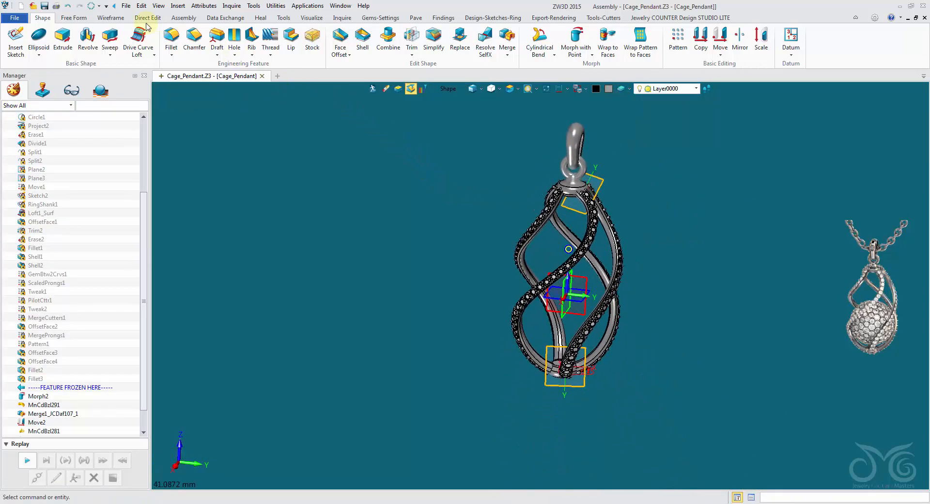
pyautogui.click(49, 9)
pyautogui.moveTo(290, 223); pyautogui.dragTo(478, 290, button='right')
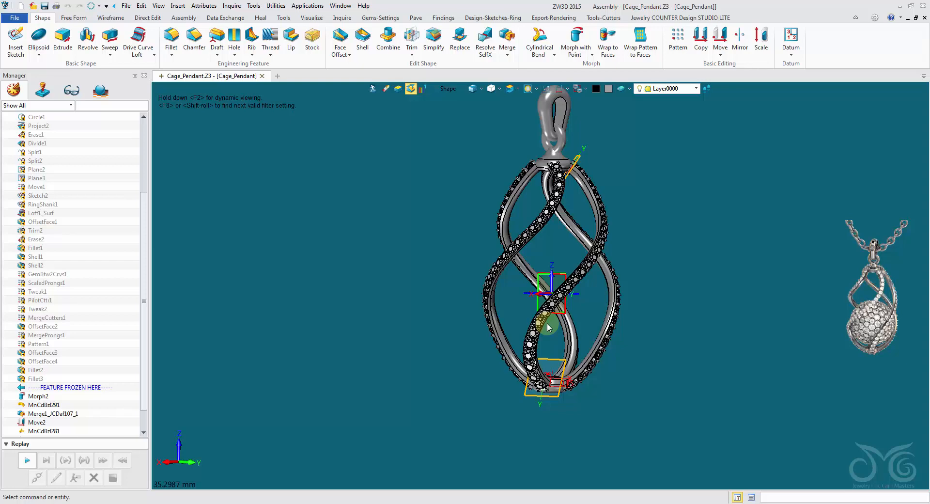
# Freeze the feature history up to and including Move3, the bail's final move
pyautogui.scroll(-1, 107, 380)
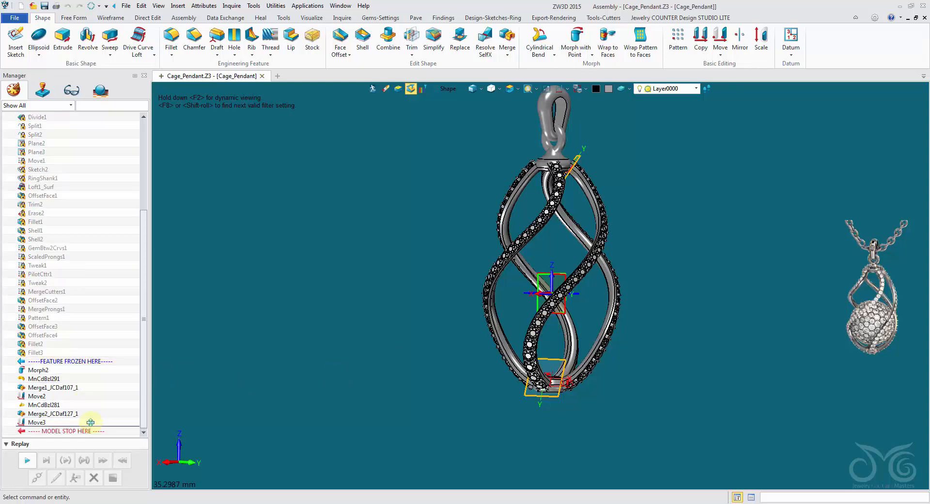
pyautogui.moveTo(91, 422); pyautogui.dragTo(91, 422)
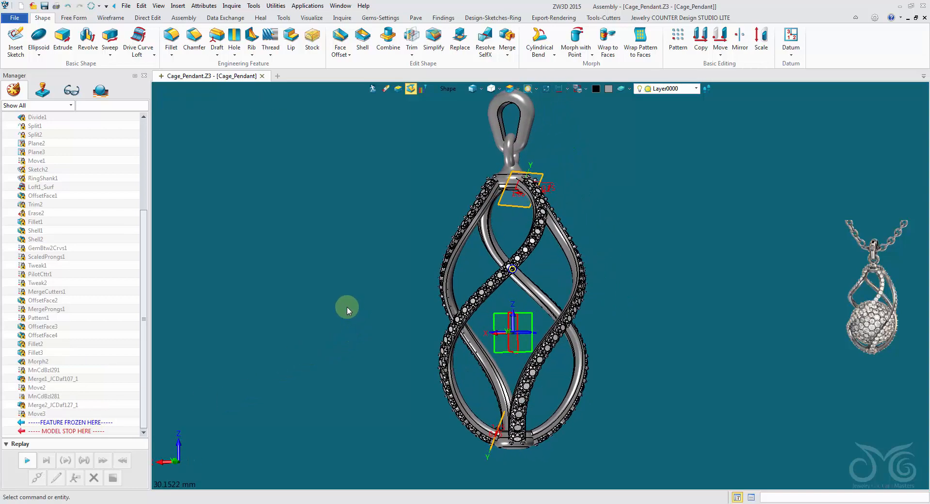
# Create a separate sphere of radius 4.5 mm inside the cage, centred on the origin
pyautogui.click(41, 57)
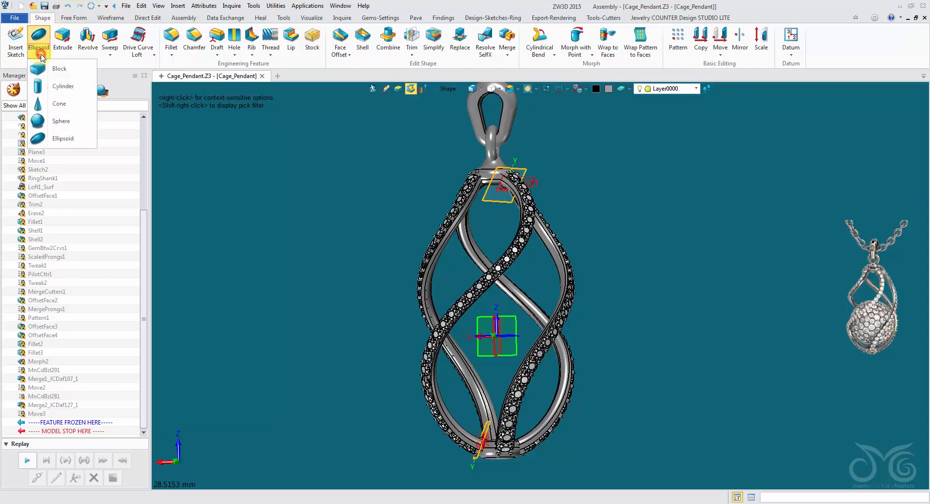
pyautogui.click(57, 125)
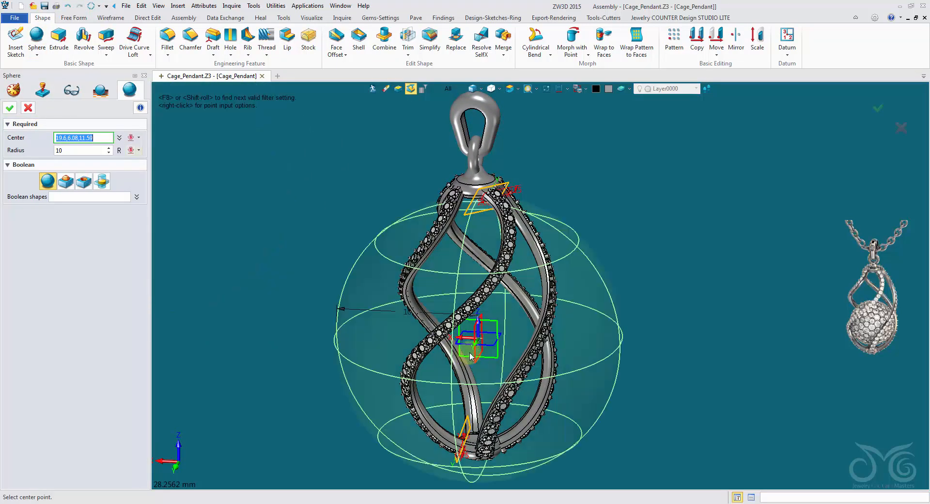
pyautogui.click(479, 343)
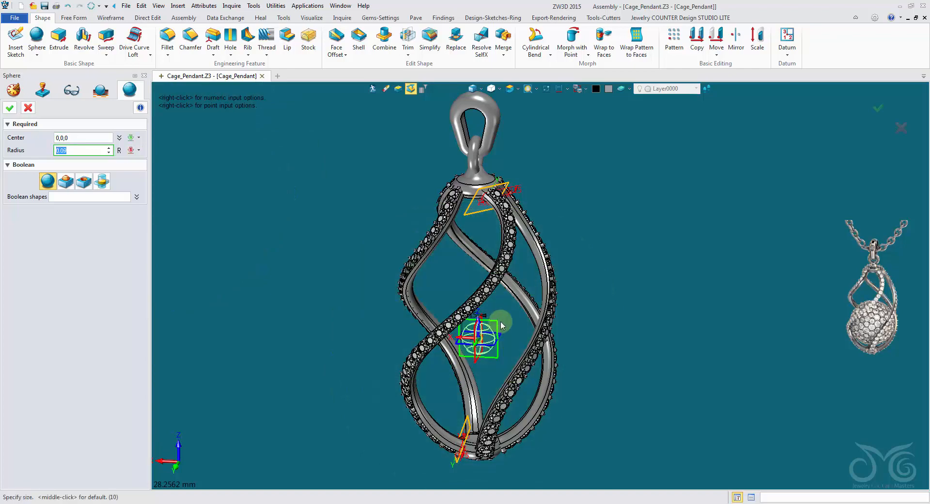
pyautogui.moveTo(539, 307); pyautogui.dragTo(541, 304, button='right')
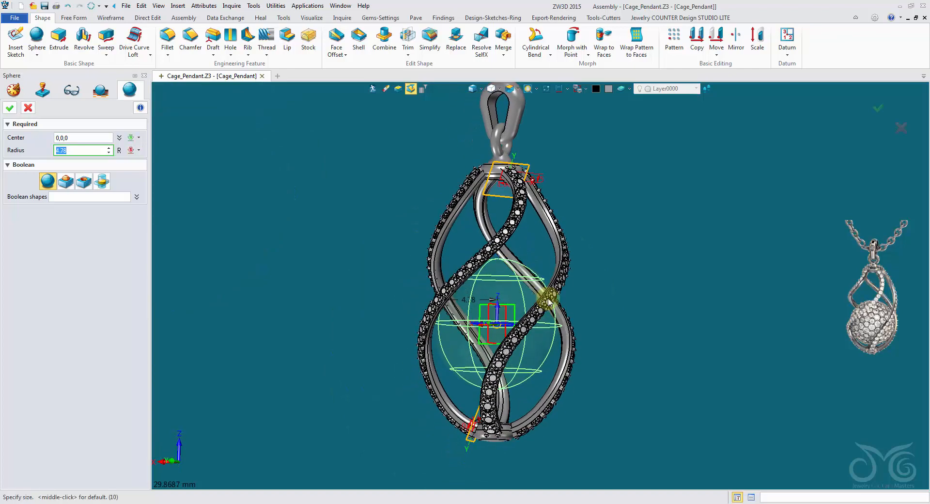
pyautogui.scroll(5, 549, 302)
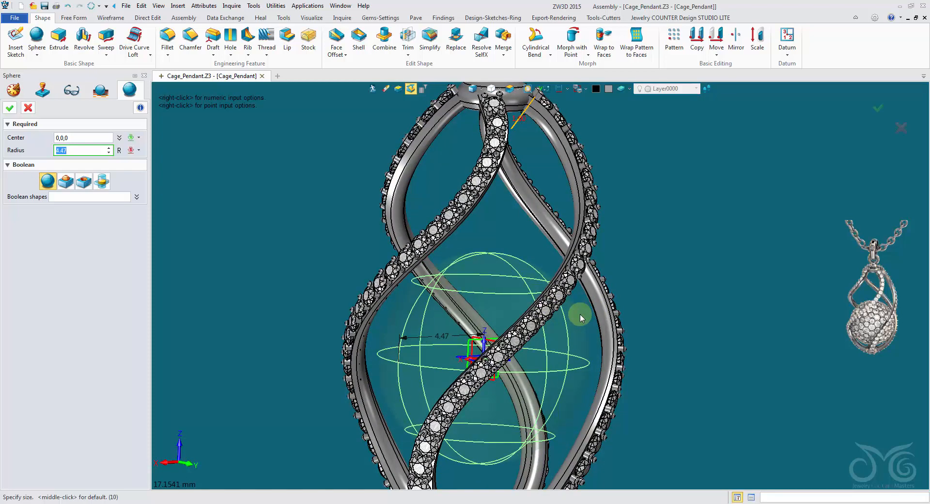
pyautogui.click(580, 313)
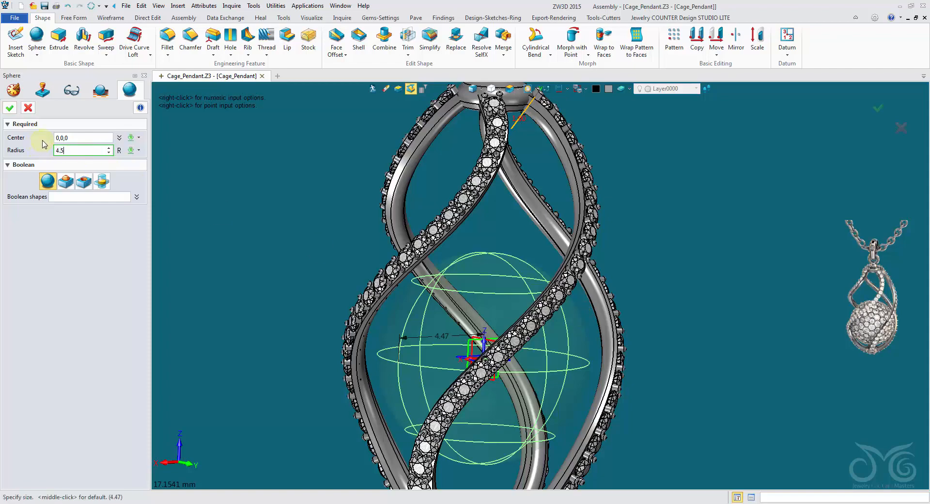
pyautogui.click(14, 109)
pyautogui.moveTo(209, 157); pyautogui.dragTo(336, 202, button='right')
# Dynamically move the sphere down about 1.58 mm along the Z axis inside the cage
pyautogui.click(716, 39)
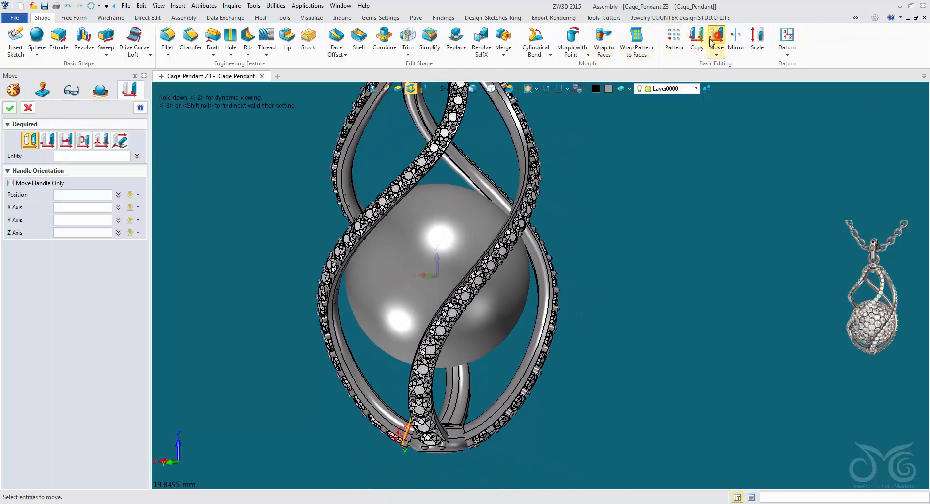
pyautogui.click(435, 252)
pyautogui.moveTo(438, 246); pyautogui.dragTo(439, 268)
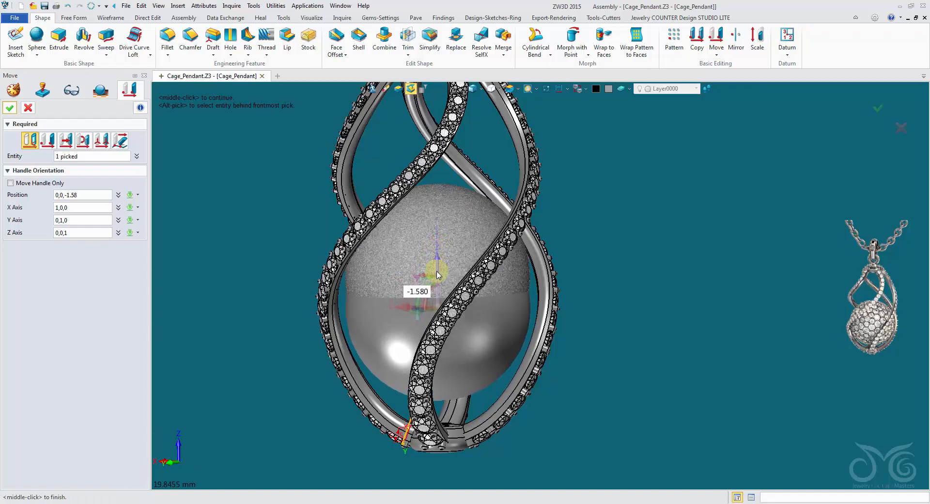
pyautogui.moveTo(437, 275); pyautogui.dragTo(550, 193, button='right')
pyautogui.click(10, 109)
# Blank the sphere and swap entity visibility so that only the sphere is displayed
pyautogui.scroll(5, 645, 276)
pyautogui.scroll(-4, 643, 278)
pyautogui.click(549, 188)
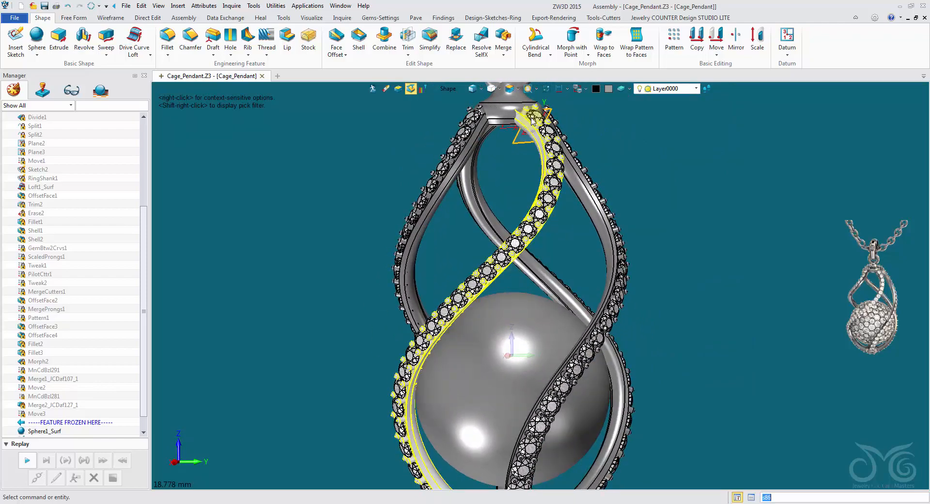
pyautogui.moveTo(487, 264); pyautogui.dragTo(512, 205, button='right')
pyautogui.rightClick(513, 206)
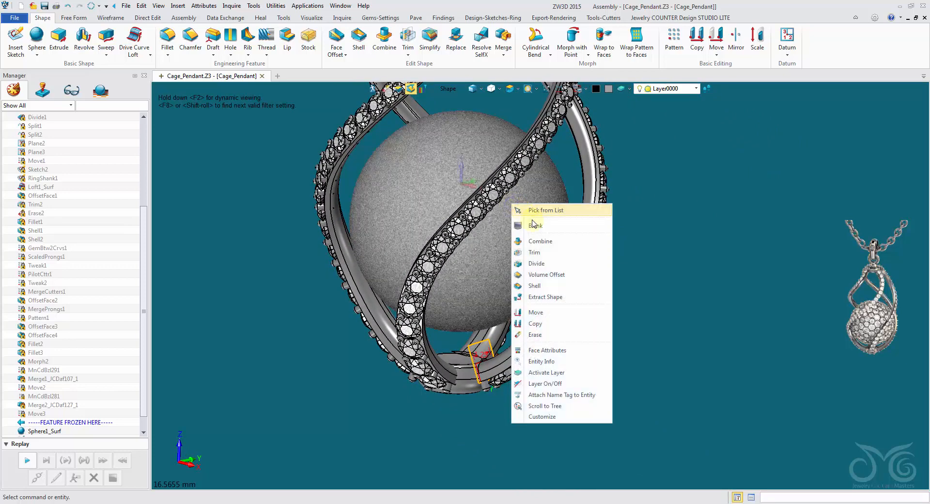
pyautogui.click(561, 231)
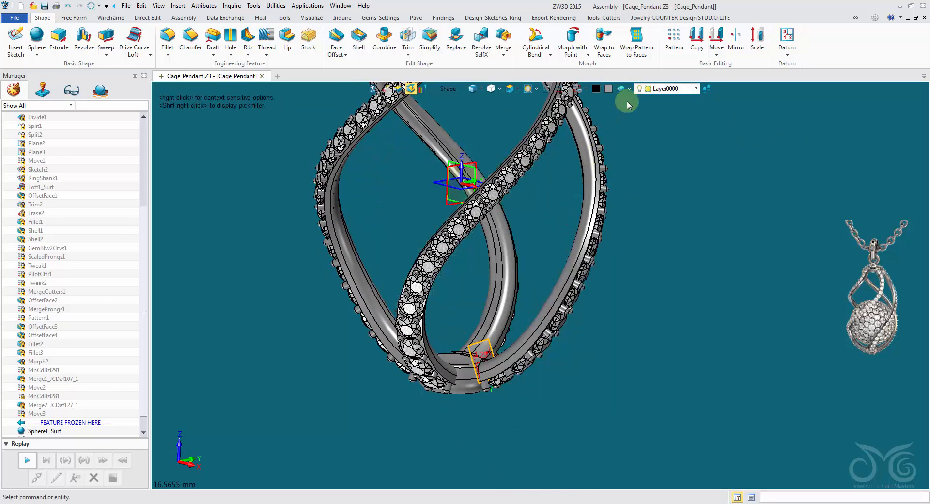
pyautogui.click(588, 89)
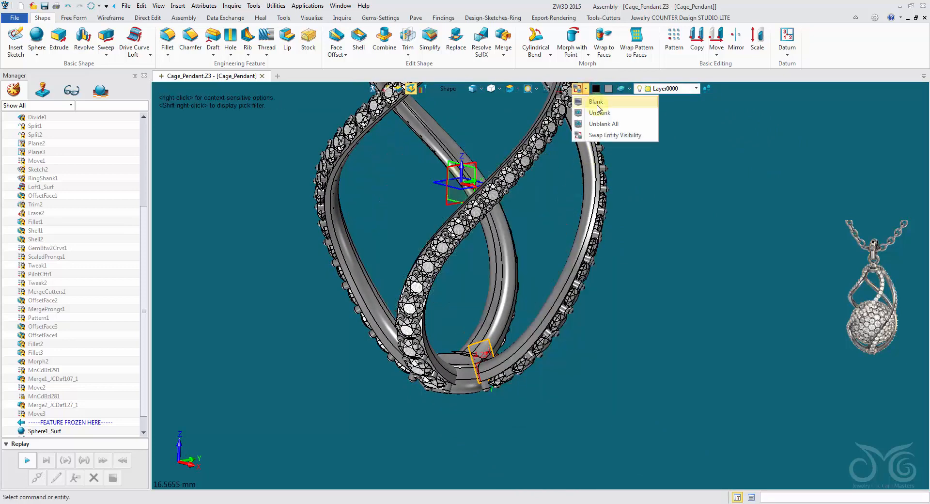
pyautogui.click(604, 136)
pyautogui.moveTo(603, 132); pyautogui.dragTo(404, 159, button='middle')
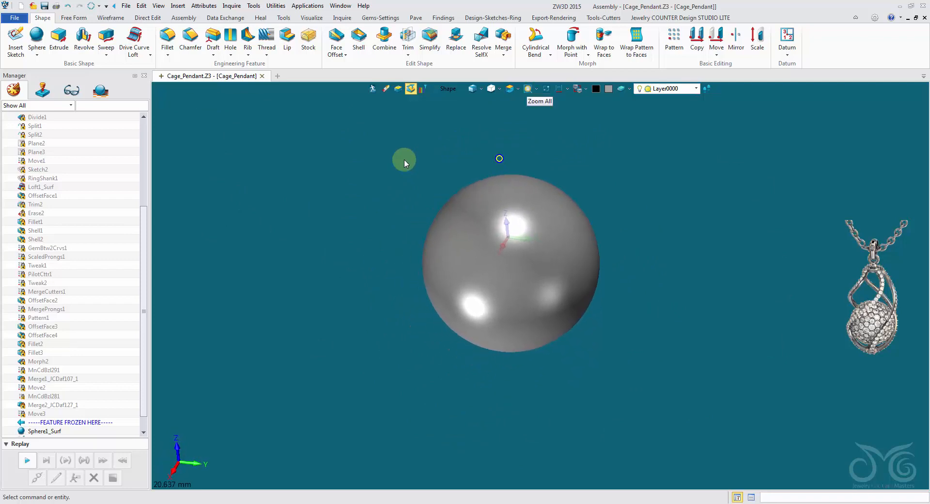
# Cover the sphere with a Spherical Patterns gem layout using Tridiv 2, icosahedron type 4 and elevation 0.15
pyautogui.click(416, 18)
pyautogui.click(350, 44)
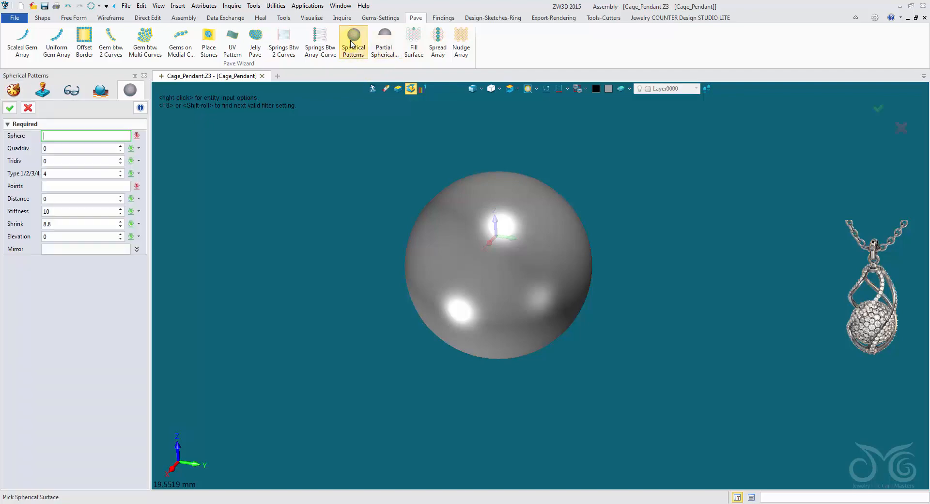
pyautogui.click(471, 232)
pyautogui.middleClick(166, 179)
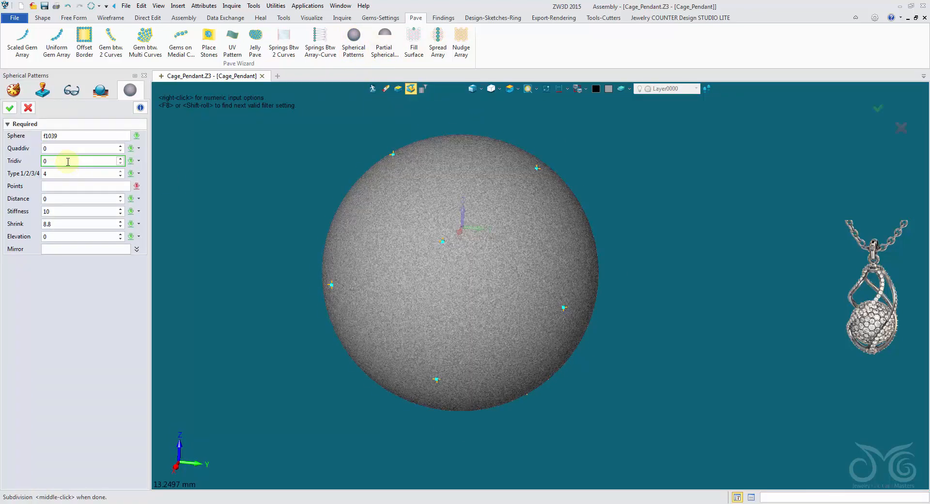
pyautogui.scroll(1, 68, 162)
pyautogui.scroll(1, 68, 162)
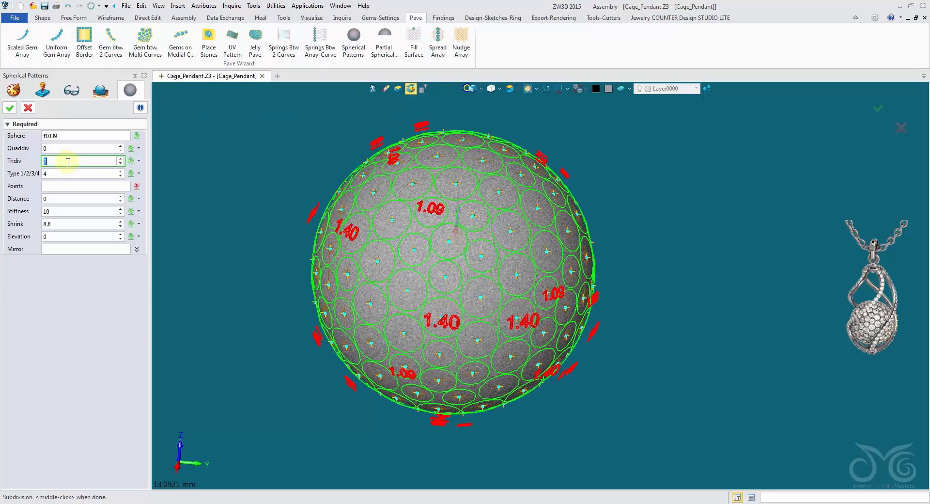
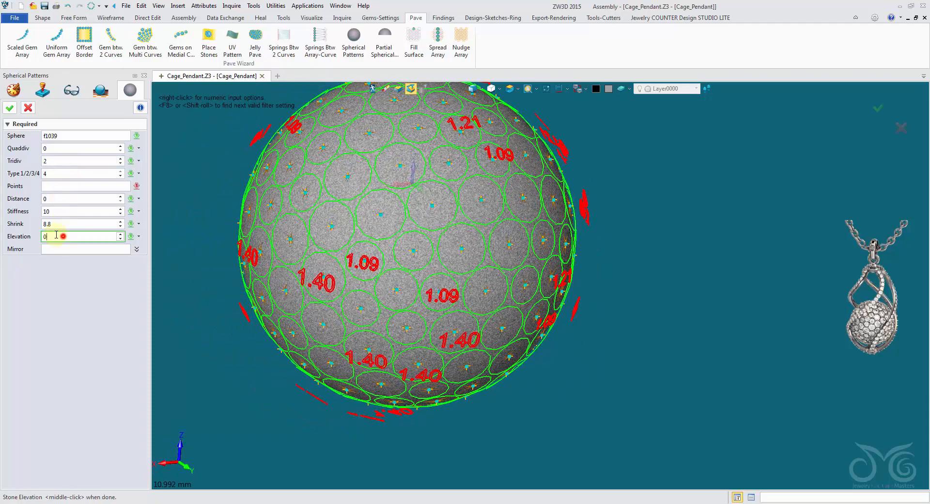
pyautogui.click(64, 175)
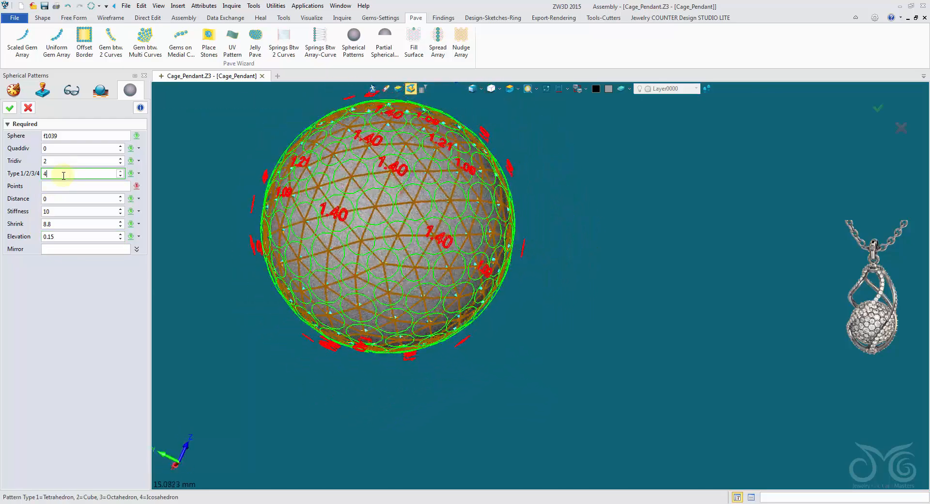
pyautogui.click(14, 109)
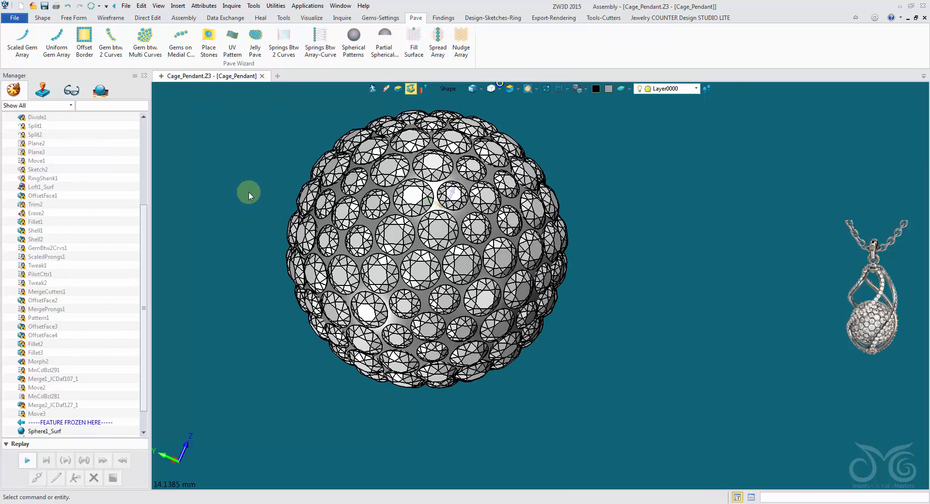
# Start Pave Prongs on the sphere's gem pattern with 15% overlap for both the three-stone and two-stone combinations
pyautogui.click(395, 18)
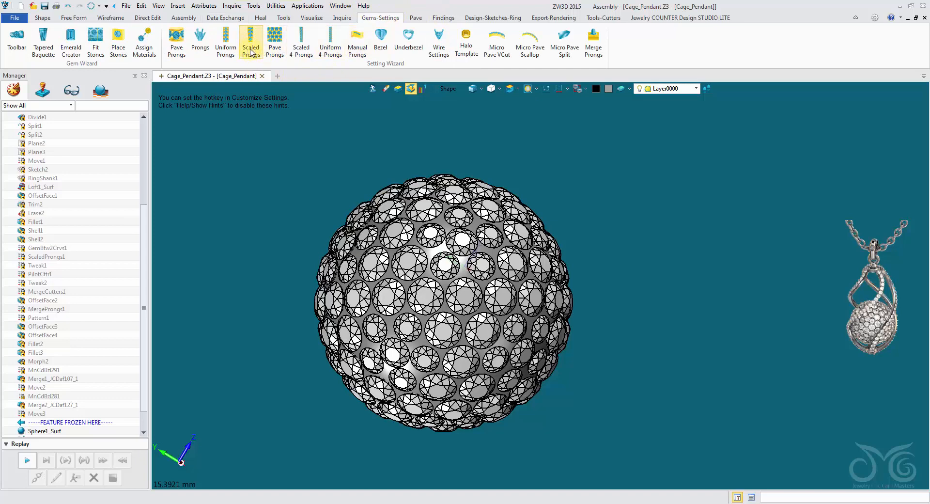
pyautogui.click(275, 43)
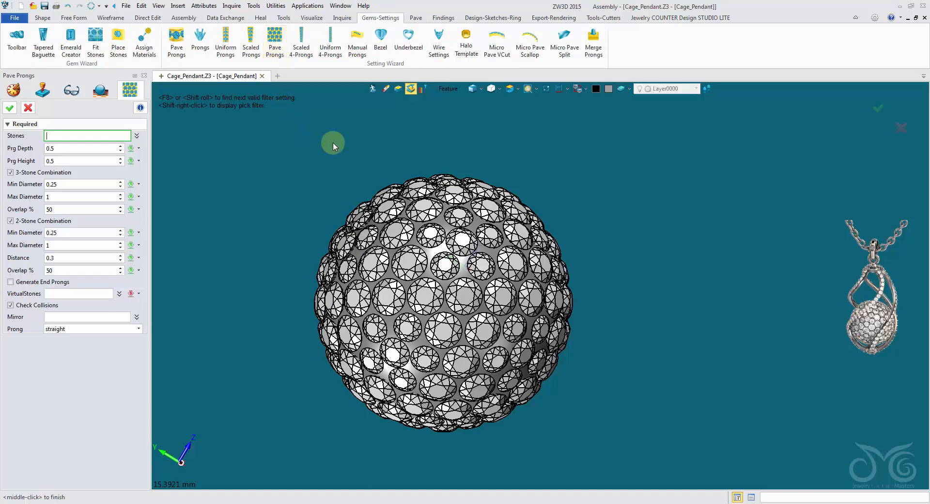
pyautogui.click(383, 210)
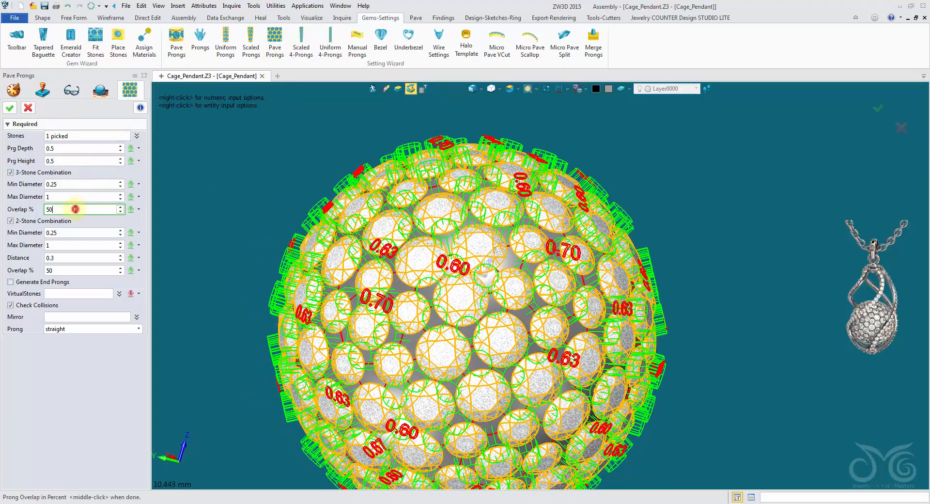
pyautogui.click(62, 271)
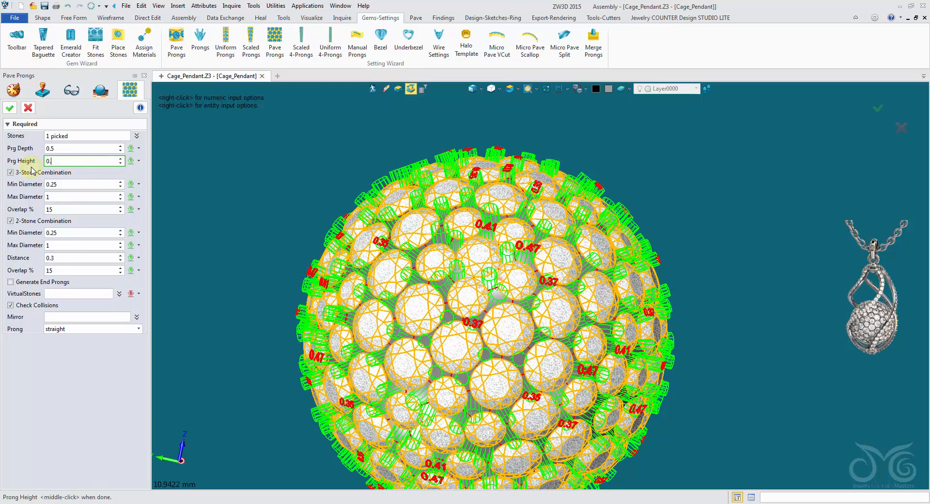
# Set the prong height to 0.3 and generate the pave prongs over the sphere
pyautogui.click(74, 246)
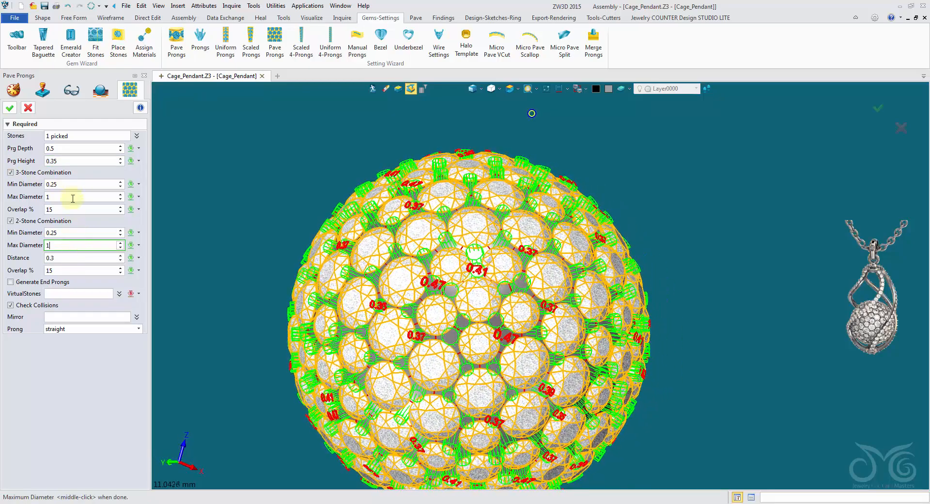
pyautogui.click(62, 160)
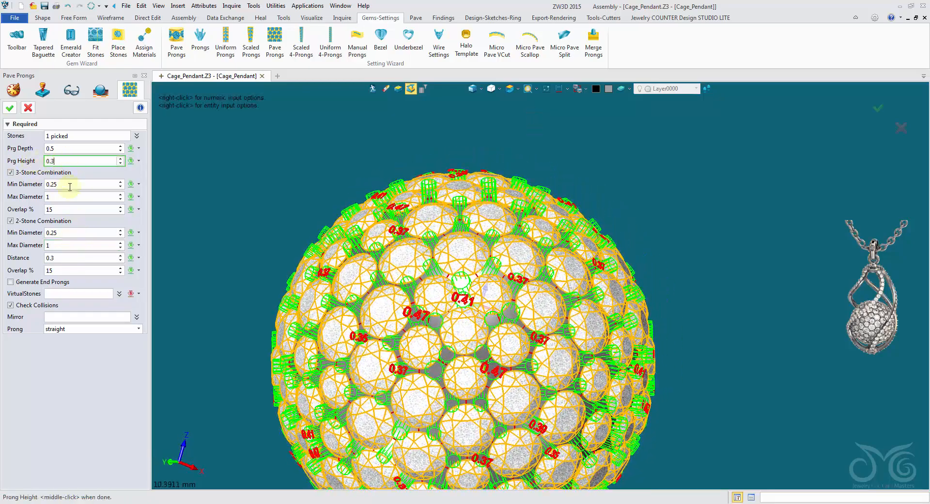
pyautogui.click(69, 213)
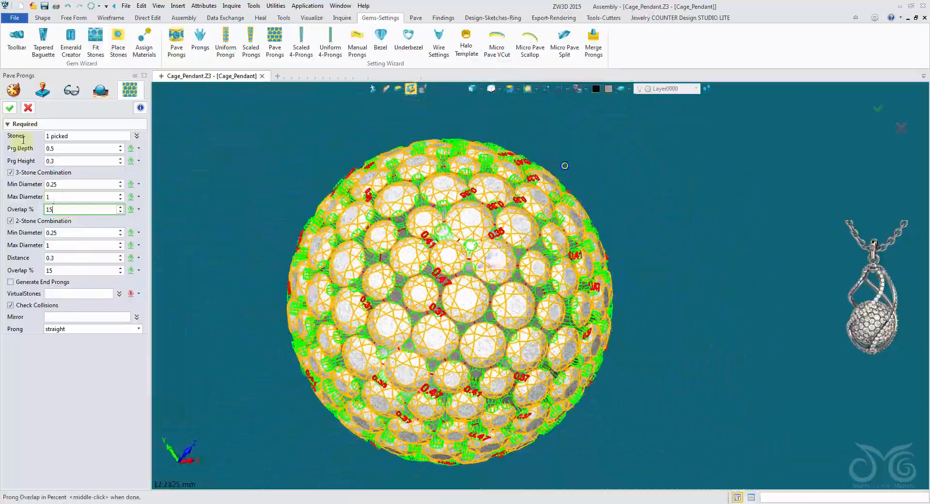
pyautogui.click(11, 109)
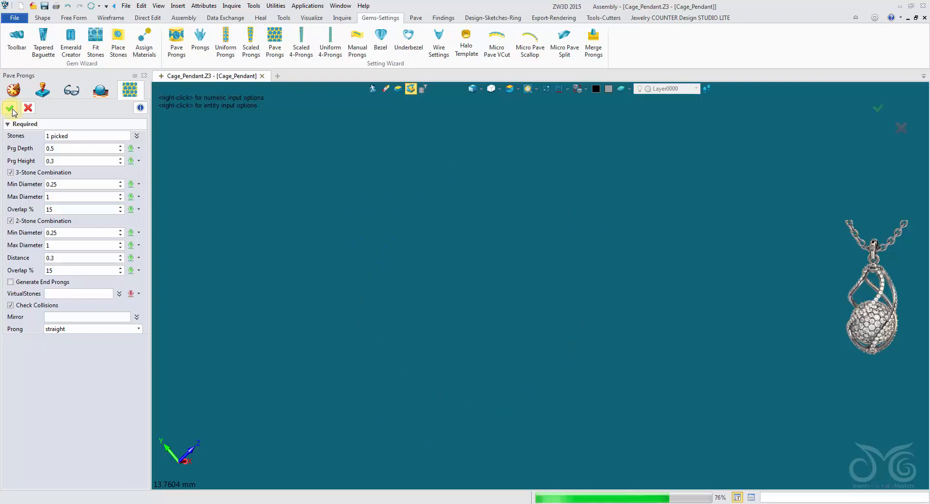
# Add elliptical cutters to all the sphere's stones with scale 1, length 3 and move -0.5, and dismiss the Tweak Tool
pyautogui.moveTo(538, 300); pyautogui.dragTo(421, 59, button='right')
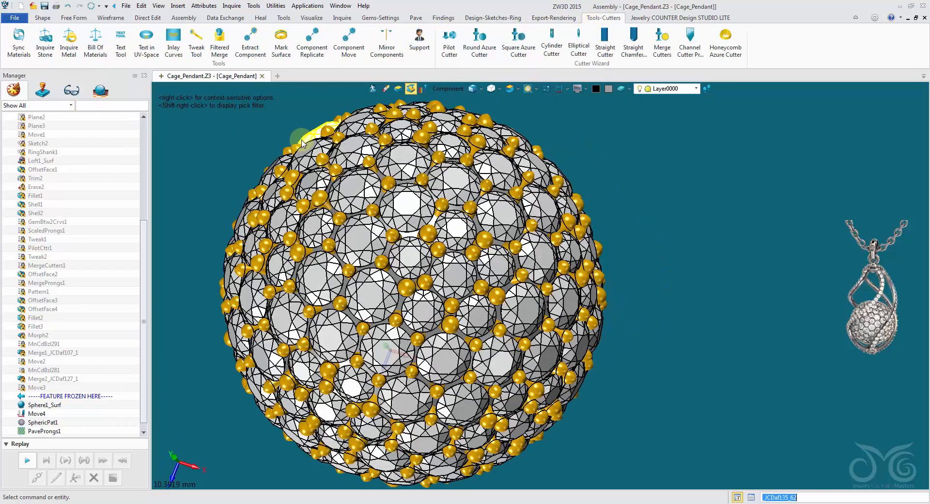
pyautogui.click(579, 42)
pyautogui.click(405, 170)
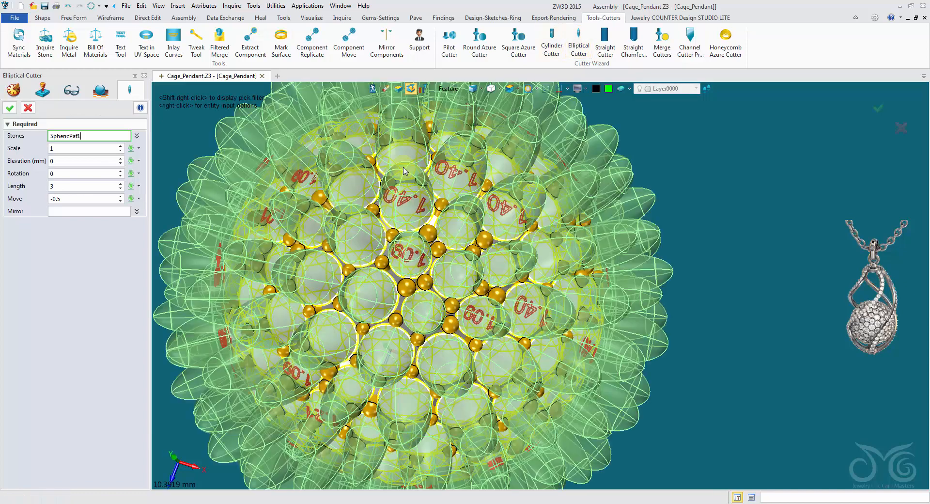
pyautogui.middleClick(405, 170)
pyautogui.click(403, 170)
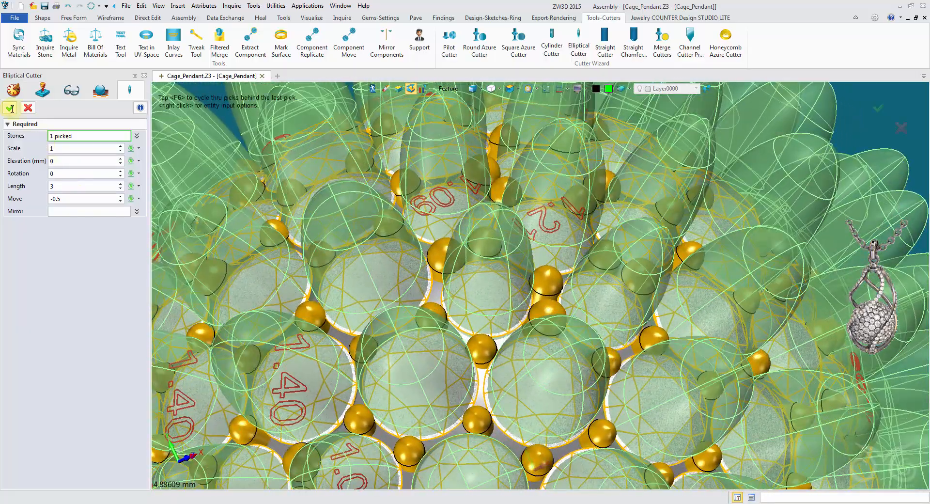
pyautogui.click(10, 109)
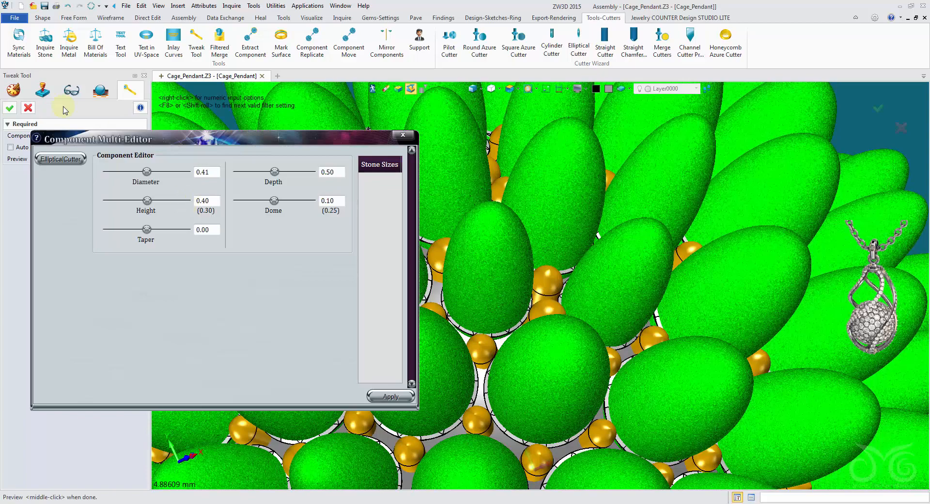
pyautogui.click(28, 108)
# Merge the elliptical cutters into the sphere with Merge Cutters, using the Cutters filter and the sphere as base
pyautogui.scroll(-5, 451, 213)
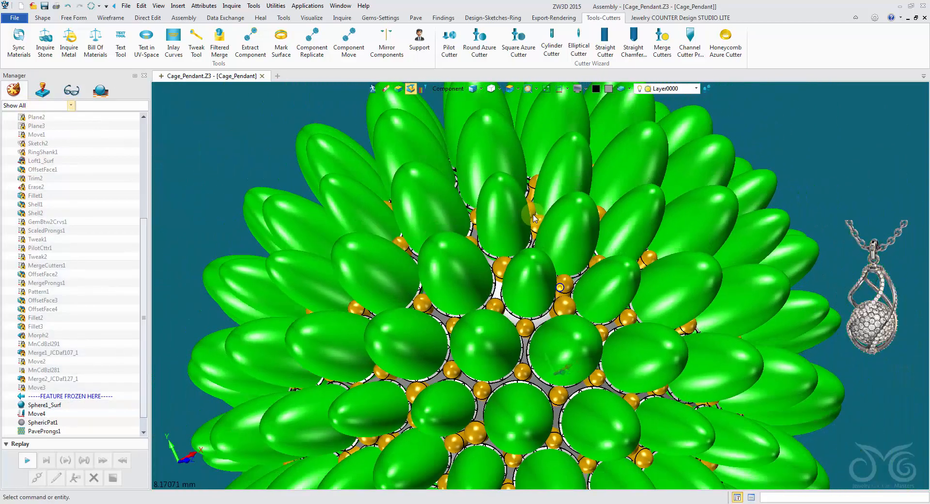
pyautogui.scroll(-4, 552, 196)
pyautogui.click(662, 43)
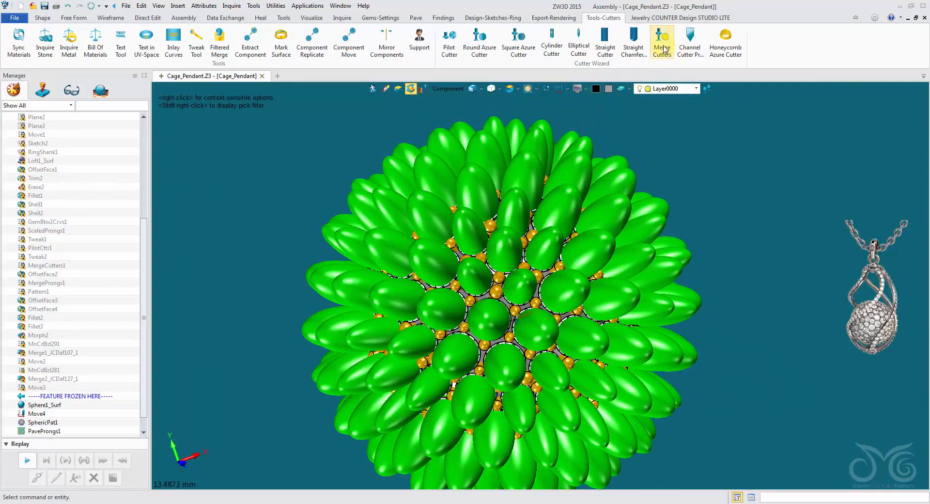
pyautogui.click(528, 169)
pyautogui.click(73, 160)
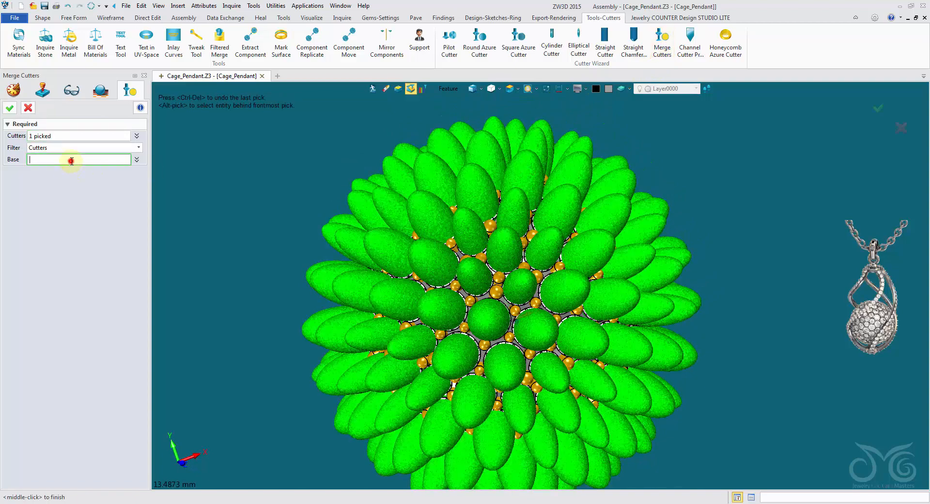
pyautogui.scroll(2, 656, 194)
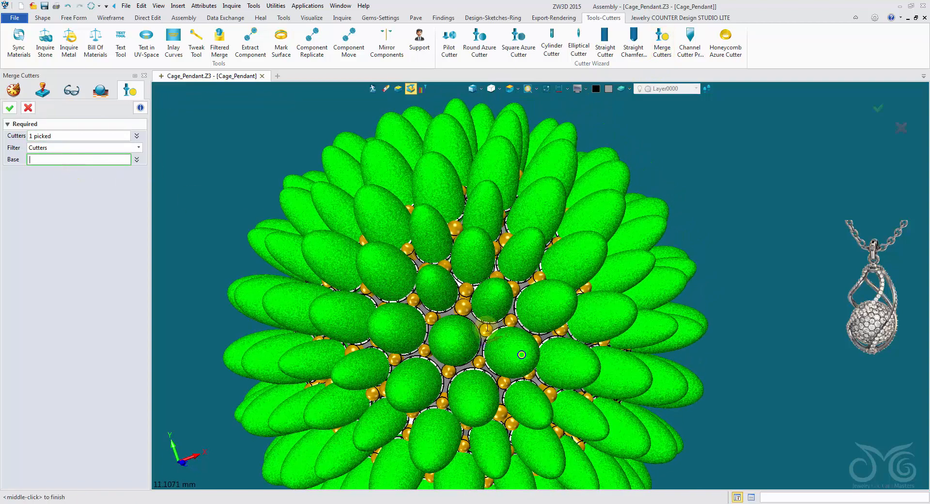
pyautogui.click(451, 311)
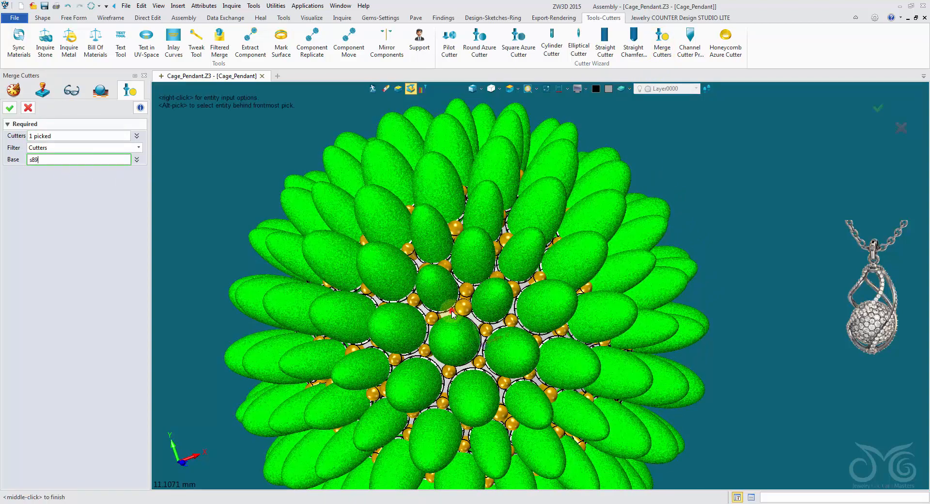
pyautogui.click(11, 108)
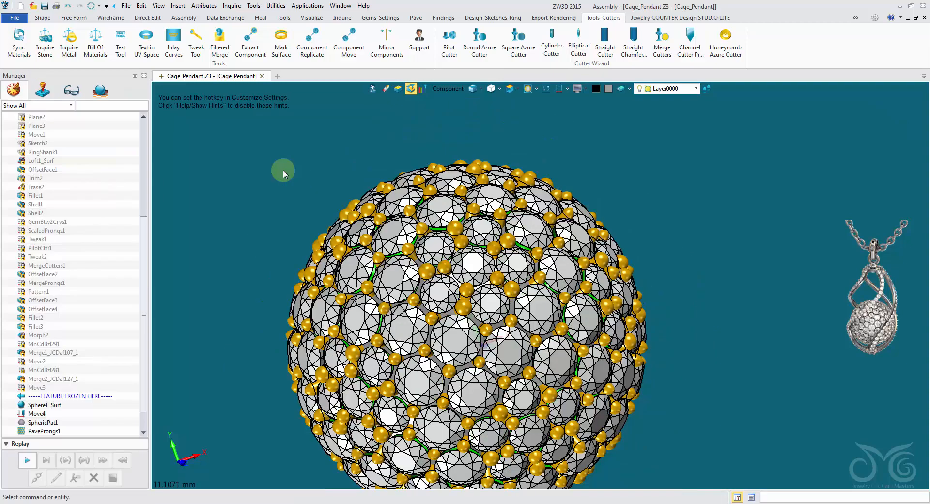
# Hide the Melee Stones layer to expose the cut seats and prongs on the sphere
pyautogui.click(666, 89)
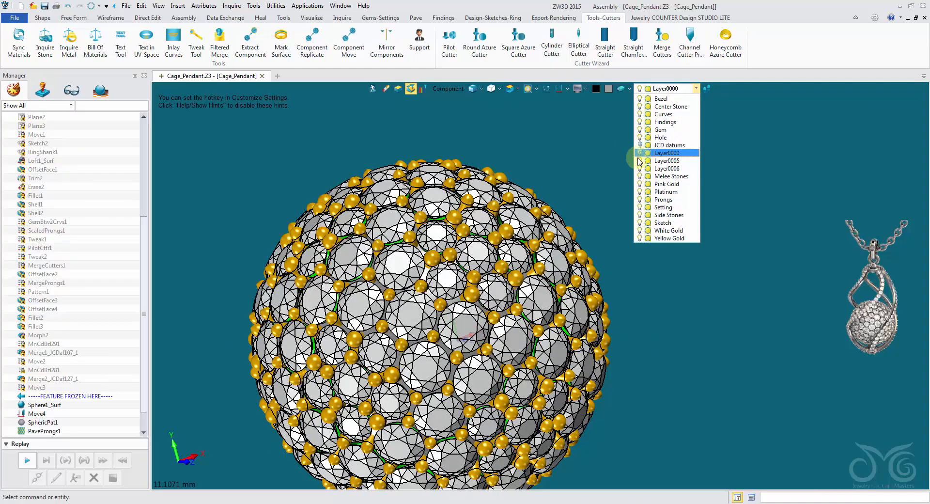
pyautogui.click(640, 176)
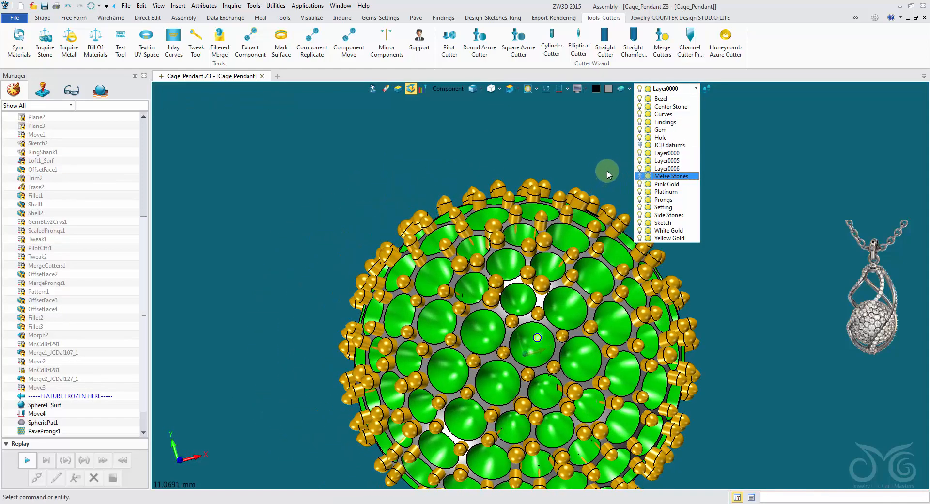
pyautogui.click(608, 161)
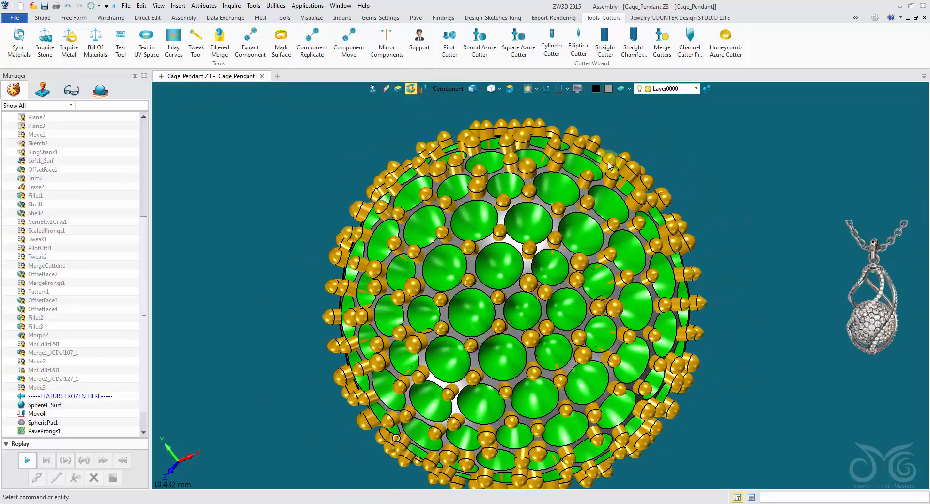
# Examine the gem seats and prongs around the sphere from several angles and at close range
pyautogui.scroll(5, 609, 164)
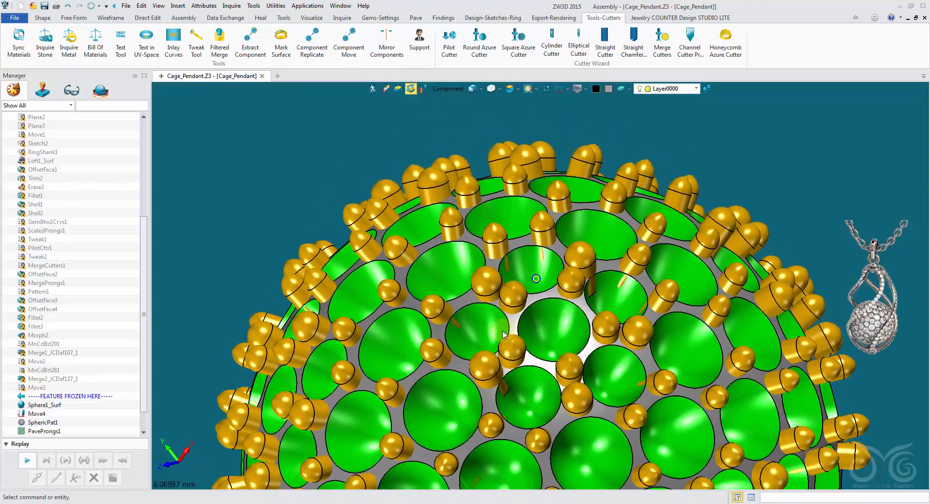
pyautogui.scroll(3, 460, 347)
pyautogui.scroll(3, 509, 363)
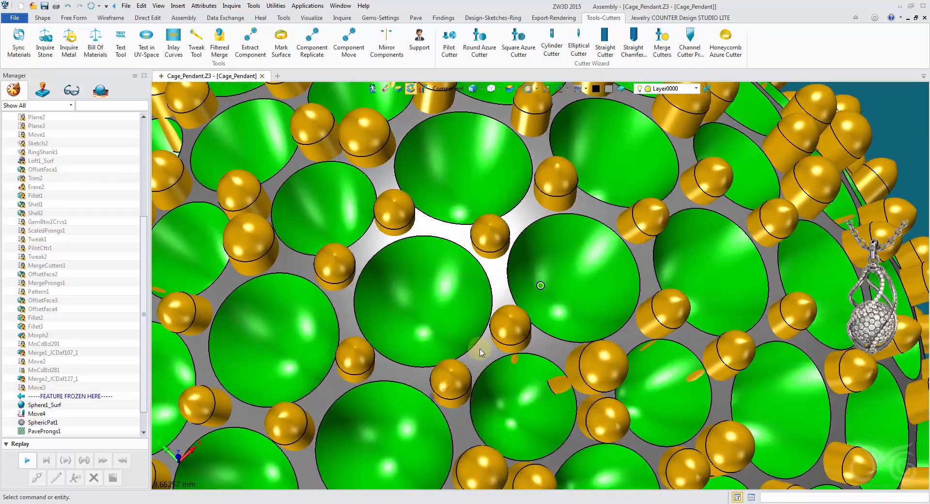
pyautogui.moveTo(563, 390)
pyautogui.mouseDown(button='right')
pyautogui.moveTo(531, 375)
pyautogui.moveTo(513, 380)
pyautogui.moveTo(562, 370)
pyautogui.moveTo(508, 271)
pyautogui.mouseUp(button='right')
pyautogui.scroll(-4, 538, 306)
pyautogui.moveTo(538, 305); pyautogui.dragTo(543, 373, button='right')
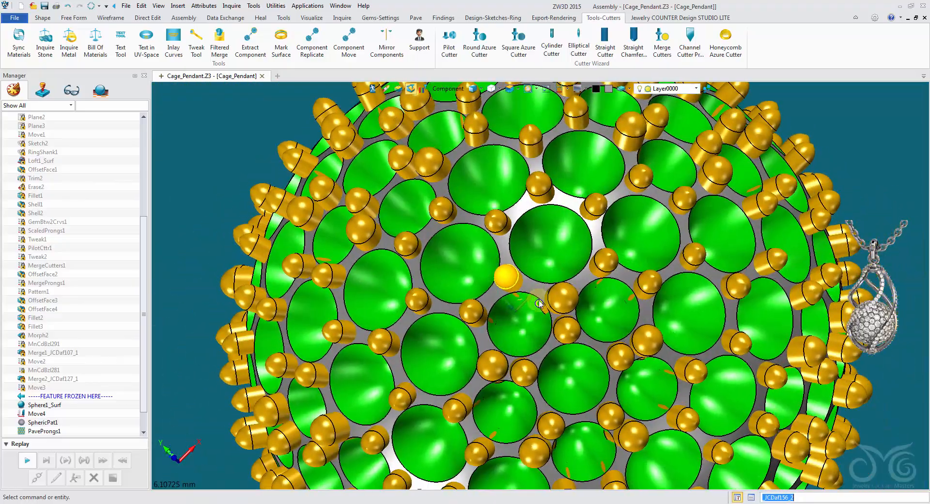
pyautogui.scroll(-4, 308, 194)
pyautogui.moveTo(292, 192); pyautogui.dragTo(410, 233, button='right')
pyautogui.scroll(-3, 410, 232)
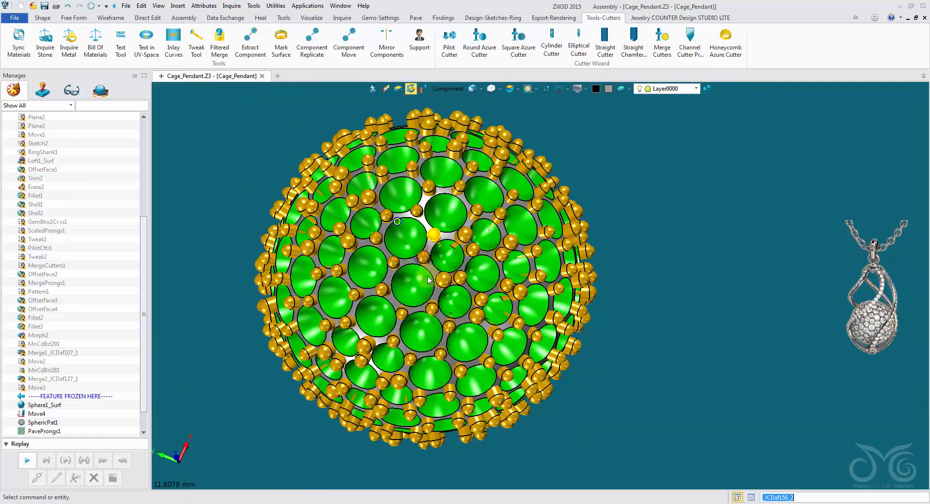
pyautogui.scroll(-2, 286, 197)
pyautogui.moveTo(286, 196); pyautogui.dragTo(274, 167, button='right')
pyautogui.scroll(-1, 249, 191)
pyautogui.scroll(2, 267, 179)
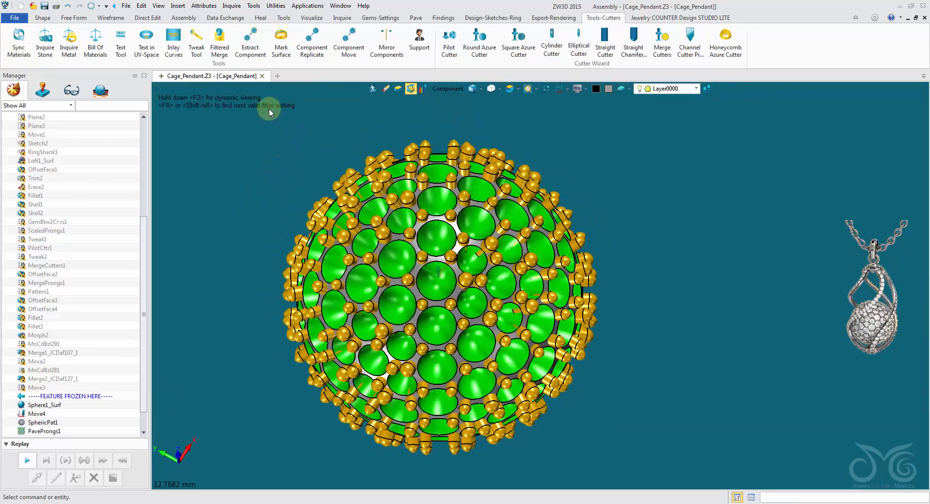
pyautogui.scroll(-1, 245, 111)
pyautogui.moveTo(245, 111); pyautogui.dragTo(306, 113, button='middle')
pyautogui.scroll(-1, 306, 113)
pyautogui.moveTo(307, 113); pyautogui.dragTo(451, 189, button='right')
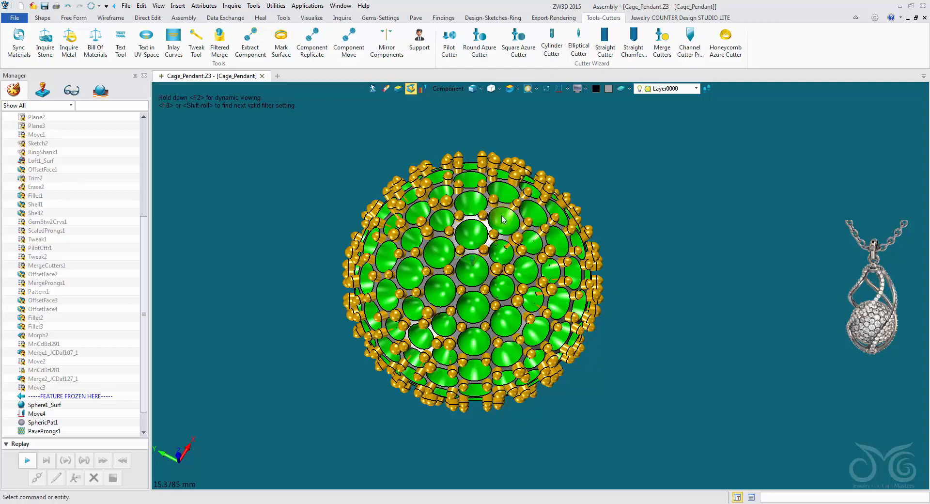
pyautogui.moveTo(503, 219); pyautogui.dragTo(400, 157, button='right')
pyautogui.moveTo(287, 221); pyautogui.dragTo(307, 166, button='right')
pyautogui.scroll(3, 429, 162)
pyautogui.scroll(1, 427, 165)
pyautogui.scroll(2, 477, 255)
pyautogui.scroll(-3, 339, 177)
pyautogui.scroll(1, 332, 174)
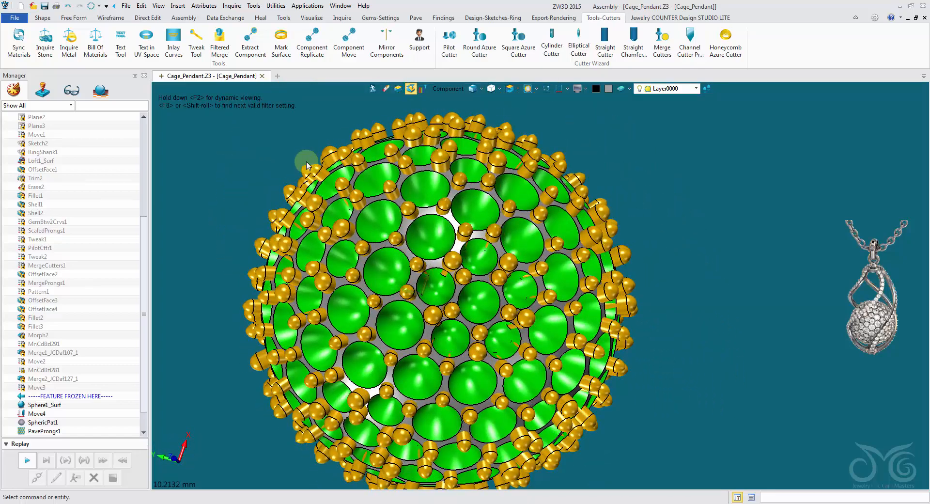
pyautogui.click(591, 236)
pyautogui.moveTo(737, 156); pyautogui.dragTo(638, 128, button='right')
pyautogui.scroll(-2, 700, 116)
pyautogui.scroll(1, 652, 120)
pyautogui.press('Escape')
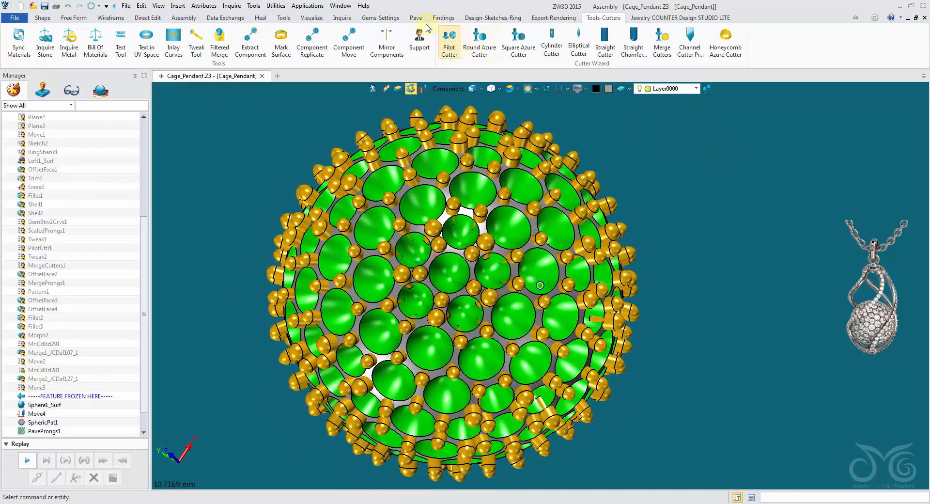
# Try to merge the pave prongs into the sphere with Merge Prongs, using the Prongs filter and the sphere as base
pyautogui.click(380, 18)
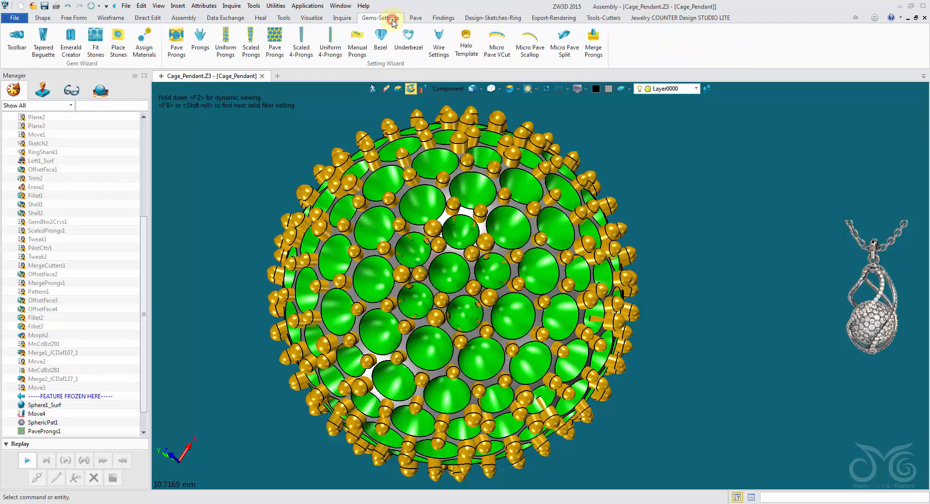
pyautogui.click(593, 44)
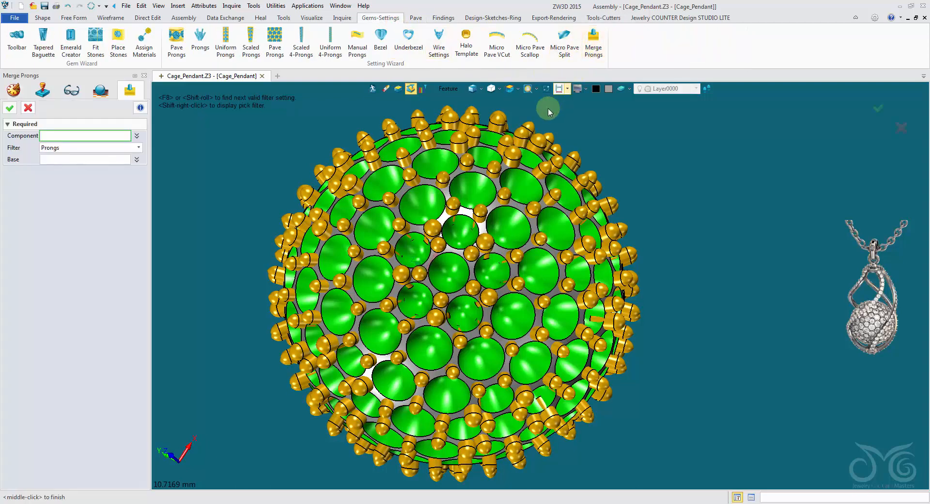
pyautogui.click(505, 142)
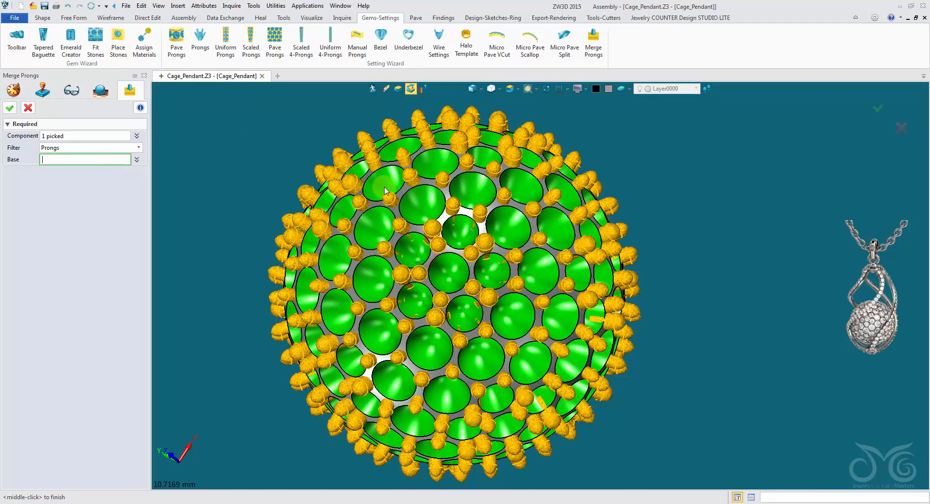
pyautogui.click(411, 189)
pyautogui.moveTo(411, 191); pyautogui.dragTo(478, 213, button='right')
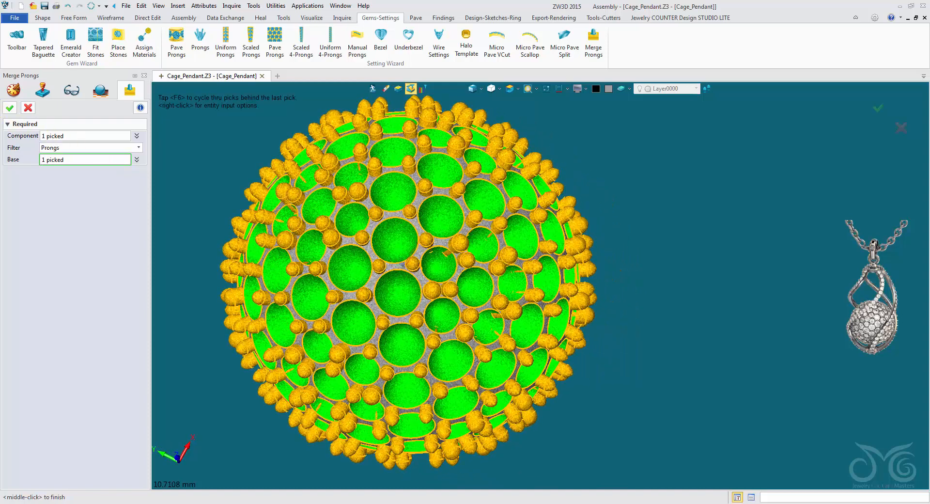
pyautogui.click(9, 111)
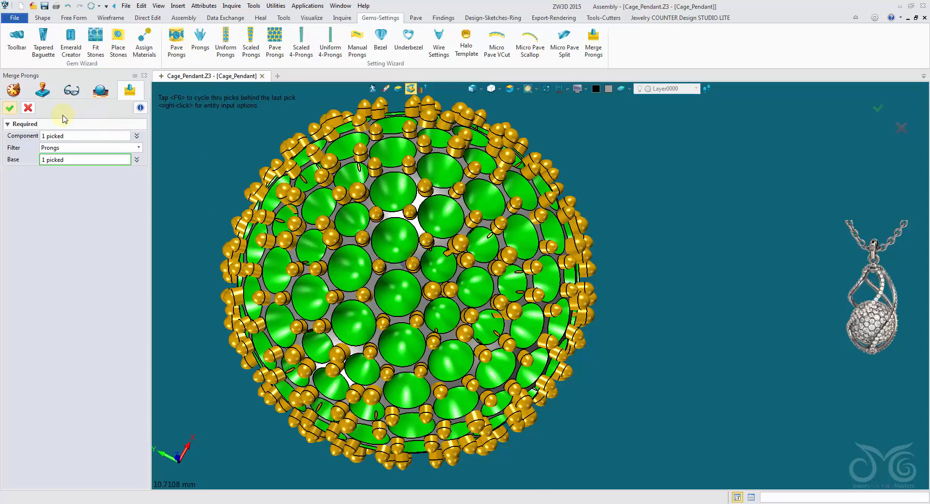
pyautogui.click(29, 109)
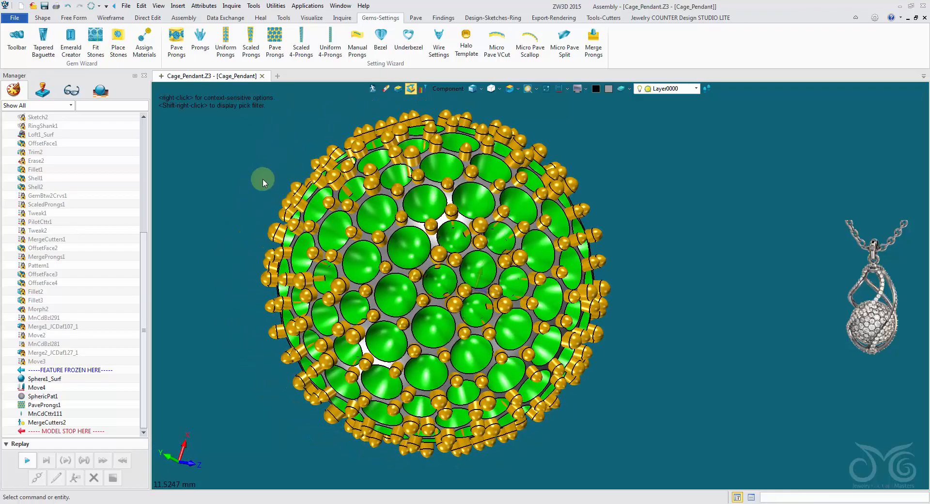
# Merge all the prong components on the sphere into the part with the general Merge command
pyautogui.click(42, 17)
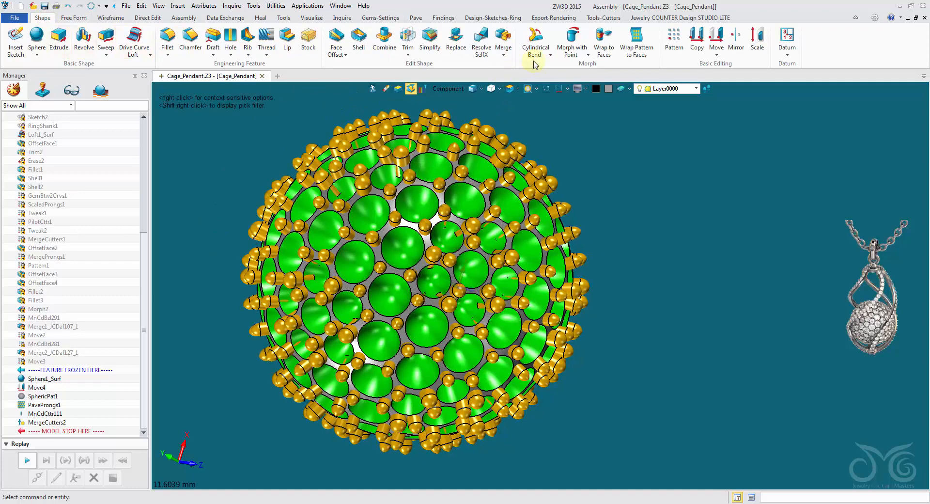
pyautogui.click(507, 39)
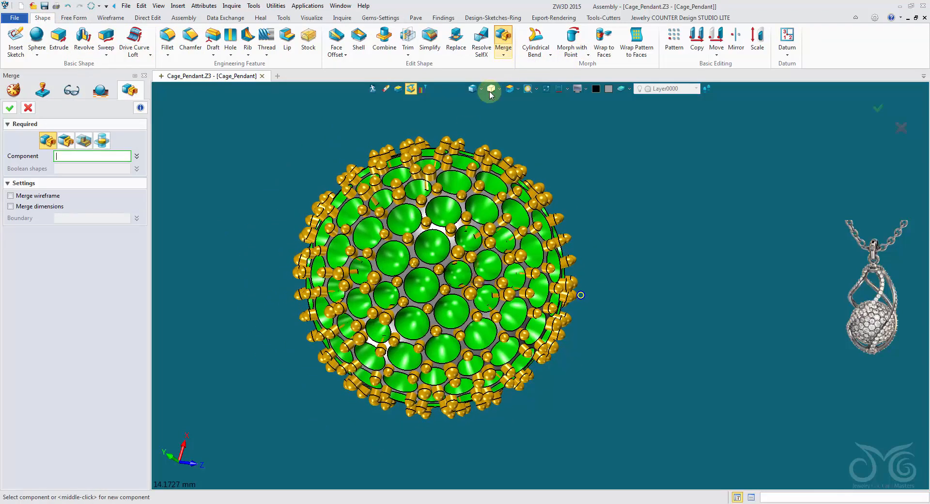
pyautogui.moveTo(246, 109); pyautogui.dragTo(685, 439)
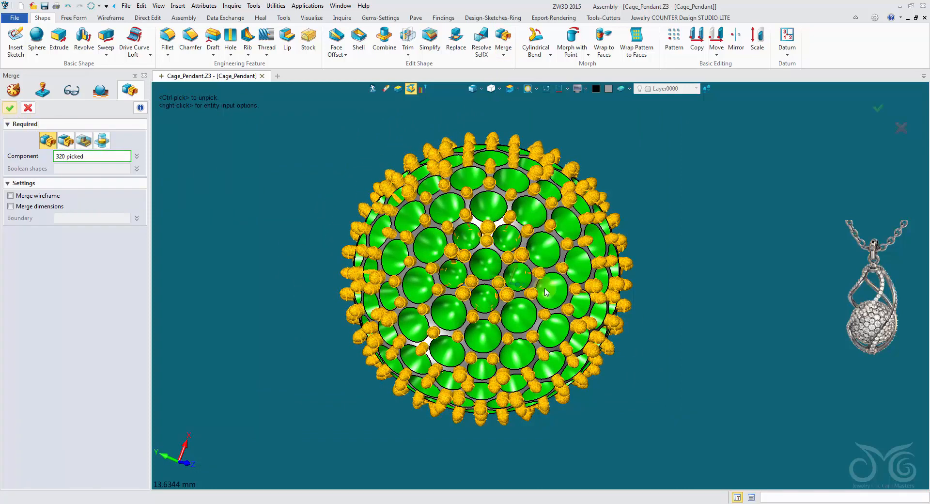
pyautogui.middleClick(617, 349)
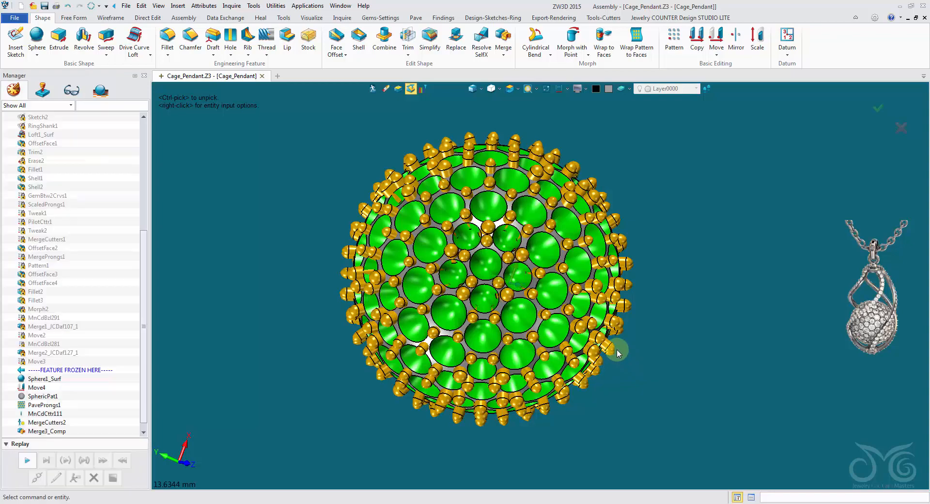
# Select the sphere and all its prongs with the Shape filter and recolour them grey
pyautogui.scroll(2, 617, 354)
pyautogui.moveTo(617, 354); pyautogui.dragTo(727, 295, button='right')
pyautogui.moveTo(727, 295); pyautogui.dragTo(656, 289, button='middle')
pyautogui.scroll(-2, 544, 129)
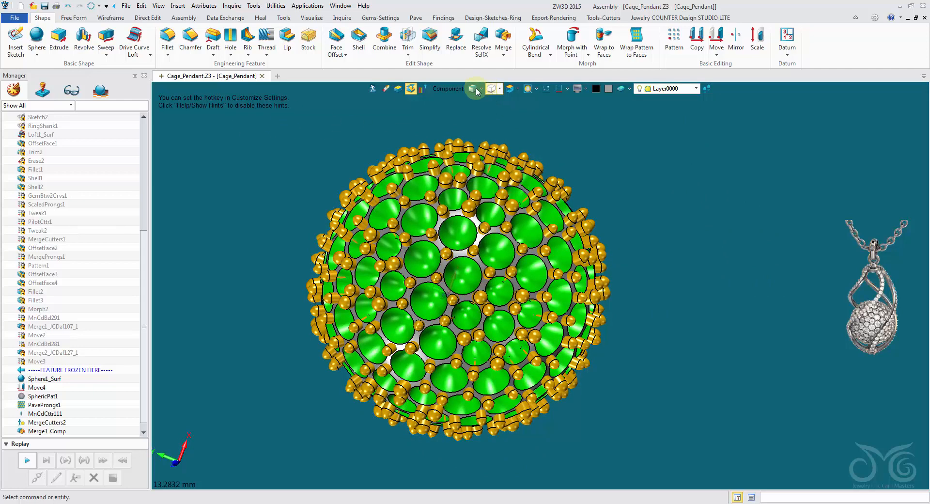
pyautogui.click(445, 89)
pyautogui.click(468, 177)
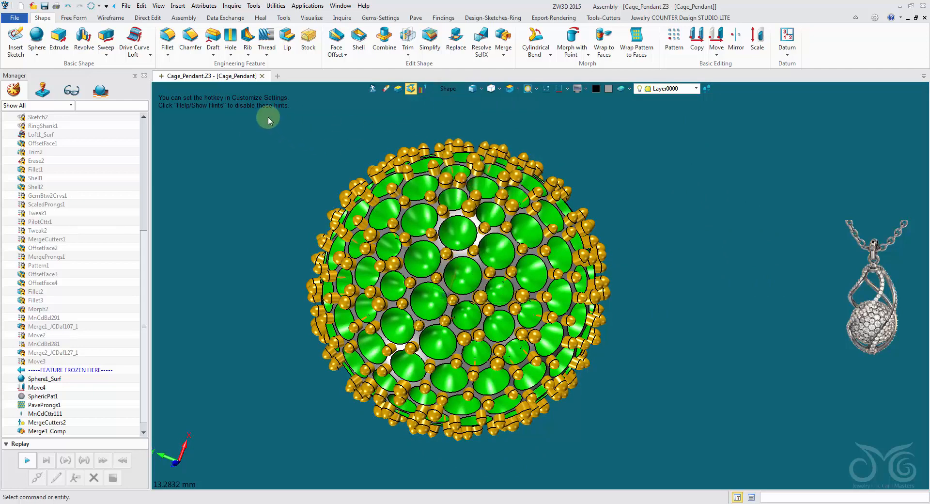
pyautogui.moveTo(266, 115); pyautogui.dragTo(752, 480)
pyautogui.click(609, 90)
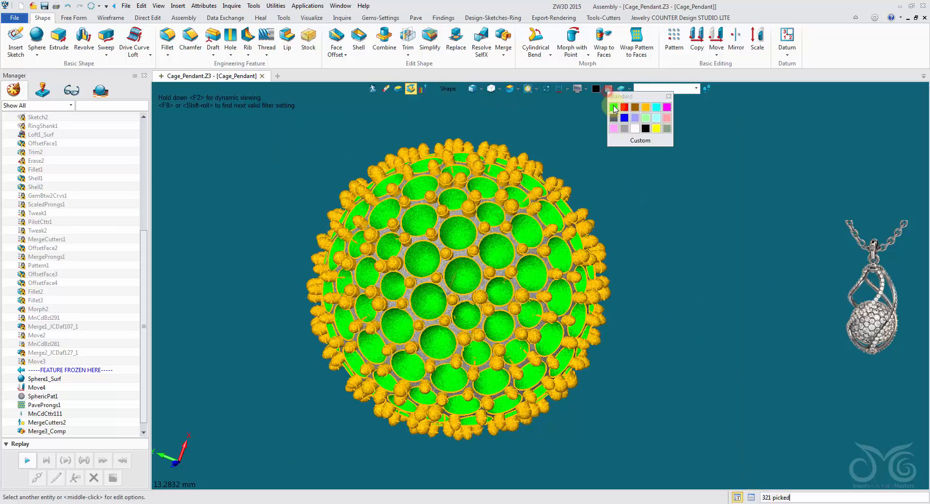
pyautogui.click(625, 128)
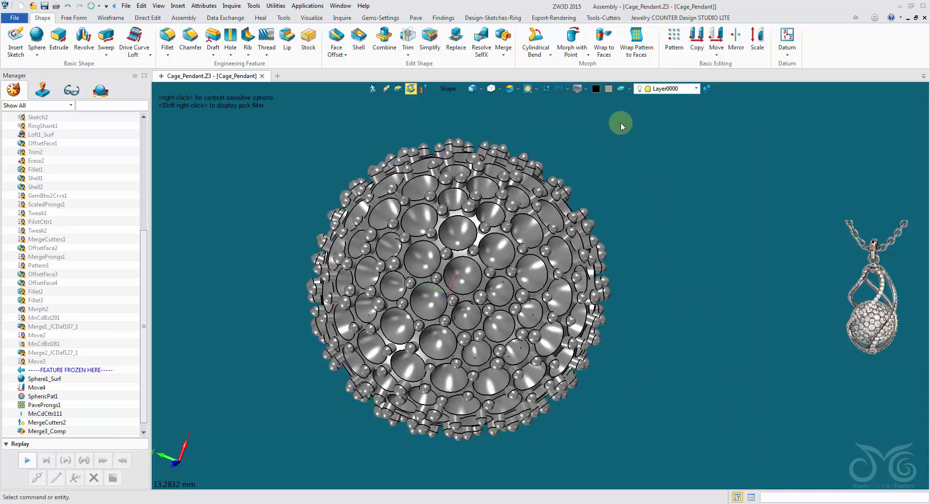
# Show the Melee Stones layer again so the gems sit on the grey sphere
pyautogui.click(667, 89)
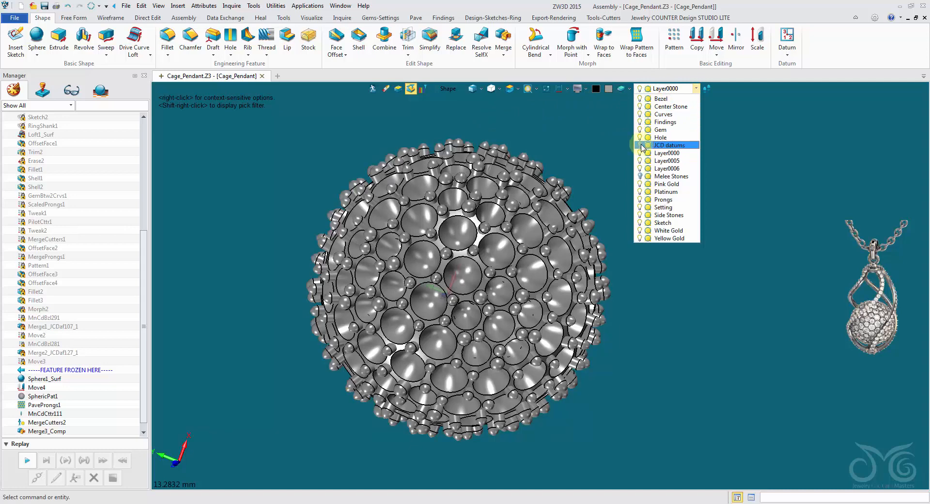
pyautogui.click(640, 168)
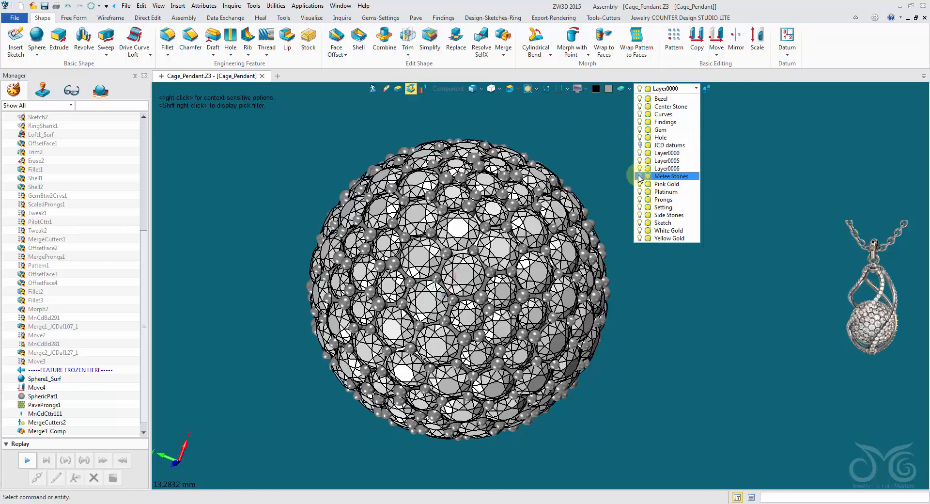
pyautogui.click(565, 140)
# Hide the gems selected with the All filter, and hide the sphere with its prongs selected with the Shape filter
pyautogui.click(443, 92)
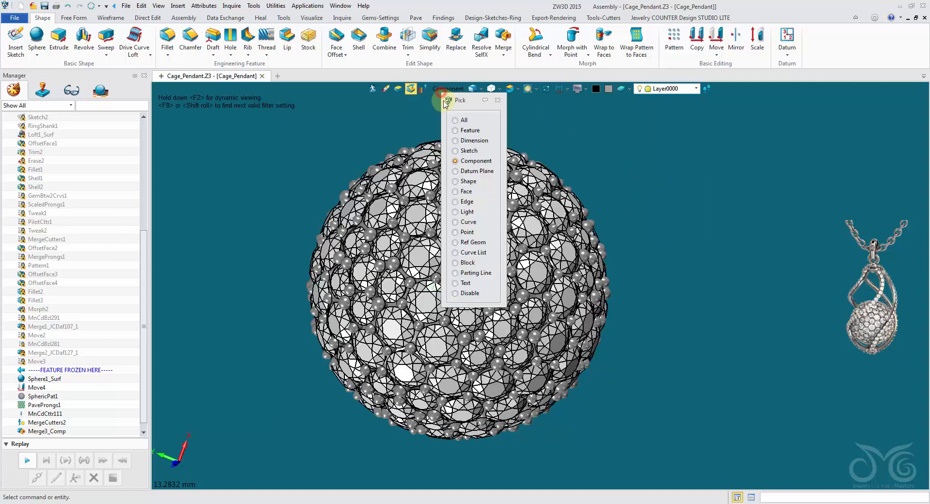
pyautogui.click(463, 121)
pyautogui.moveTo(261, 130); pyautogui.dragTo(708, 441)
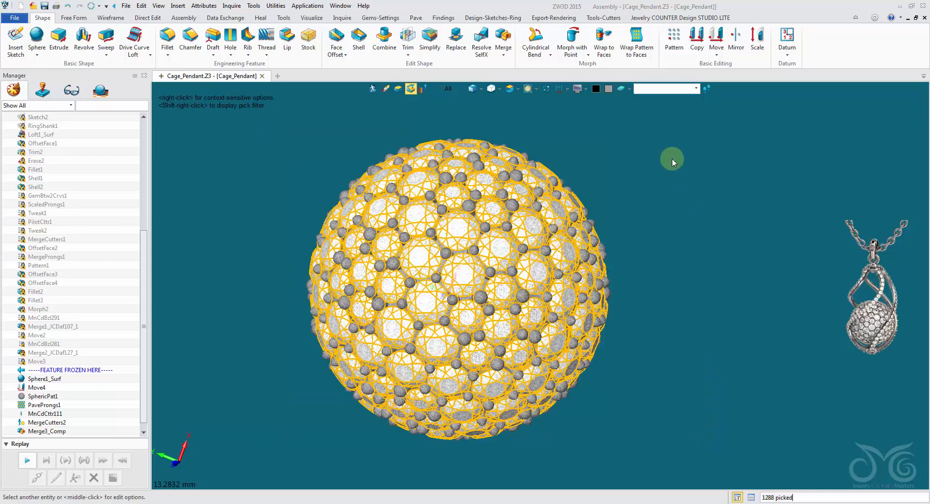
pyautogui.click(581, 91)
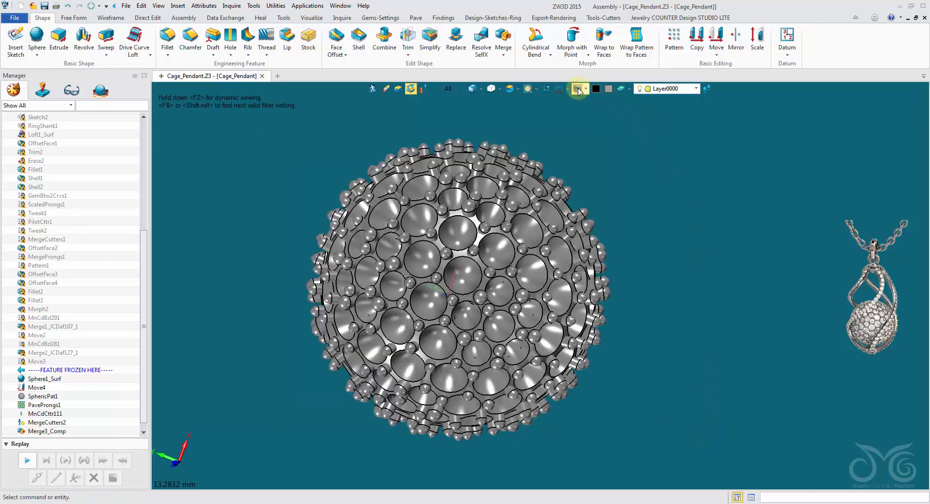
pyautogui.click(450, 89)
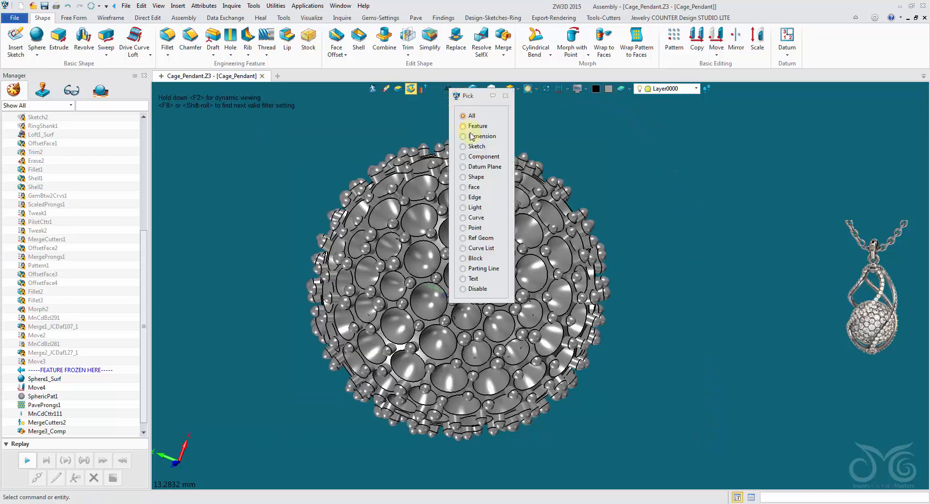
pyautogui.click(476, 177)
pyautogui.moveTo(264, 98); pyautogui.dragTo(706, 460)
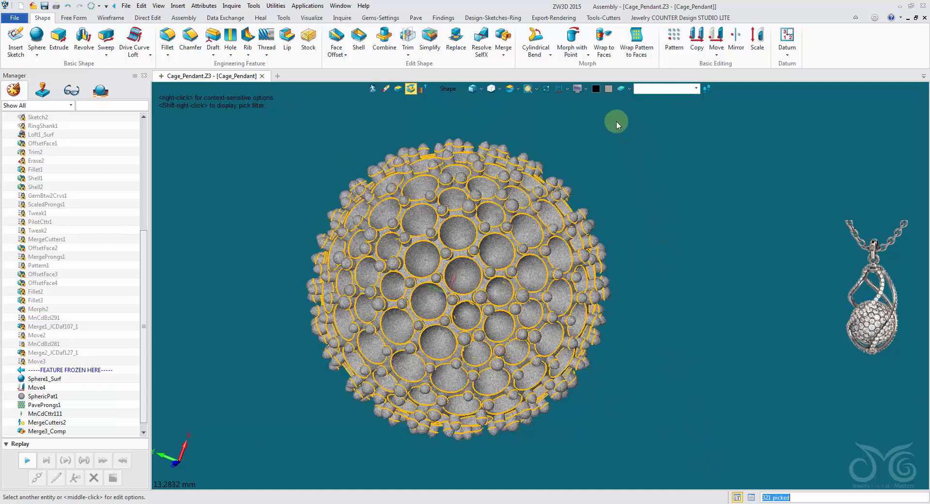
pyautogui.click(576, 89)
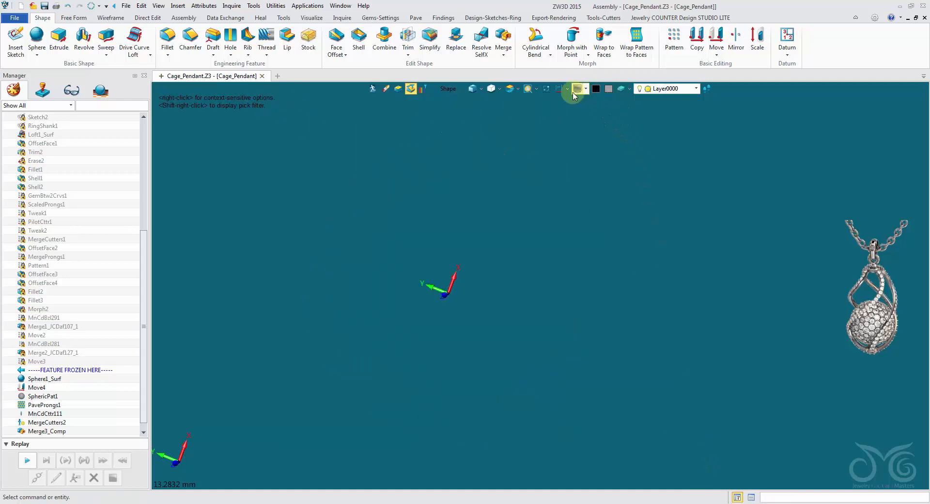
# Unhide the whole pendant and erase the two datum planes at its top and base using the Datum Plane filter
pyautogui.click(587, 89)
pyautogui.click(601, 135)
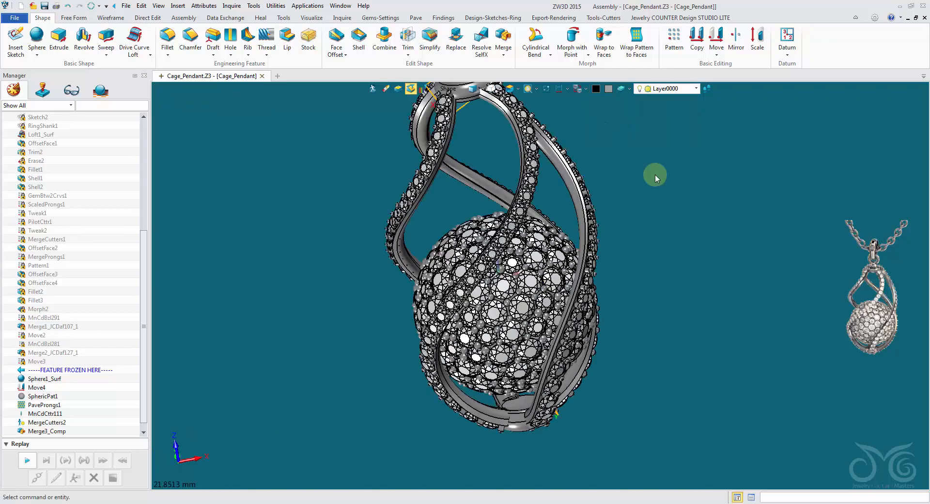
pyautogui.moveTo(655, 174); pyautogui.dragTo(594, 158, button='middle')
pyautogui.click(444, 88)
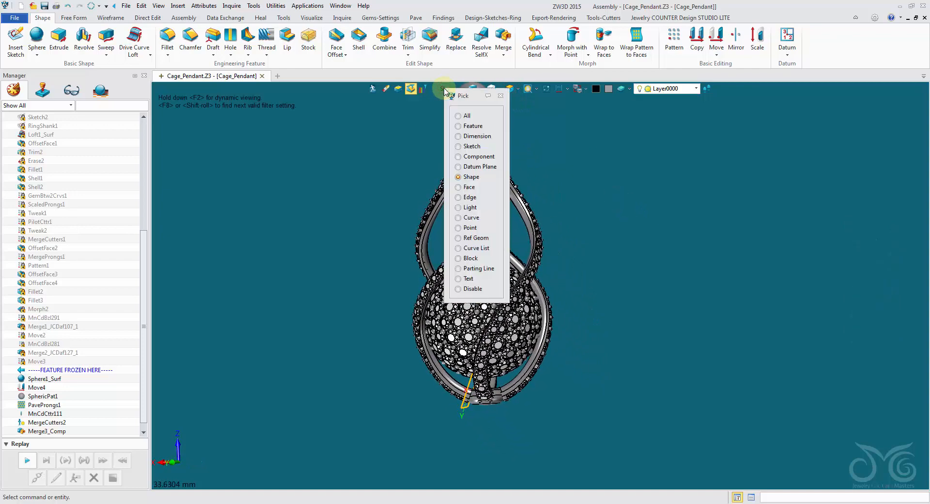
pyautogui.click(476, 168)
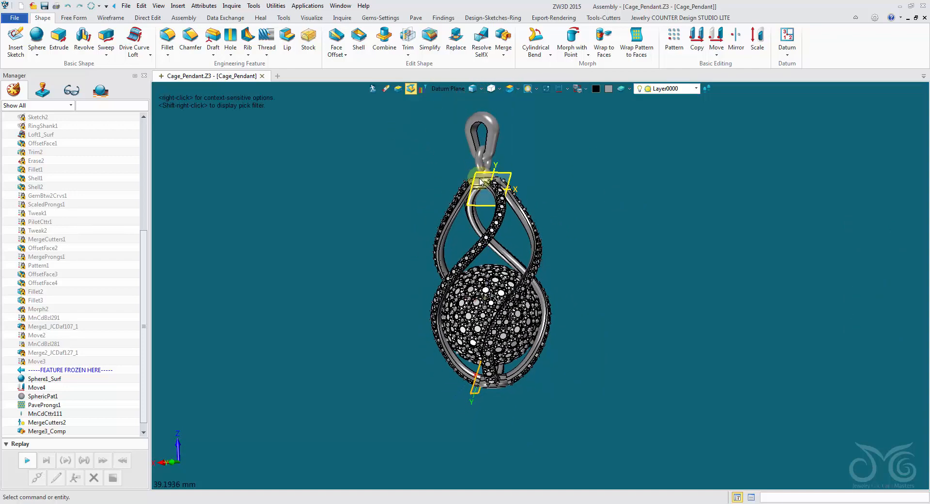
pyautogui.click(477, 178)
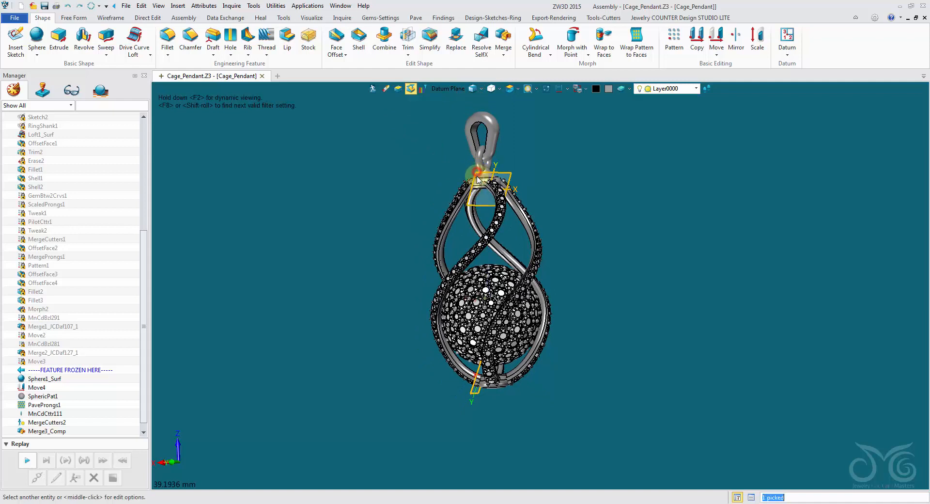
pyautogui.click(474, 393)
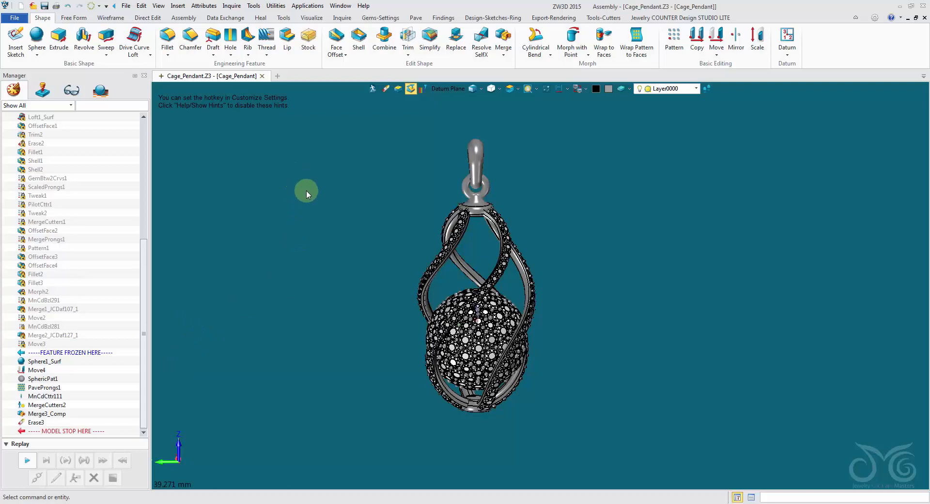
# Insert a new sketch on the SIDE plane
pyautogui.rightClick(306, 190)
pyautogui.click(347, 244)
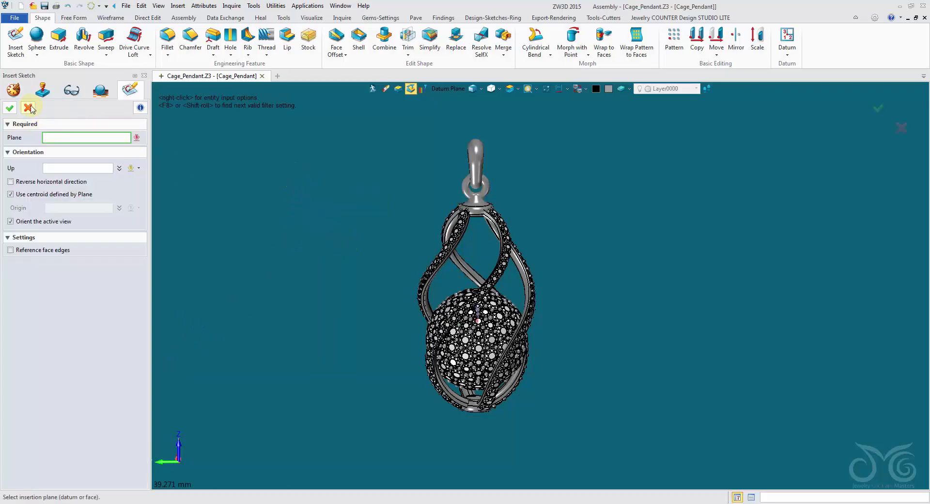
pyautogui.click(13, 90)
pyautogui.moveTo(143, 250); pyautogui.dragTo(143, 116)
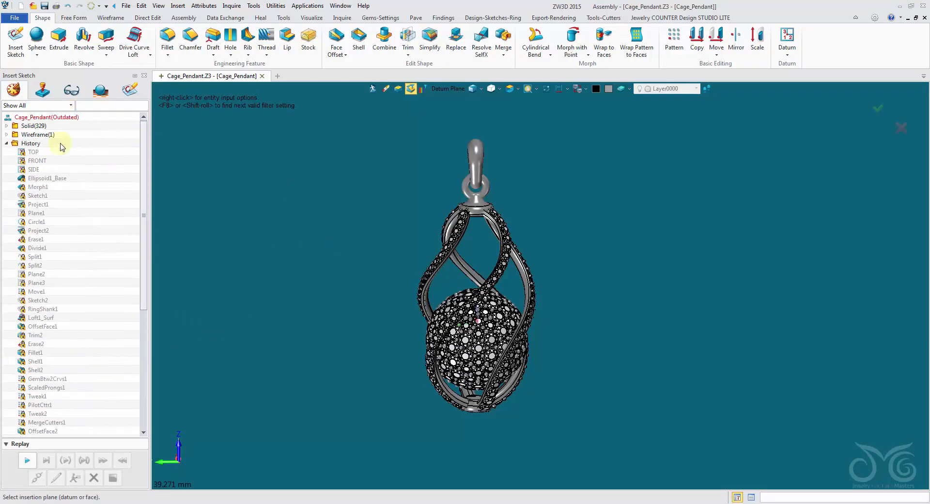
pyautogui.click(33, 169)
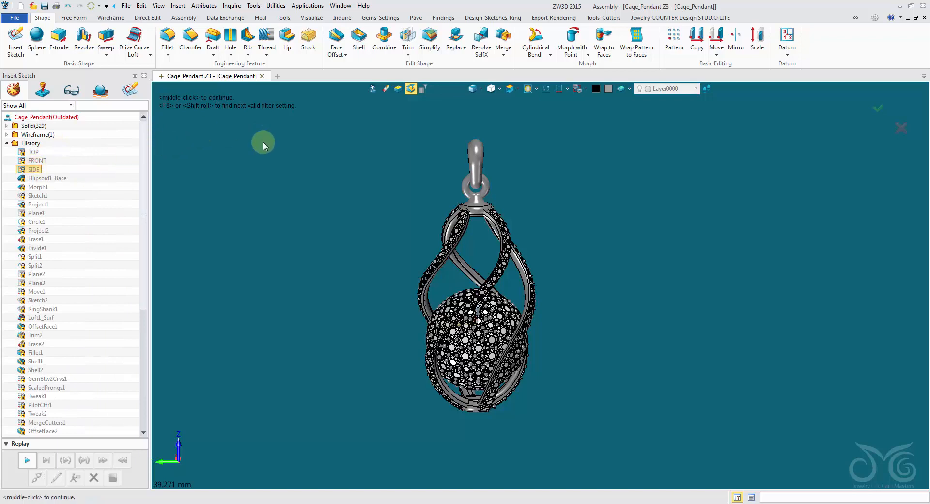
pyautogui.click(131, 90)
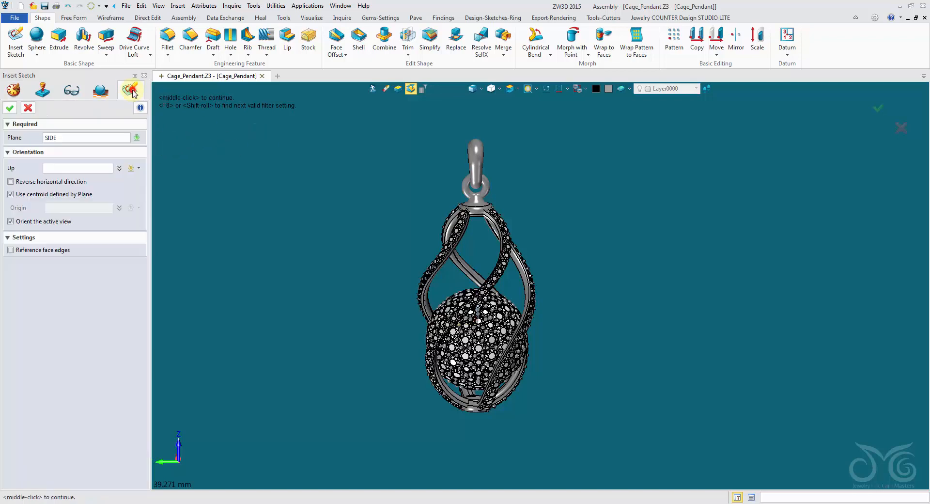
pyautogui.click(11, 109)
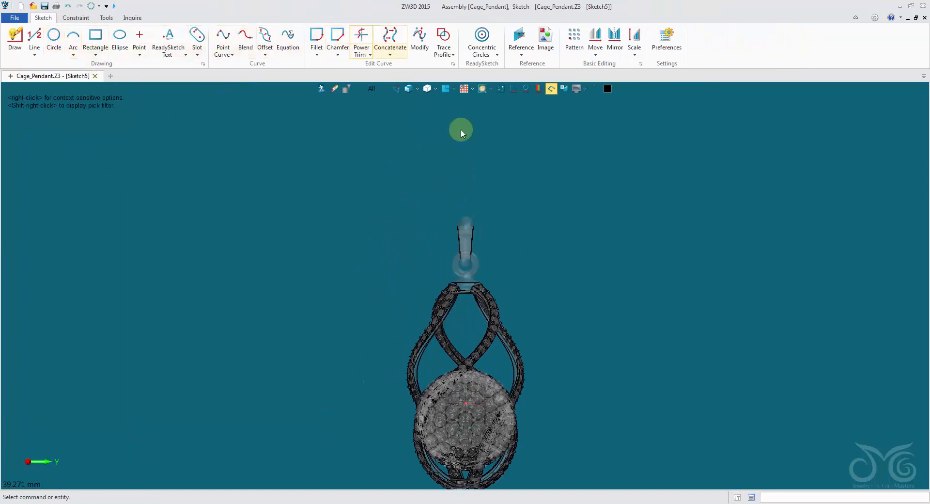
# Add the bail's face intersection curves as construction references in the sketch and hide the surrounding model
pyautogui.scroll(3, 467, 195)
pyautogui.rightClick(348, 185)
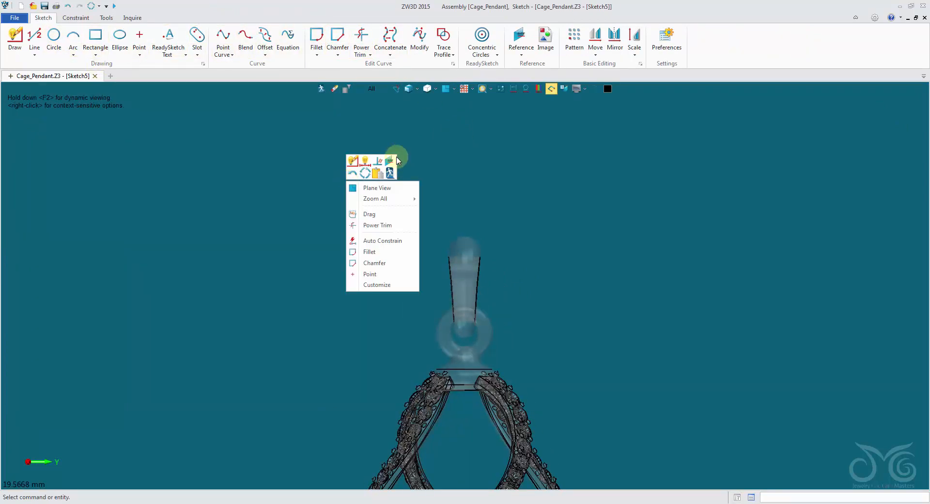
pyautogui.click(396, 159)
pyautogui.scroll(2, 481, 231)
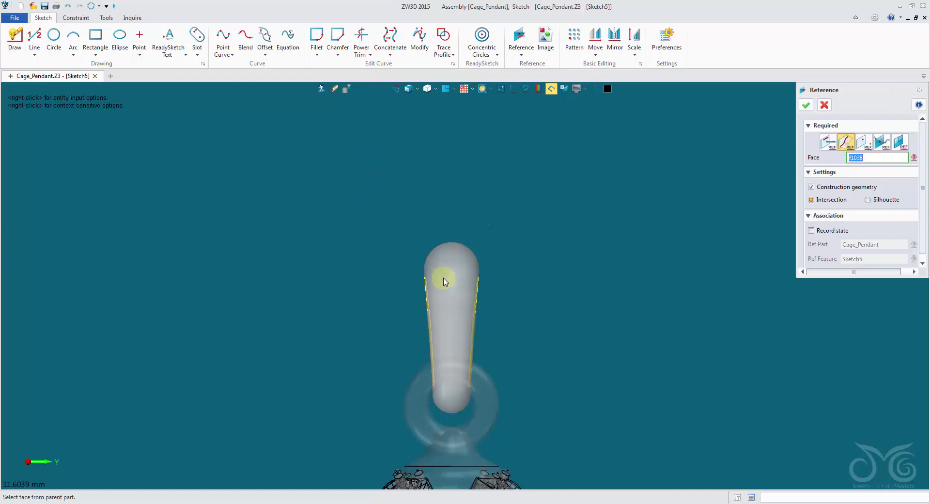
pyautogui.click(812, 106)
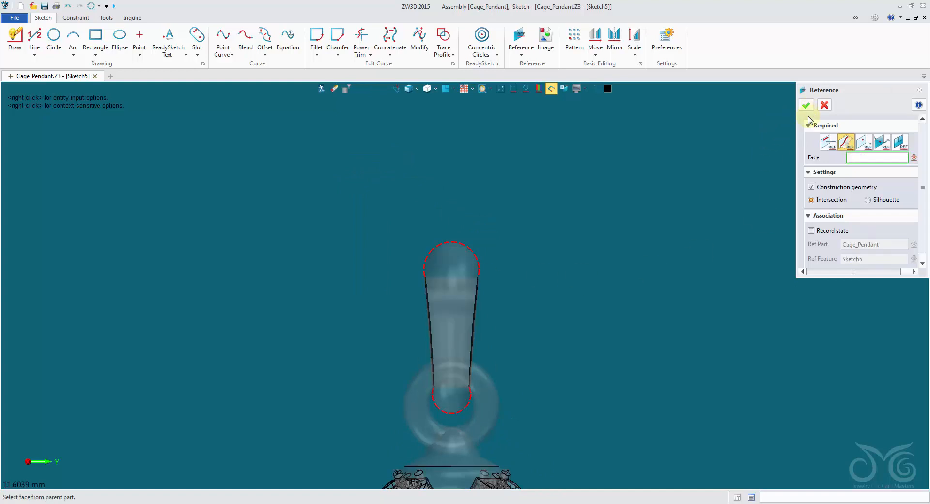
pyautogui.click(476, 305)
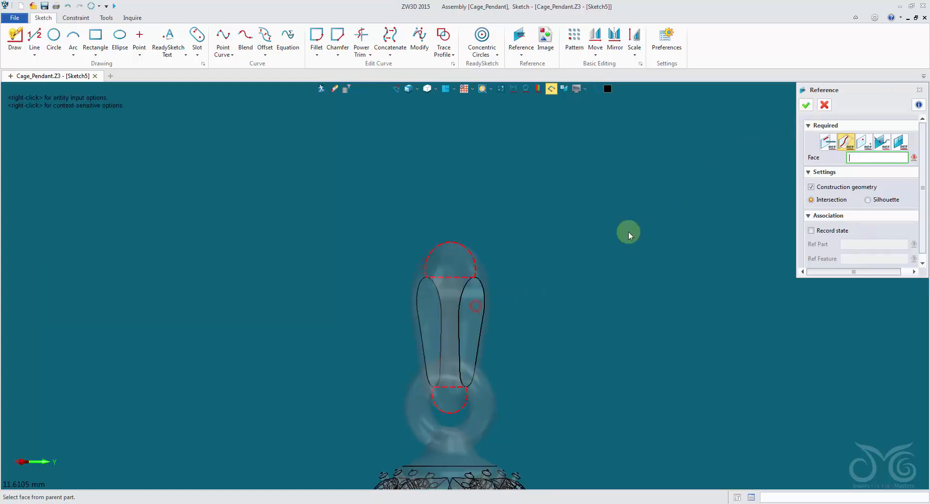
pyautogui.hotkey('ctrl', 'h')
pyautogui.click(806, 105)
pyautogui.click(501, 90)
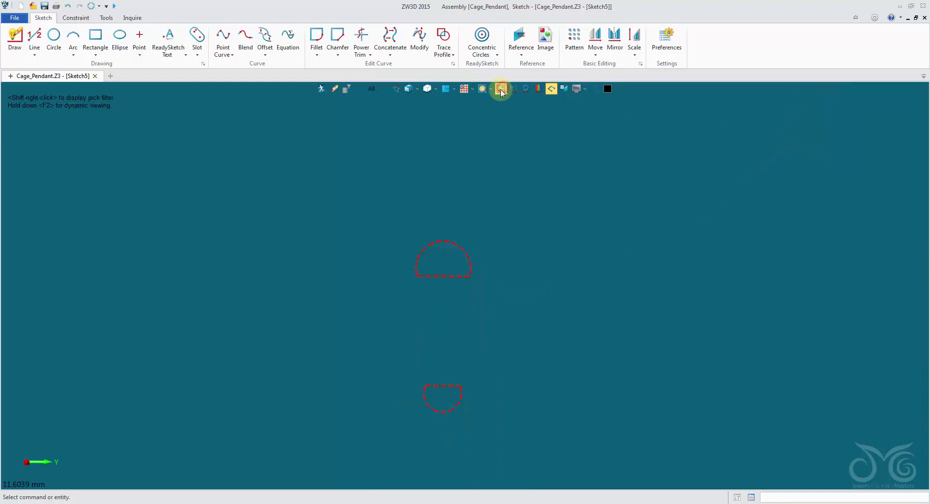
# Draw a 3 Point Conic from about -7.84,22.69 to 6.70,23.05, with its shoulder at 0,15.55 between the bail's reference profiles
pyautogui.click(446, 90)
pyautogui.moveTo(475, 175)
pyautogui.mouseDown(button='middle')
pyautogui.moveTo(408, 285)
pyautogui.moveTo(404, 315)
pyautogui.mouseUp(button='middle')
pyautogui.scroll(2, 380, 169)
pyautogui.moveTo(370, 175); pyautogui.dragTo(391, 224, button='middle')
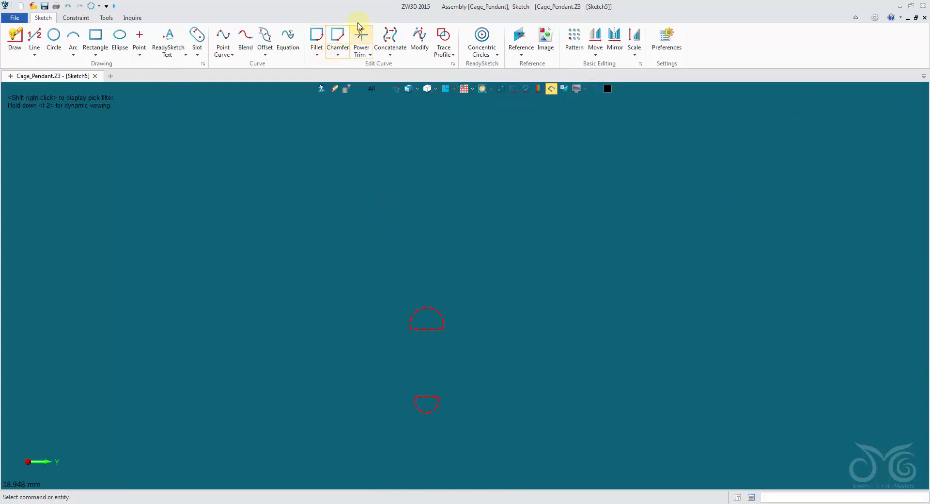
pyautogui.click(226, 38)
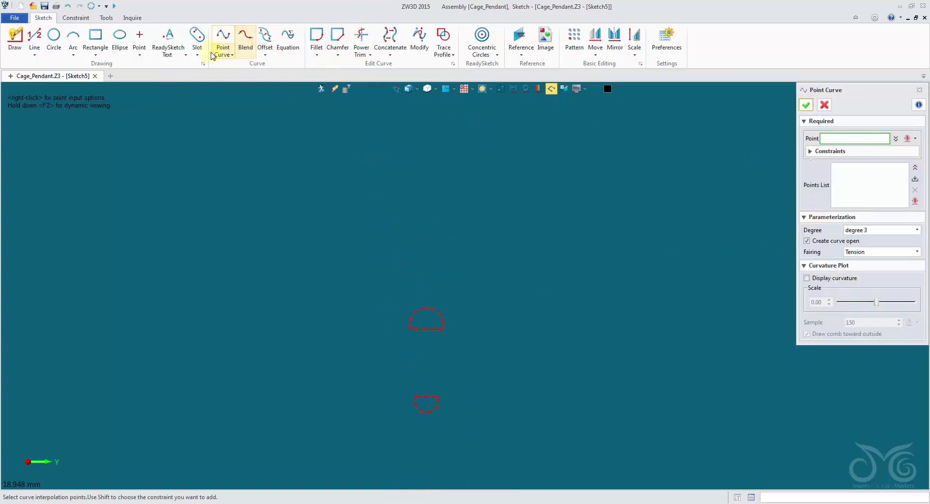
pyautogui.click(226, 58)
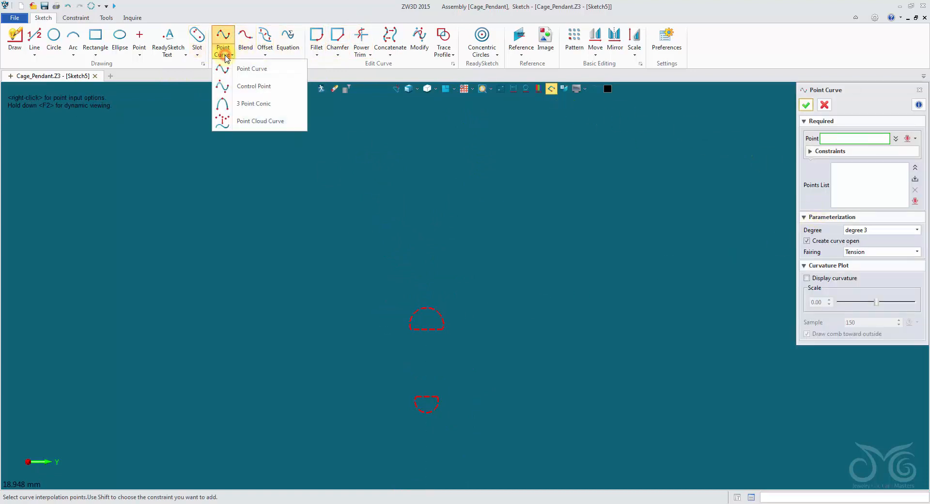
pyautogui.click(251, 104)
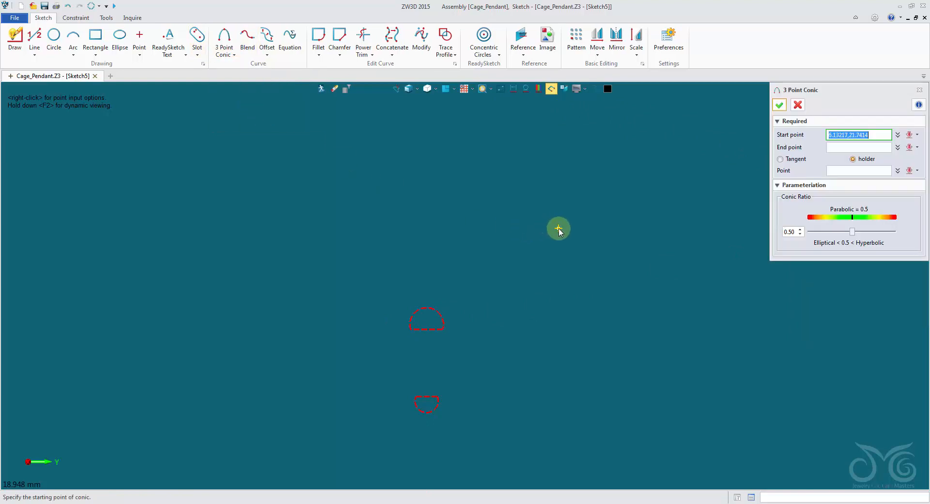
pyautogui.click(258, 208)
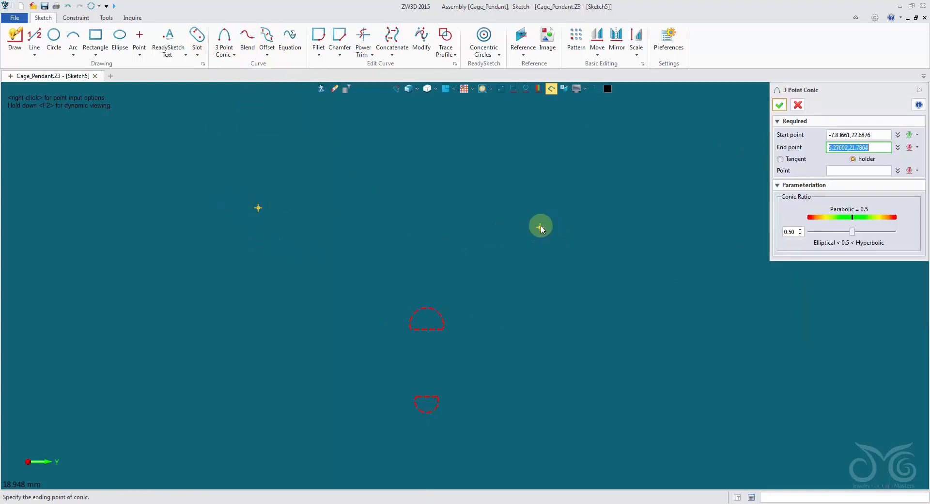
pyautogui.click(570, 200)
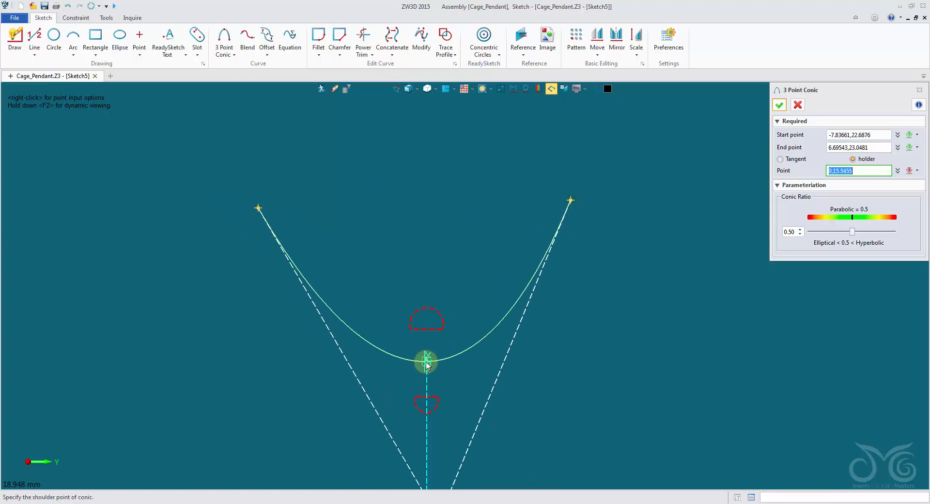
pyautogui.click(427, 363)
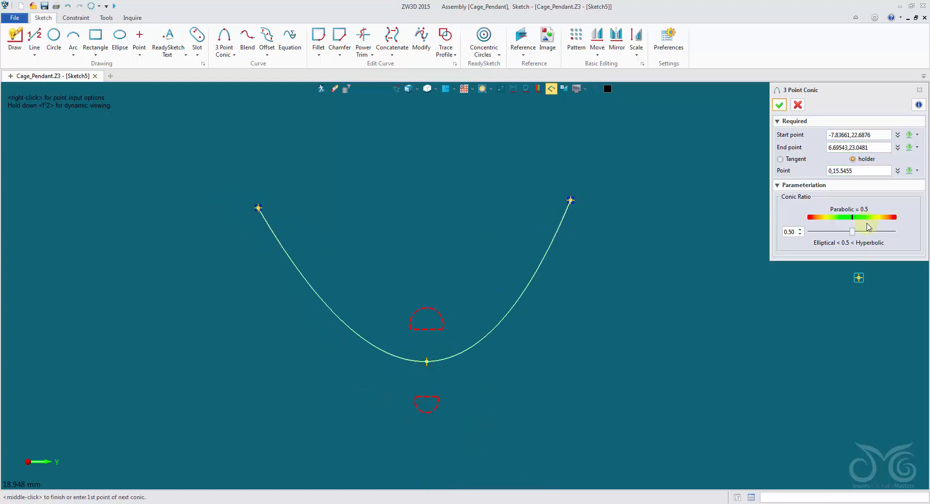
# Re-pick the conic's end point at about 6.52,22.91, accept the curve and move its start point inward
pyautogui.click(882, 144)
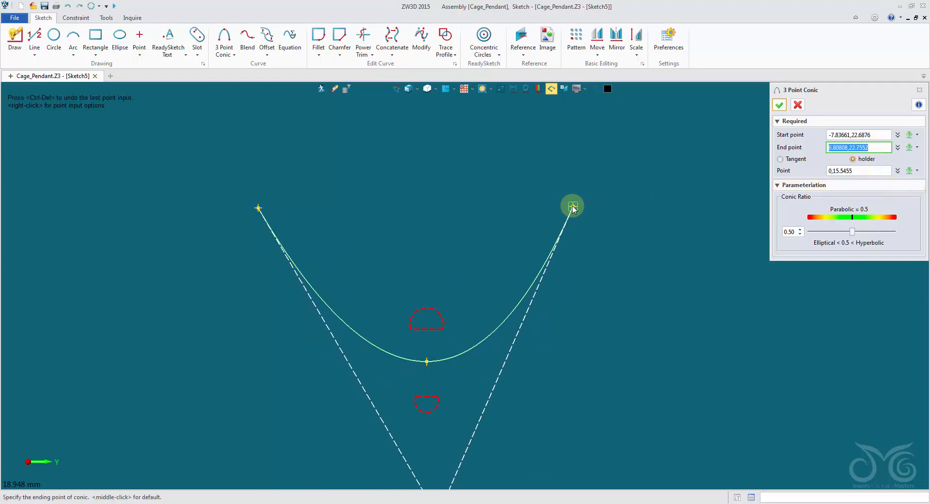
pyautogui.click(566, 203)
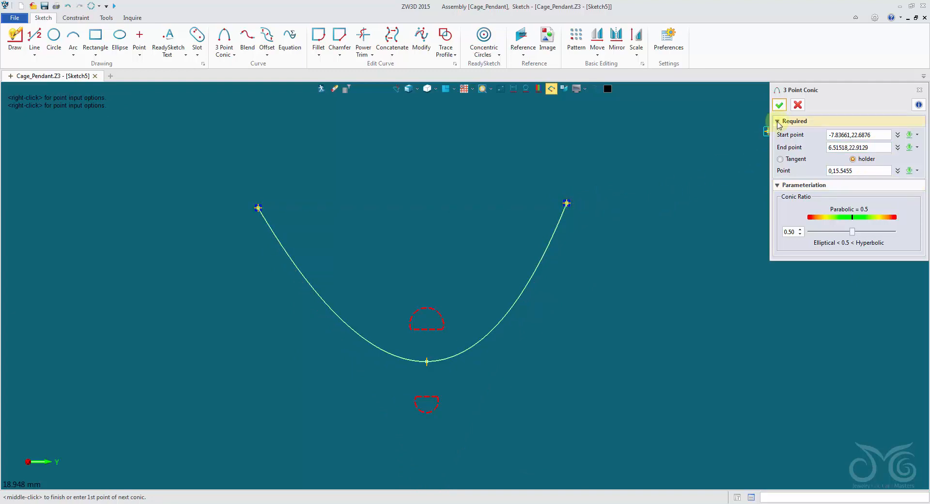
pyautogui.click(780, 106)
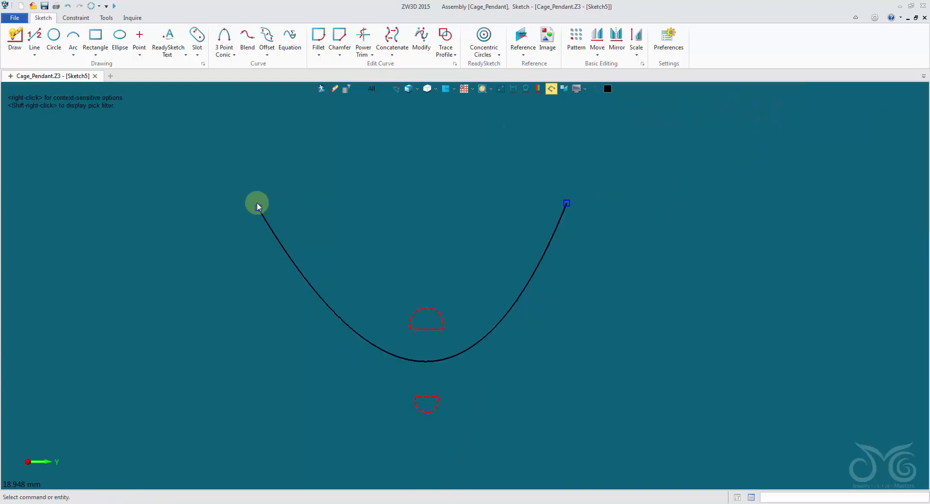
pyautogui.moveTo(258, 208); pyautogui.dragTo(283, 207)
pyautogui.click(395, 126)
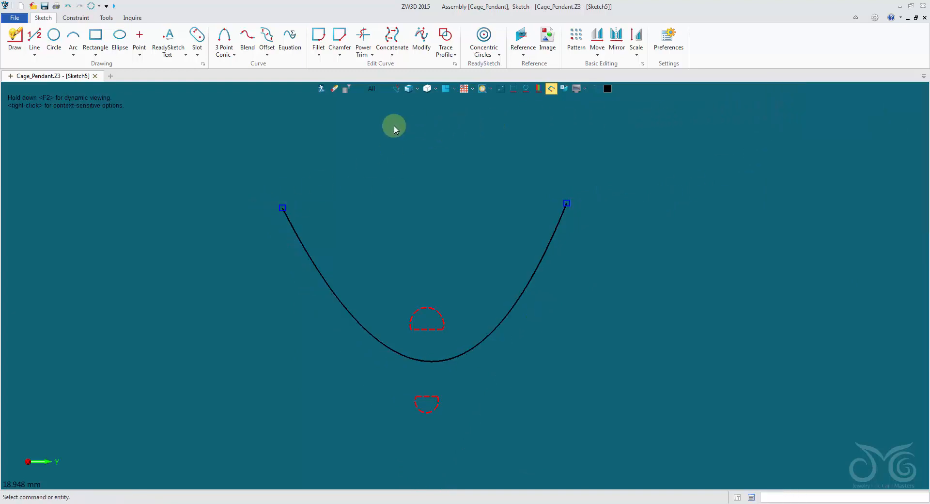
# Exit the sketch and save the pendant file with the chain curve through the bail
pyautogui.click(321, 88)
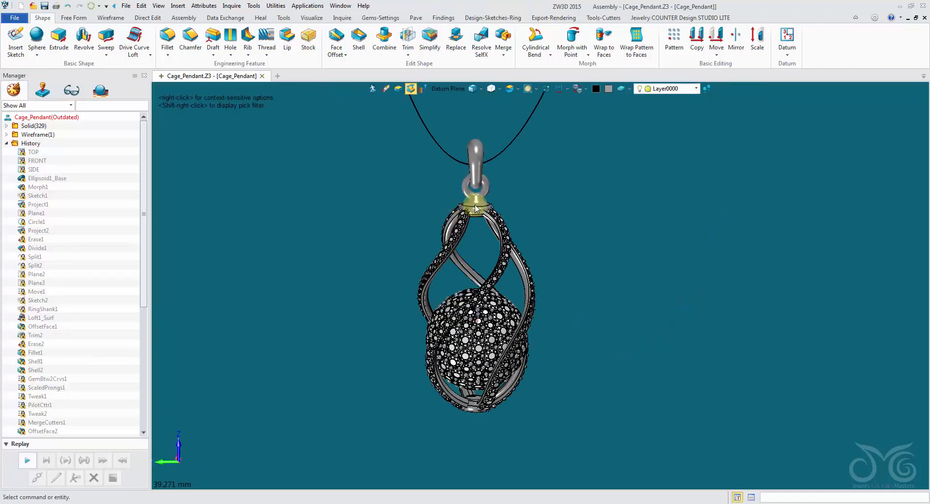
pyautogui.moveTo(638, 193); pyautogui.dragTo(612, 176, button='middle')
pyautogui.moveTo(613, 177); pyautogui.dragTo(617, 178, button='right')
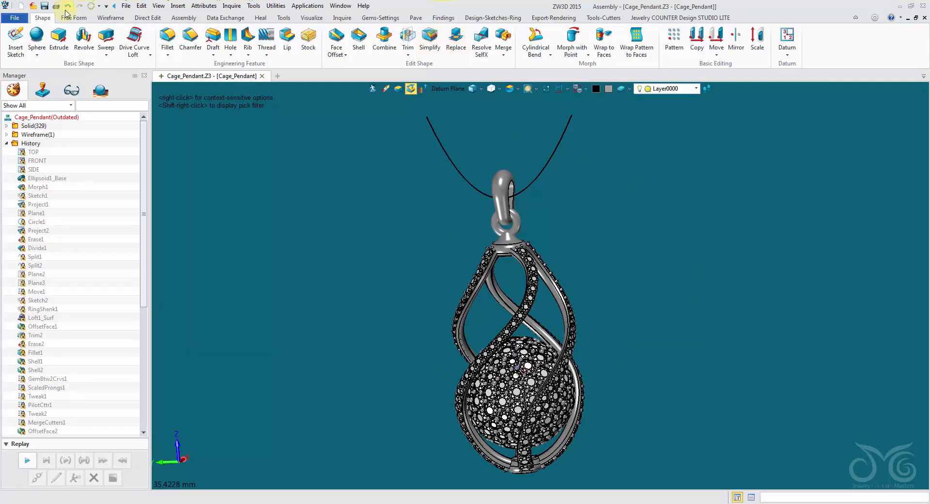
pyautogui.click(44, 6)
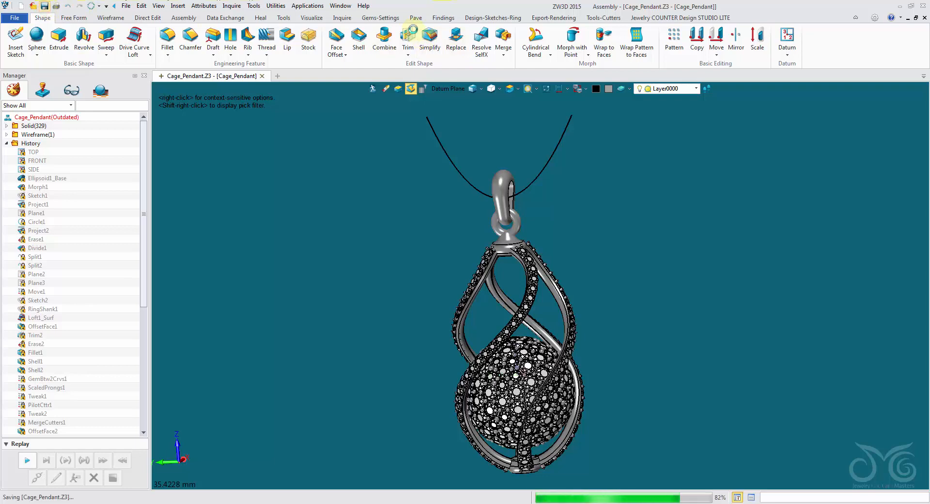
# Start a Chain Tool along the conic curve through the bail, restricting picks to curves to select it
pyautogui.click(387, 19)
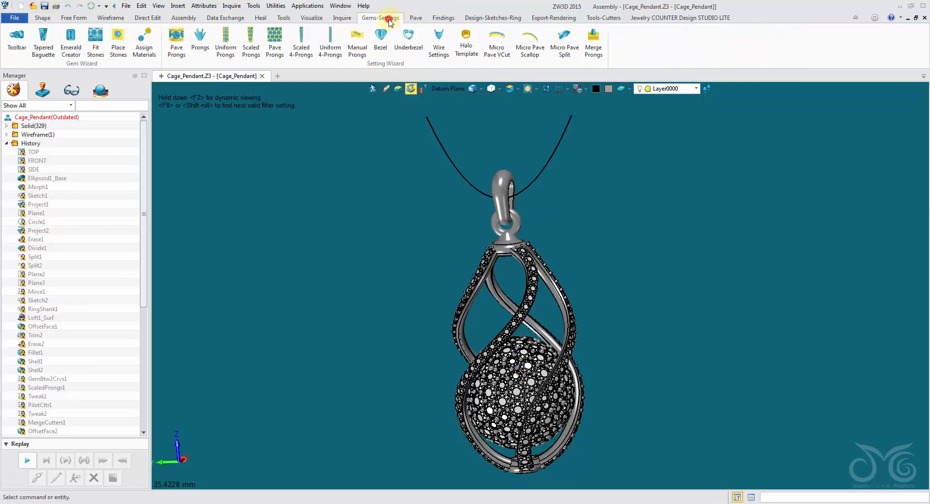
pyautogui.click(43, 18)
pyautogui.click(494, 17)
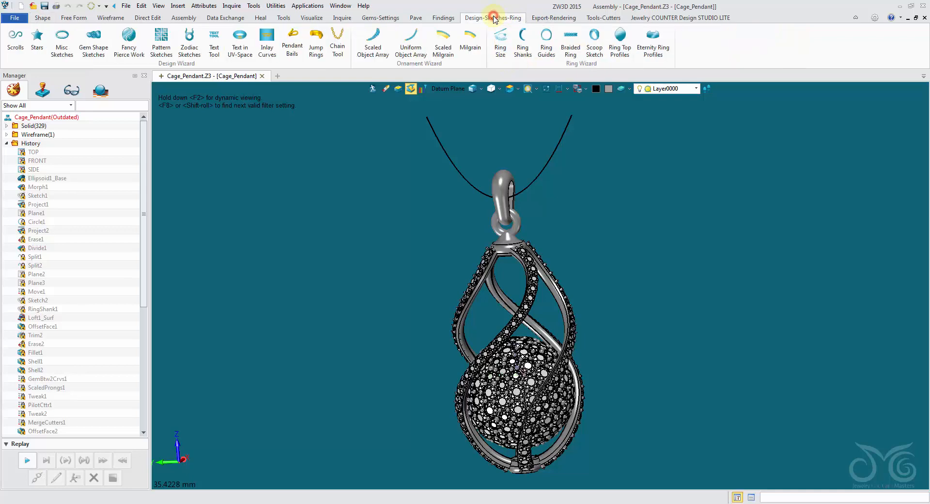
pyautogui.click(338, 44)
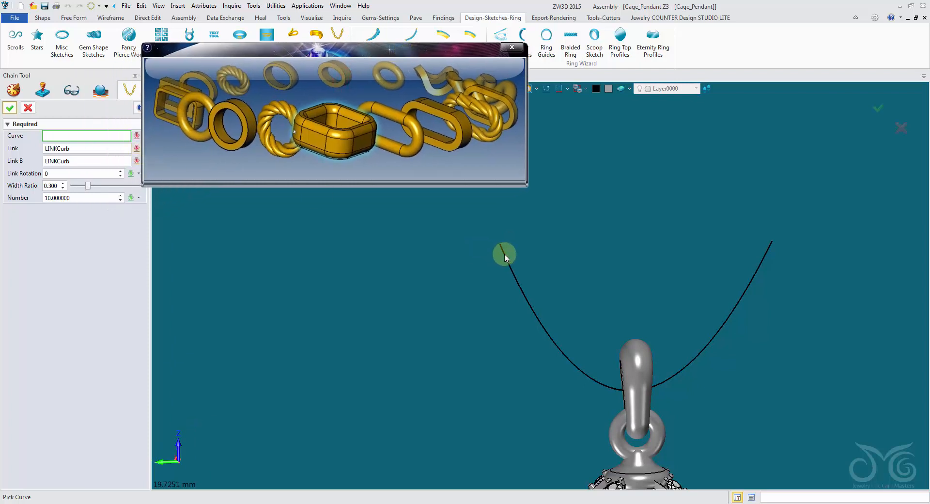
pyautogui.moveTo(408, 54); pyautogui.dragTo(278, 32)
pyautogui.click(453, 90)
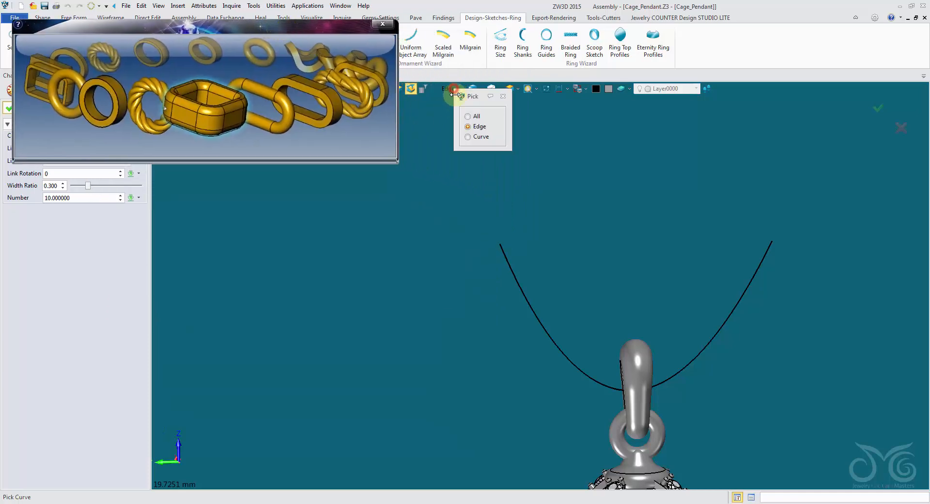
pyautogui.click(478, 137)
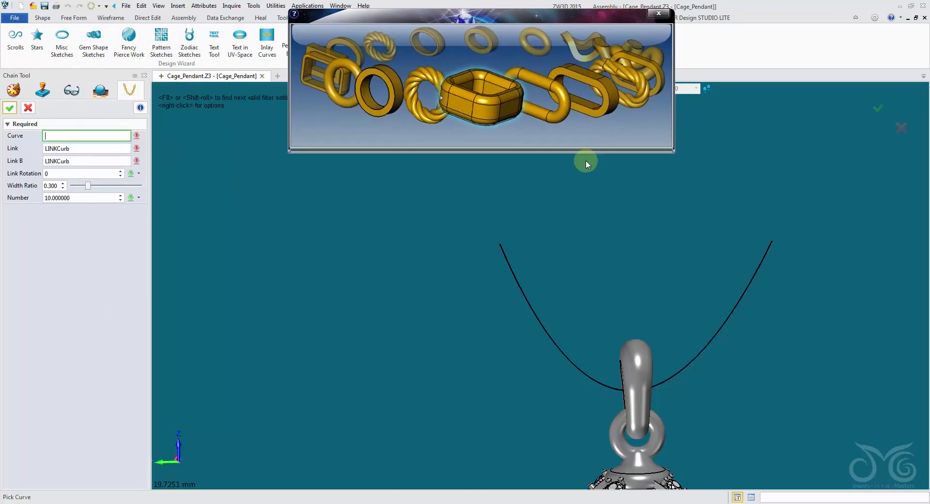
pyautogui.click(507, 260)
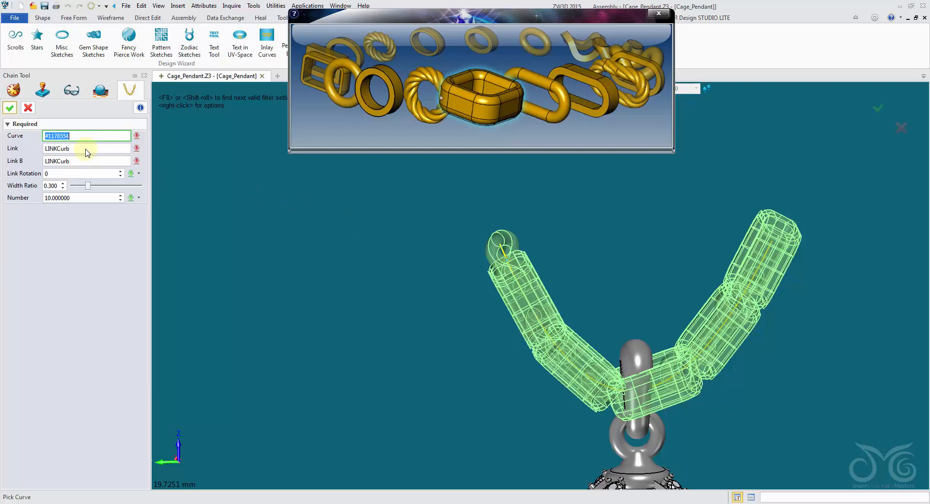
# Choose the plain oval cable link shape for both Link and Link B of the chain
pyautogui.click(90, 151)
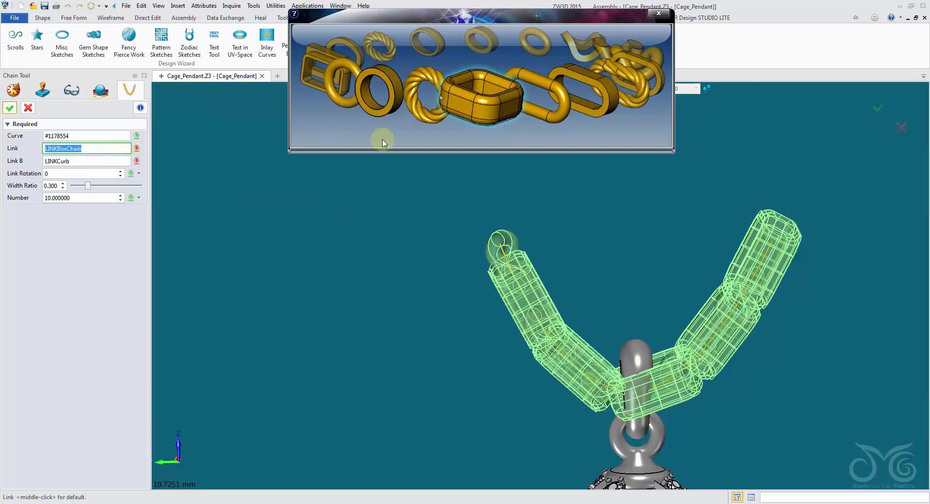
pyautogui.click(539, 44)
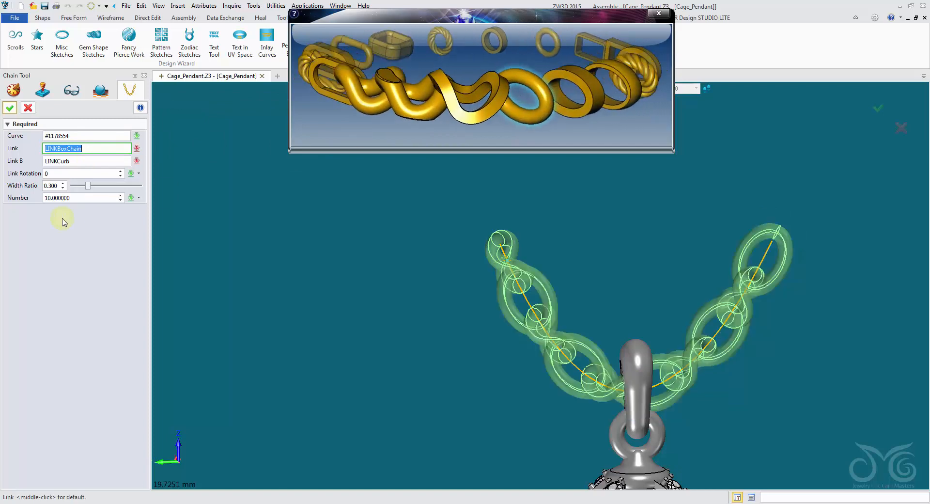
pyautogui.click(77, 162)
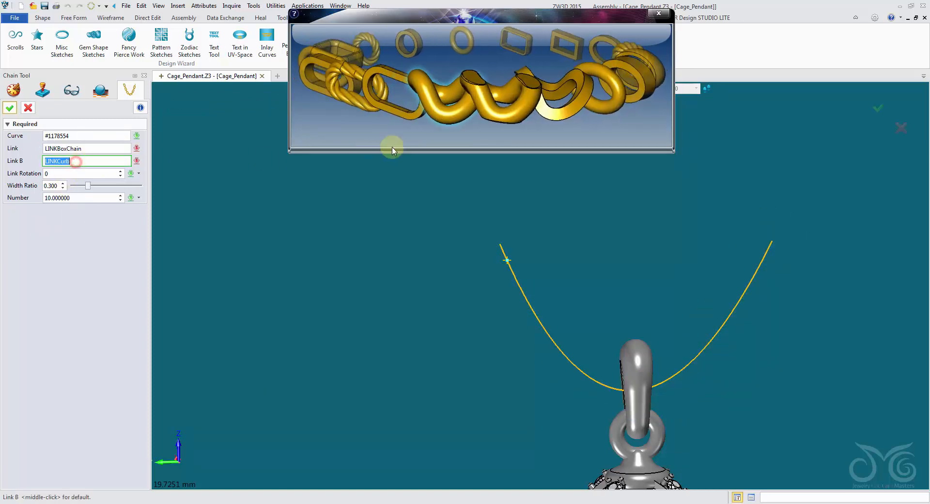
pyautogui.click(628, 104)
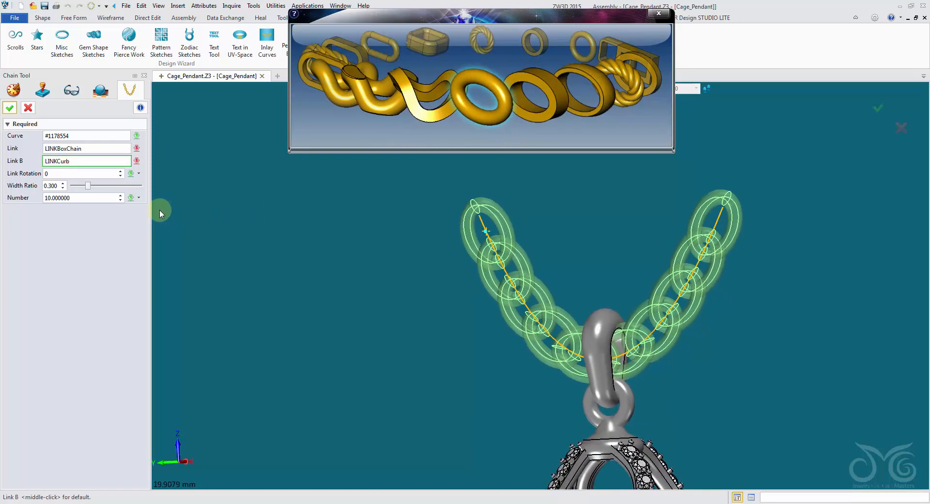
# Set the chain's link rotation to 90
pyautogui.click(80, 198)
pyautogui.click(77, 163)
pyautogui.click(78, 173)
pyautogui.write('90')
pyautogui.press('Return')
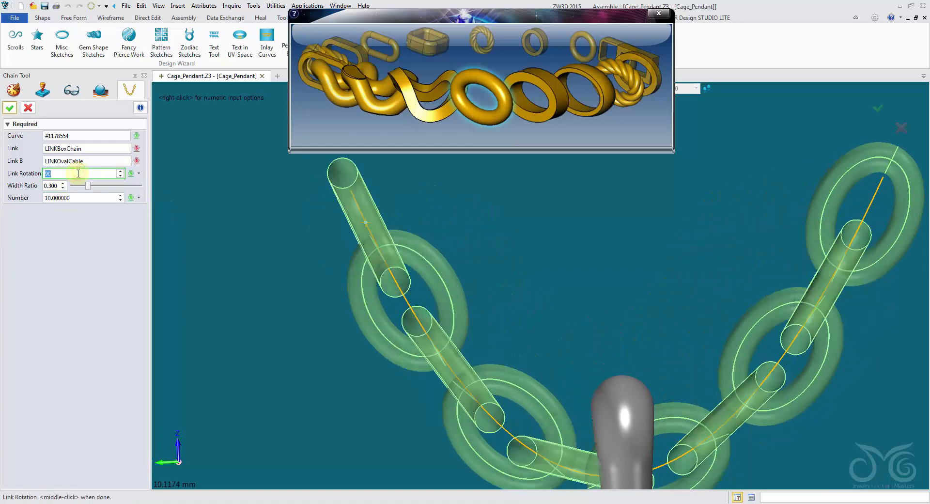
# Keep the number of links at 10, lower the width ratio slightly and create the chain
pyautogui.click(82, 198)
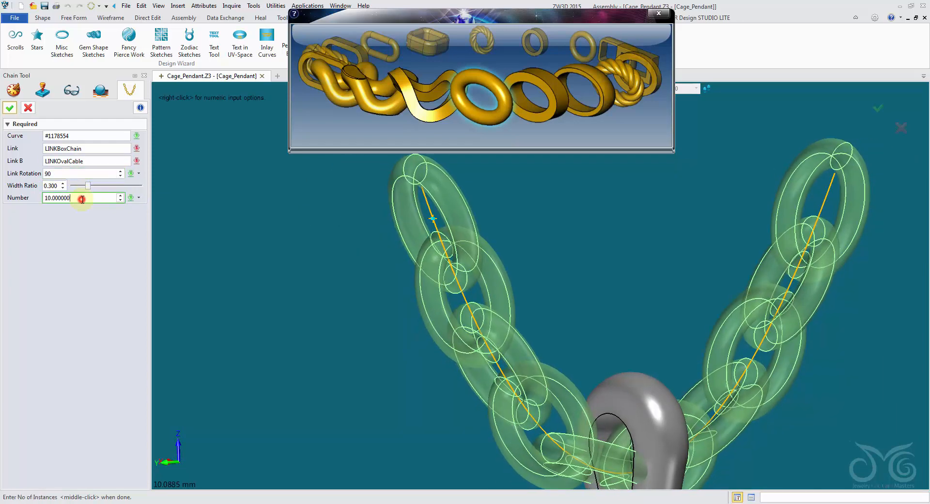
pyautogui.scroll(-2, 82, 200)
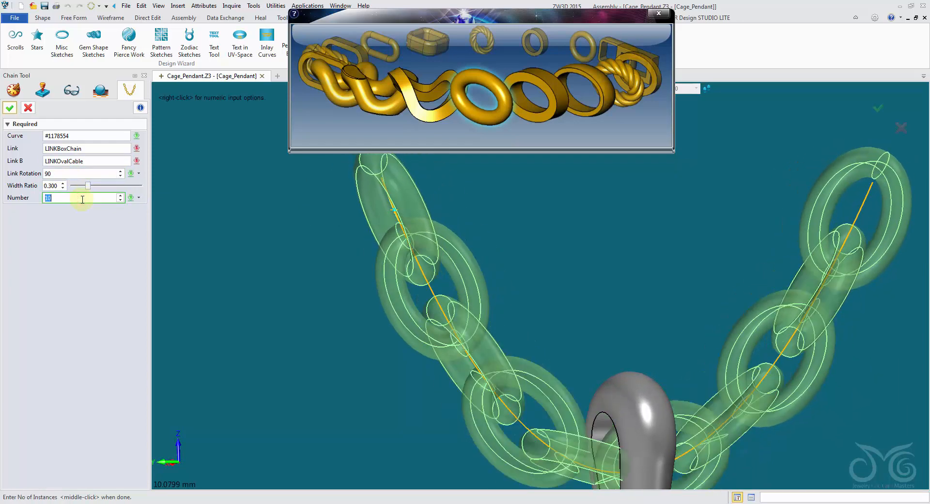
pyautogui.scroll(2, 82, 199)
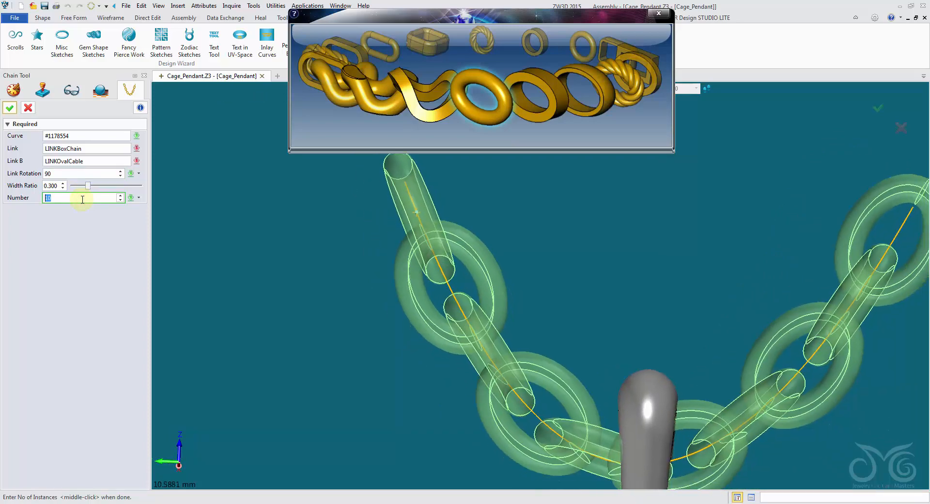
pyautogui.scroll(-5, 702, 276)
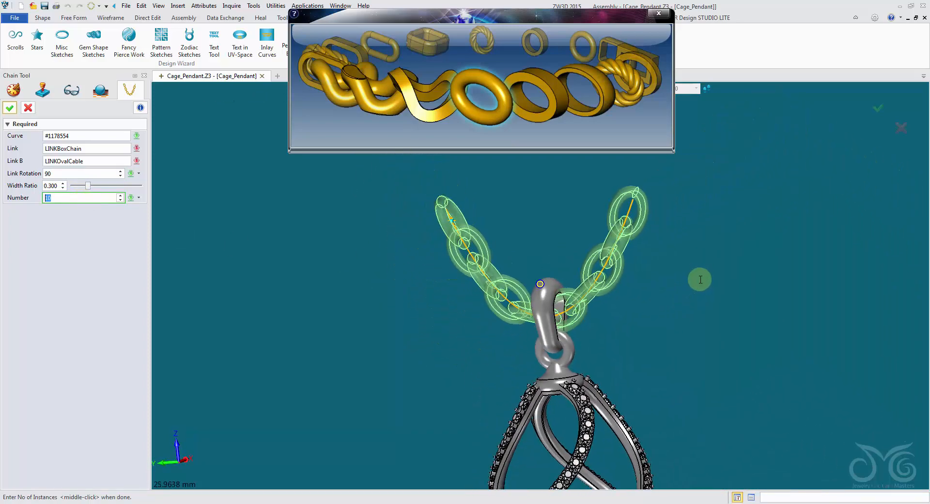
pyautogui.scroll(5, 451, 273)
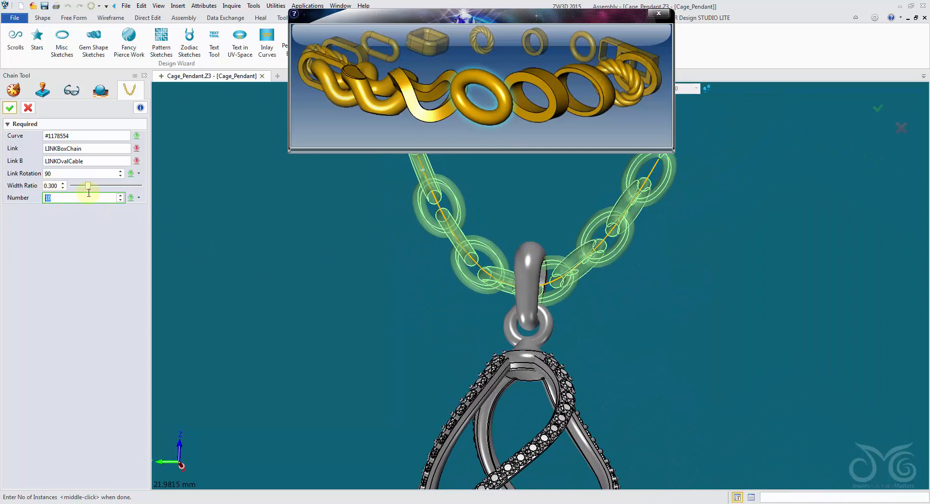
pyautogui.moveTo(87, 189); pyautogui.dragTo(83, 190)
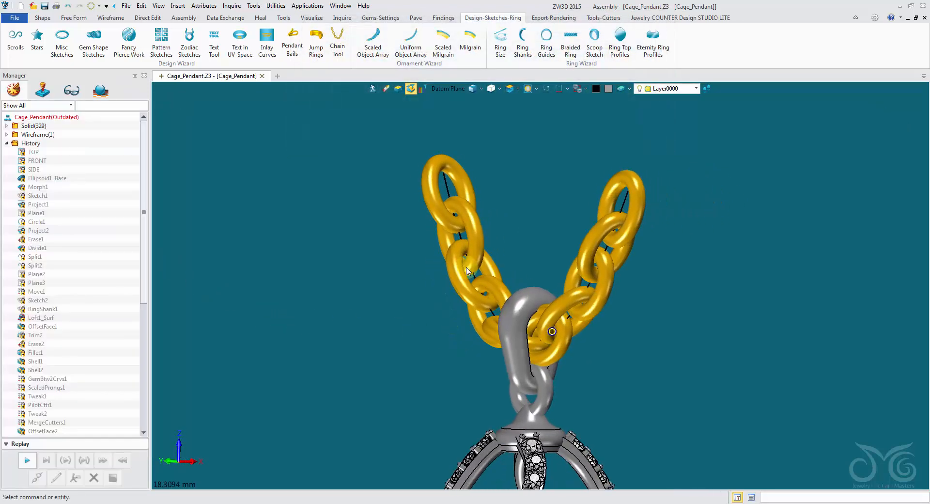
# Select eight chain links as components and delete them, keeping only the two at the curve's upper-left end
pyautogui.click(43, 17)
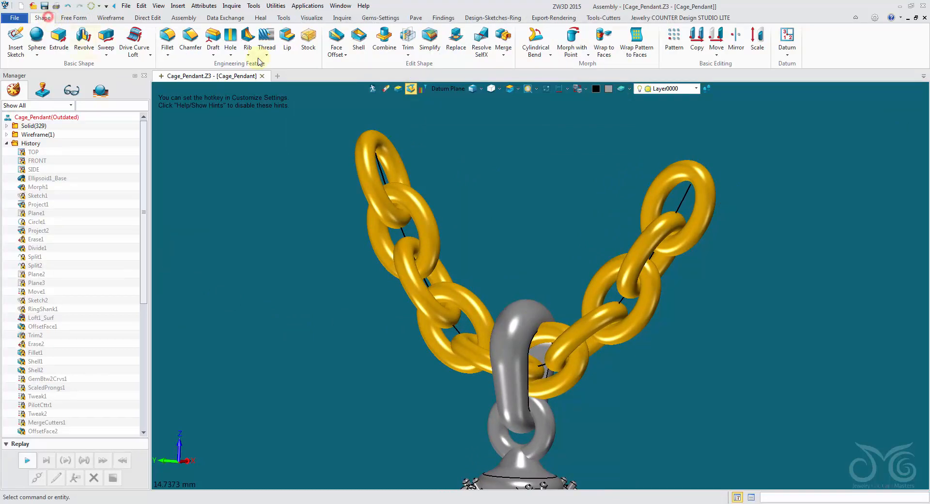
pyautogui.click(437, 89)
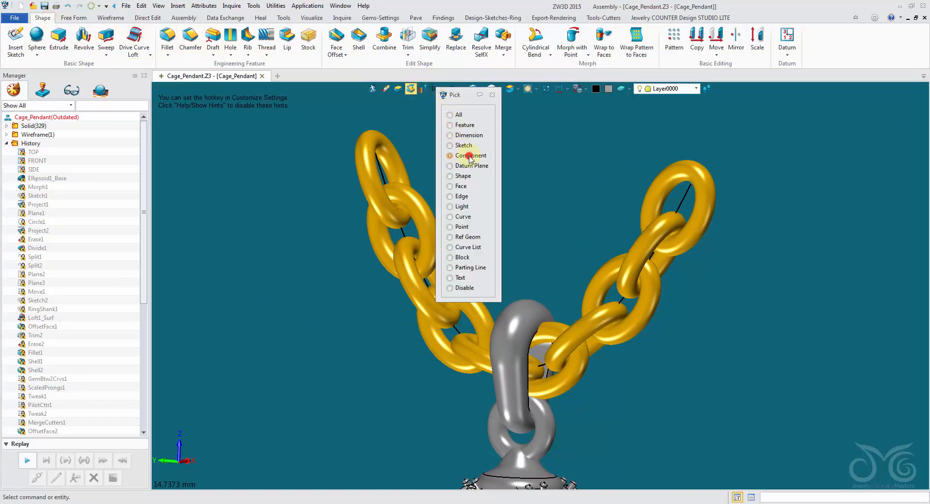
pyautogui.click(470, 156)
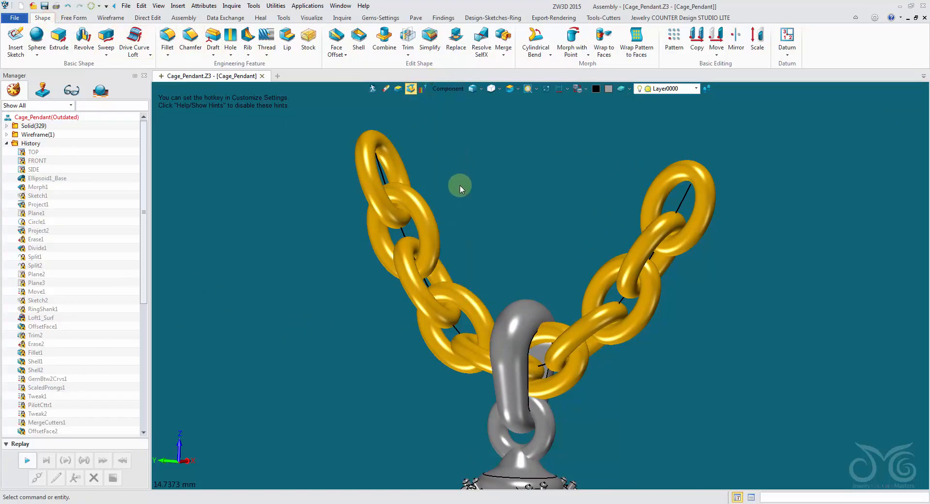
pyautogui.click(440, 271)
pyautogui.click(454, 290)
pyautogui.click(471, 342)
pyautogui.click(557, 339)
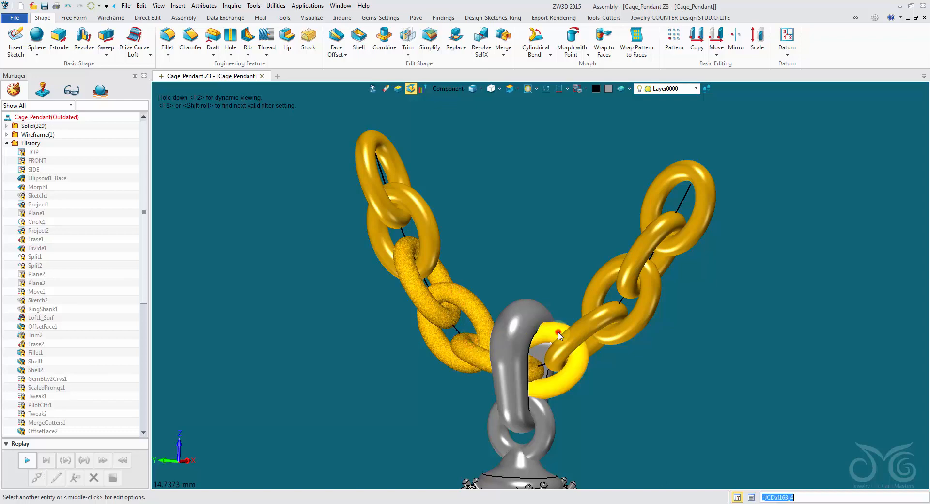
pyautogui.click(579, 325)
pyautogui.click(606, 281)
pyautogui.click(645, 248)
pyautogui.click(655, 200)
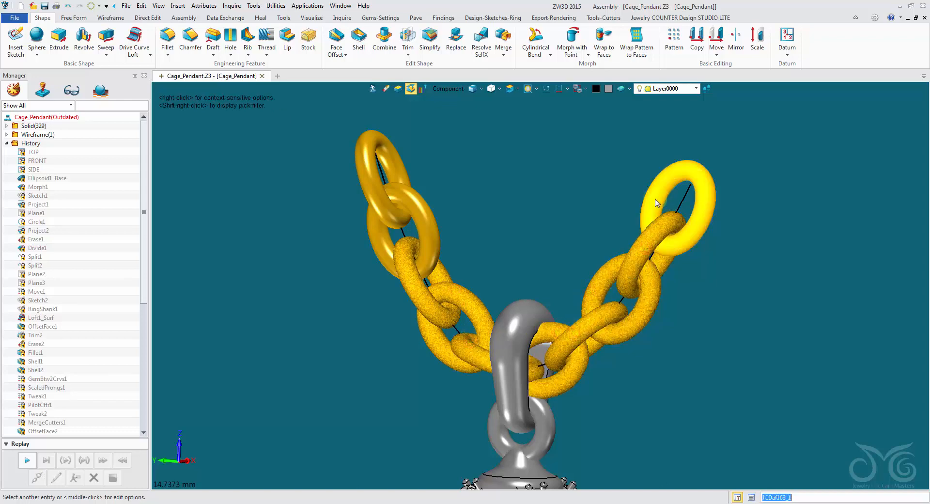
pyautogui.click(383, 89)
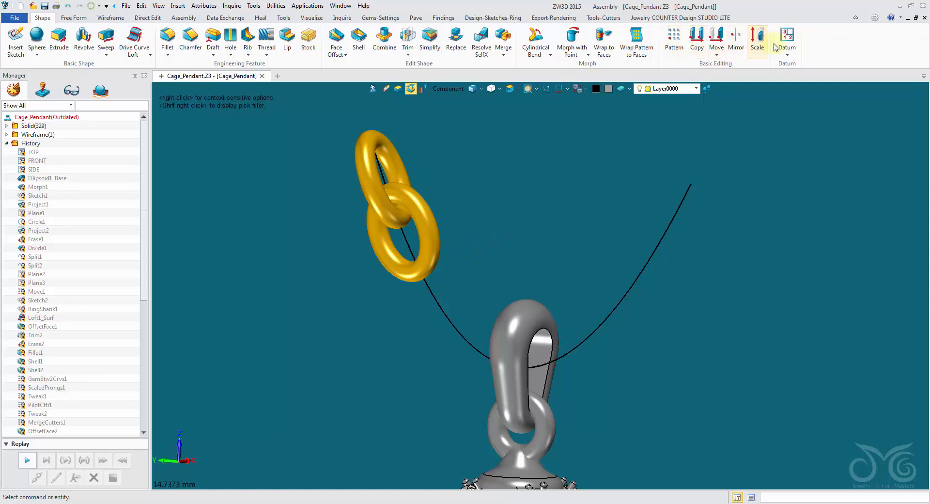
# Merge the two remaining link components into the pendant part
pyautogui.click(503, 36)
pyautogui.click(433, 226)
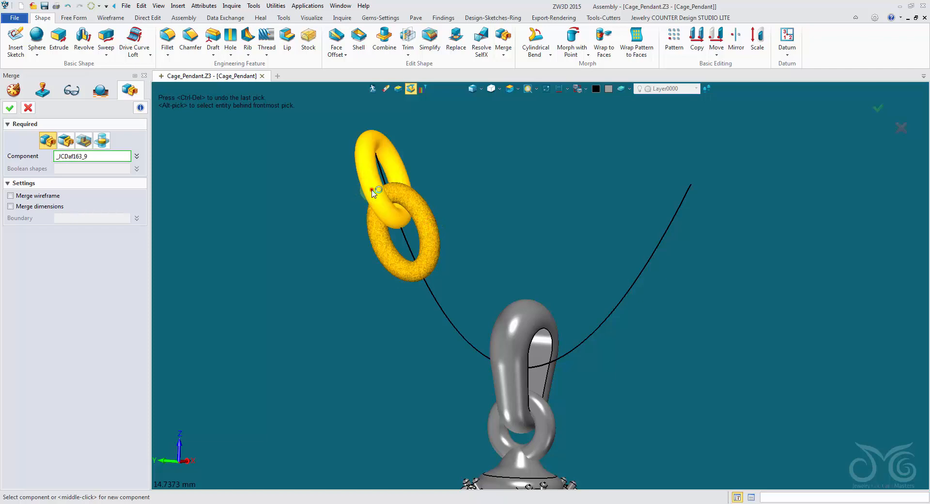
pyautogui.click(369, 193)
pyautogui.click(9, 107)
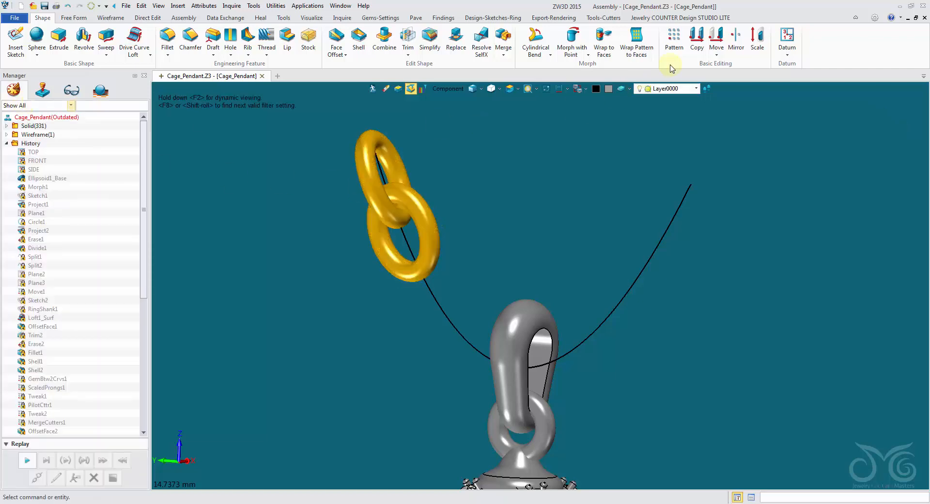
# Set up a uniform Scale of the two links, centred on the chain curve's end point at 0,6.51518,22.9129
pyautogui.click(757, 39)
pyautogui.click(418, 208)
pyautogui.click(386, 190)
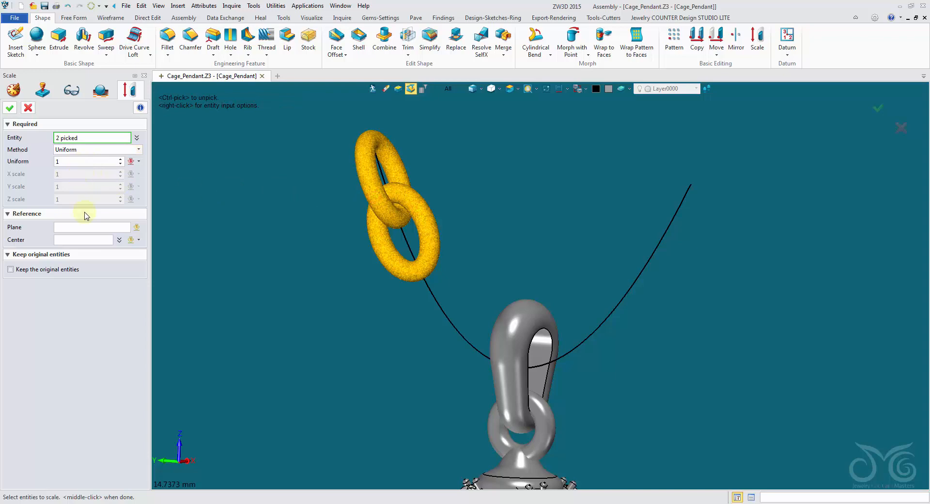
pyautogui.click(85, 240)
pyautogui.scroll(5, 379, 141)
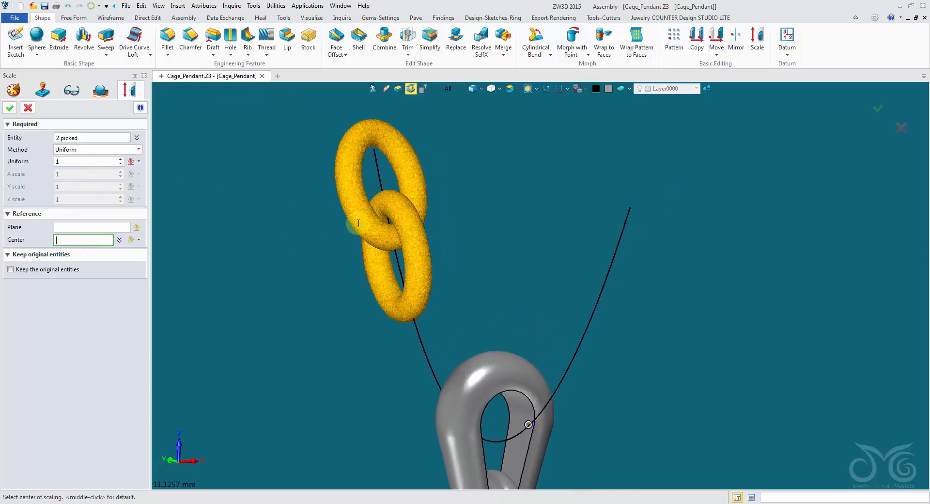
pyautogui.click(336, 170)
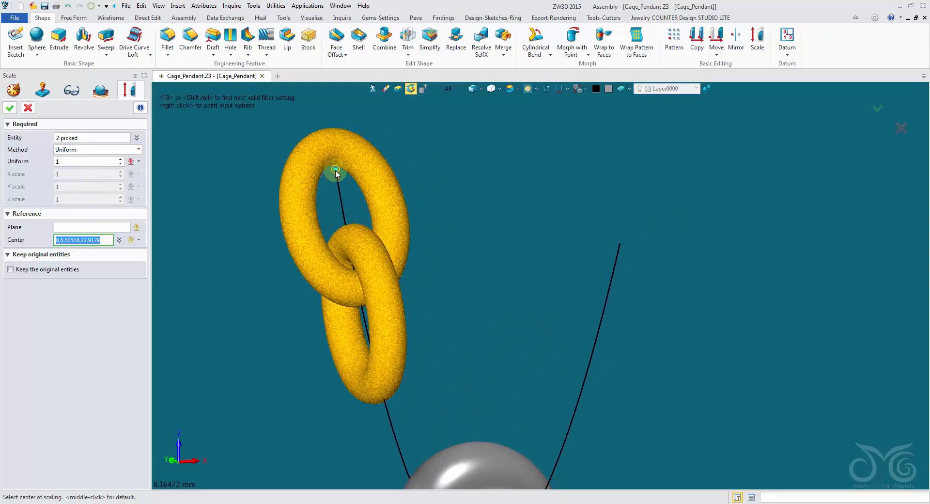
pyautogui.click(336, 174)
pyautogui.moveTo(342, 183); pyautogui.dragTo(264, 225, button='right')
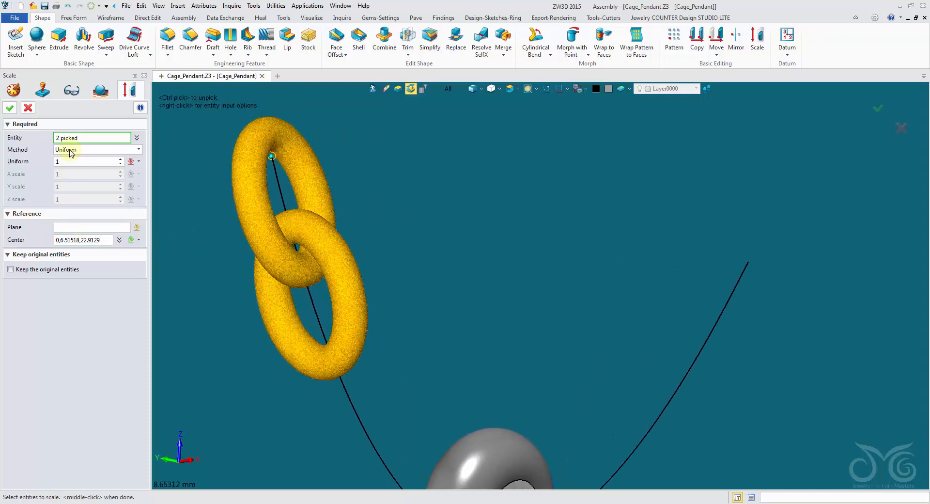
# Set a finer linear step size for adjusting the uniform scale factor of the two links
pyautogui.click(83, 162)
pyautogui.rightClick(182, 167)
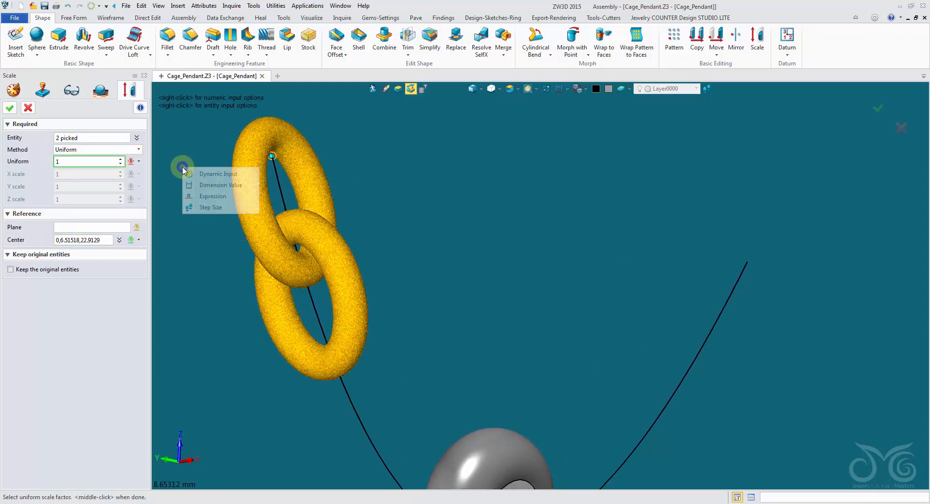
pyautogui.click(207, 209)
pyautogui.write('0.0')
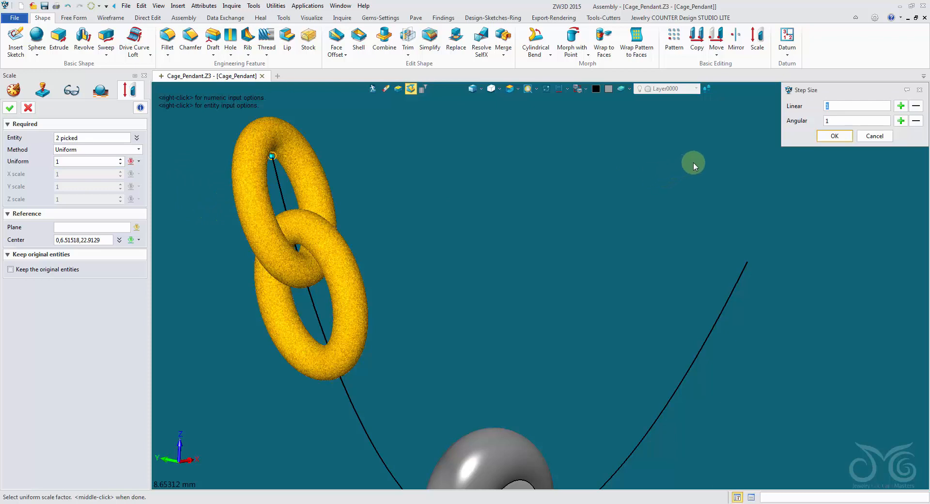
pyautogui.click(834, 137)
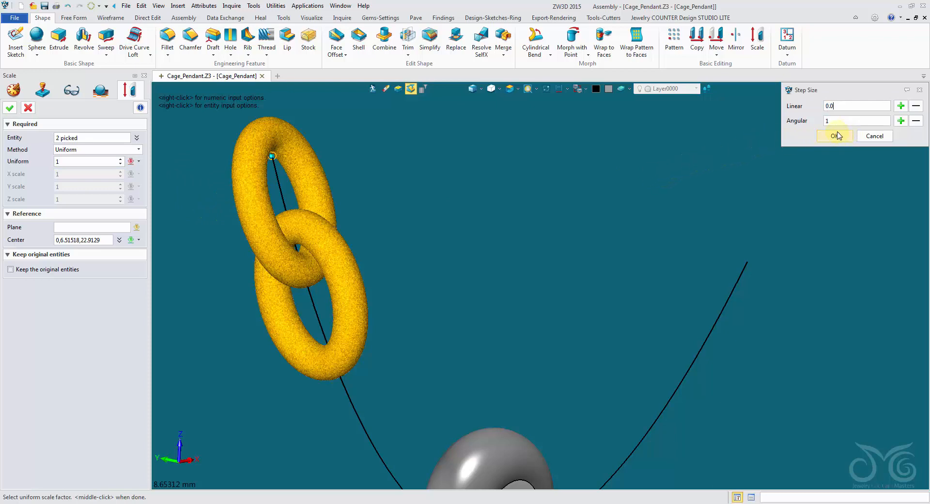
pyautogui.click(836, 136)
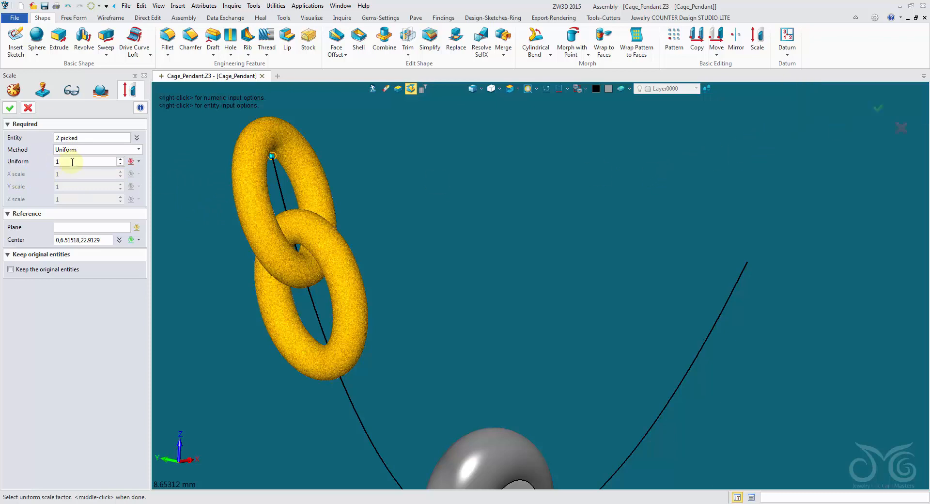
# Reduce the uniform scale factor well below 1 and apply the scaling to the two chain links
pyautogui.scroll(-20, 72, 162)
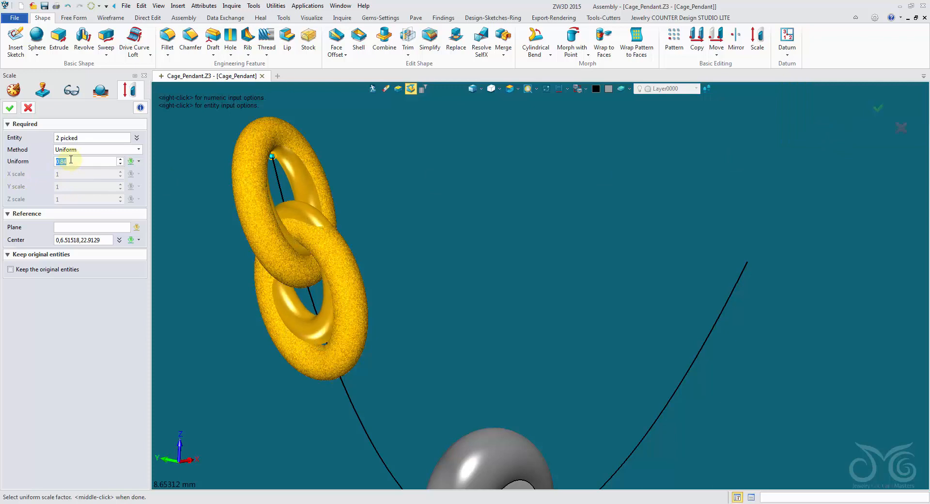
pyautogui.scroll(-17, 72, 160)
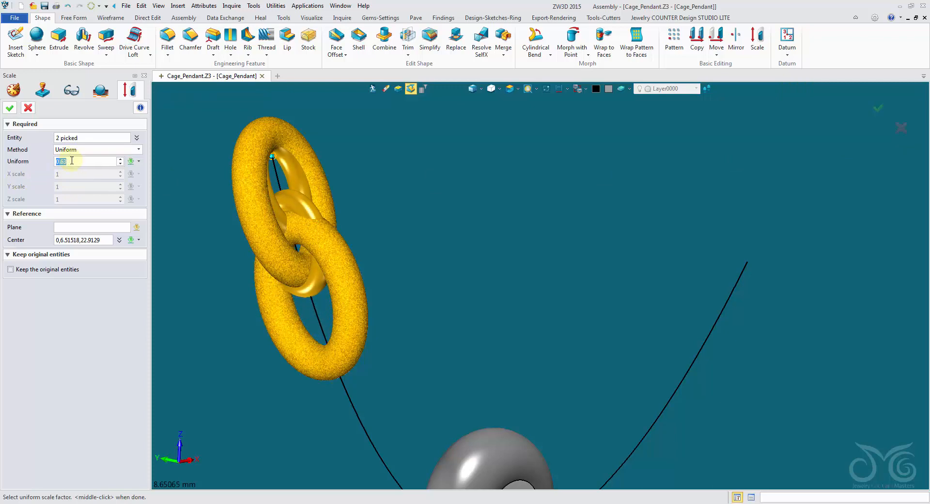
pyautogui.scroll(-1, 72, 161)
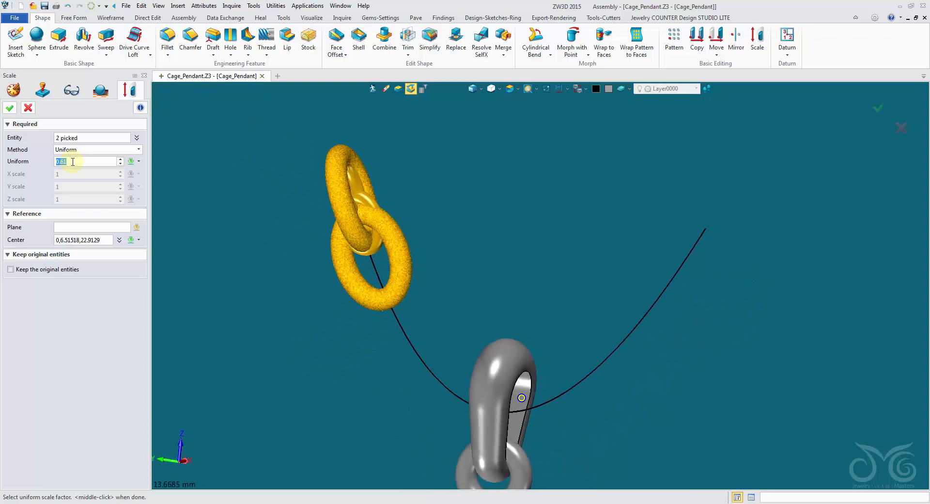
pyautogui.click(10, 110)
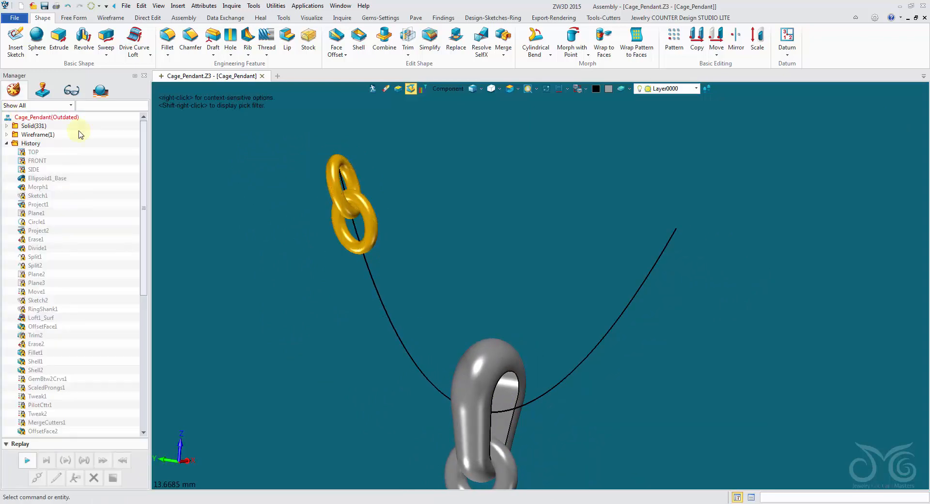
# Set up a curve pattern with the two link shapes as base and the chain curve as boundary
pyautogui.click(676, 39)
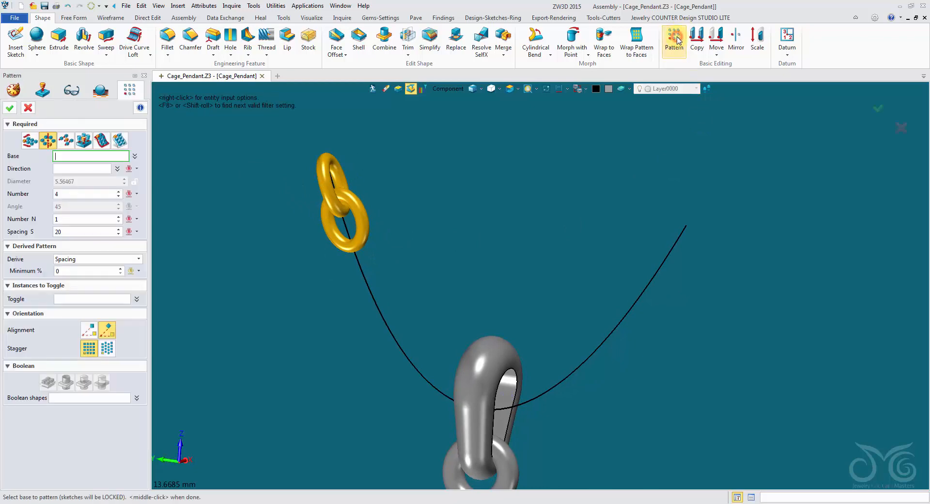
pyautogui.click(101, 142)
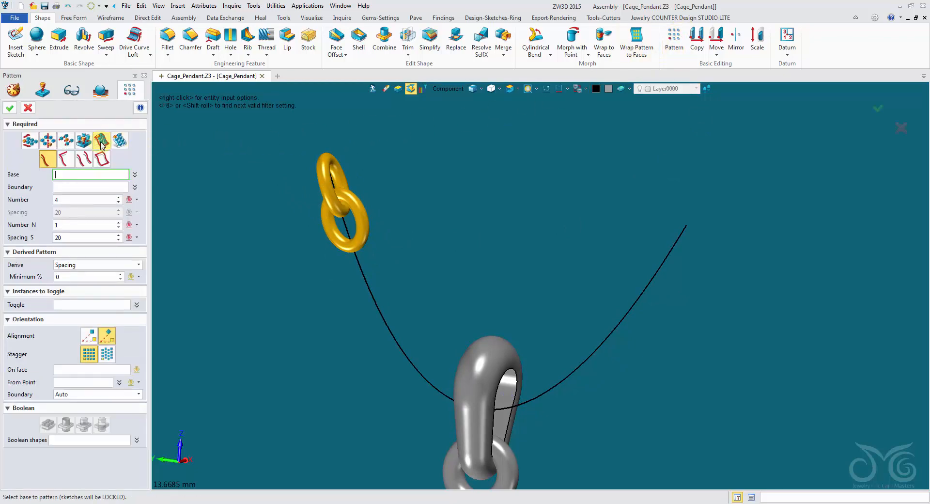
pyautogui.click(458, 88)
pyautogui.click(482, 137)
pyautogui.click(296, 185)
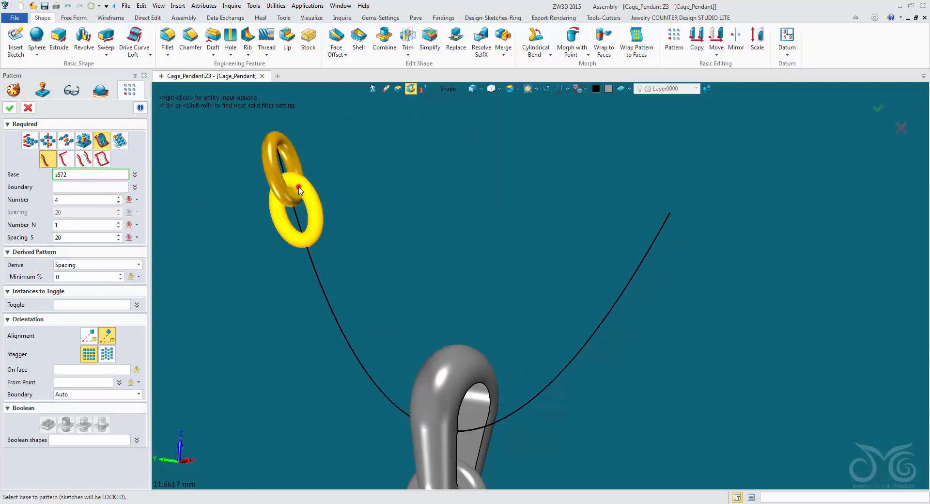
pyautogui.click(285, 185)
pyautogui.click(104, 188)
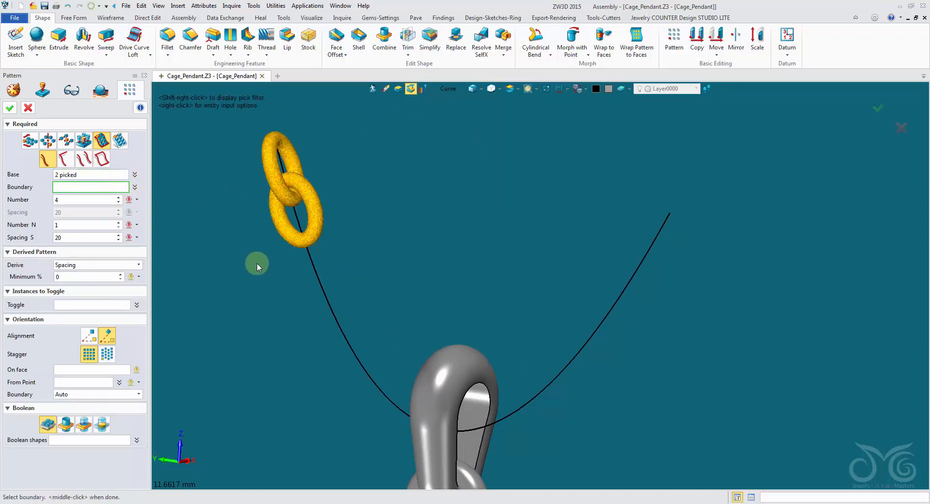
pyautogui.click(312, 264)
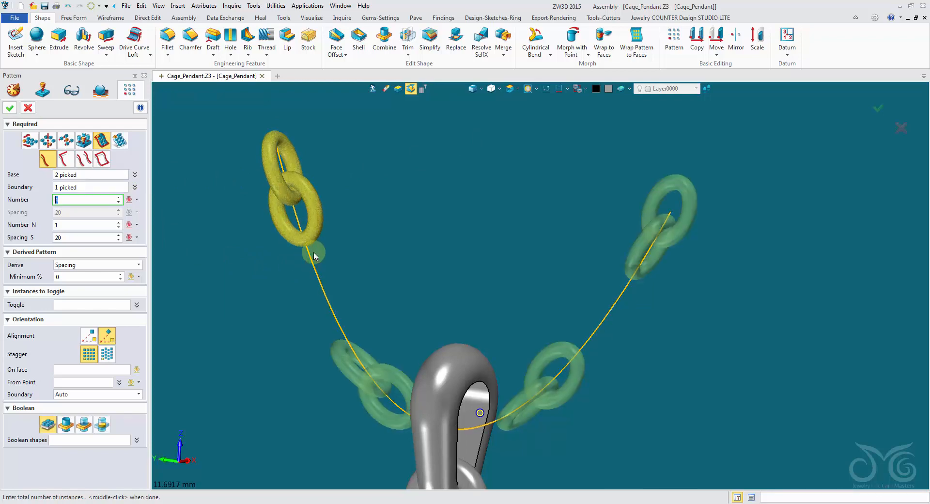
pyautogui.middleClick(312, 265)
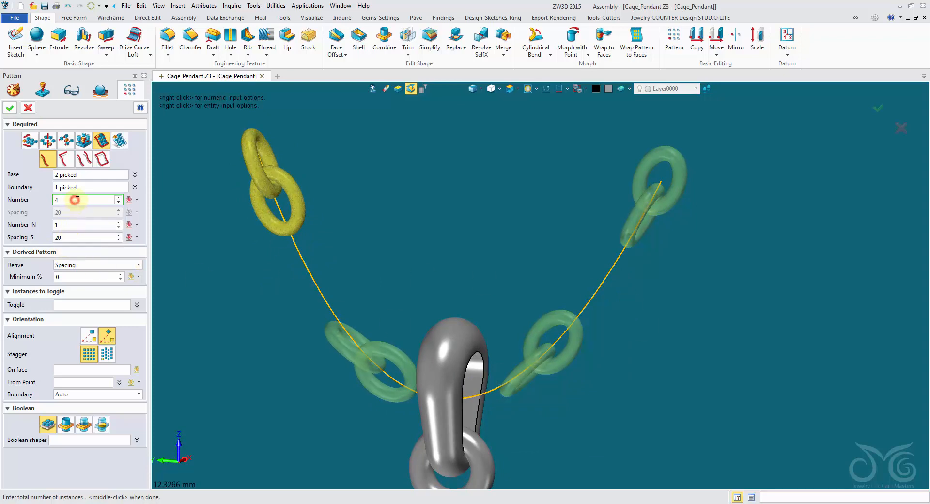
# Set the pattern number to 8 so the link pairs interlock along the curve, and create the pattern
pyautogui.scroll(4, 77, 200)
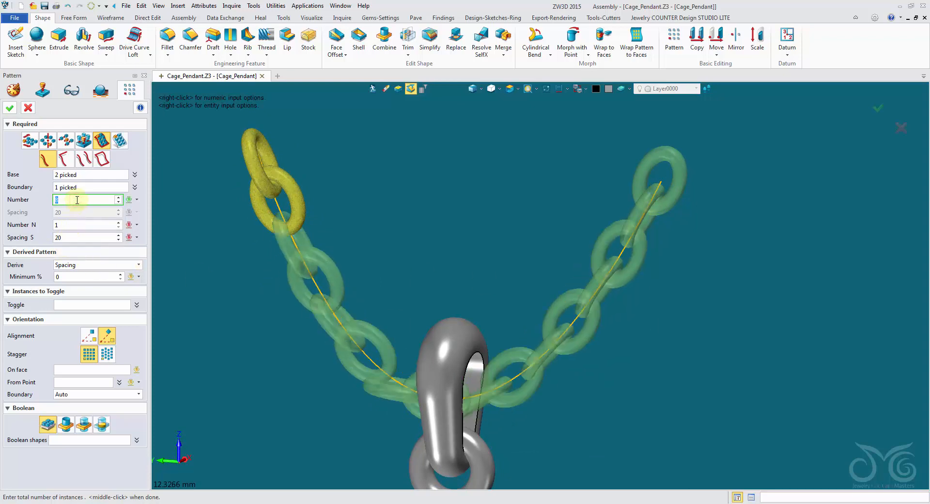
pyautogui.scroll(1, 76, 200)
pyautogui.scroll(-1, 76, 200)
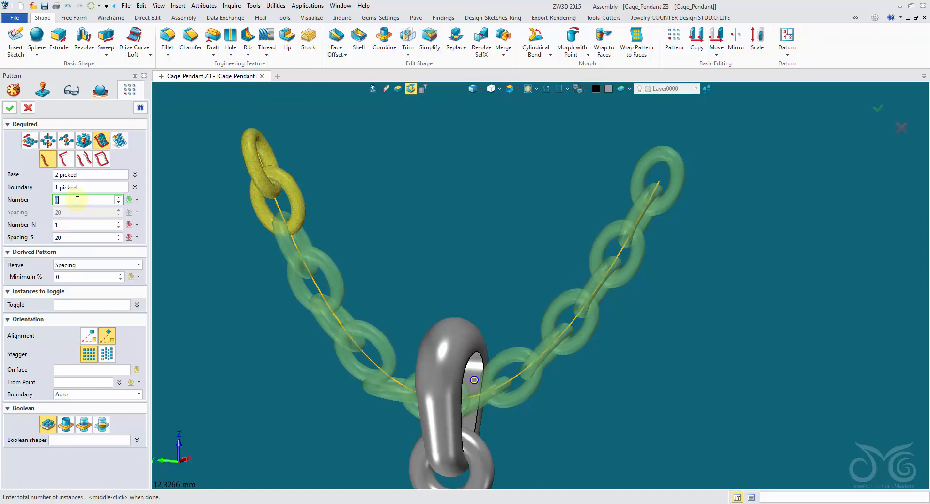
pyautogui.click(11, 108)
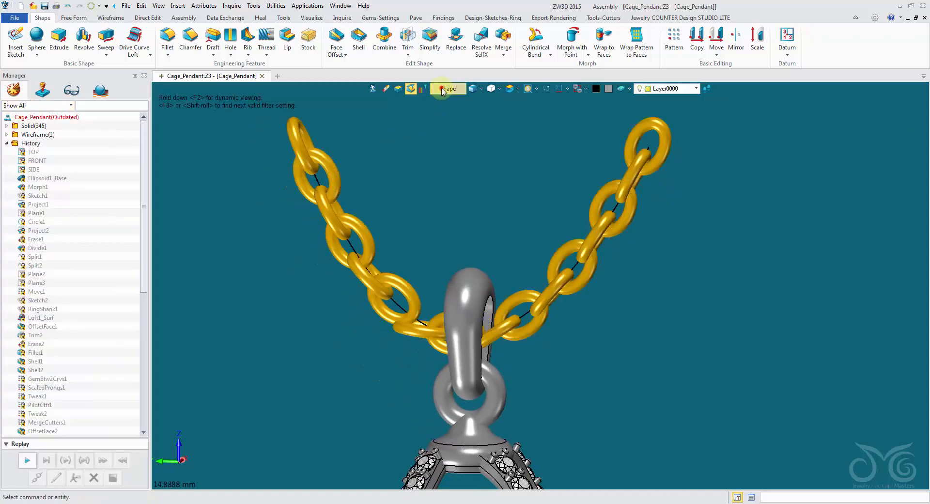
# Restrict picking to sketches and hide the chain curve sketch running through the links
pyautogui.click(442, 90)
pyautogui.click(468, 218)
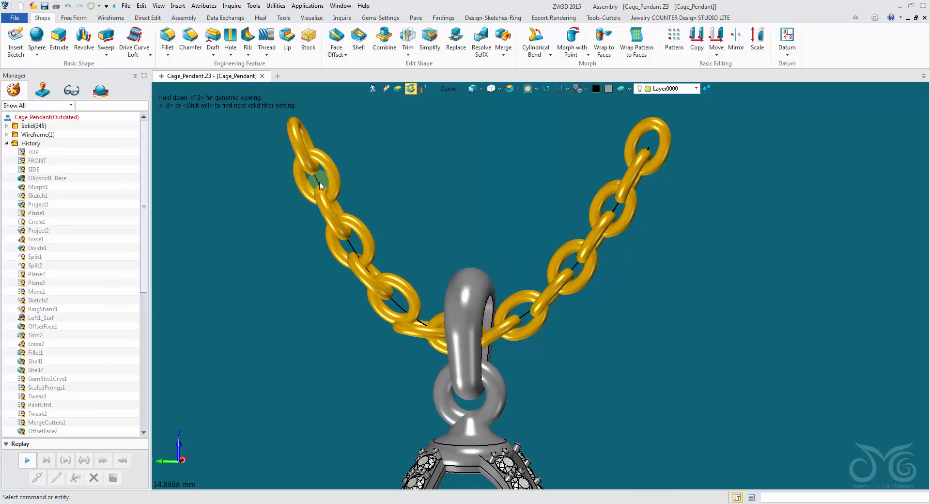
pyautogui.scroll(3, 316, 177)
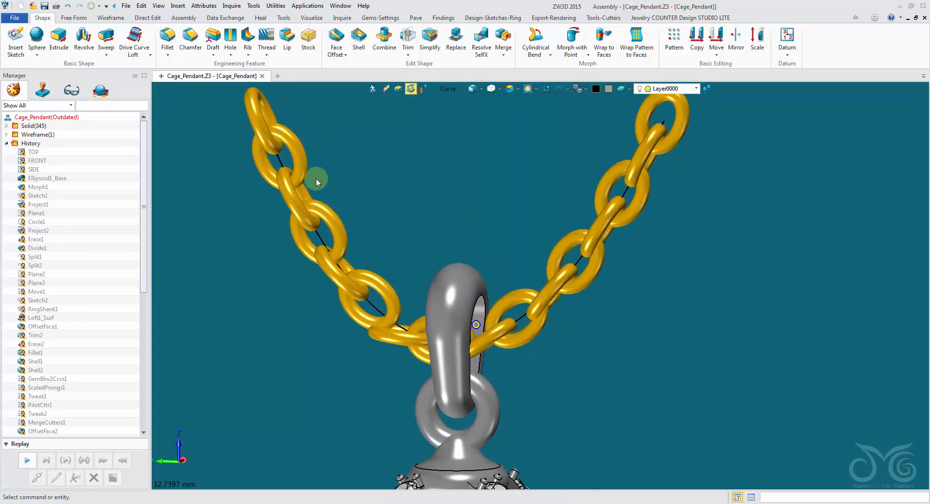
pyautogui.click(455, 90)
pyautogui.click(482, 141)
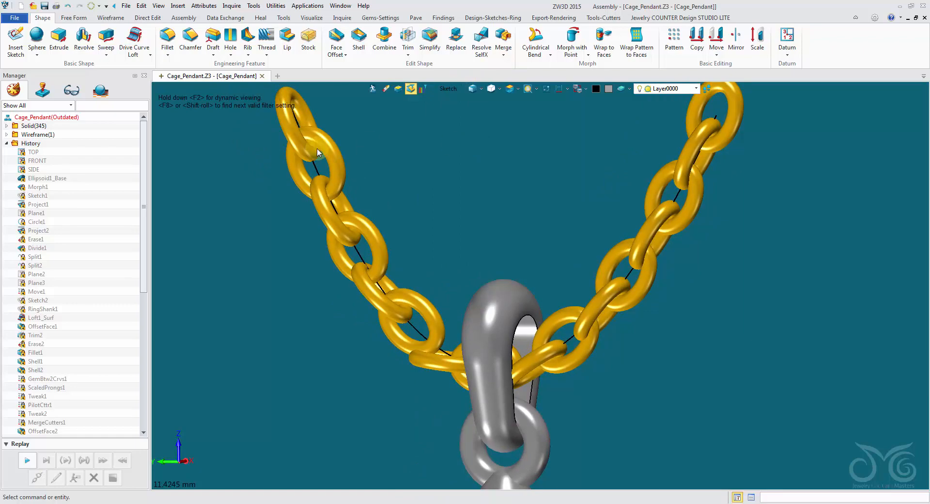
pyautogui.rightClick(315, 170)
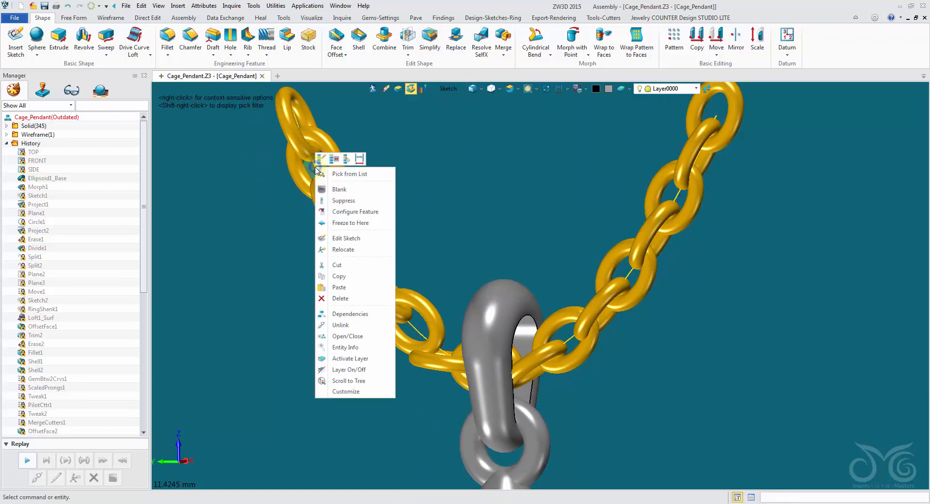
pyautogui.click(334, 189)
# Select the chain links and bail as shapes and recolour them grey to match the pendant
pyautogui.scroll(-6, 464, 193)
pyautogui.scroll(-3, 495, 187)
pyautogui.moveTo(495, 187); pyautogui.dragTo(478, 106, button='right')
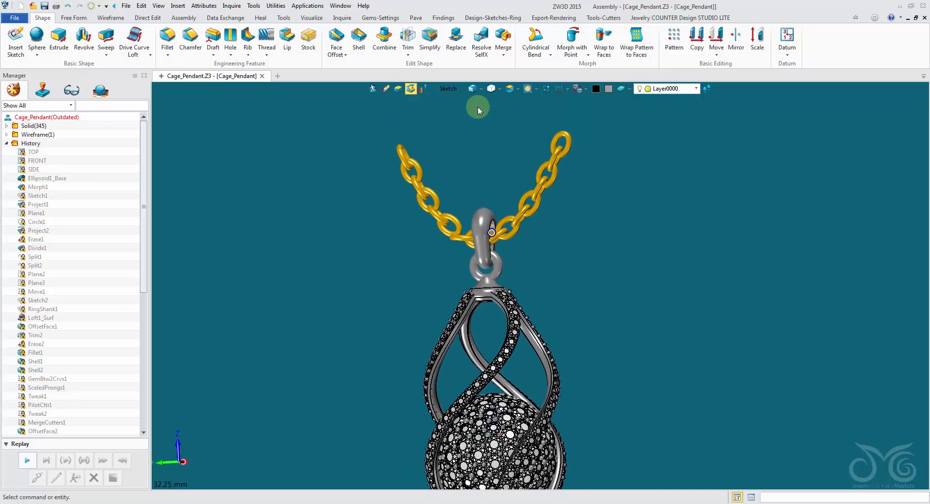
pyautogui.click(452, 90)
pyautogui.click(479, 180)
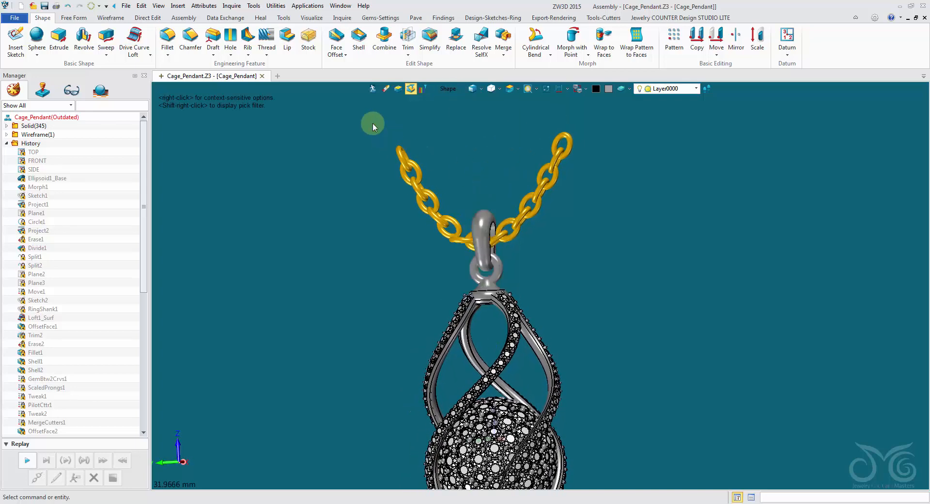
pyautogui.moveTo(579, 239); pyautogui.dragTo(581, 240)
pyautogui.click(609, 90)
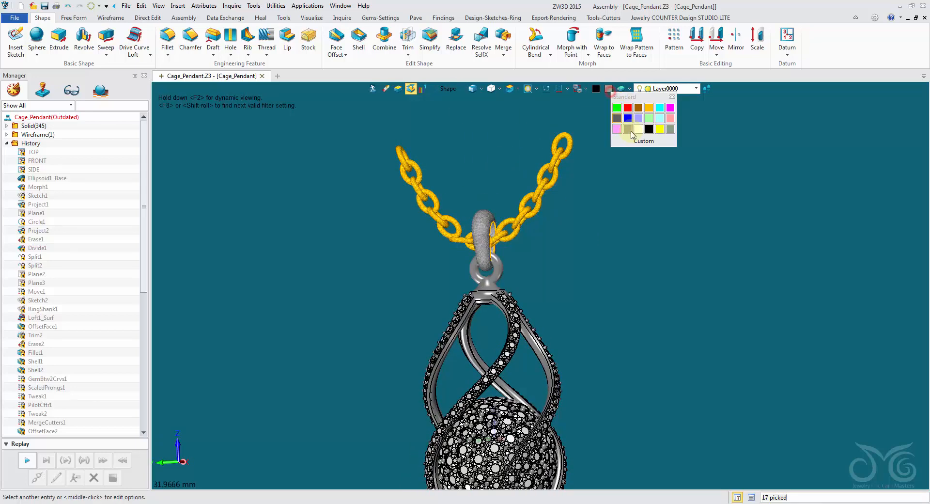
pyautogui.click(629, 129)
# Save the Cage_Pendant file with the completed chain
pyautogui.scroll(-2, 509, 149)
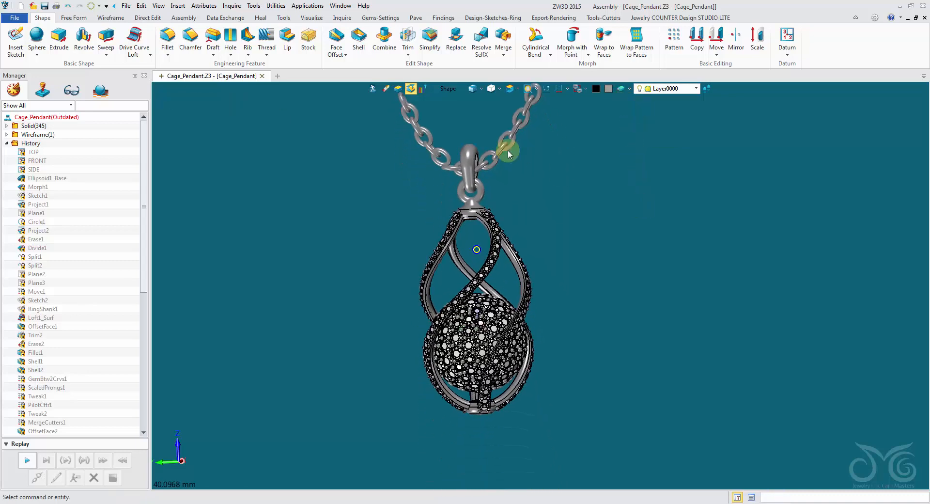
pyautogui.moveTo(432, 122); pyautogui.dragTo(468, 164, button='middle')
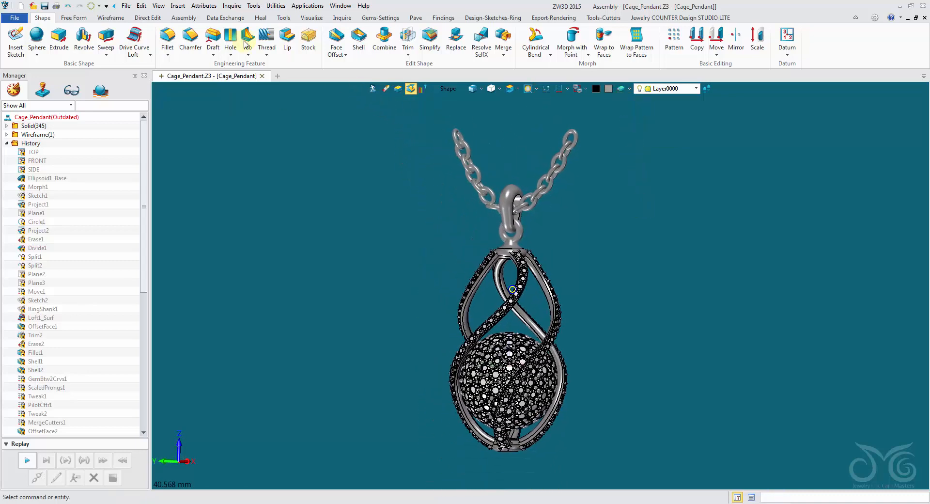
pyautogui.click(44, 6)
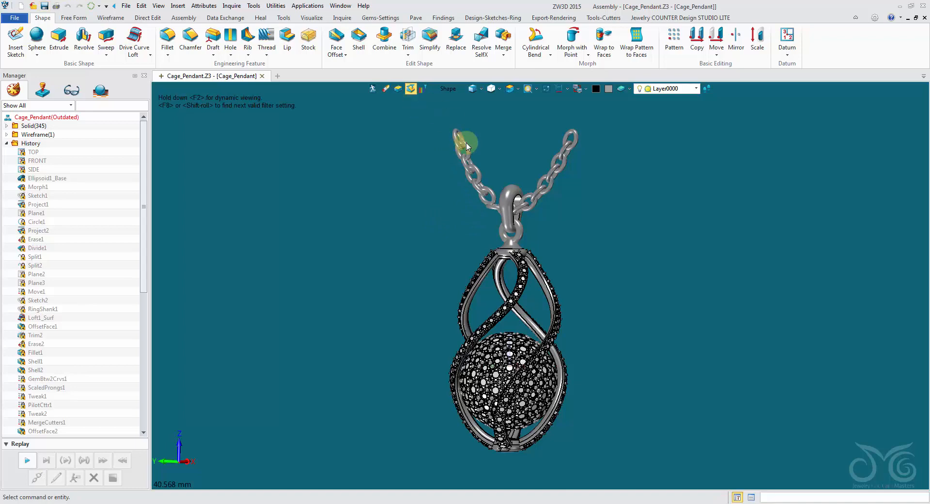
pyautogui.moveTo(554, 244); pyautogui.dragTo(434, 252, button='right')
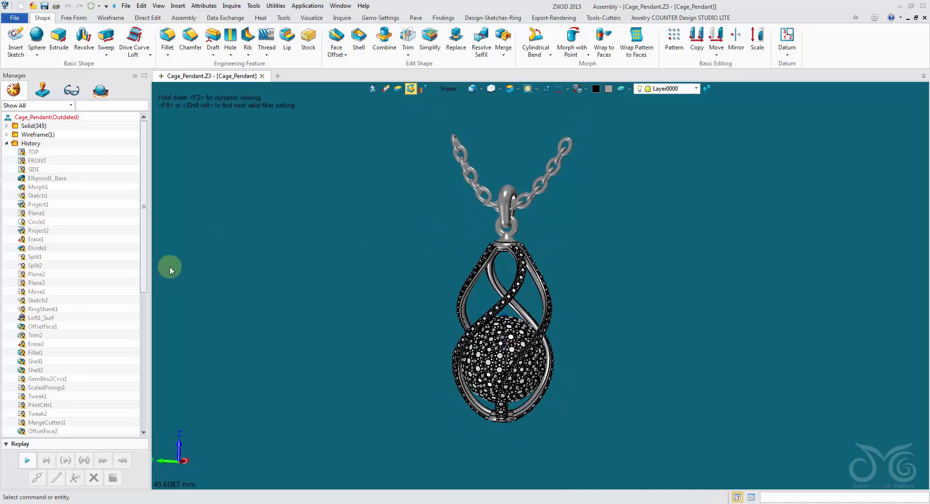
pyautogui.moveTo(361, 320)
pyautogui.mouseDown(button='right')
pyautogui.moveTo(461, 187)
pyautogui.moveTo(425, 208)
pyautogui.moveTo(437, 230)
pyautogui.moveTo(410, 222)
pyautogui.moveTo(537, 186)
pyautogui.mouseUp(button='right')
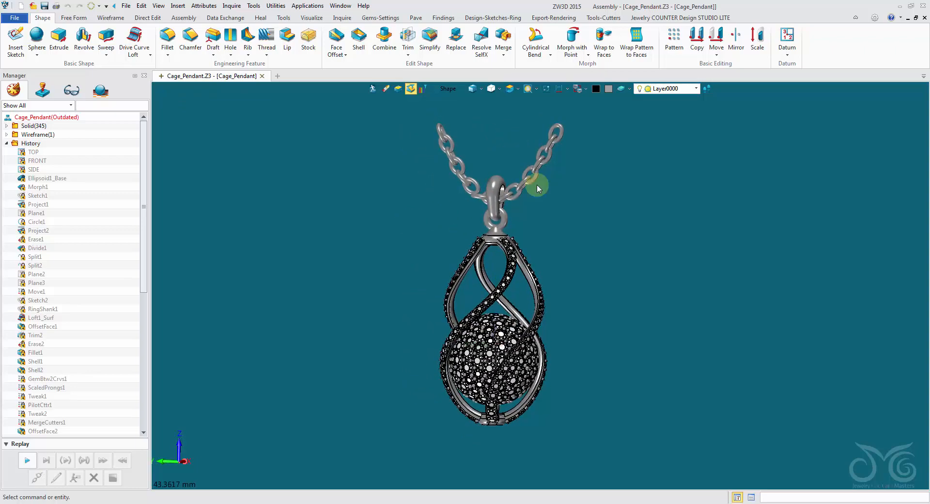
# Insert a Live Rendering Studio around the pendant at point 0,0,0
pyautogui.click(568, 21)
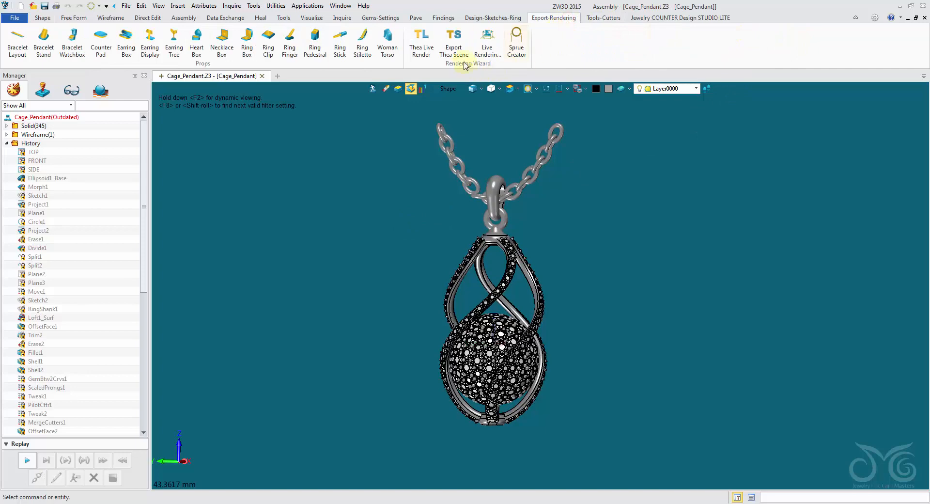
pyautogui.click(485, 49)
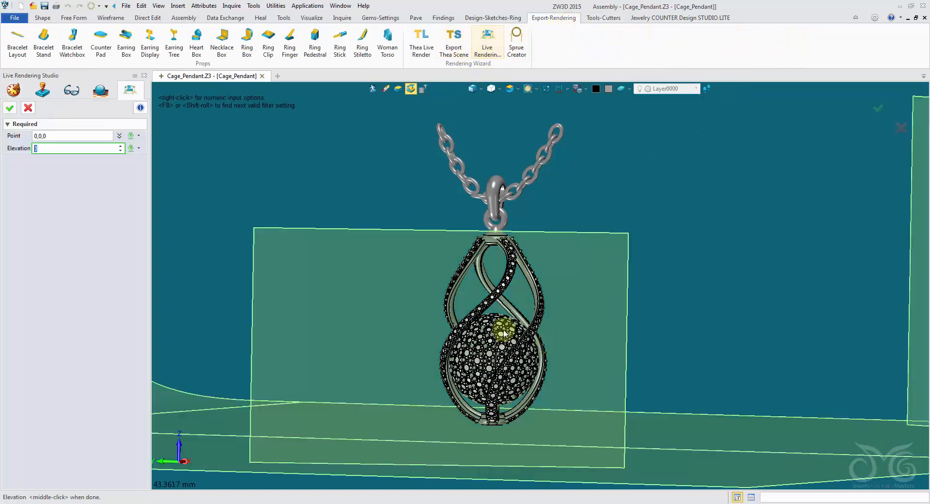
pyautogui.click(11, 108)
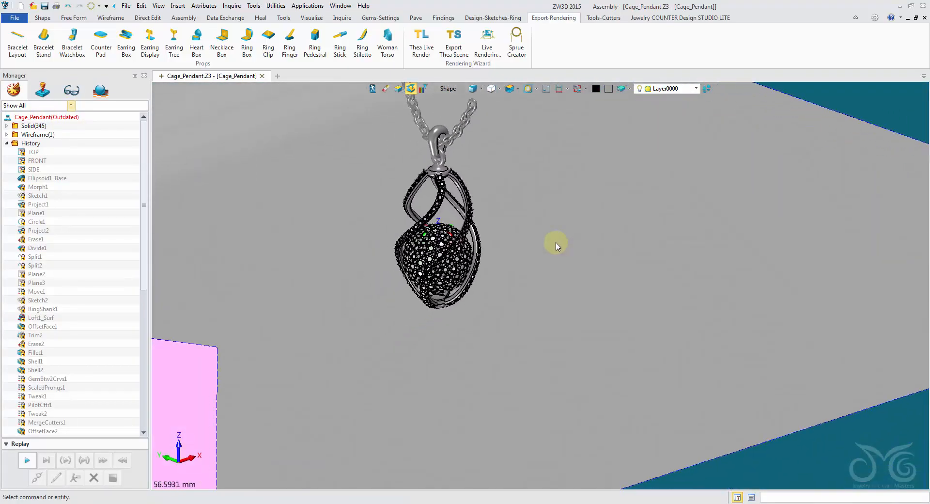
# Merge the rendering studio component into the pendant part
pyautogui.click(43, 17)
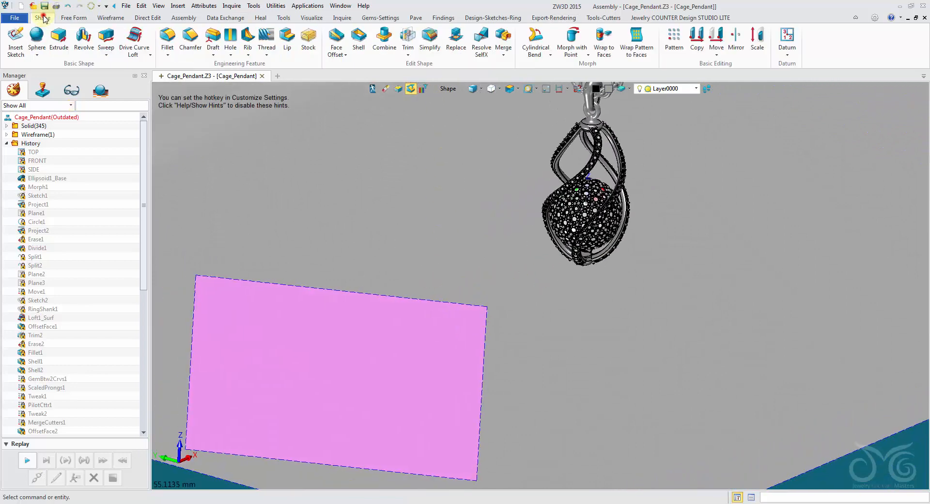
pyautogui.click(504, 37)
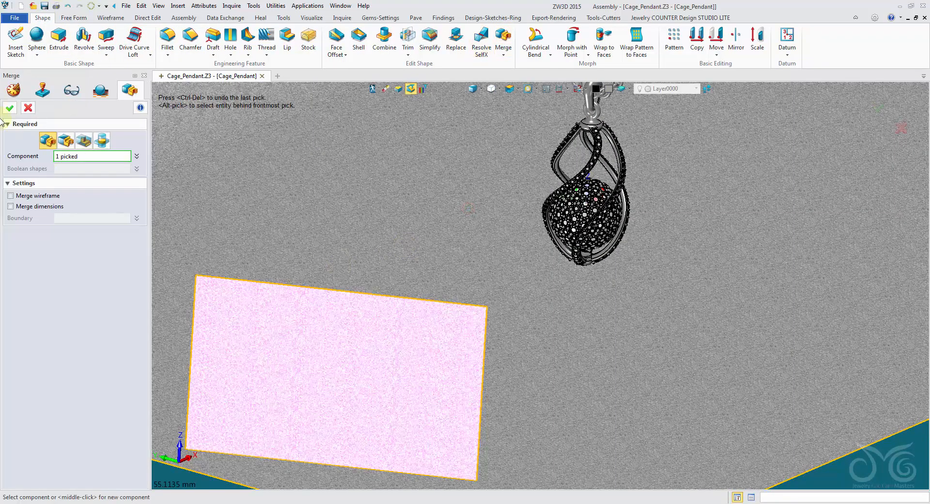
pyautogui.click(9, 109)
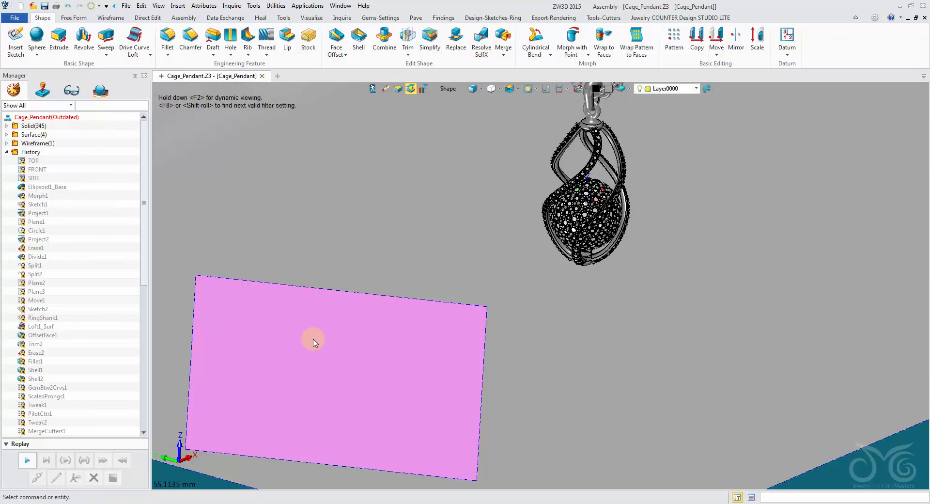
# Erase the pink rectangular surface of the rendering studio in front of the pendant
pyautogui.rightClick(318, 341)
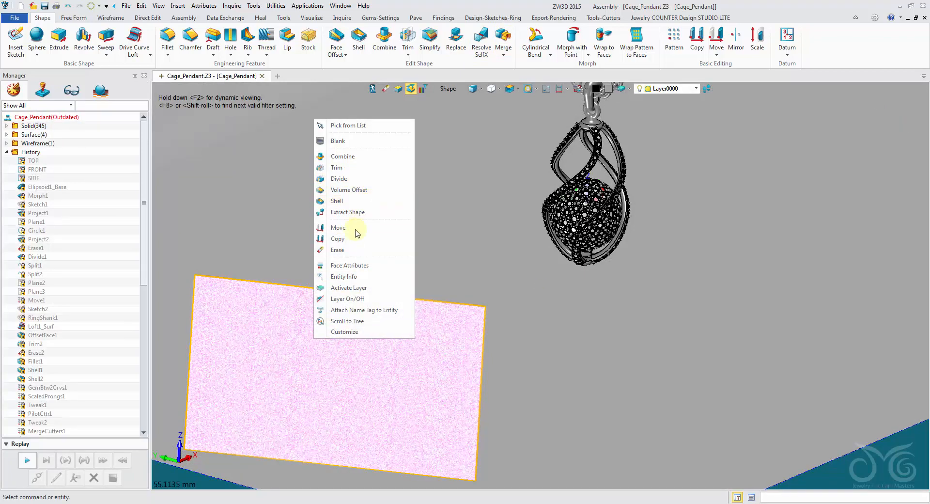
pyautogui.click(349, 249)
pyautogui.moveTo(383, 243); pyautogui.dragTo(413, 241, button='right')
pyautogui.scroll(1, 414, 241)
pyautogui.scroll(5, 413, 242)
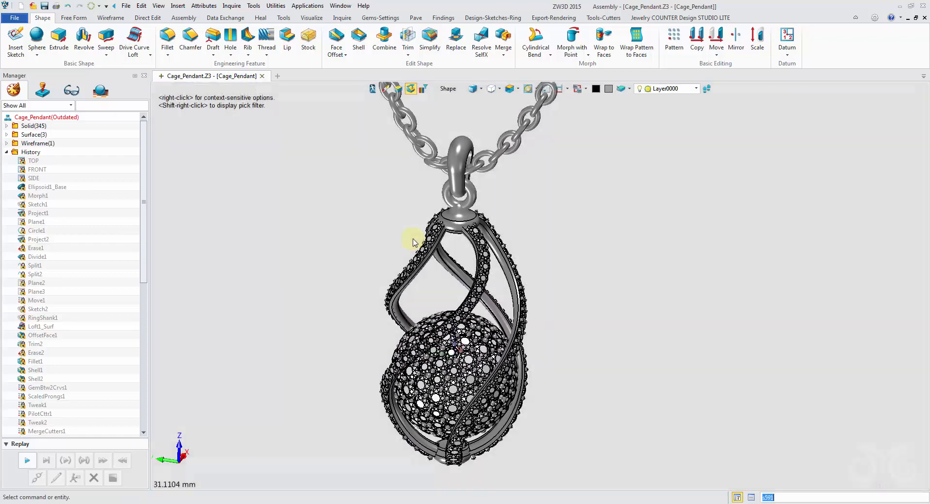
# Save the pendant file with its studio surfaces and bring up the export and rendering tools
pyautogui.moveTo(371, 233); pyautogui.dragTo(392, 231, button='middle')
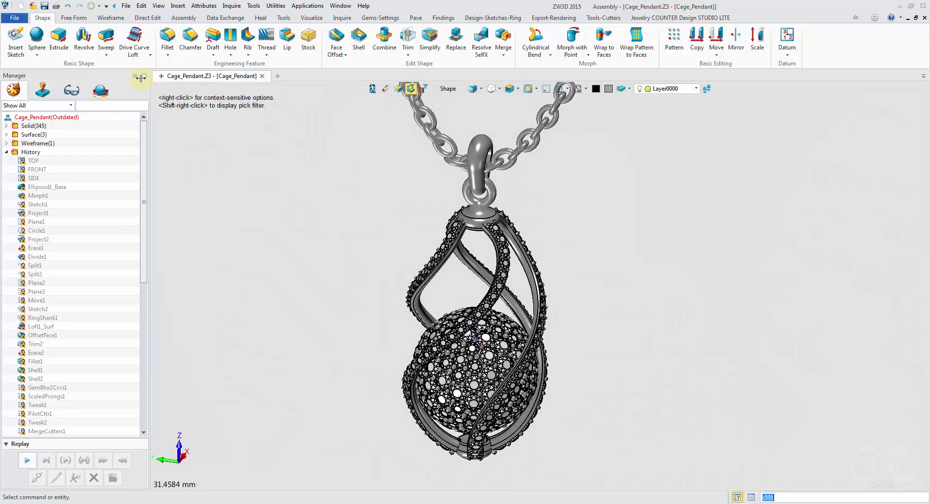
pyautogui.click(44, 6)
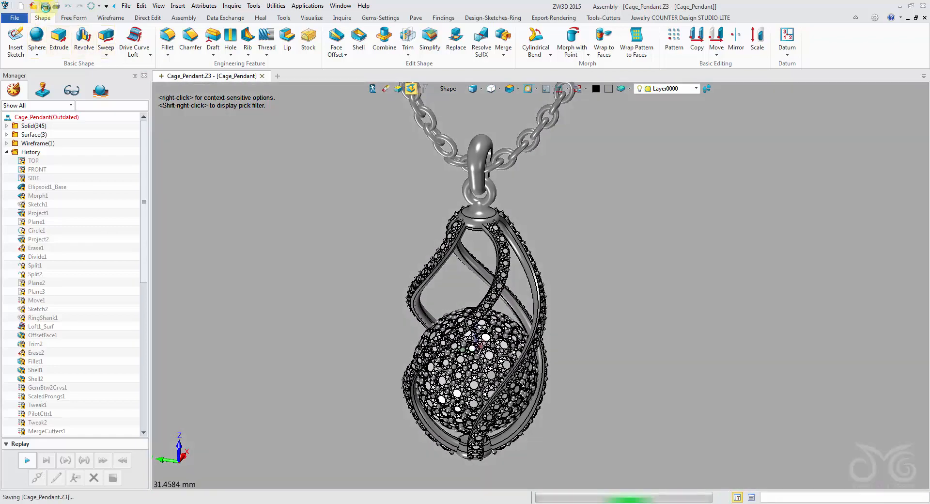
pyautogui.click(554, 18)
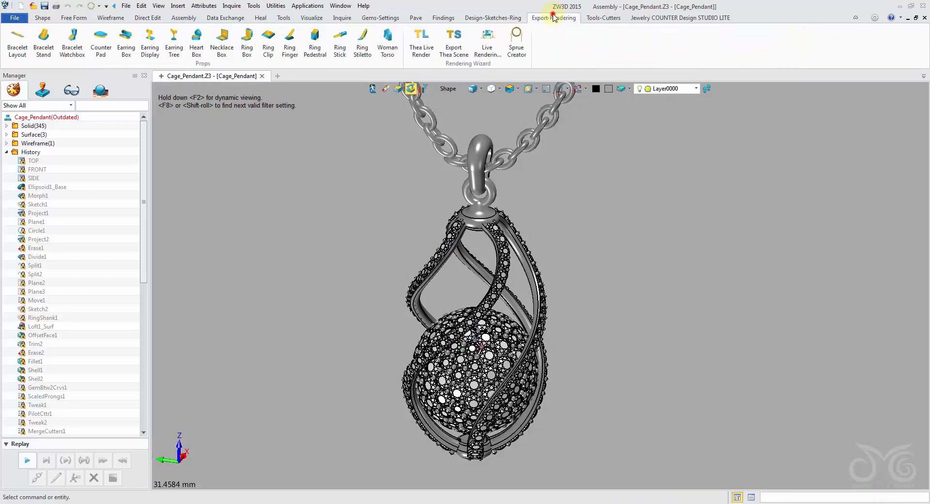